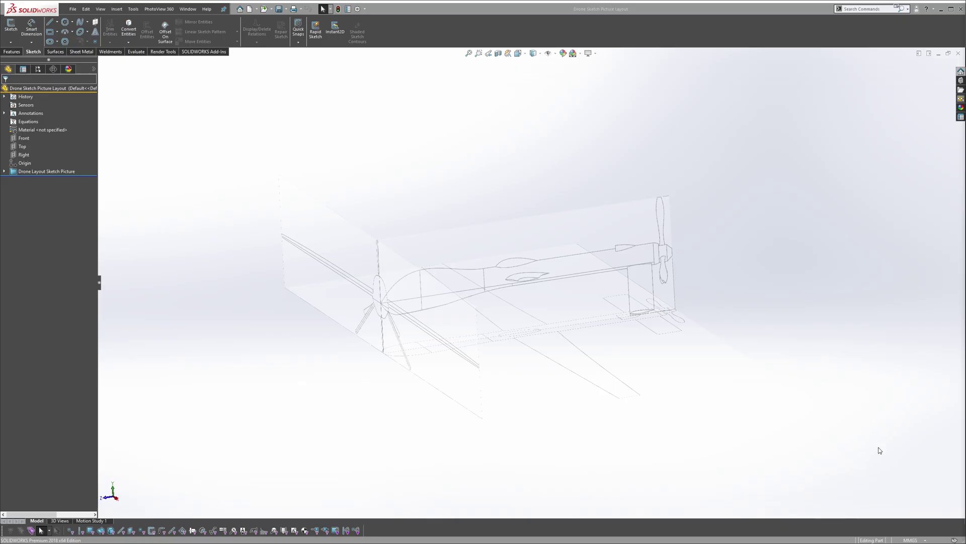
# Check the document's unit system and expand the Drone Layout Sketch Picture folder to inspect its three layout sketches.
pyautogui.click(912, 540)
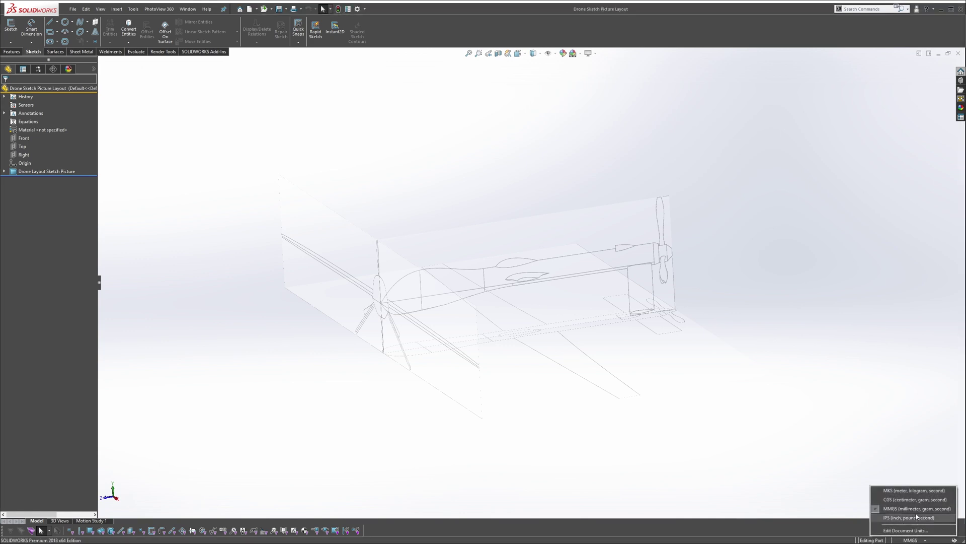
pyautogui.click(909, 471)
pyautogui.click(5, 172)
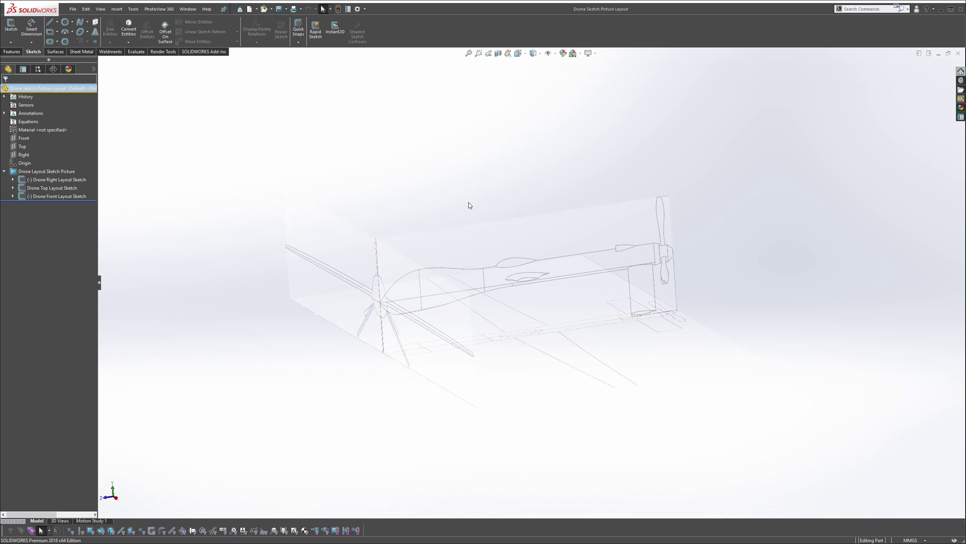
pyautogui.moveTo(455, 234); pyautogui.dragTo(433, 242, button='middle')
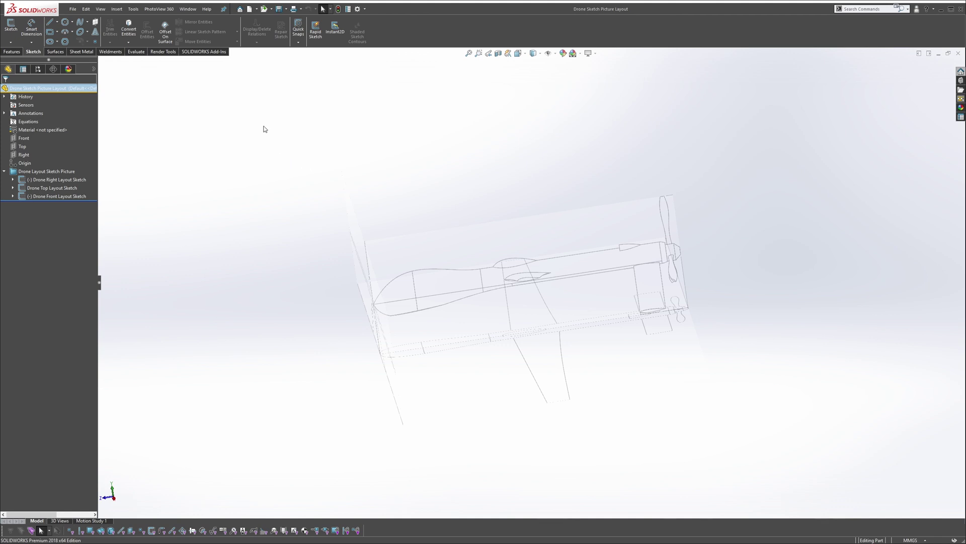
pyautogui.click(175, 164)
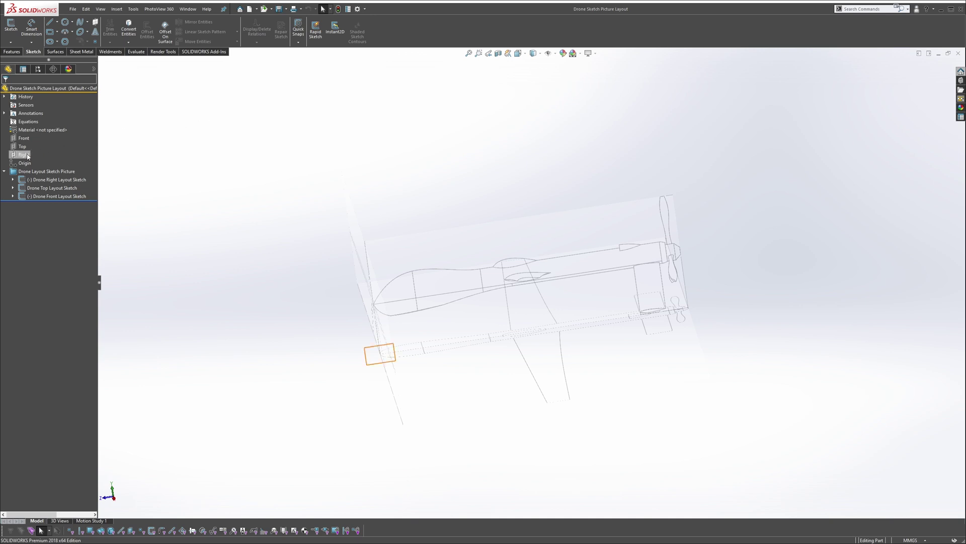
# Start a sketch on the Right plane and draw a horizontal line about 1000 mm long along the rear fuselage's upper edge.
pyautogui.moveTo(27, 156)
pyautogui.click(27, 158)
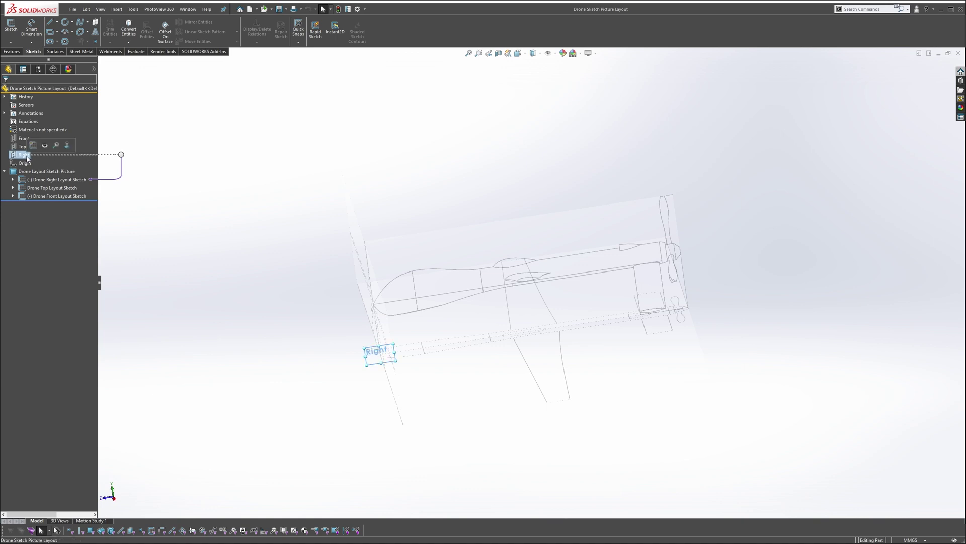
pyautogui.click(33, 145)
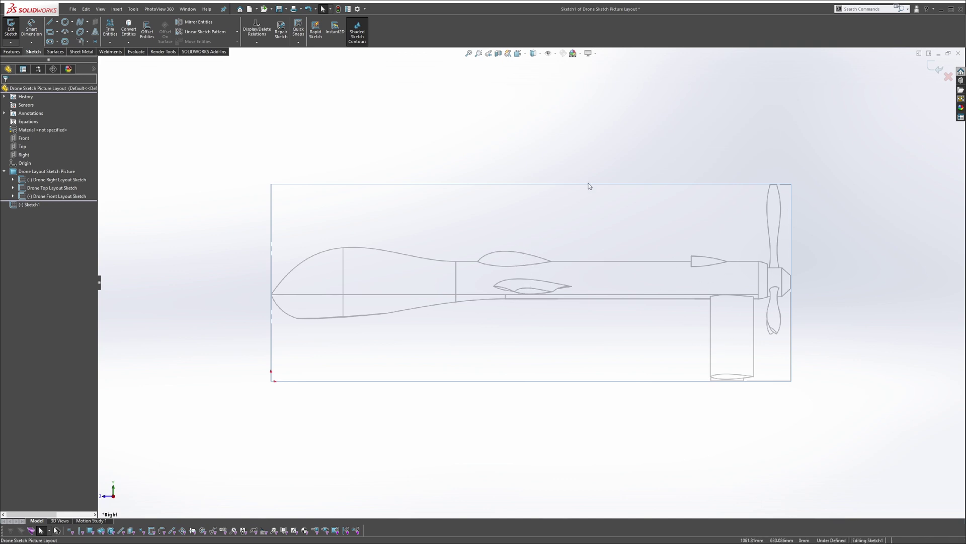
pyautogui.click(50, 23)
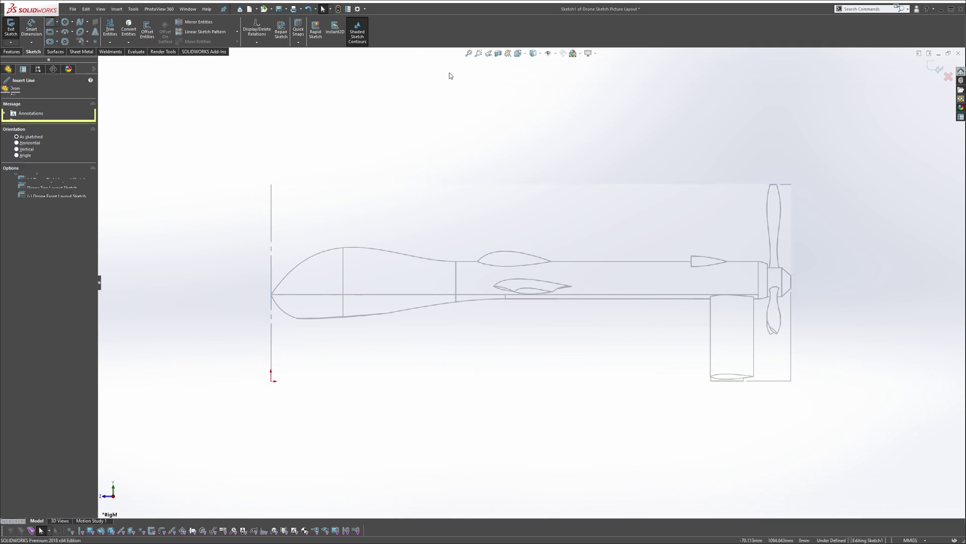
pyautogui.click(760, 262)
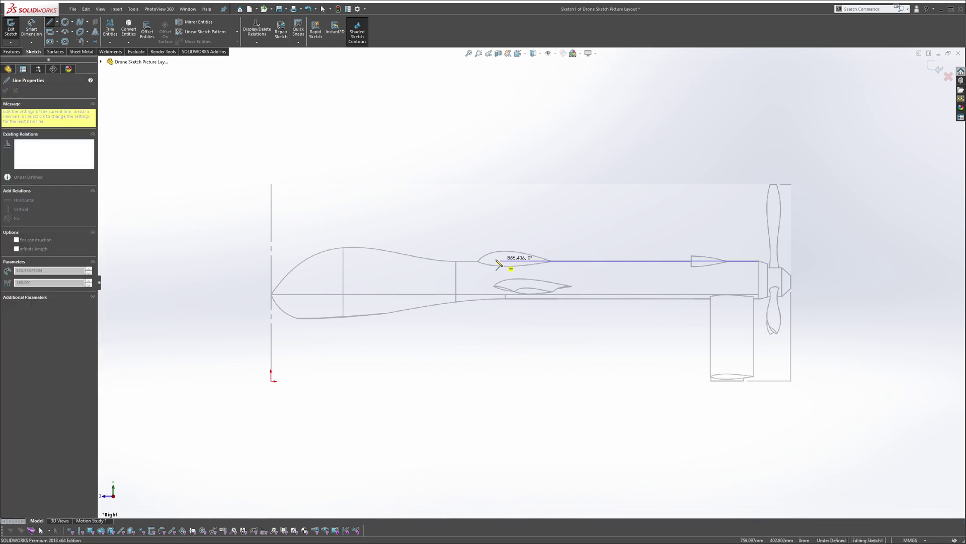
pyautogui.click(457, 261)
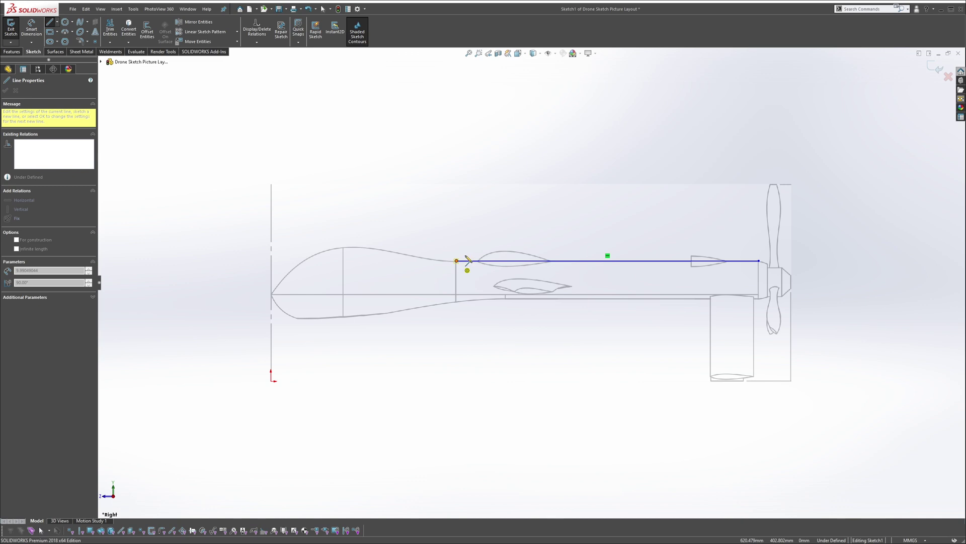
pyautogui.press('Escape')
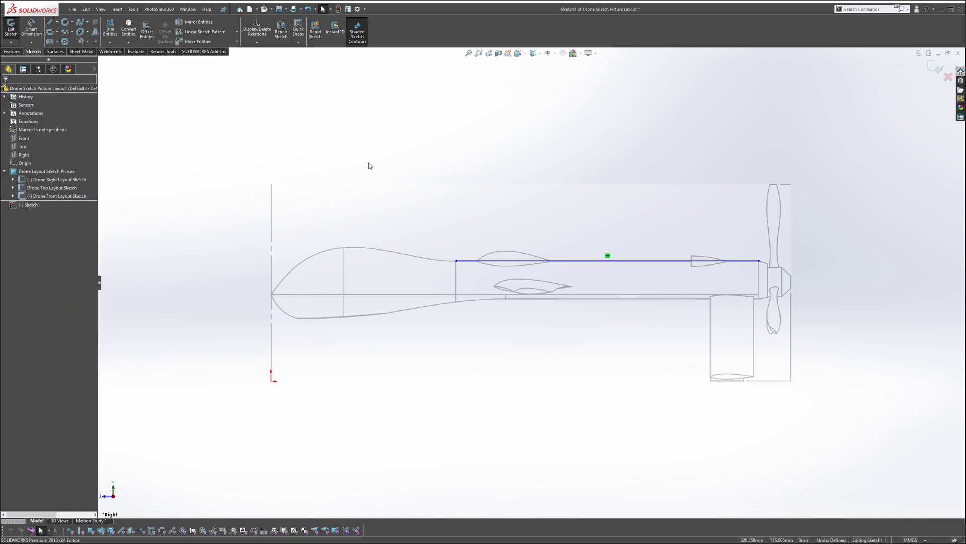
# Draw a two-point spline from the line's front end to the nose tip and align its nose point vertically with the origin.
pyautogui.click(79, 22)
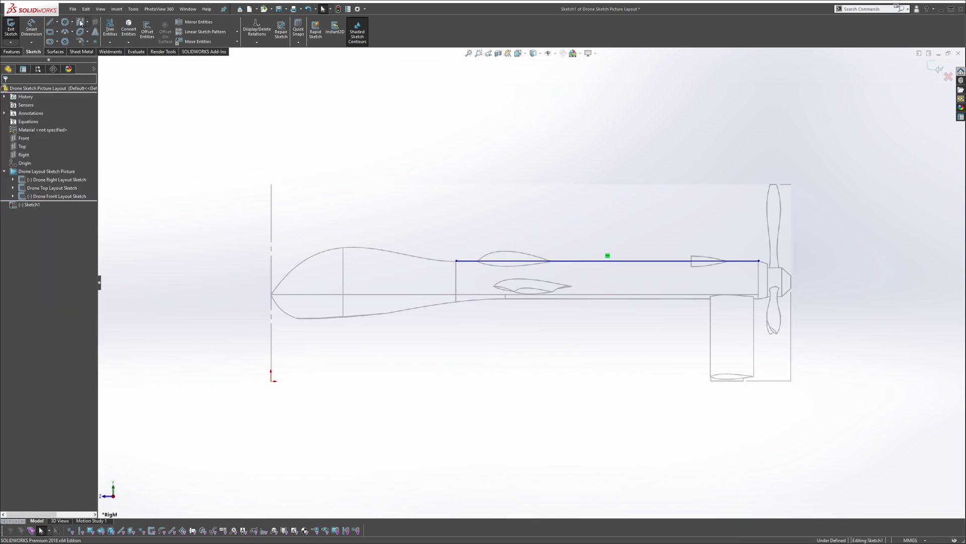
pyautogui.click(456, 261)
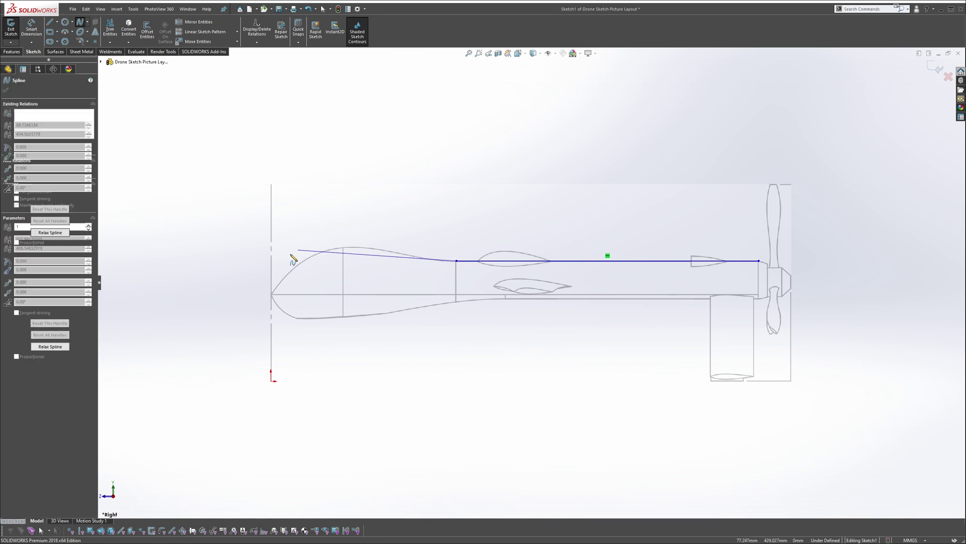
pyautogui.doubleClick(272, 294)
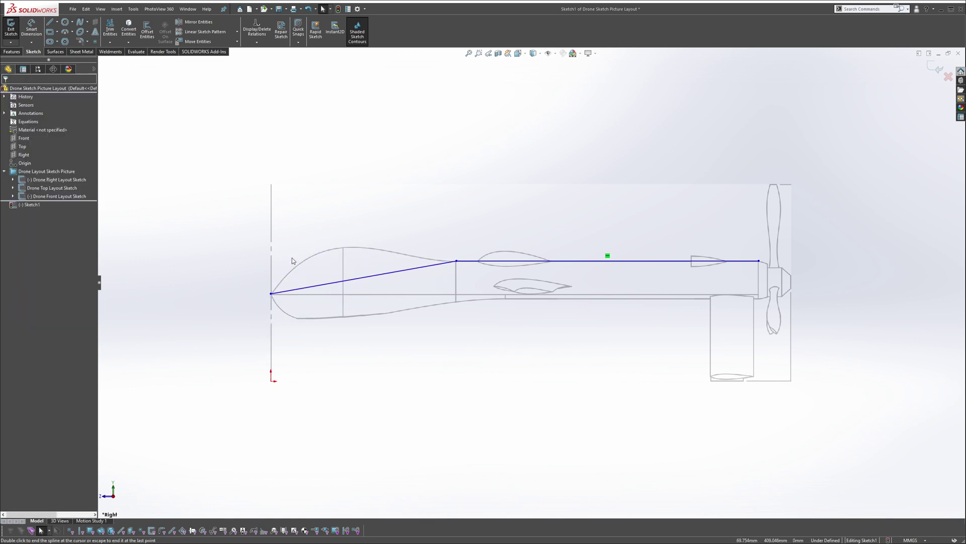
pyautogui.click(271, 294)
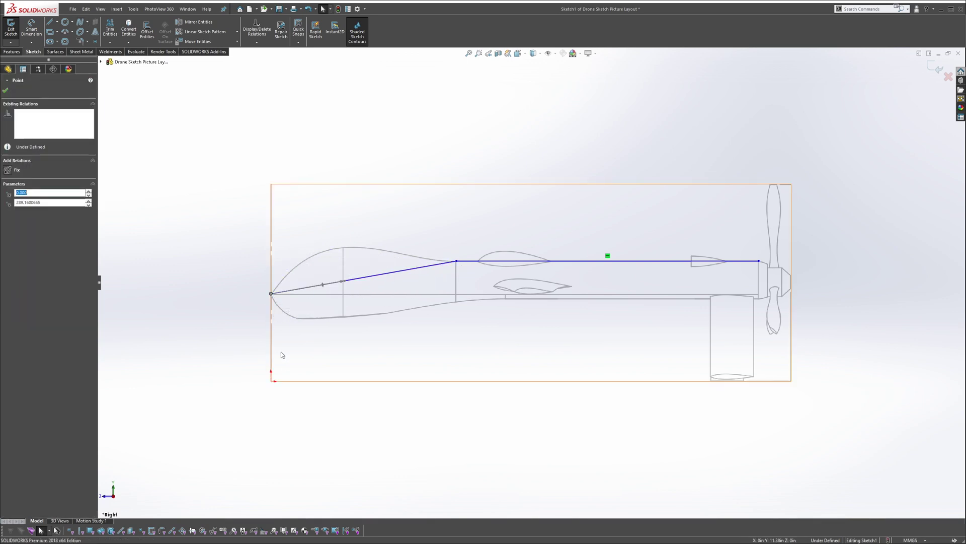
pyautogui.keyDown('ctrl'); pyautogui.click(271, 381); pyautogui.keyUp('ctrl')
pyautogui.click(307, 347)
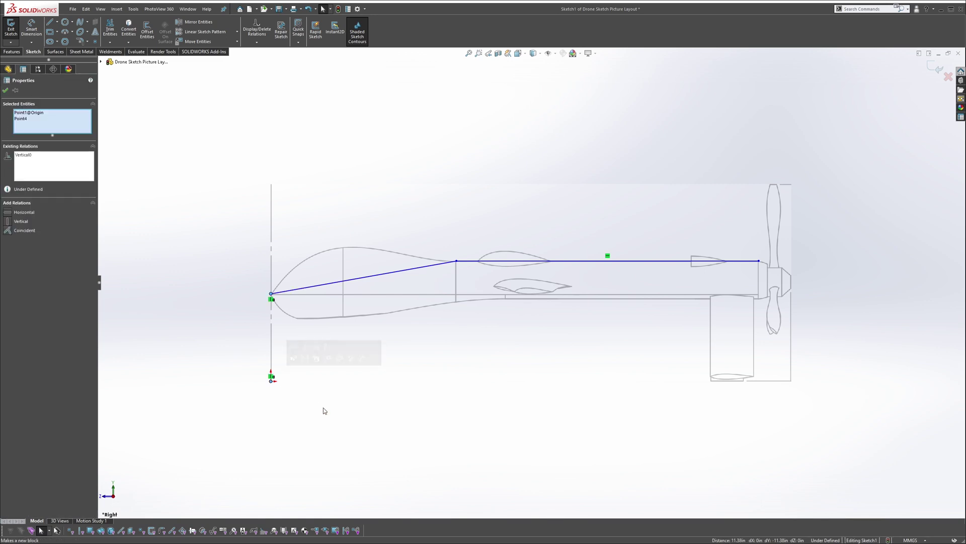
pyautogui.click(322, 406)
# Make the spline tangent to the horizontal line and pull its control polygon point toward the nose.
pyautogui.click(424, 271)
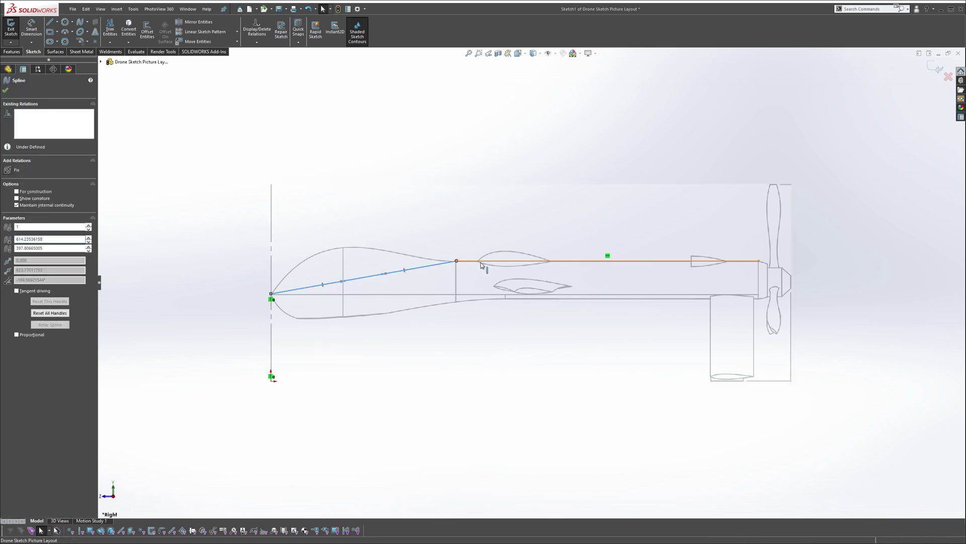
pyautogui.keyDown('ctrl'); pyautogui.click(518, 260); pyautogui.keyUp('ctrl')
pyautogui.click(516, 233)
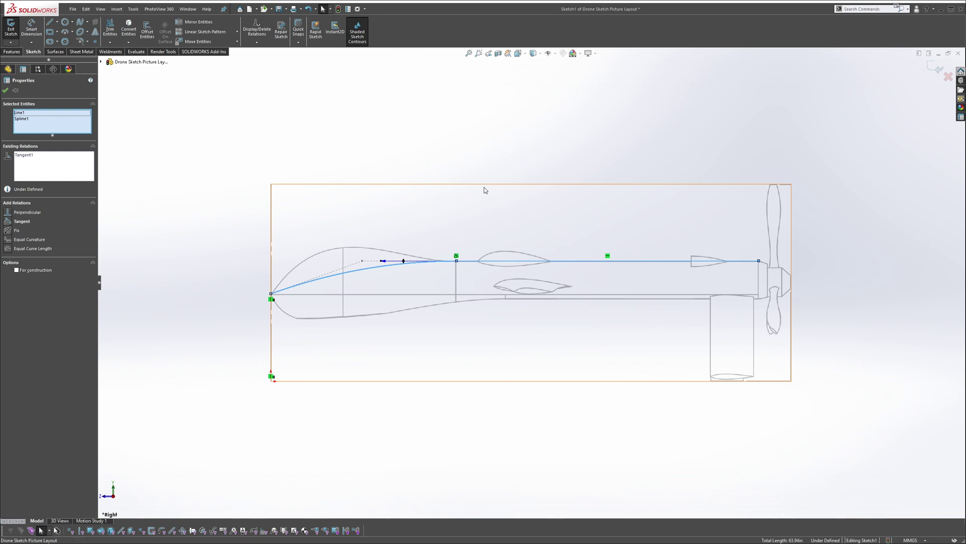
pyautogui.moveTo(360, 260); pyautogui.dragTo(335, 253)
# Move the point shared by the line and spline onto the fuselage outline at the vertical section line behind the nose.
pyautogui.scroll(-4, 451, 265)
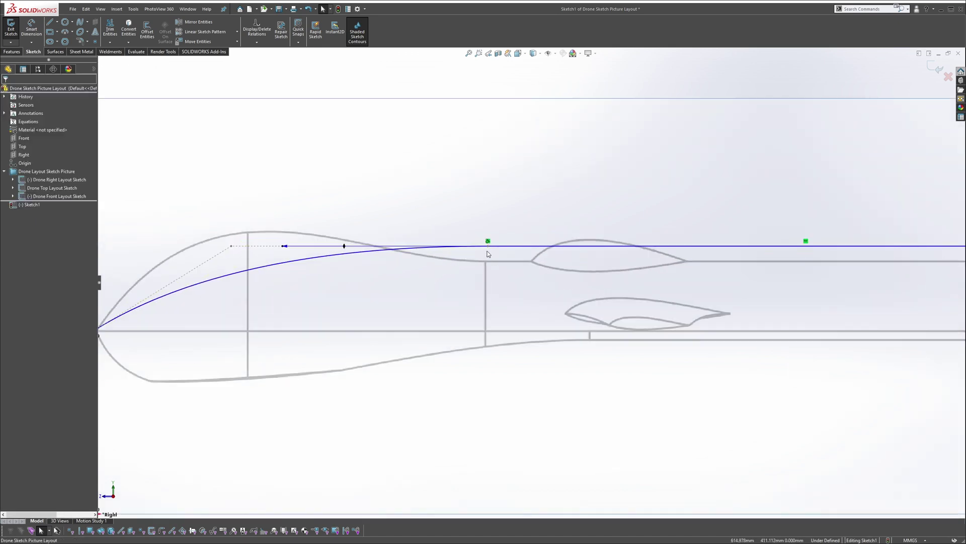
pyautogui.moveTo(487, 245); pyautogui.dragTo(485, 261)
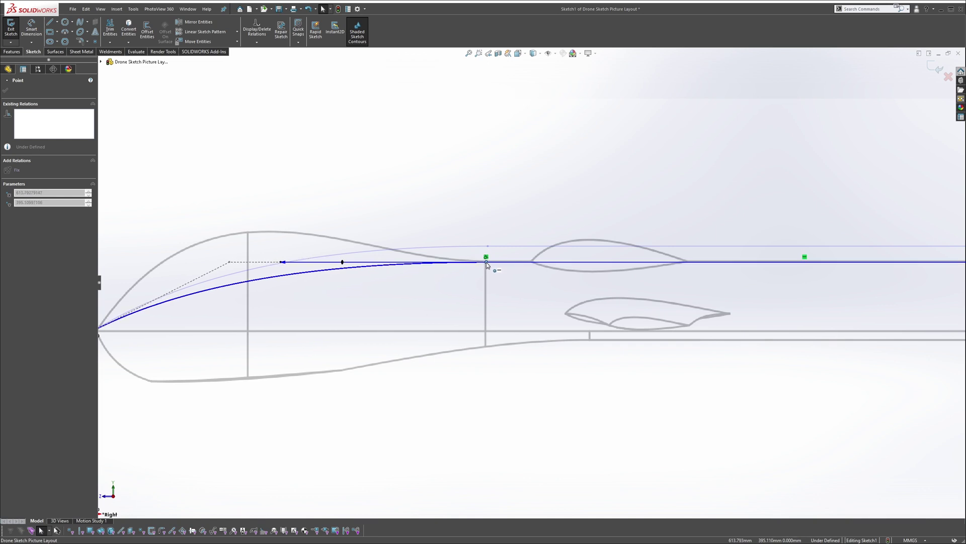
pyautogui.click(480, 276)
pyautogui.scroll(-5, 483, 265)
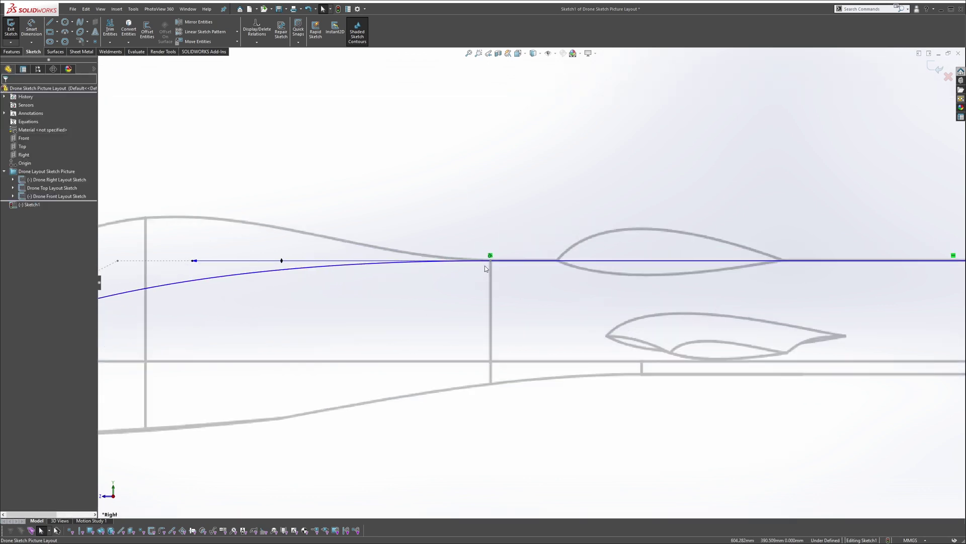
pyautogui.moveTo(497, 258); pyautogui.dragTo(497, 261)
pyautogui.scroll(5, 500, 272)
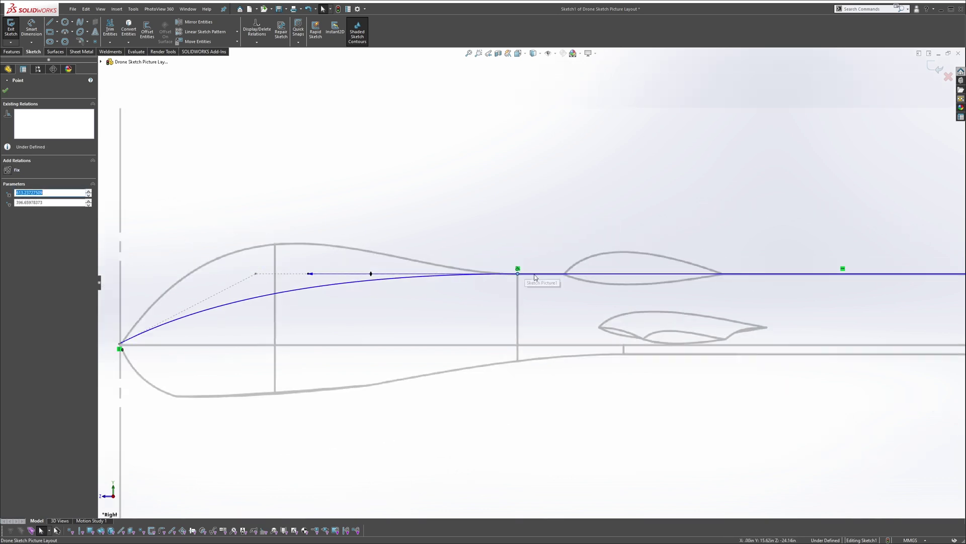
pyautogui.click(553, 322)
# Dimension the vertical height from the origin to the point shared by the line and spline as 397 mm.
pyautogui.scroll(3, 554, 312)
pyautogui.press('s')
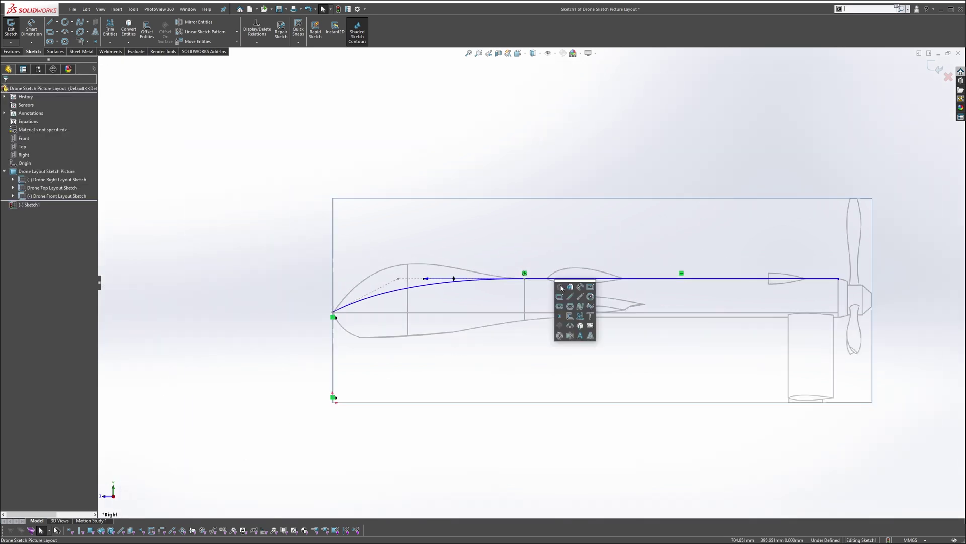
pyautogui.click(575, 290)
pyautogui.click(334, 403)
pyautogui.click(524, 278)
pyautogui.click(278, 347)
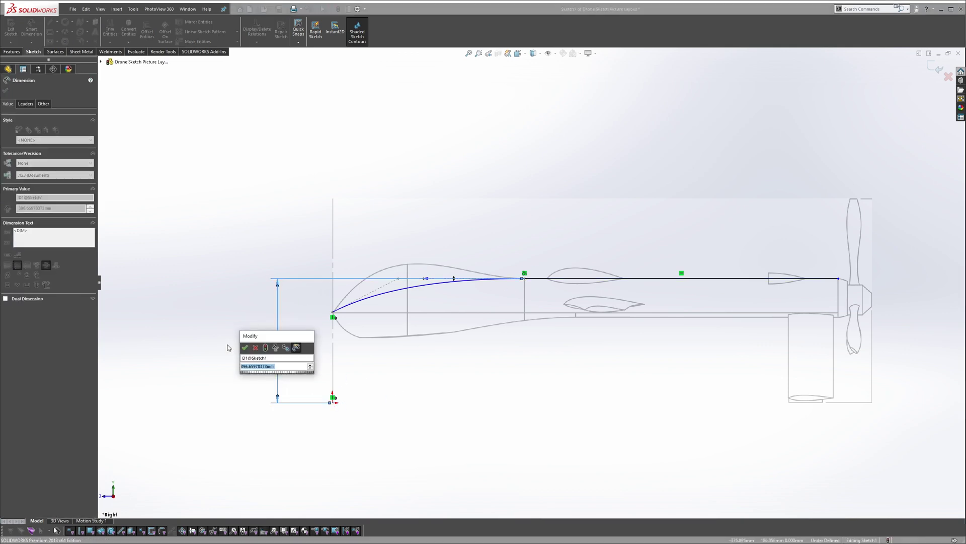
pyautogui.write('397')
pyautogui.press('Return')
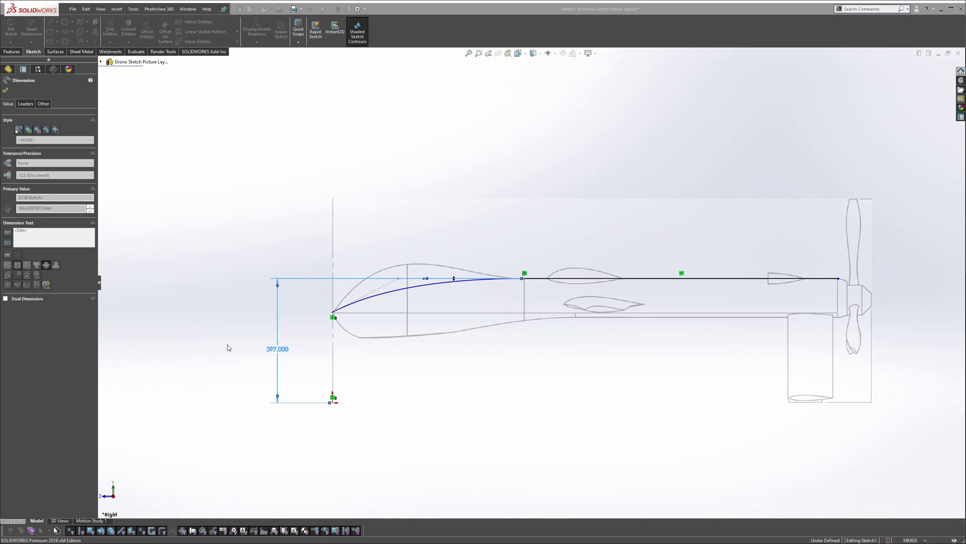
pyautogui.press('Escape')
# Adjust the horizontal line's rear endpoint to the vertical edge at the end of the fuselage in the sketch picture.
pyautogui.scroll(-5, 837, 278)
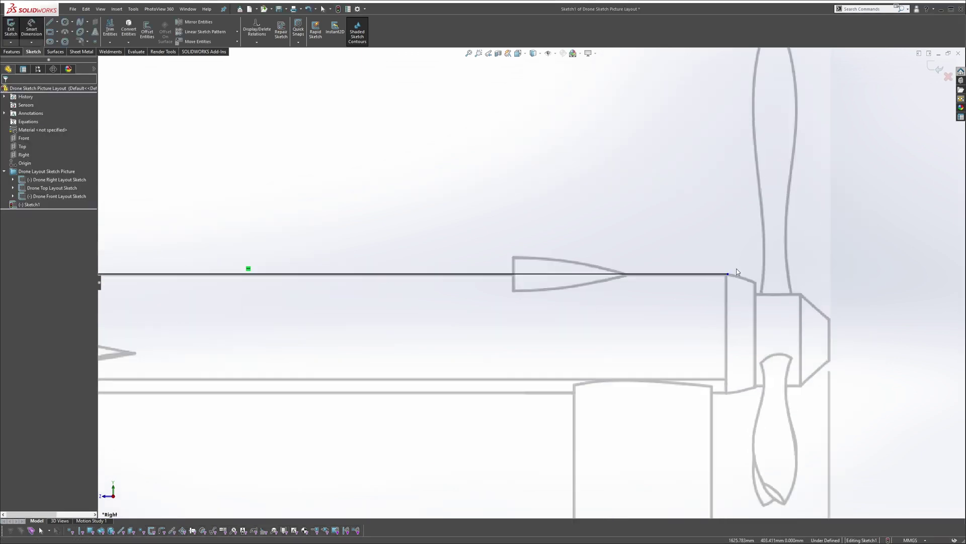
pyautogui.scroll(-4, 740, 271)
pyautogui.click(697, 272)
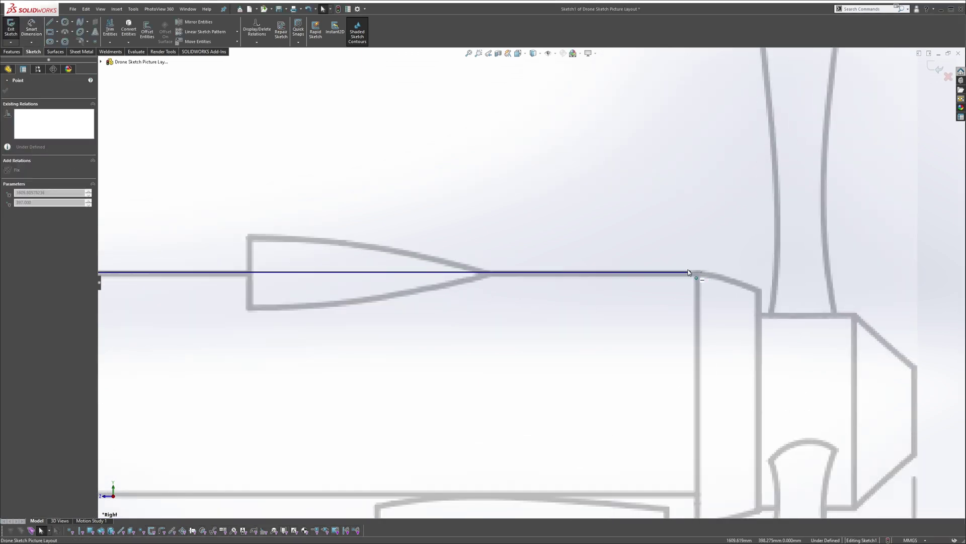
pyautogui.press('Escape')
pyautogui.scroll(7, 679, 257)
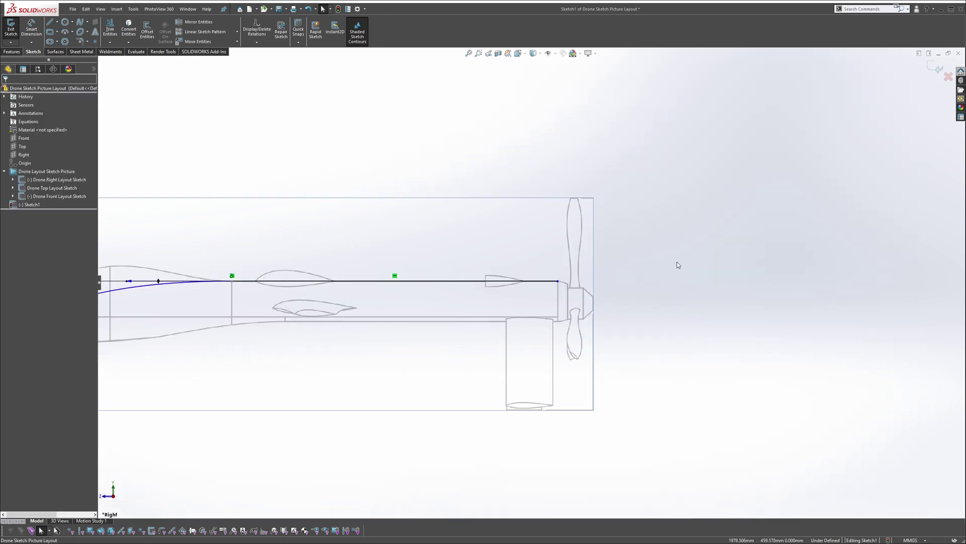
# Dimension the horizontal fuselage line's length as 1000 mm.
pyautogui.press('s')
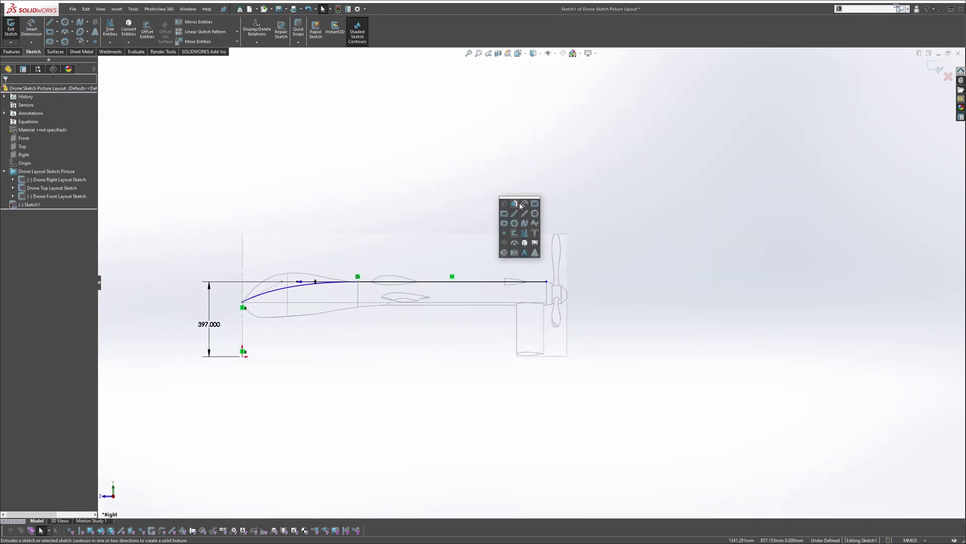
pyautogui.click(517, 206)
pyautogui.click(431, 281)
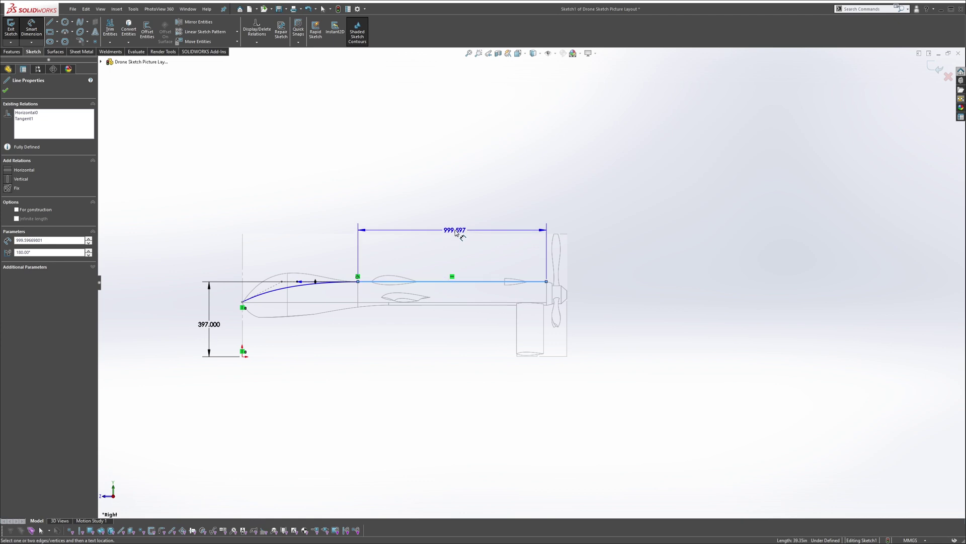
pyautogui.click(455, 231)
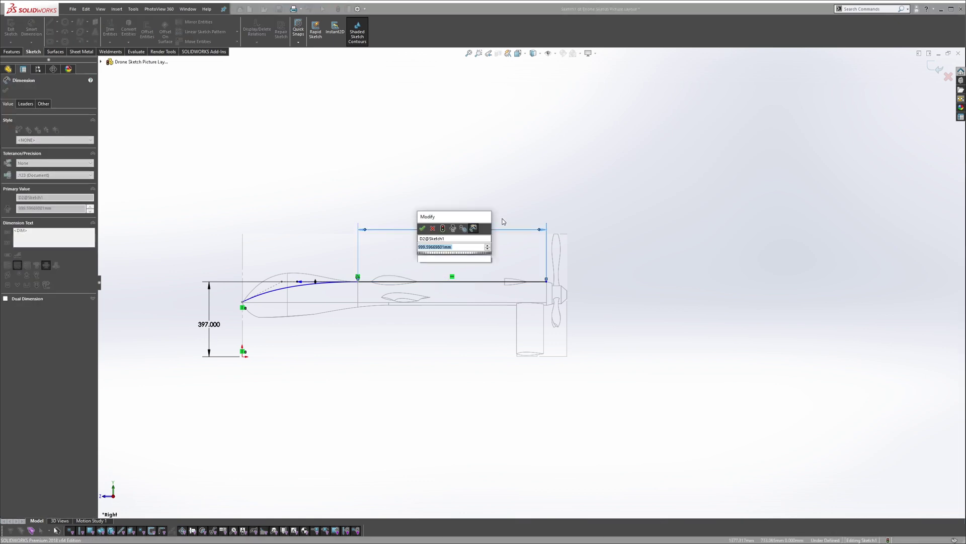
pyautogui.write('1000')
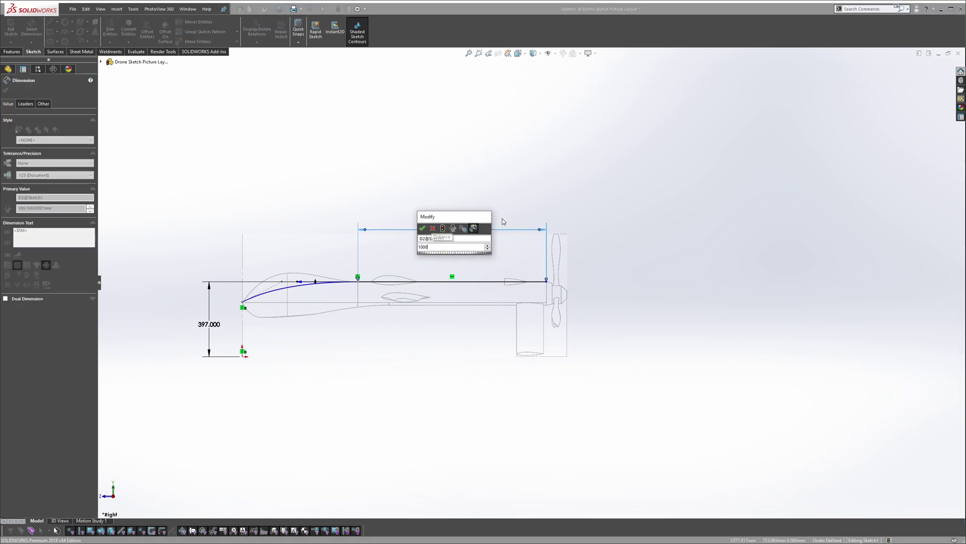
pyautogui.press('Return')
pyautogui.scroll(-5, 252, 275)
pyautogui.press('Escape')
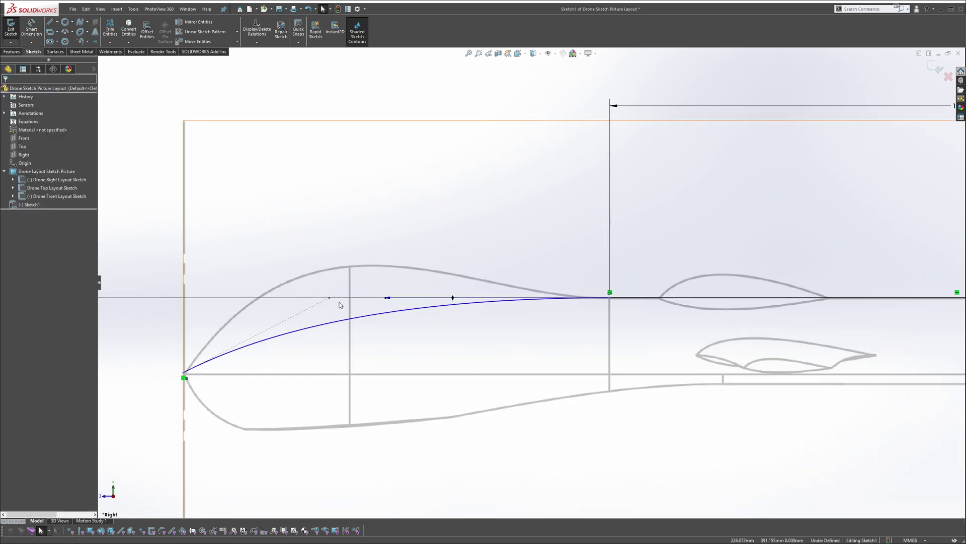
# Reshape the nose spline by shifting its control polygon point forward toward the nose outline.
pyautogui.click(338, 322)
pyautogui.scroll(3, 328, 324)
pyautogui.scroll(-4, 325, 302)
pyautogui.scroll(-2, 506, 301)
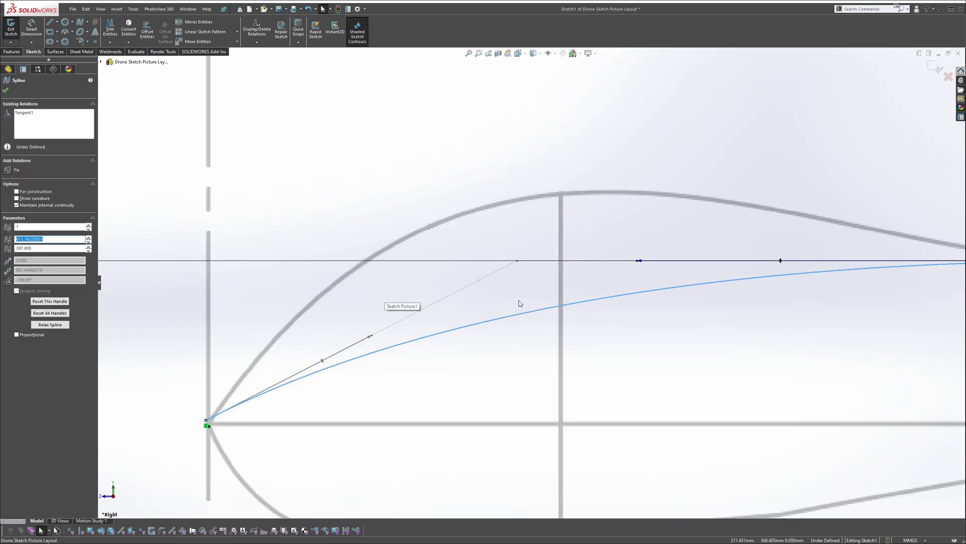
pyautogui.click(517, 261)
pyautogui.moveTo(458, 243); pyautogui.dragTo(457, 222)
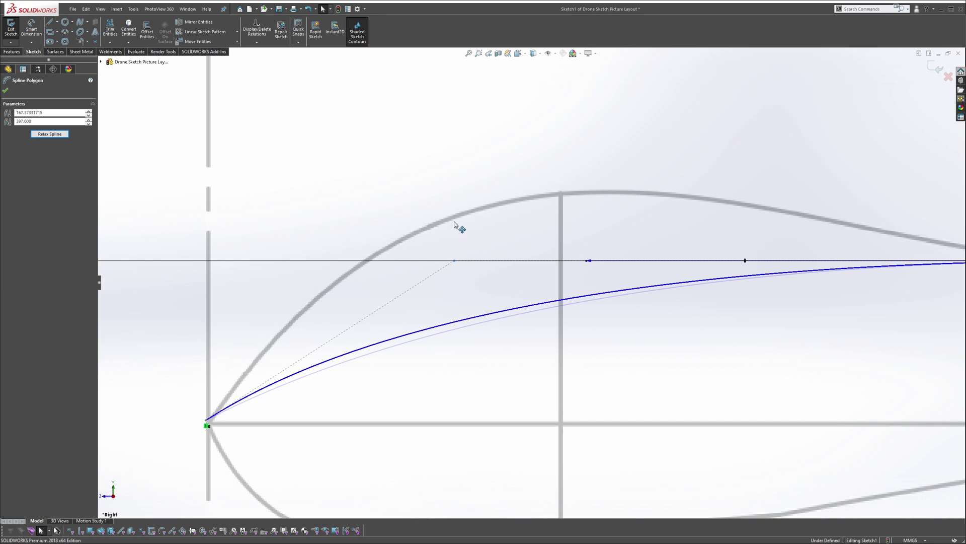
# Reshape the nose spline by shifting its control polygon point rearward along the horizontal line.
pyautogui.click(530, 310)
pyautogui.rightClick(530, 310)
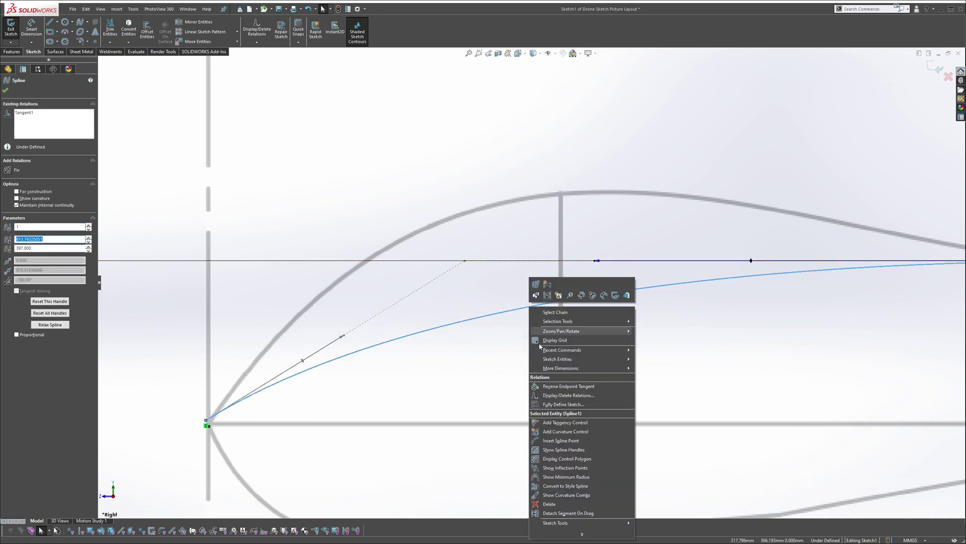
pyautogui.click(563, 464)
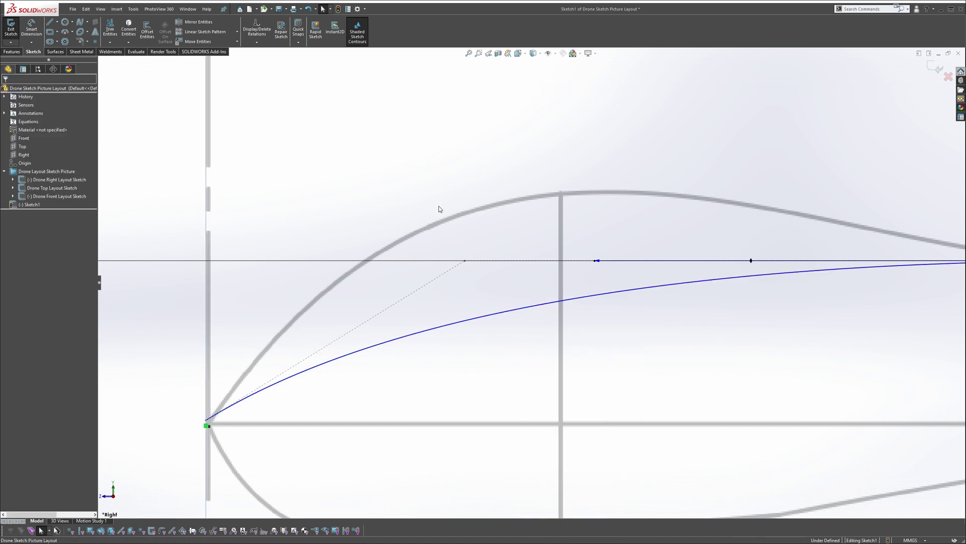
pyautogui.click(468, 323)
pyautogui.moveTo(466, 261)
pyautogui.mouseDown()
pyautogui.moveTo(537, 324)
pyautogui.moveTo(673, 289)
pyautogui.mouseUp()
pyautogui.scroll(2, 617, 289)
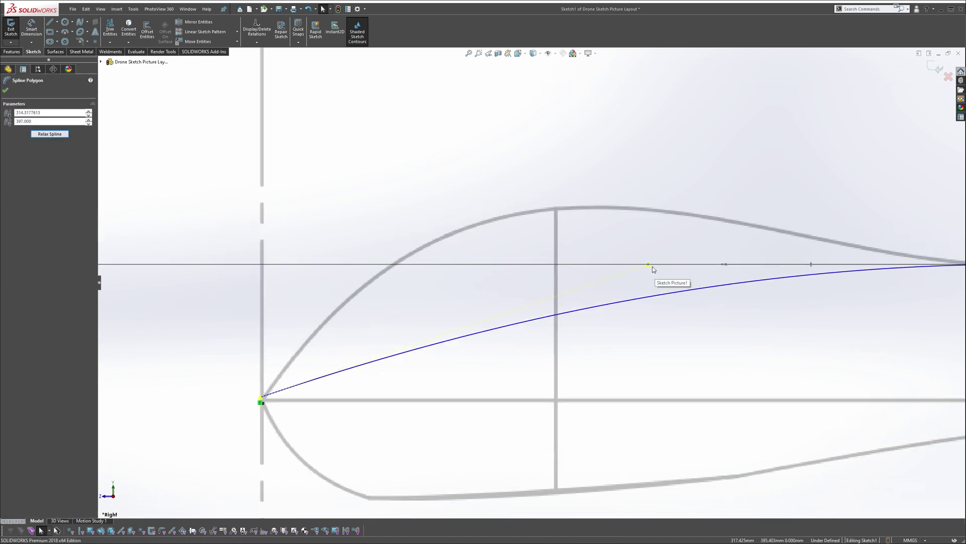
pyautogui.scroll(4, 412, 373)
pyautogui.press('Escape')
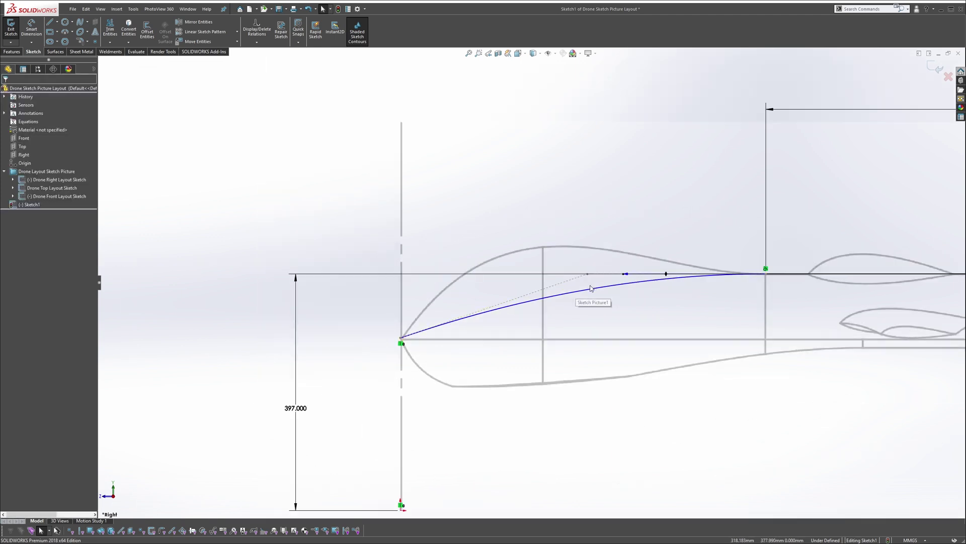
# Steepen and lengthen the spline's tangent handle at the nose so the curve rises to the fuselage's upper outline.
pyautogui.moveTo(624, 273); pyautogui.dragTo(643, 237)
pyautogui.moveTo(512, 304); pyautogui.dragTo(484, 267)
pyautogui.scroll(-4, 519, 312)
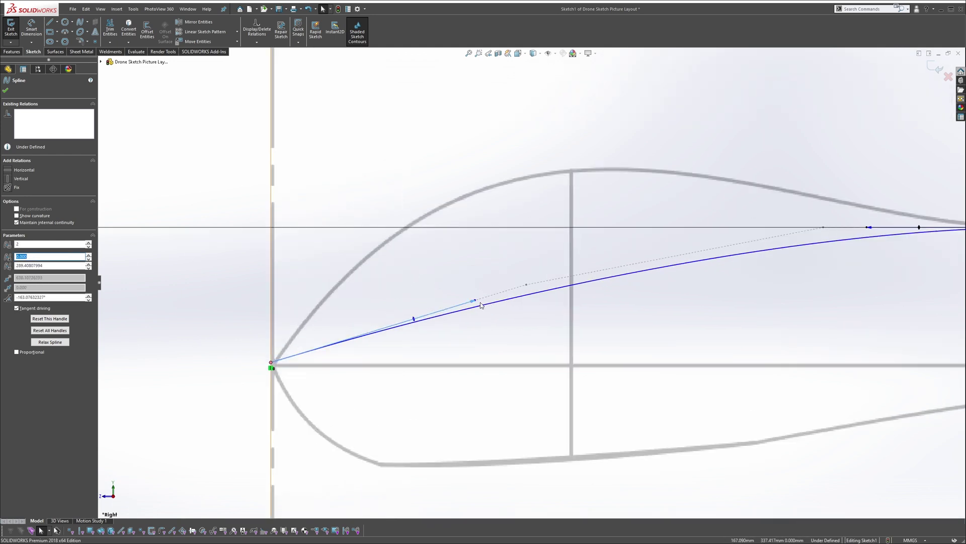
pyautogui.moveTo(477, 306); pyautogui.dragTo(460, 93)
pyautogui.scroll(5, 466, 166)
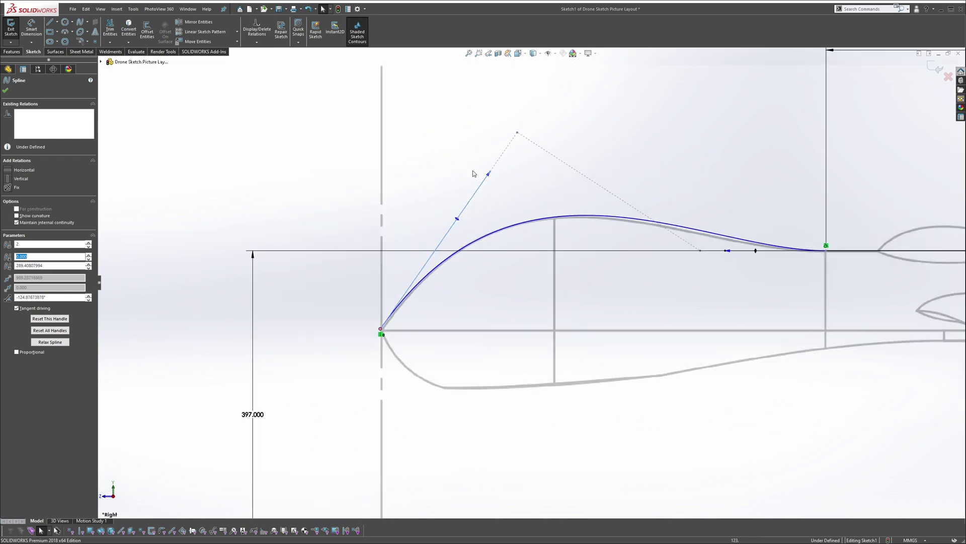
# Fine-tune the spline's rear and nose tangent handles to match the curve to the upper outline in the sketch picture.
pyautogui.scroll(-4, 682, 234)
pyautogui.moveTo(651, 288); pyautogui.dragTo(609, 301)
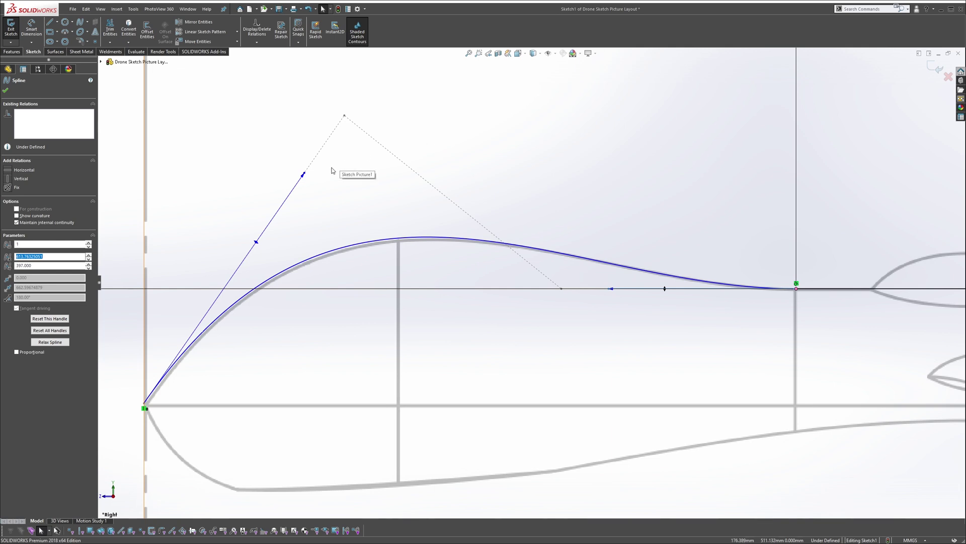
pyautogui.moveTo(303, 175)
pyautogui.mouseDown()
pyautogui.moveTo(302, 185)
pyautogui.moveTo(307, 180)
pyautogui.mouseUp()
pyautogui.scroll(4, 279, 225)
pyautogui.scroll(-3, 444, 275)
pyautogui.press('Escape')
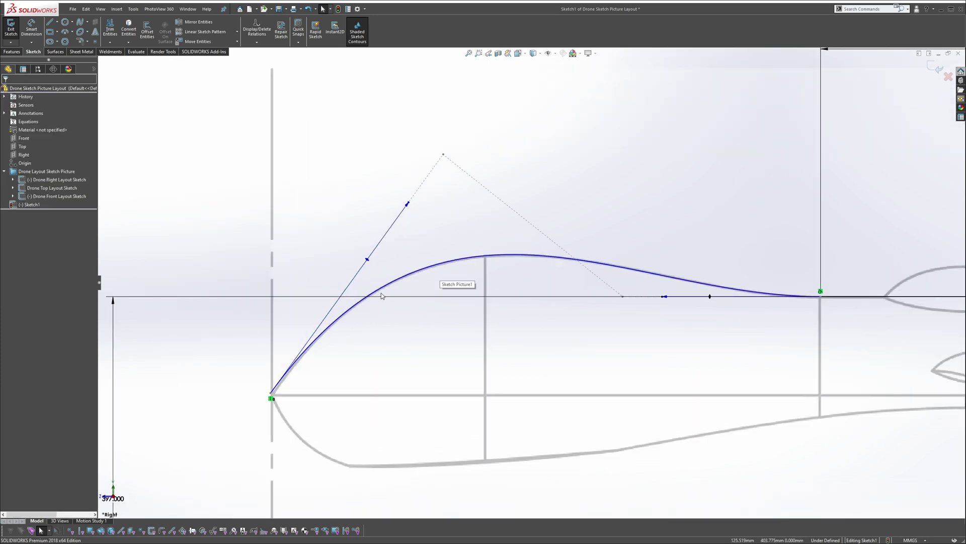
pyautogui.scroll(3, 387, 291)
pyautogui.press('s')
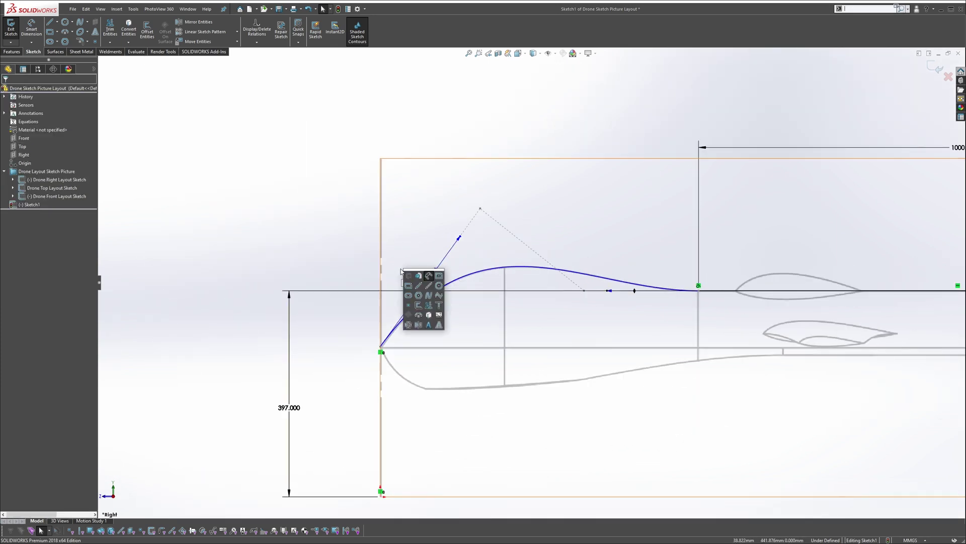
pyautogui.click(428, 286)
pyautogui.scroll(-3, 335, 403)
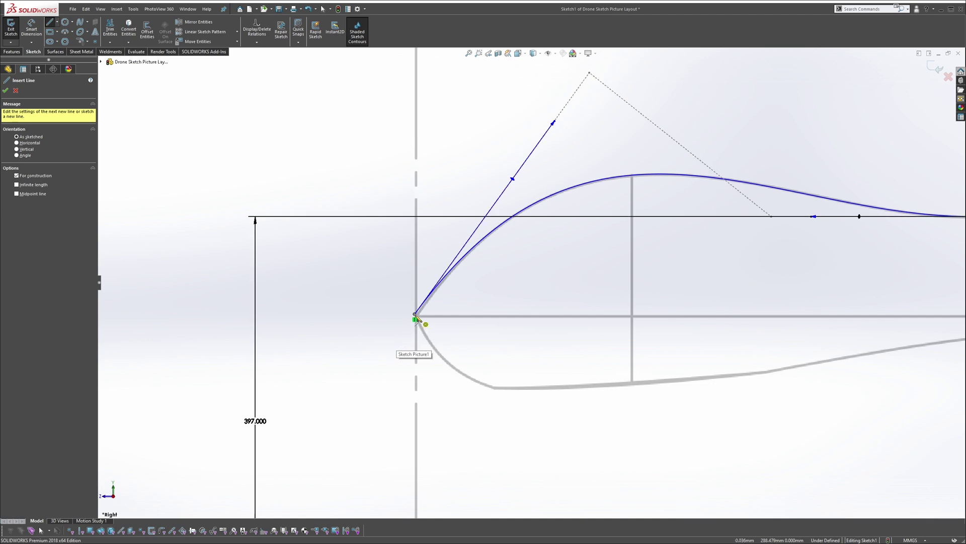
pyautogui.press('Escape')
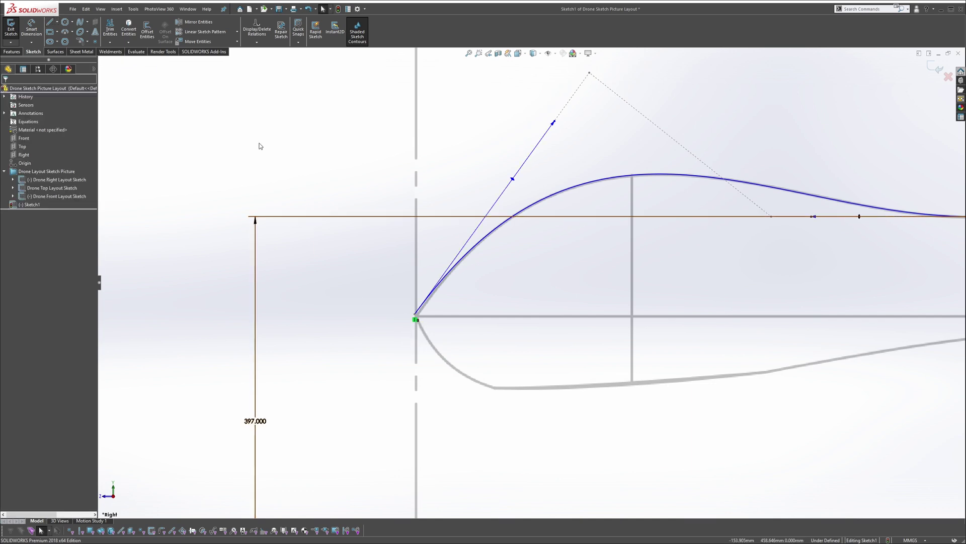
# Draw a centerline from the spline's nose endpoint diagonally downward and forward, in line with the nose tangent.
pyautogui.click(56, 22)
pyautogui.click(66, 41)
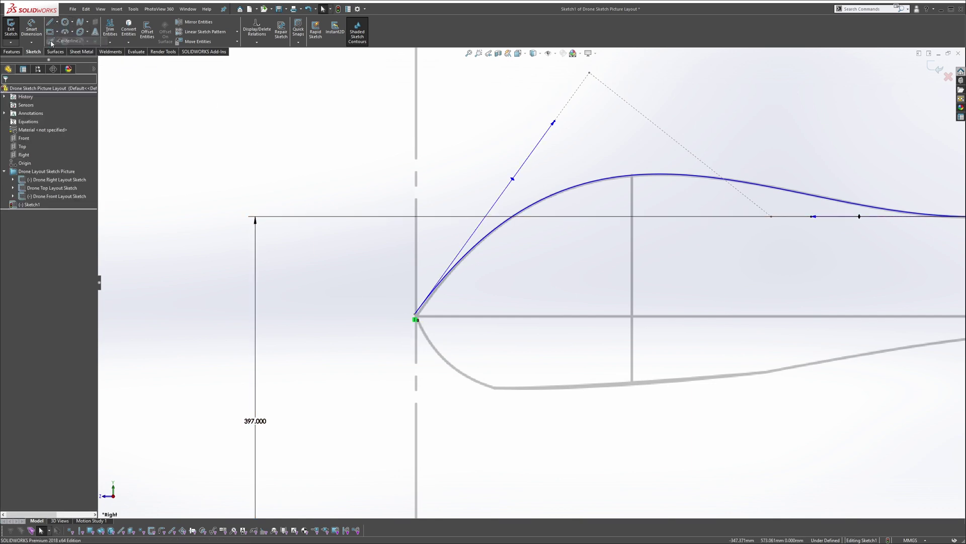
pyautogui.click(415, 319)
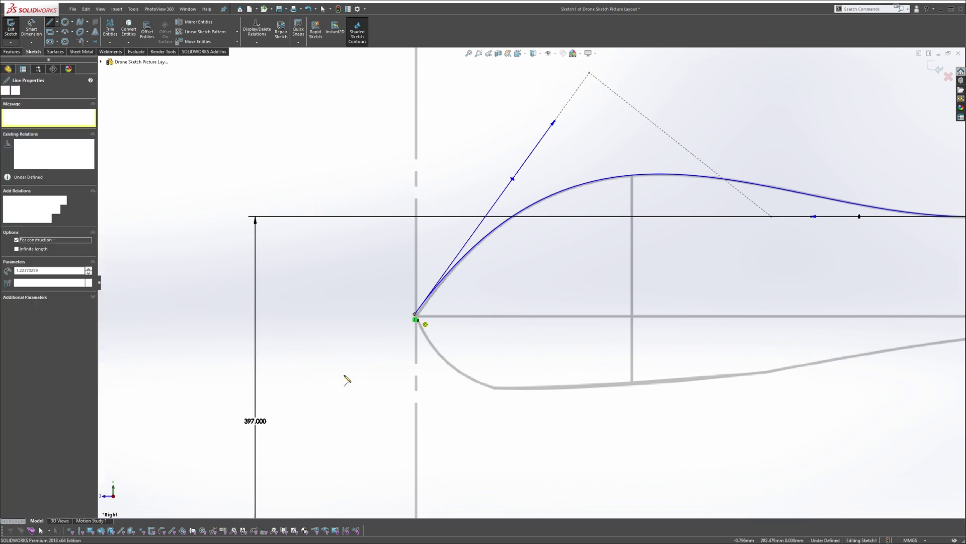
pyautogui.click(323, 430)
pyautogui.press('Escape')
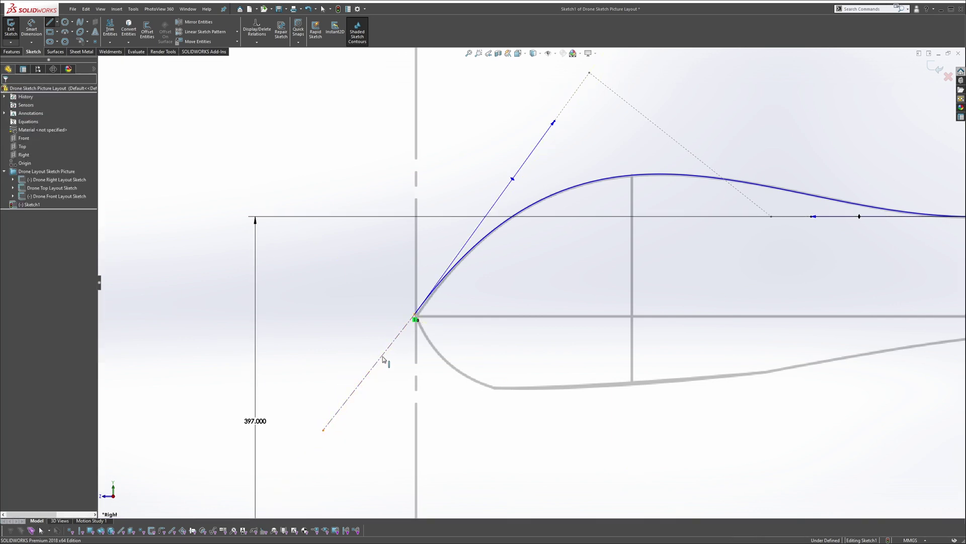
# Make the diagonal centerline tangent to the nose spline and lengthen the spline's nose handle to fit the outline.
pyautogui.click(390, 349)
pyautogui.keyDown('ctrl'); pyautogui.click(468, 260); pyautogui.keyUp('ctrl')
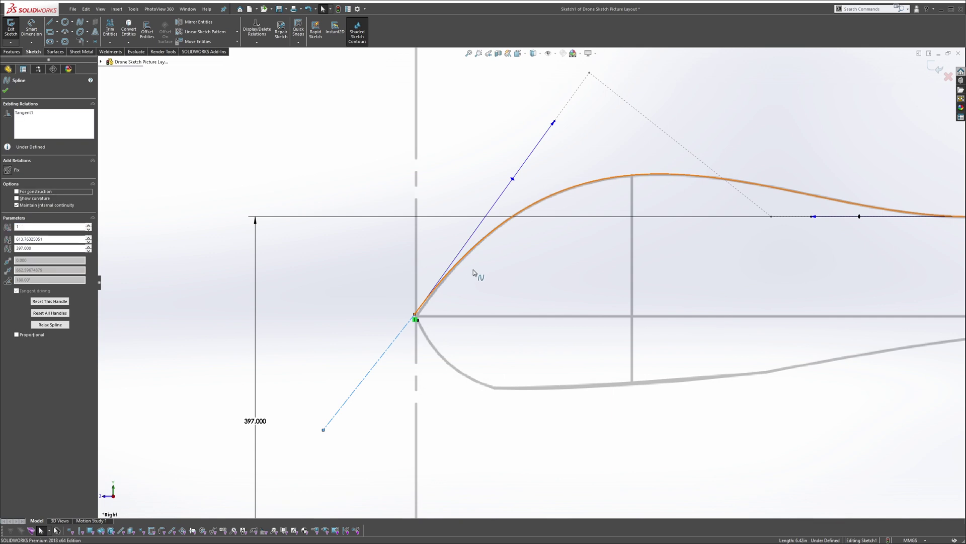
pyautogui.click(464, 260)
pyautogui.click(393, 240)
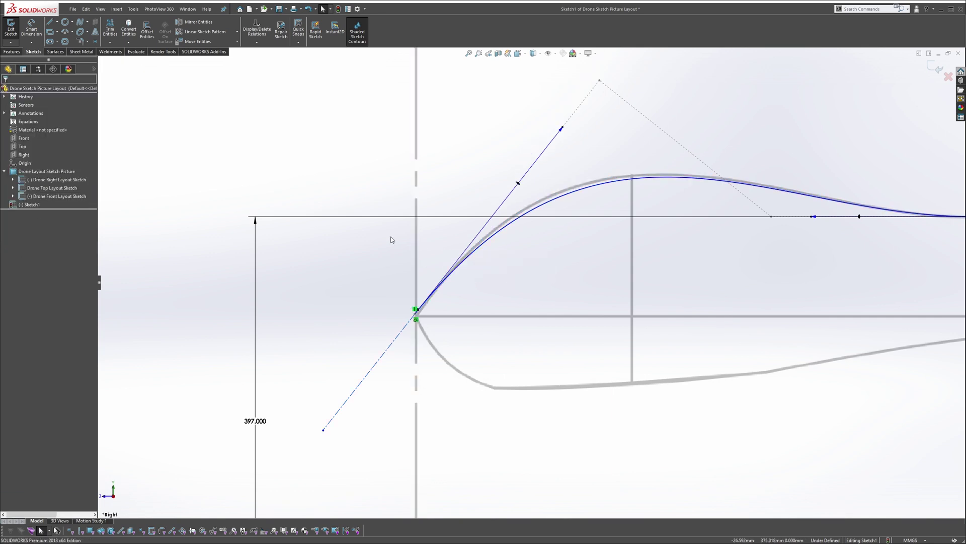
pyautogui.moveTo(562, 129); pyautogui.dragTo(568, 123)
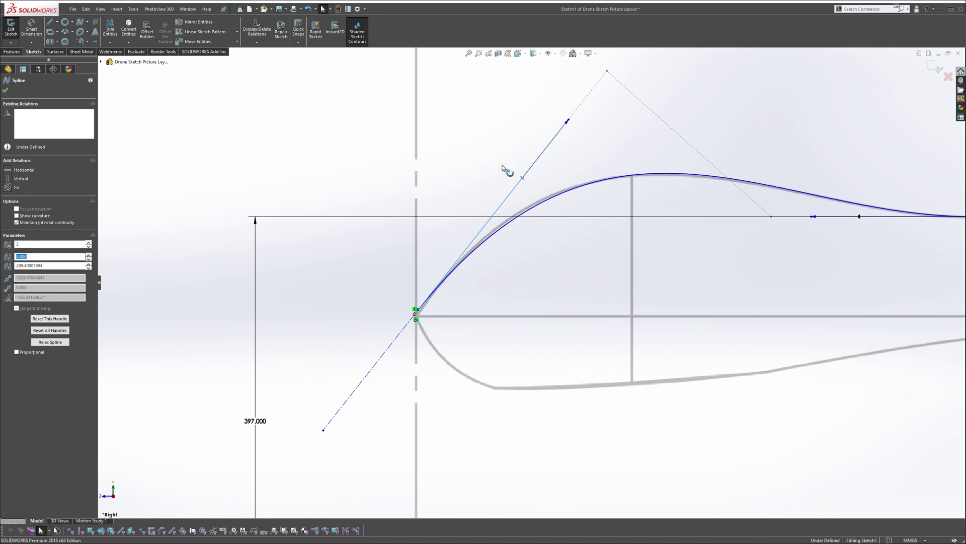
pyautogui.click(383, 286)
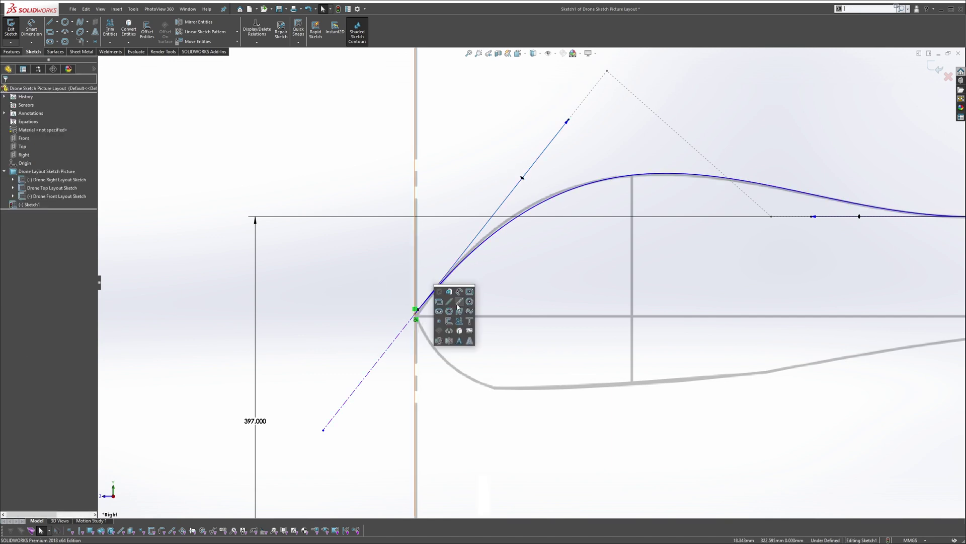
# Draw a vertical centerline from the spline's nose endpoint down to the origin.
pyautogui.press('l')
pyautogui.click(416, 313)
pyautogui.scroll(4, 417, 317)
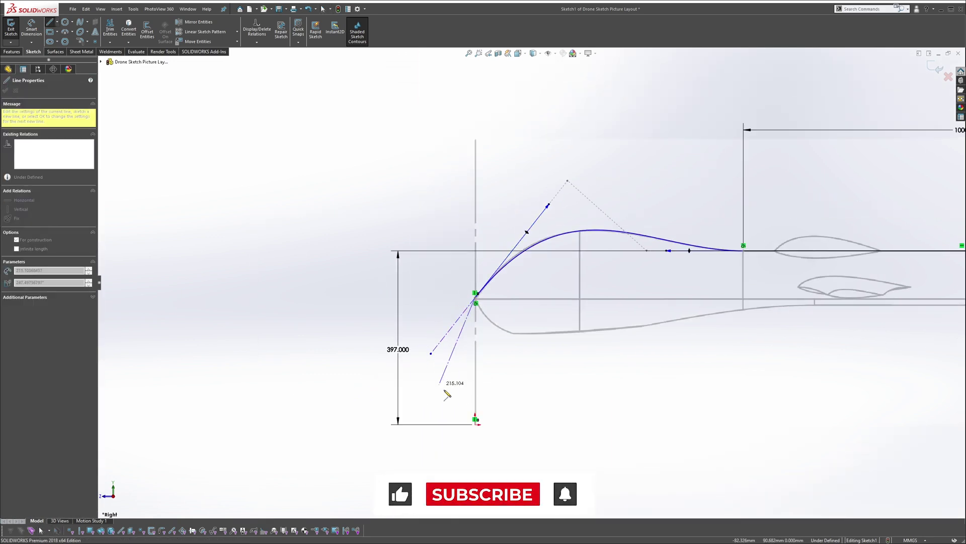
pyautogui.click(477, 424)
pyautogui.press('Escape')
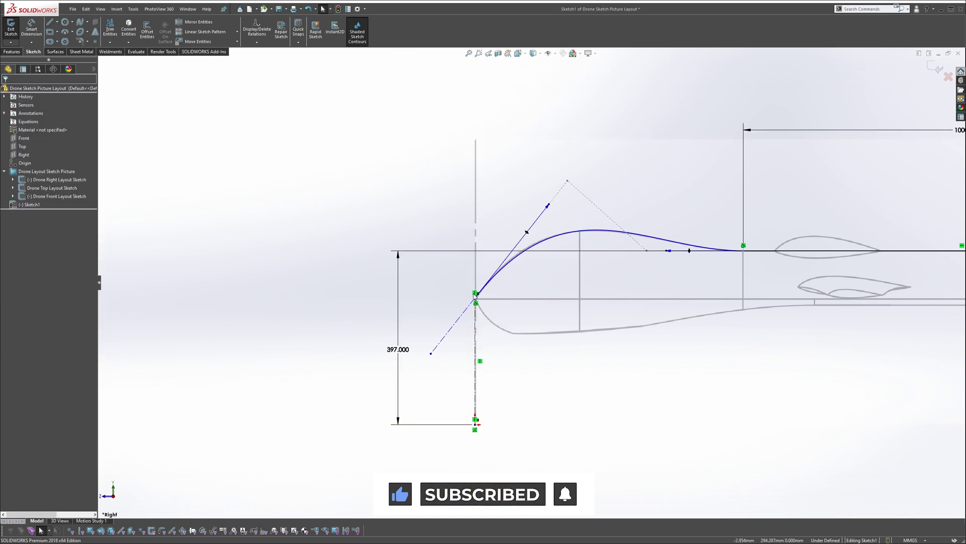
# Dimension the angle between the diagonal and vertical centerlines as 38°.
pyautogui.scroll(1, 474, 290)
pyautogui.click(499, 294)
pyautogui.click(478, 327)
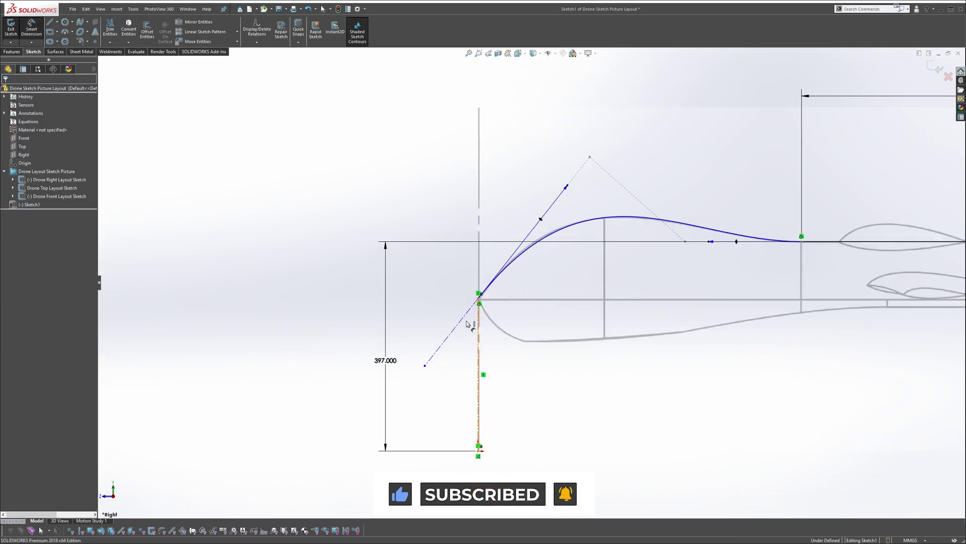
pyautogui.click(464, 323)
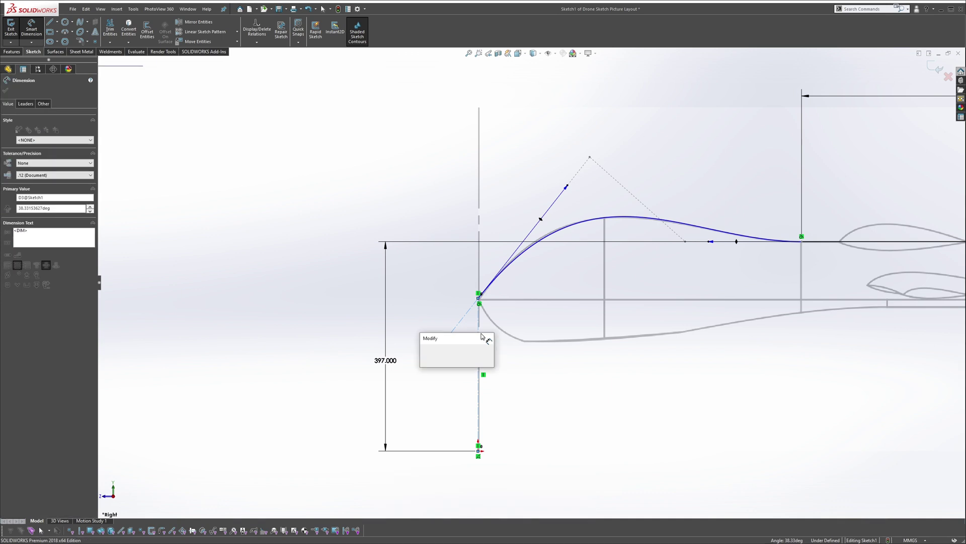
pyautogui.write('3')
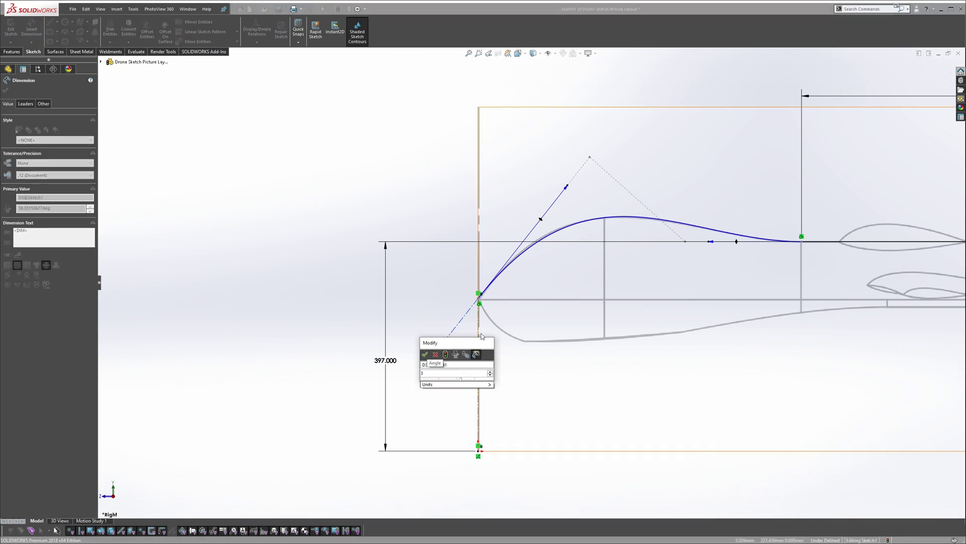
pyautogui.press('Return')
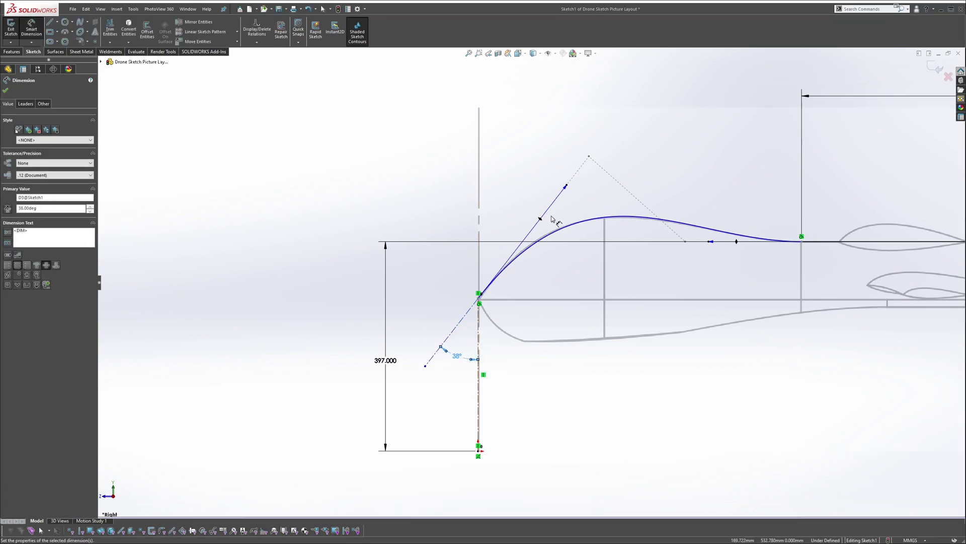
# Set the angle between the two centerlines to 39°.
pyautogui.scroll(-3, 498, 287)
pyautogui.scroll(-1, 428, 391)
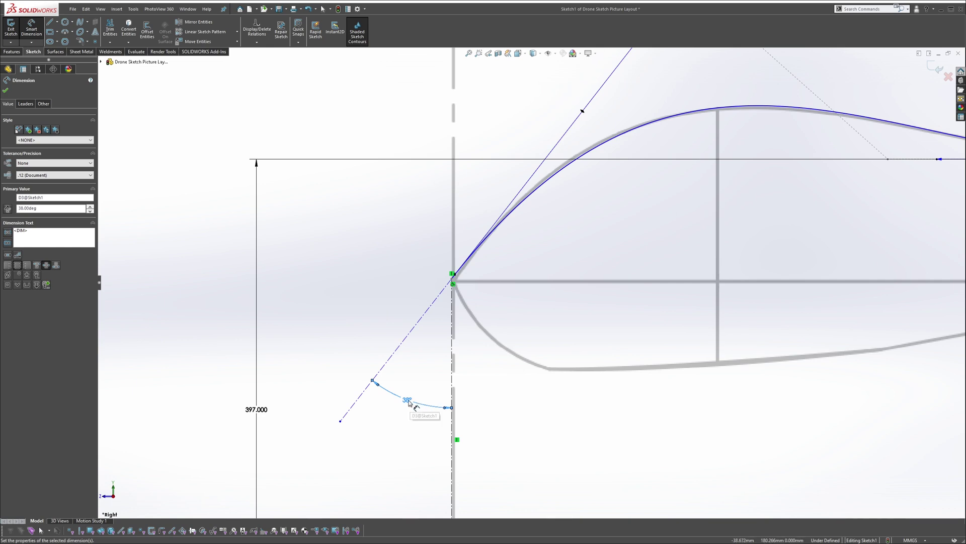
pyautogui.doubleClick(407, 401)
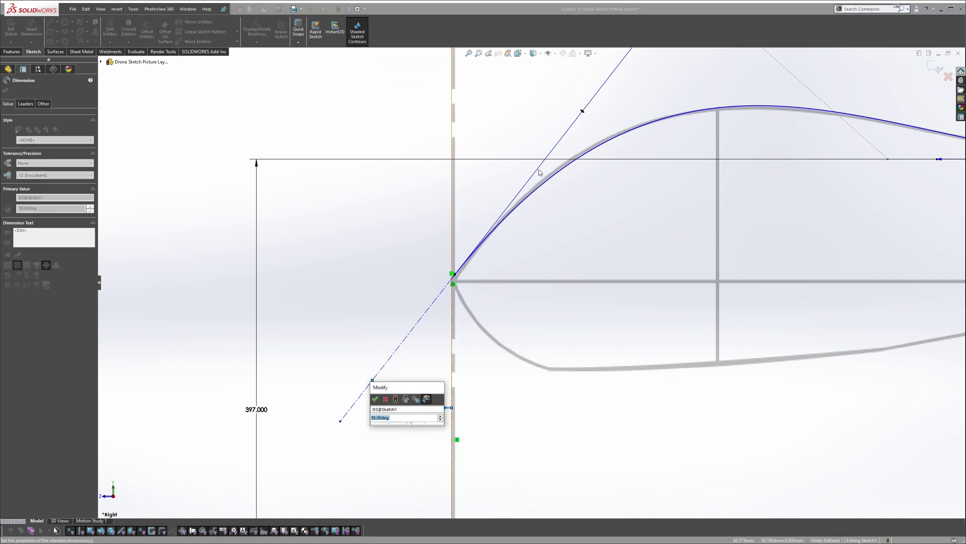
pyautogui.write('39')
pyautogui.press('Return')
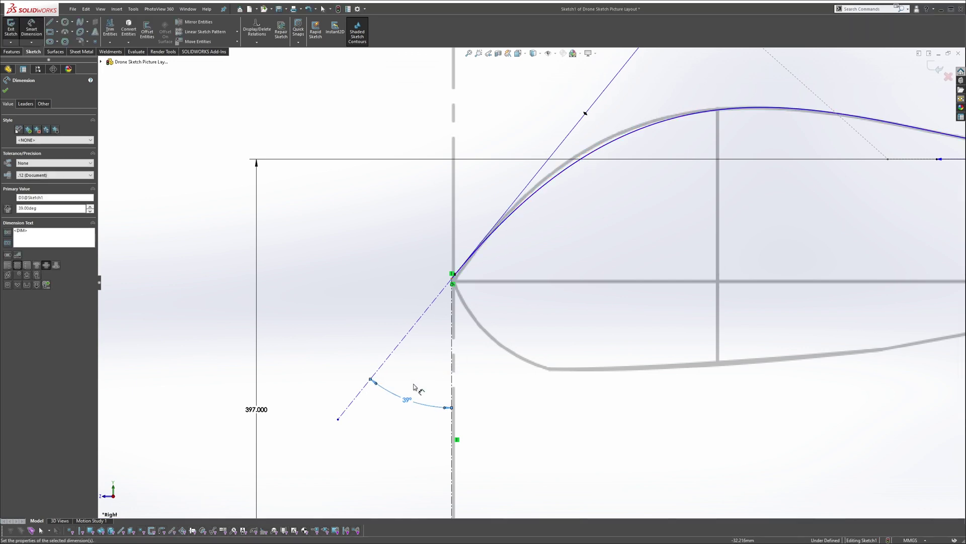
# Set the angle between the two centerlines to 37°.
pyautogui.doubleClick(407, 401)
pyautogui.write('37')
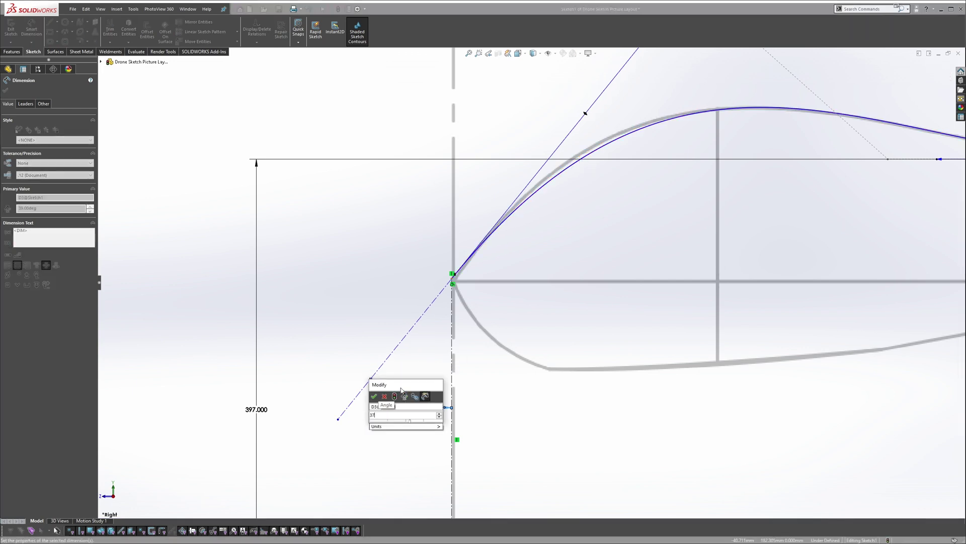
pyautogui.press('Return')
# Lower the upper control polygon point of the nose spline slightly to fit the outline and check the whole profile.
pyautogui.scroll(2, 543, 302)
pyautogui.click(621, 150)
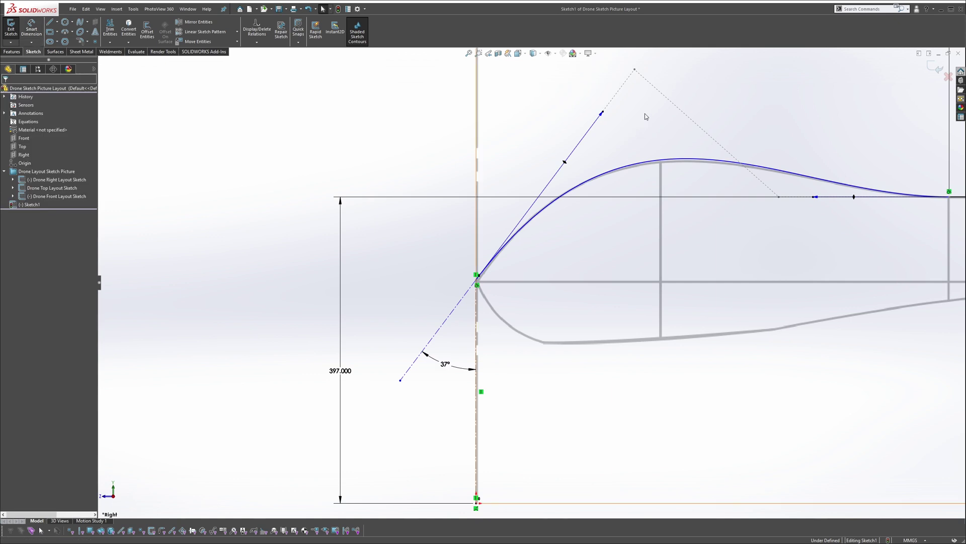
pyautogui.scroll(-2, 635, 98)
pyautogui.click(613, 85)
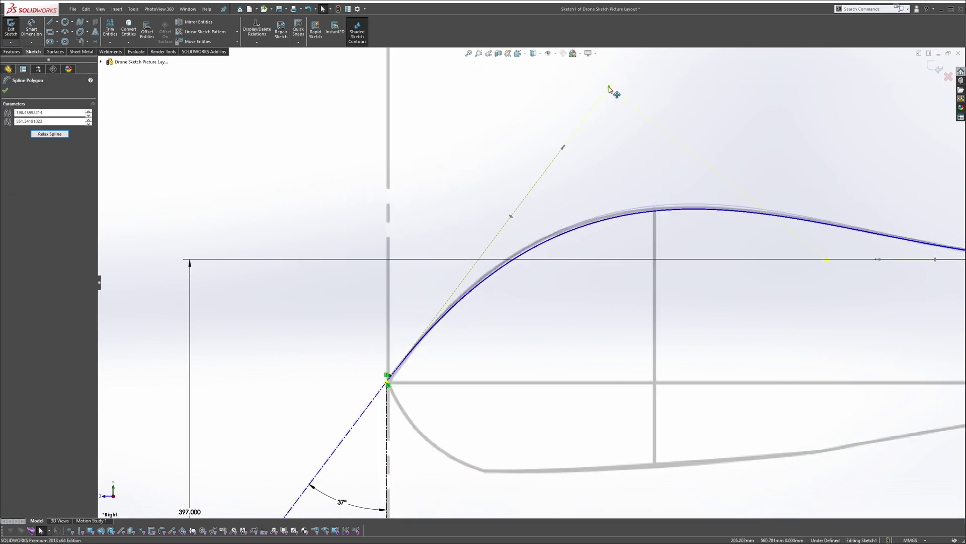
pyautogui.scroll(5, 644, 118)
pyautogui.click(677, 152)
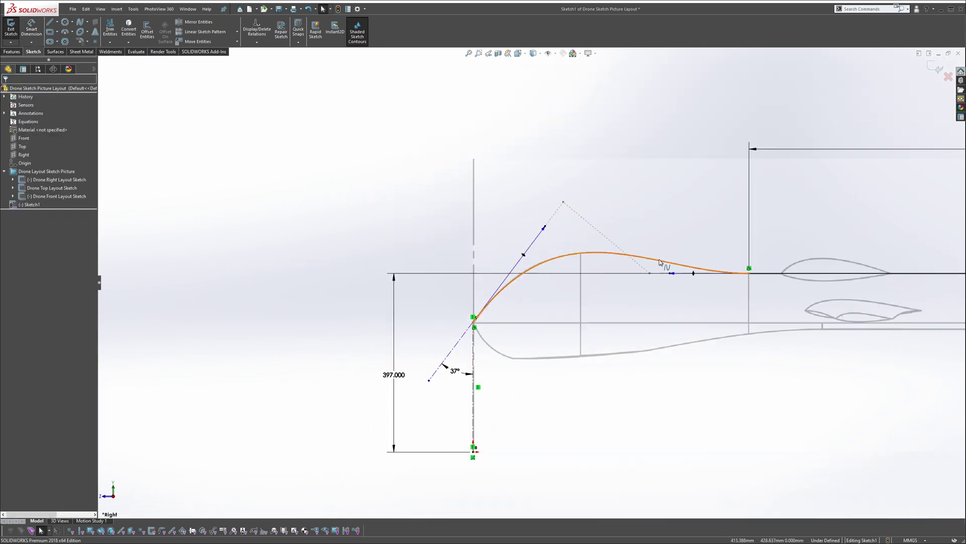
pyautogui.click(221, 212)
pyautogui.scroll(-4, 669, 284)
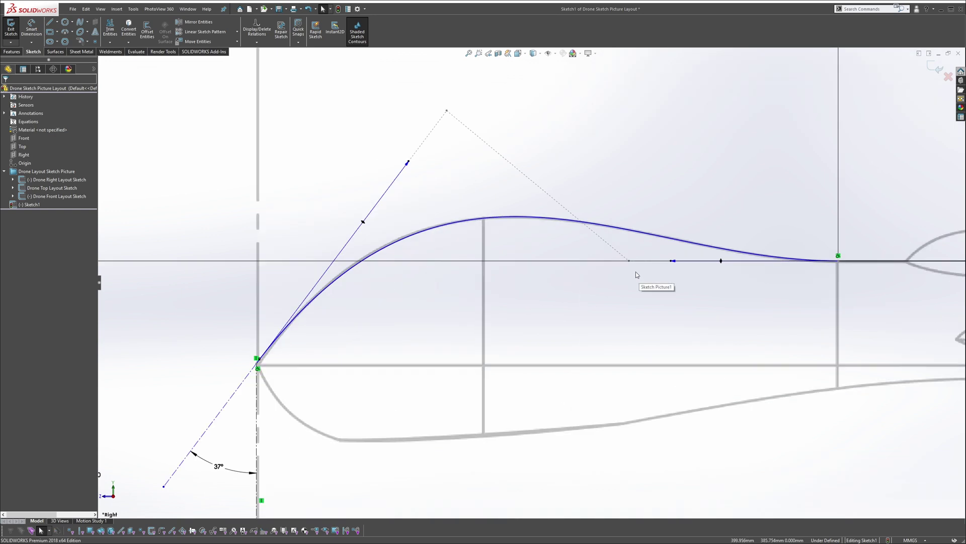
pyautogui.scroll(8, 636, 272)
pyautogui.scroll(-5, 546, 296)
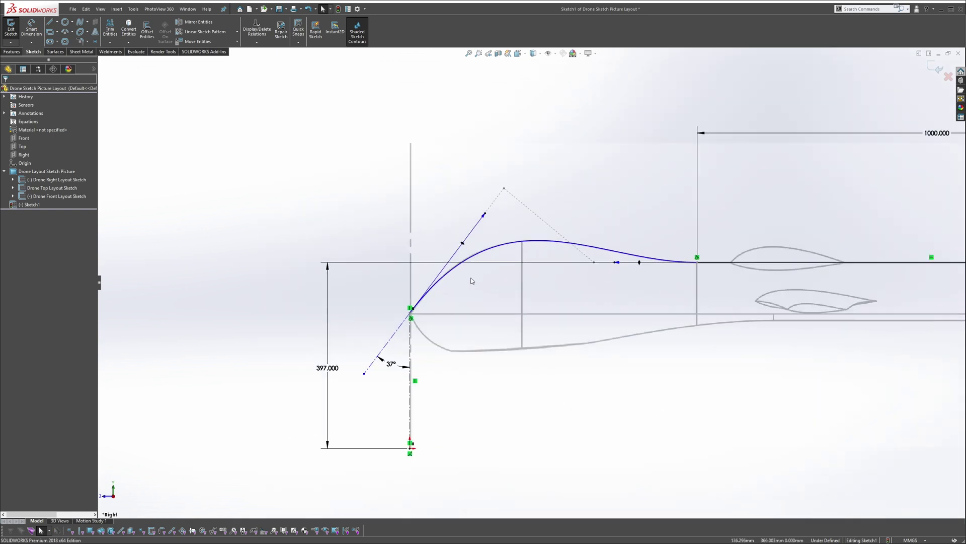
# Sketch a horizontal line from the nose point to directly below the rear end of the upper fuselage line.
pyautogui.press('s')
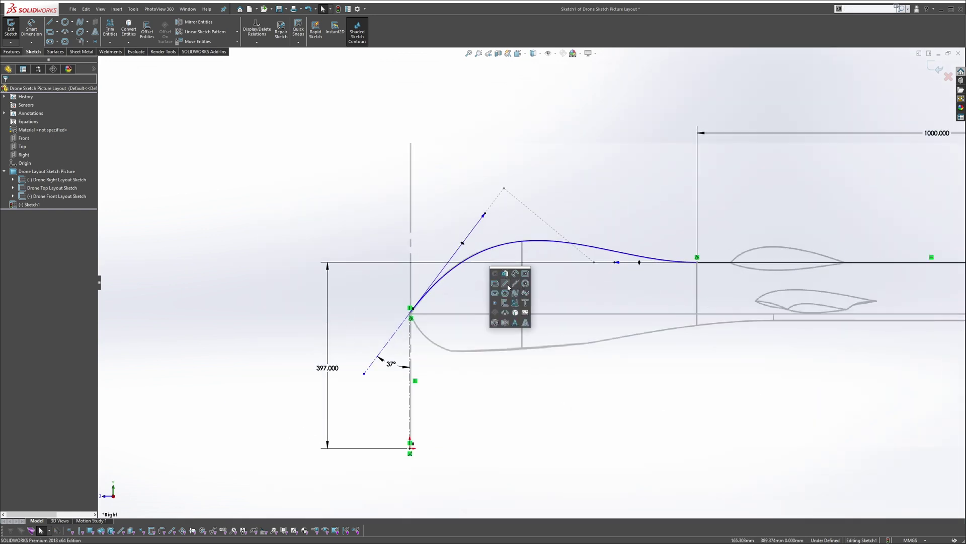
pyautogui.click(505, 283)
pyautogui.scroll(3, 545, 300)
pyautogui.scroll(-3, 541, 324)
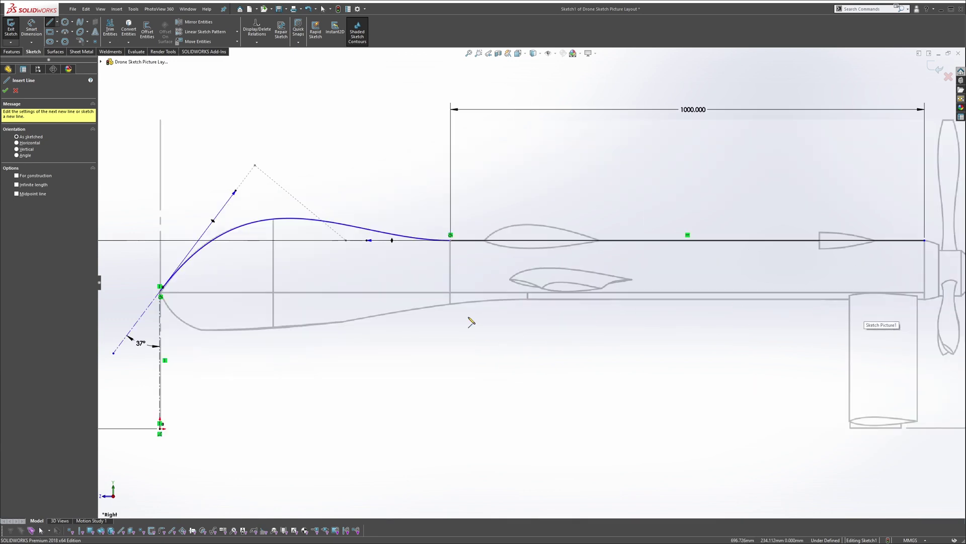
pyautogui.click(160, 292)
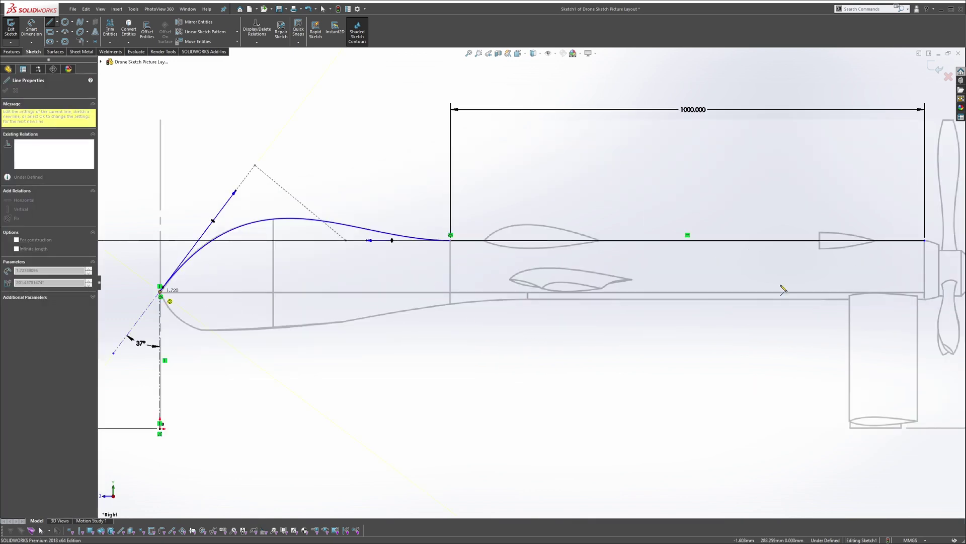
pyautogui.click(925, 292)
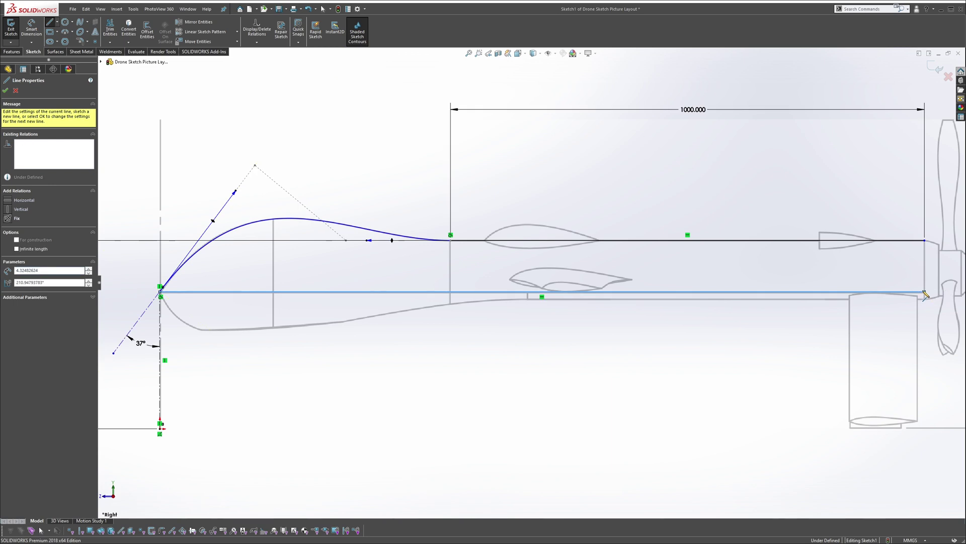
pyautogui.press('Escape')
pyautogui.scroll(-2, 362, 300)
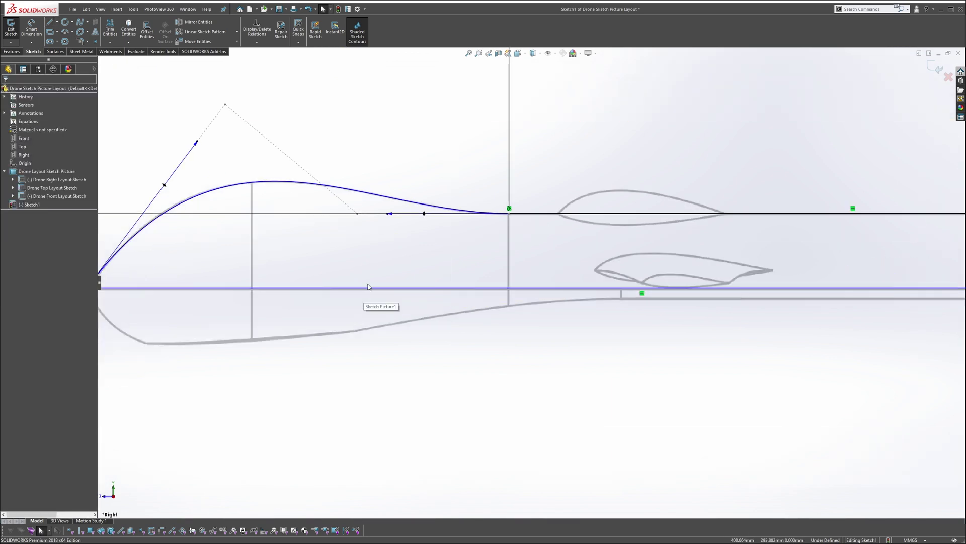
# Dimension the horizontal line's height above the origin as 286 mm.
pyautogui.scroll(3, 369, 288)
pyautogui.keyDown('ctrl'); pyautogui.moveTo(369, 288); pyautogui.dragTo(629, 345, button='middle'); pyautogui.keyUp('ctrl')
pyautogui.press('s')
pyautogui.click(662, 317)
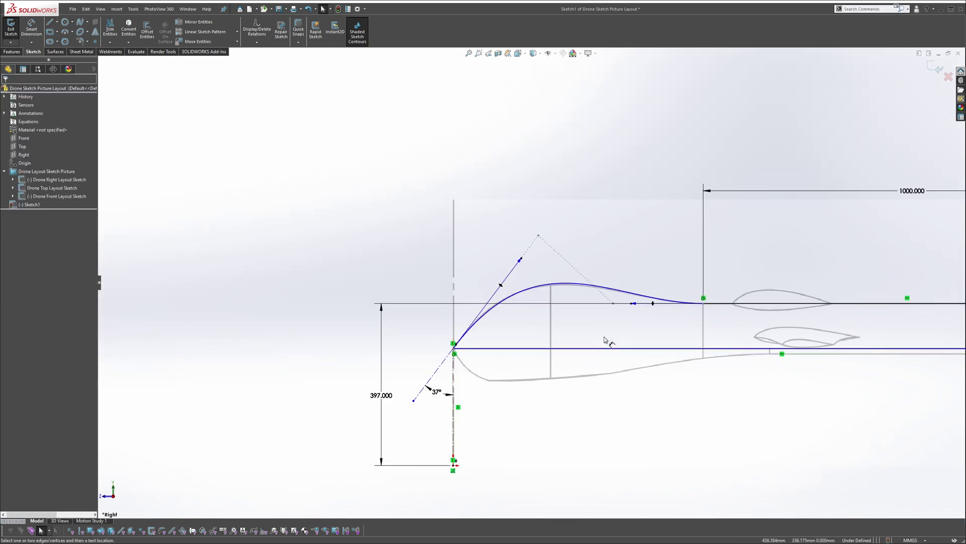
pyautogui.click(557, 348)
pyautogui.click(459, 465)
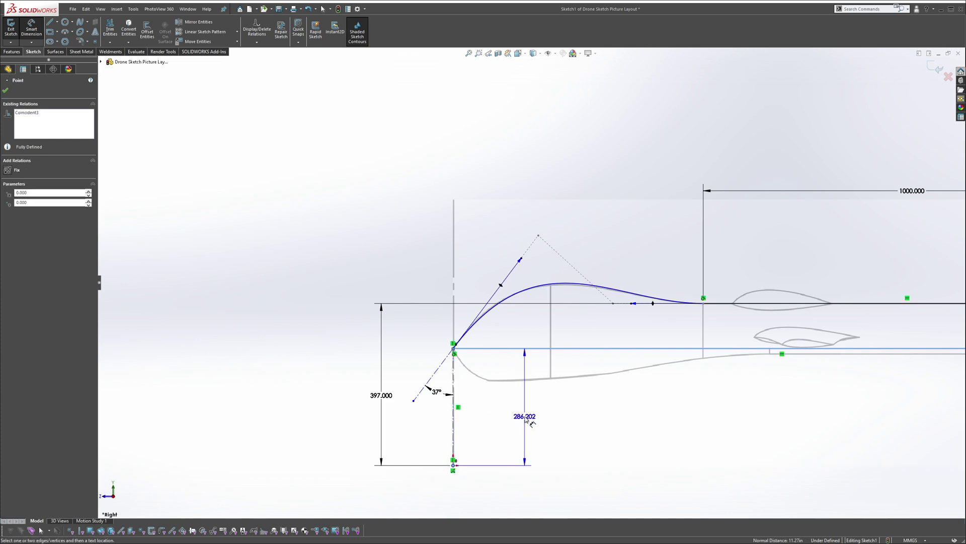
pyautogui.click(525, 406)
pyautogui.write('286')
pyautogui.press('Return')
pyautogui.press('Escape')
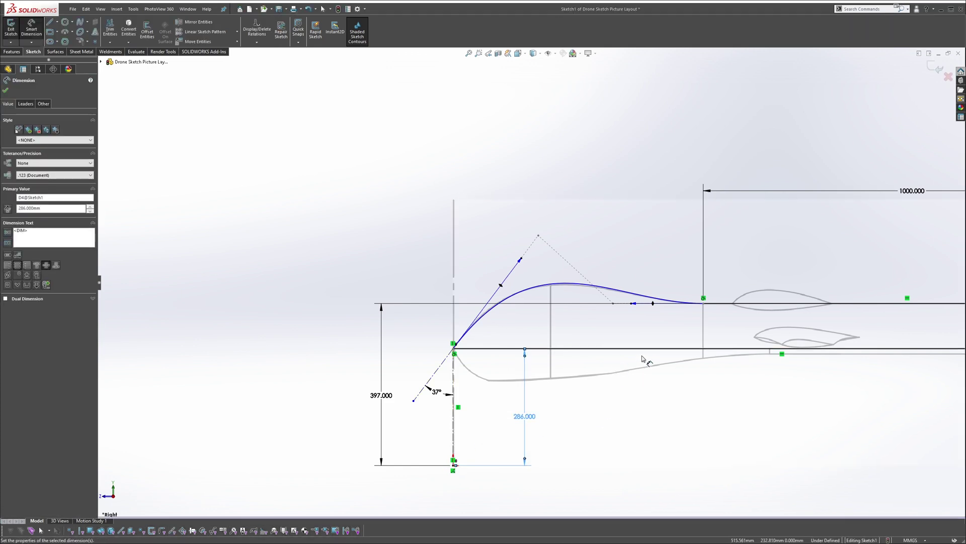
# Adjust the tangent handles at both ends of the upper nose spline to fit the outline more closely.
pyautogui.scroll(2, 523, 302)
pyautogui.scroll(-5, 509, 300)
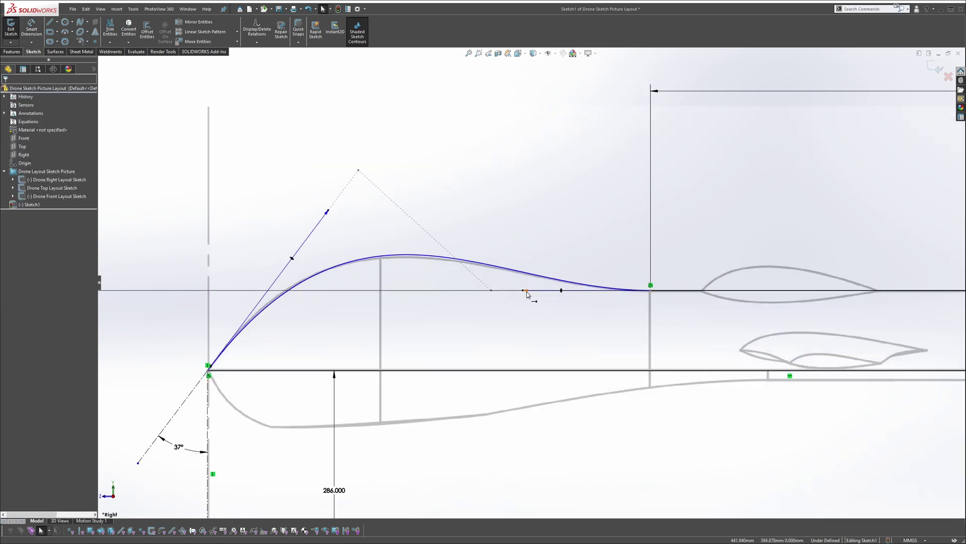
pyautogui.moveTo(538, 293); pyautogui.dragTo(513, 300)
pyautogui.moveTo(327, 212); pyautogui.dragTo(325, 214)
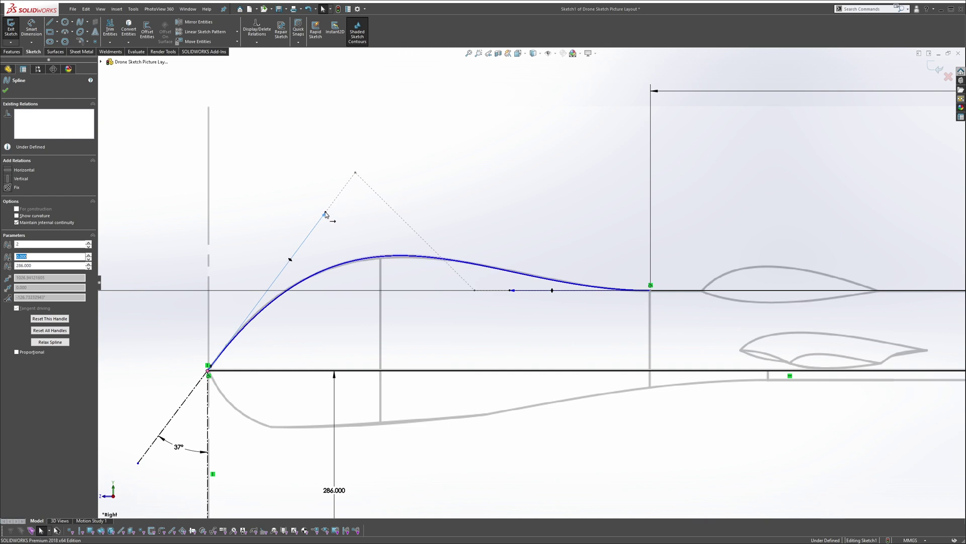
pyautogui.click(291, 206)
# Align the rear endpoints of the two long fuselage lines with a vertical relation.
pyautogui.scroll(4, 531, 282)
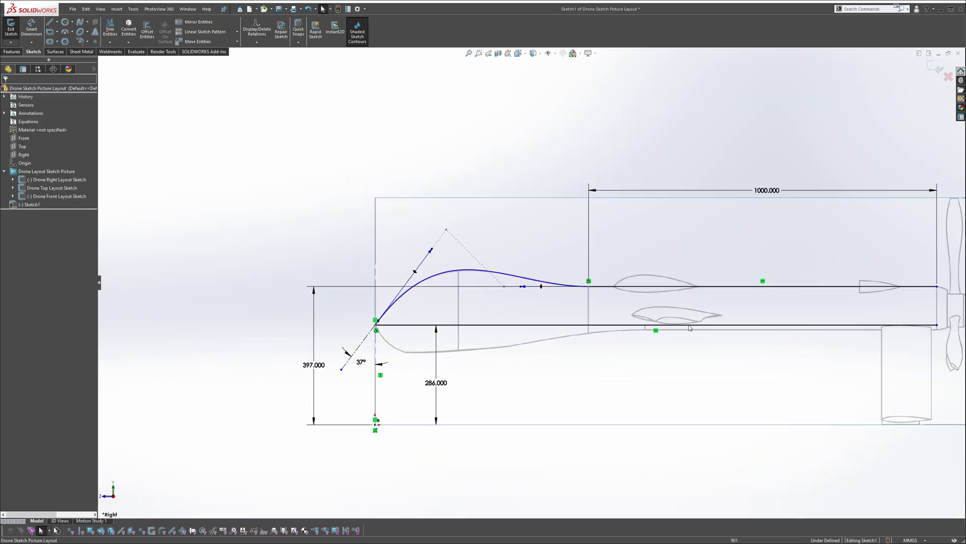
pyautogui.scroll(-8, 773, 321)
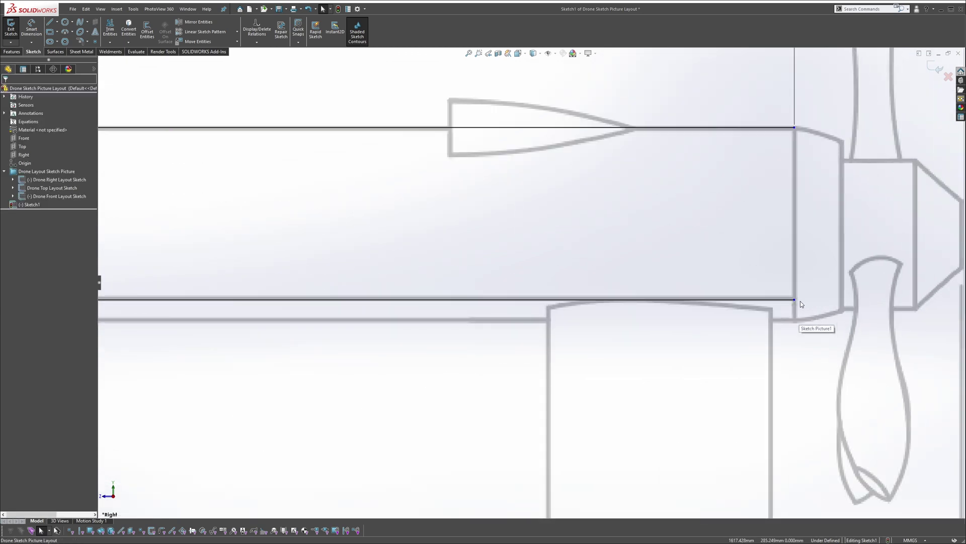
pyautogui.click(795, 300)
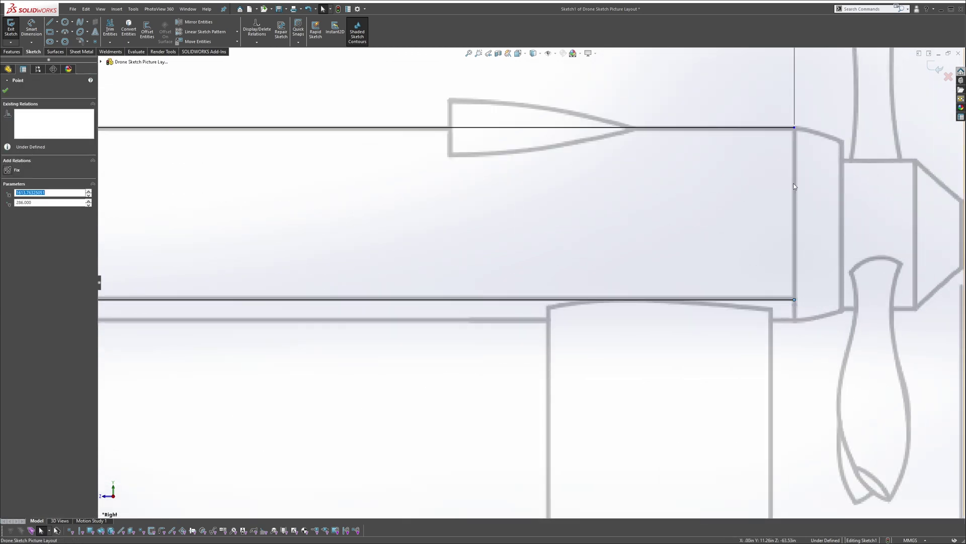
pyautogui.keyDown('ctrl'); pyautogui.click(794, 128); pyautogui.keyUp('ctrl')
pyautogui.click(830, 96)
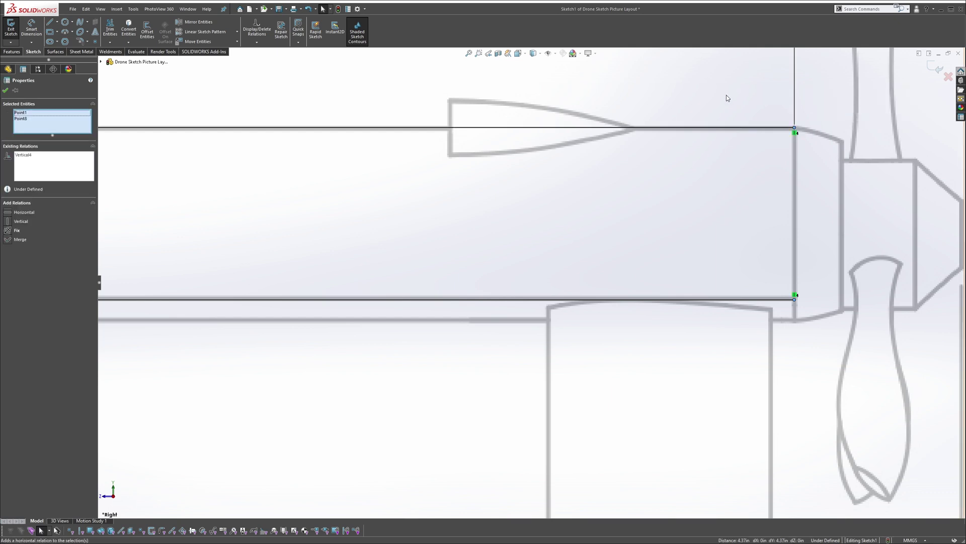
# Close the upper profile with a vertical line joining the rear ends of the two long lines.
pyautogui.scroll(8, 624, 247)
pyautogui.scroll(-3, 401, 282)
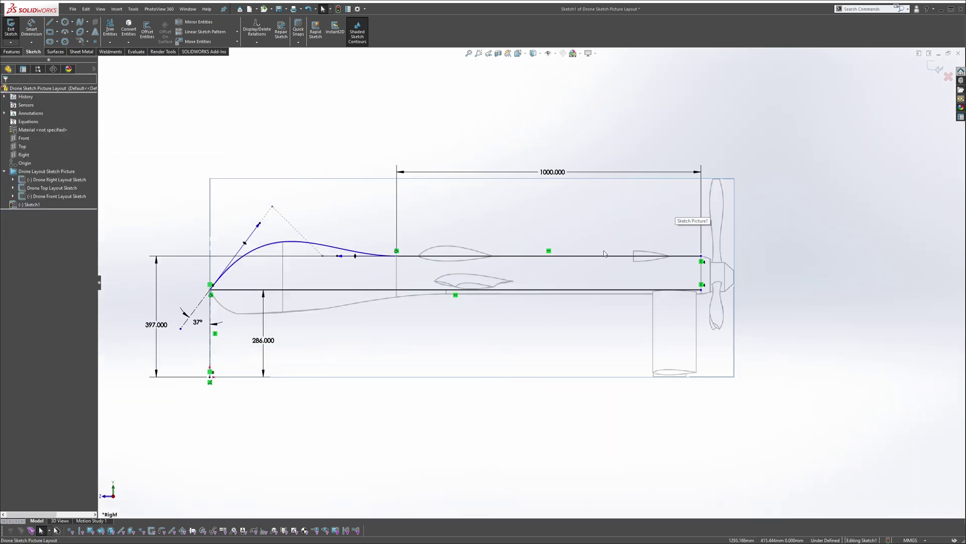
pyautogui.press('s')
pyautogui.click(630, 253)
pyautogui.scroll(-2, 735, 261)
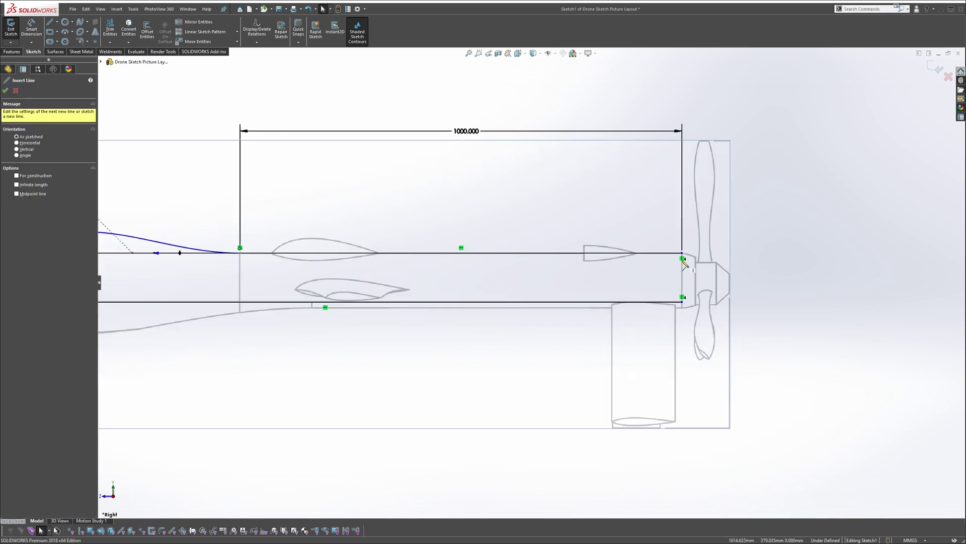
pyautogui.click(682, 252)
pyautogui.click(682, 302)
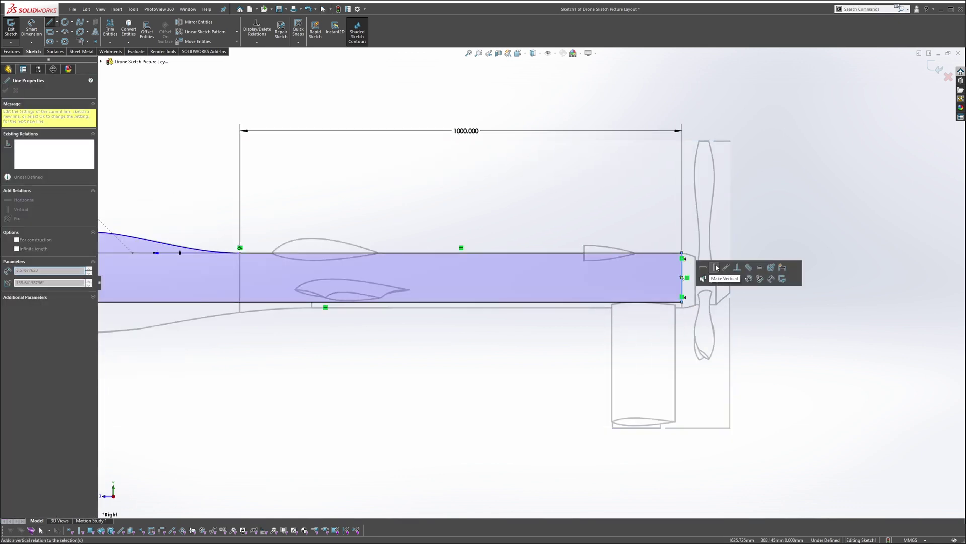
pyautogui.scroll(5, 531, 285)
pyautogui.press('Escape')
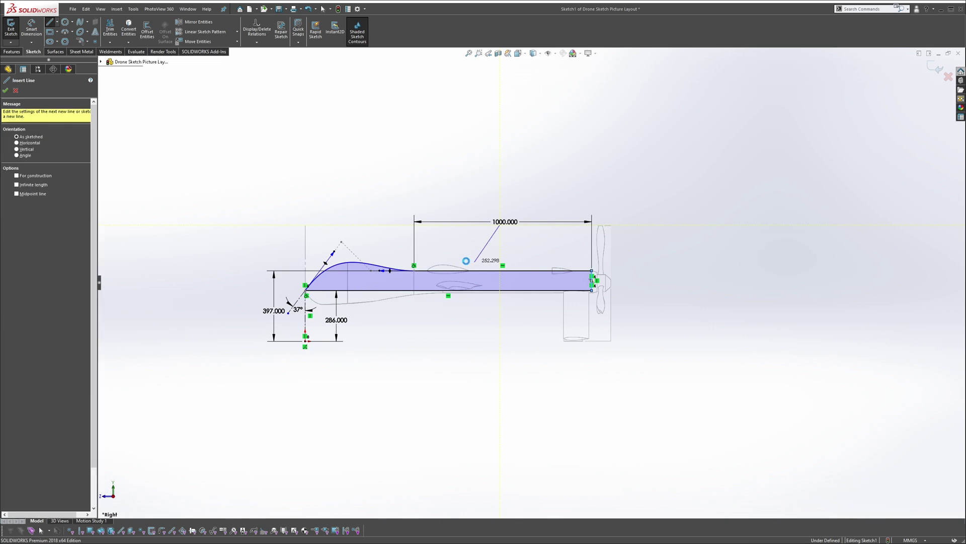
# Sketch a short vertical line down from the lower tail corner, continued by a horizontal belly line forward to the small step below the wing section.
pyautogui.scroll(-4, 451, 273)
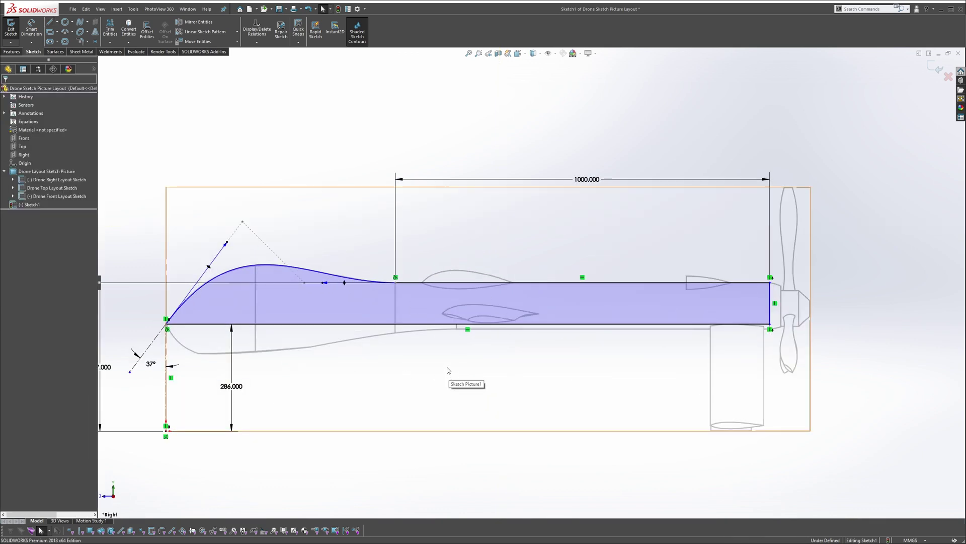
pyautogui.press('s')
pyautogui.click(473, 347)
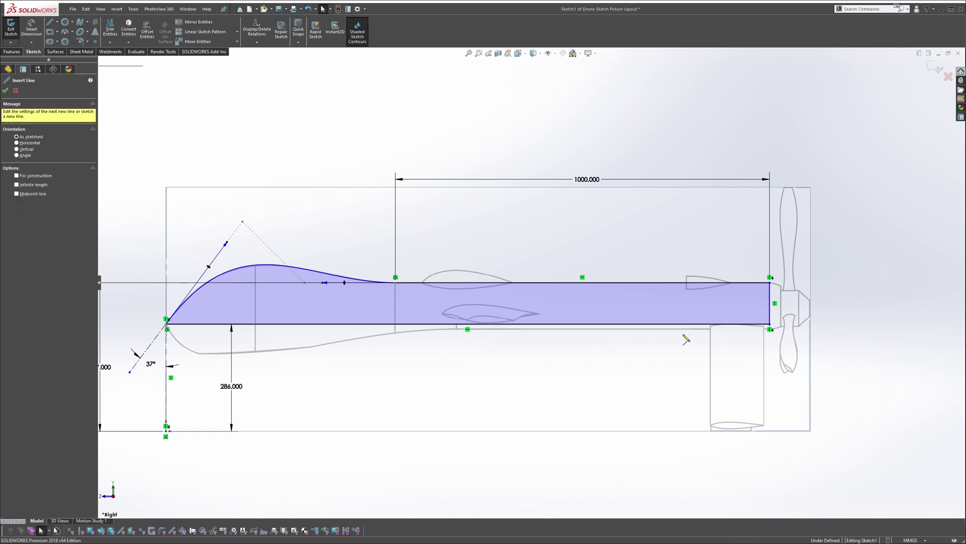
pyautogui.scroll(-8, 785, 345)
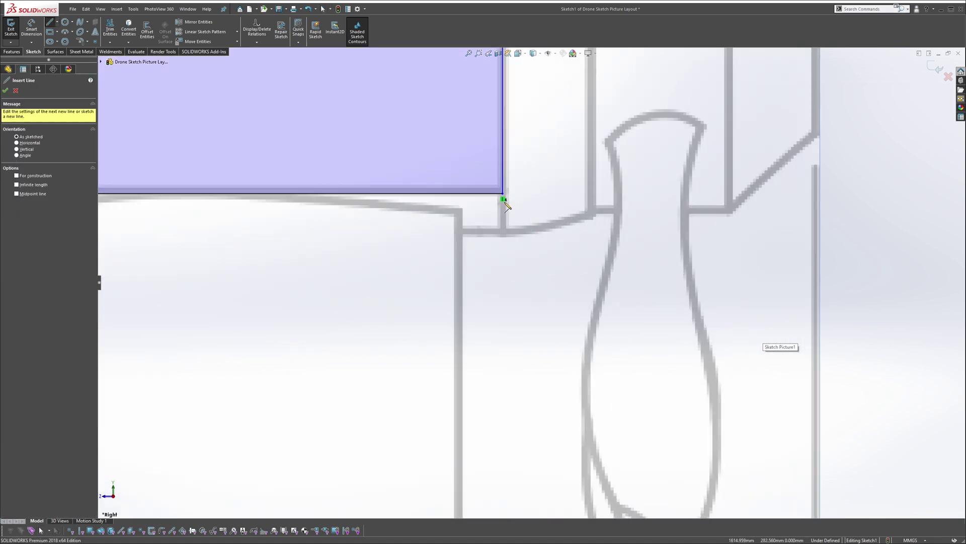
pyautogui.click(504, 196)
pyautogui.click(503, 232)
pyautogui.scroll(3, 502, 236)
pyautogui.scroll(5, 502, 268)
pyautogui.scroll(-8, 353, 285)
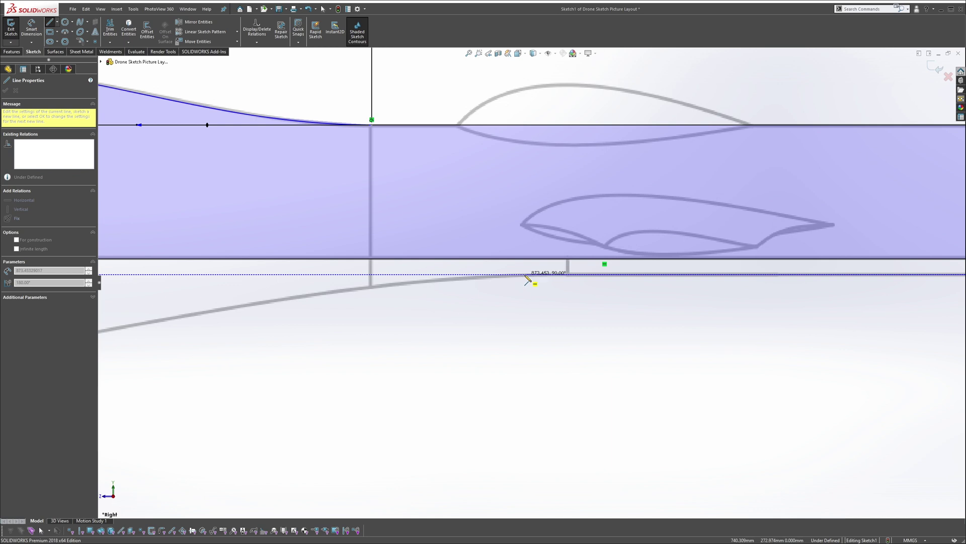
pyautogui.click(569, 276)
pyautogui.scroll(3, 531, 282)
pyautogui.press('Escape')
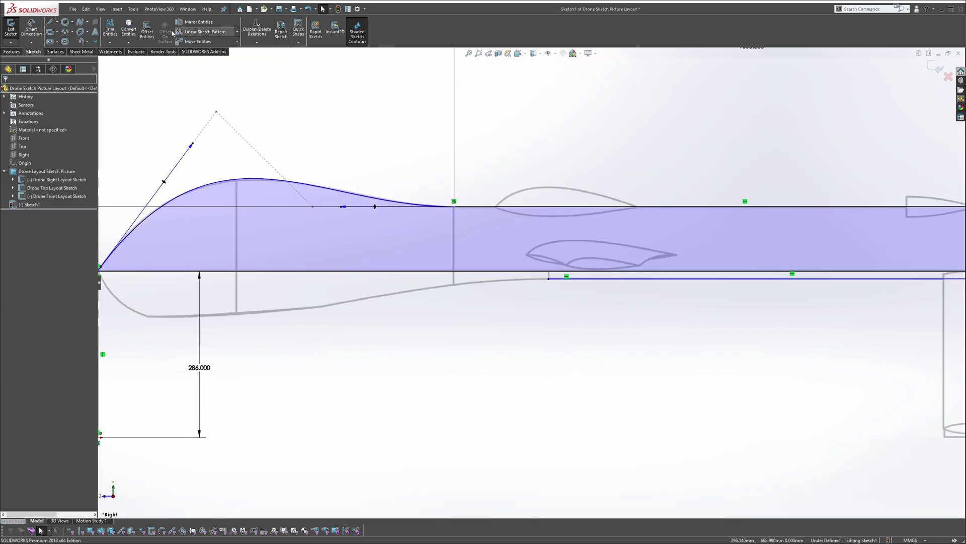
# Sketch a straight two-point spline from the belly line's front end toward the nose.
pyautogui.click(81, 23)
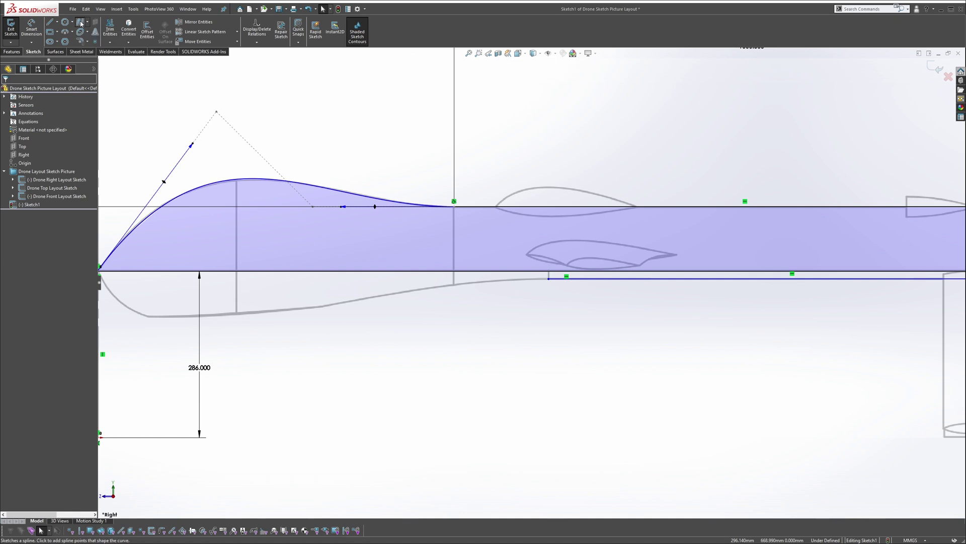
pyautogui.click(550, 279)
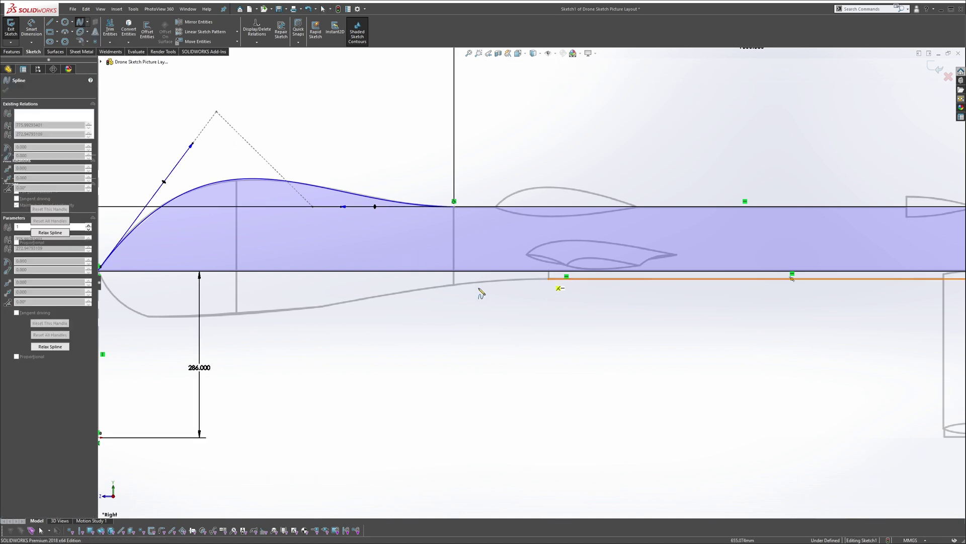
pyautogui.scroll(3, 377, 302)
pyautogui.scroll(-4, 323, 297)
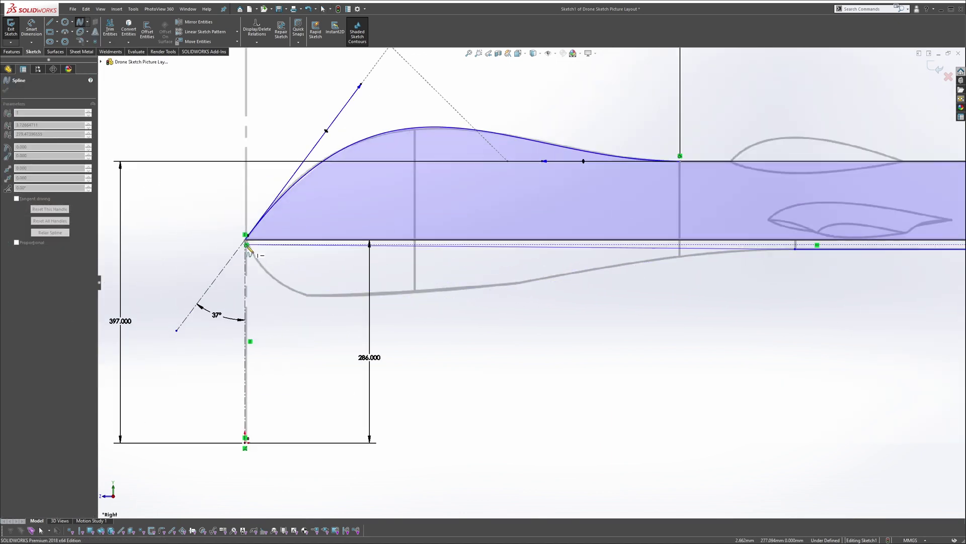
pyautogui.press('Escape')
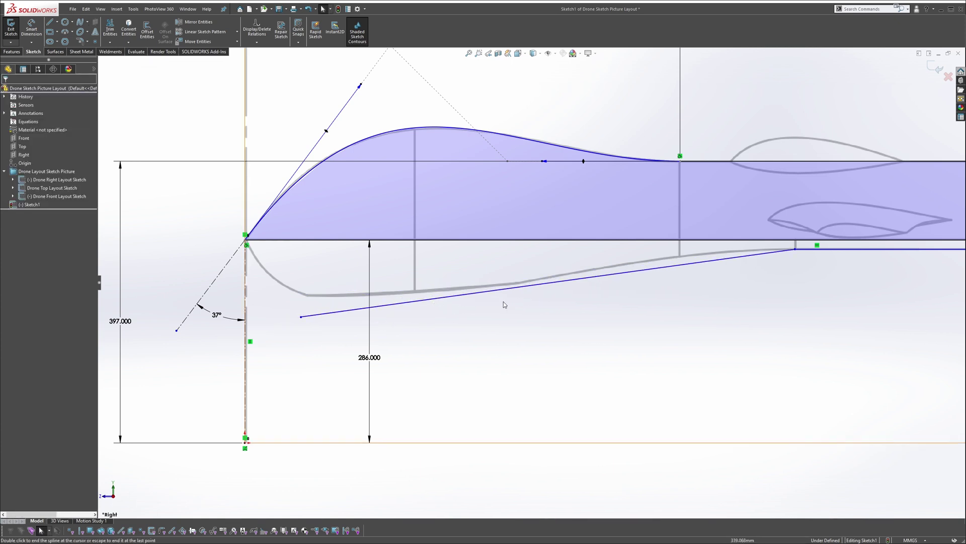
# Attach the lower spline's free front end to the nose point.
pyautogui.click(453, 302)
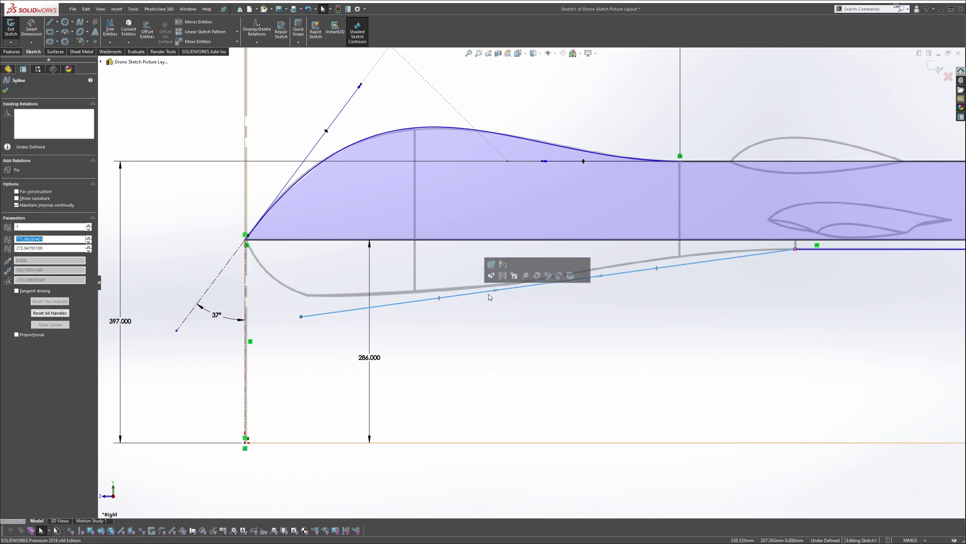
pyautogui.moveTo(504, 289); pyautogui.dragTo(496, 324)
pyautogui.press('Escape')
pyautogui.moveTo(301, 317); pyautogui.dragTo(246, 243)
pyautogui.press('Escape')
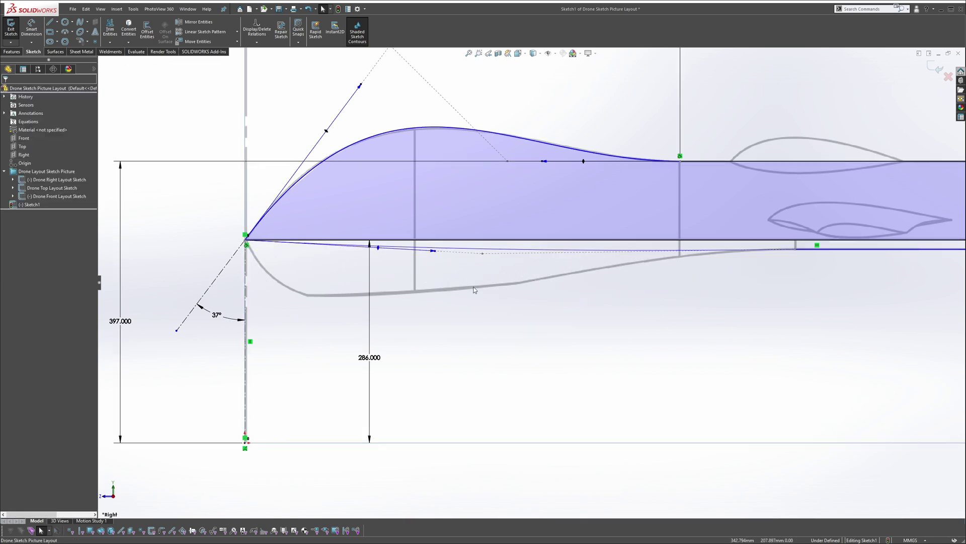
# Bend the lower spline toward the belly outline by steepening its nose handle and repositioning its rear control point.
pyautogui.moveTo(433, 251)
pyautogui.mouseDown()
pyautogui.moveTo(421, 270)
pyautogui.moveTo(341, 315)
pyautogui.moveTo(276, 310)
pyautogui.moveTo(287, 351)
pyautogui.mouseUp()
pyautogui.scroll(-3, 589, 313)
pyautogui.scroll(3, 508, 317)
pyautogui.moveTo(508, 303); pyautogui.dragTo(612, 246)
pyautogui.click(707, 265)
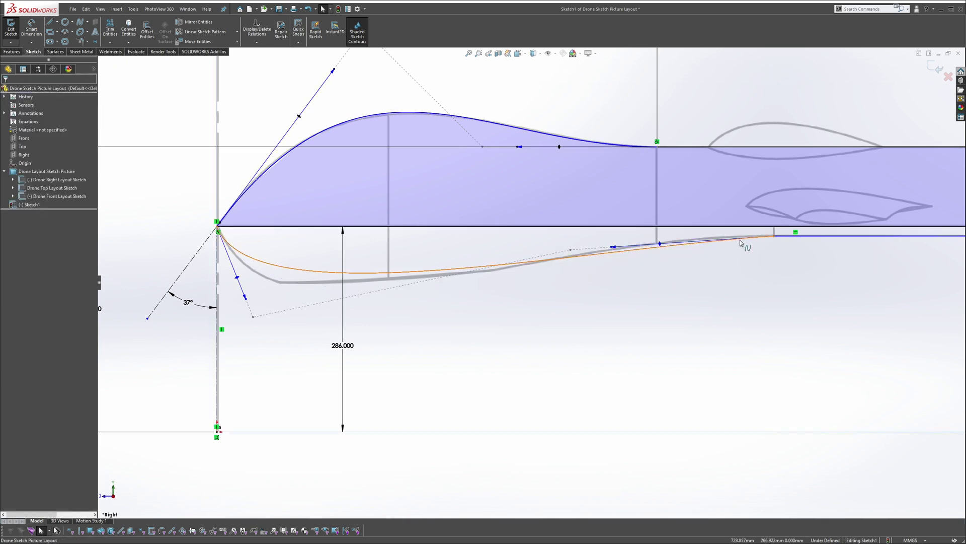
# Make the lower spline tangent to the belly line and move its rear control point slightly toward the tail.
pyautogui.click(770, 237)
pyautogui.keyDown('ctrl'); pyautogui.click(807, 236); pyautogui.keyUp('ctrl')
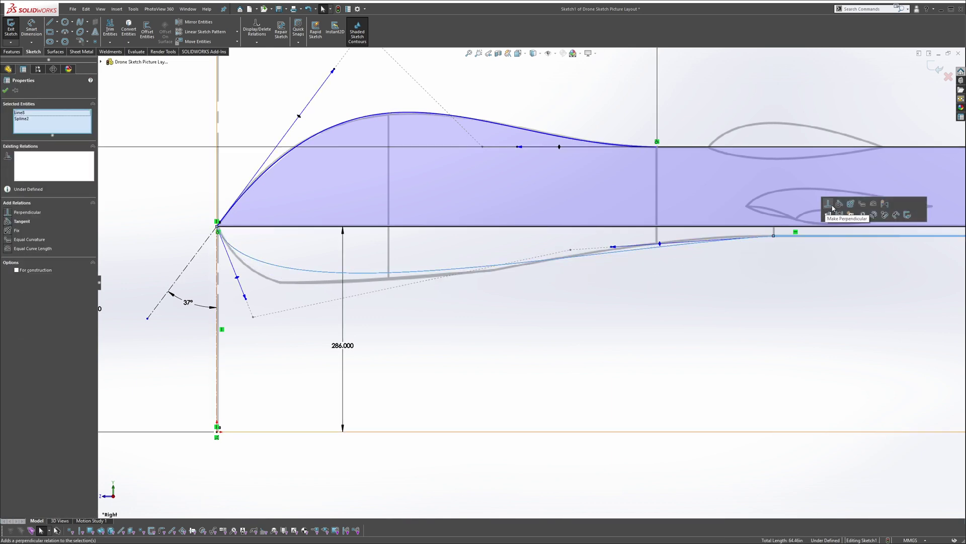
pyautogui.click(841, 204)
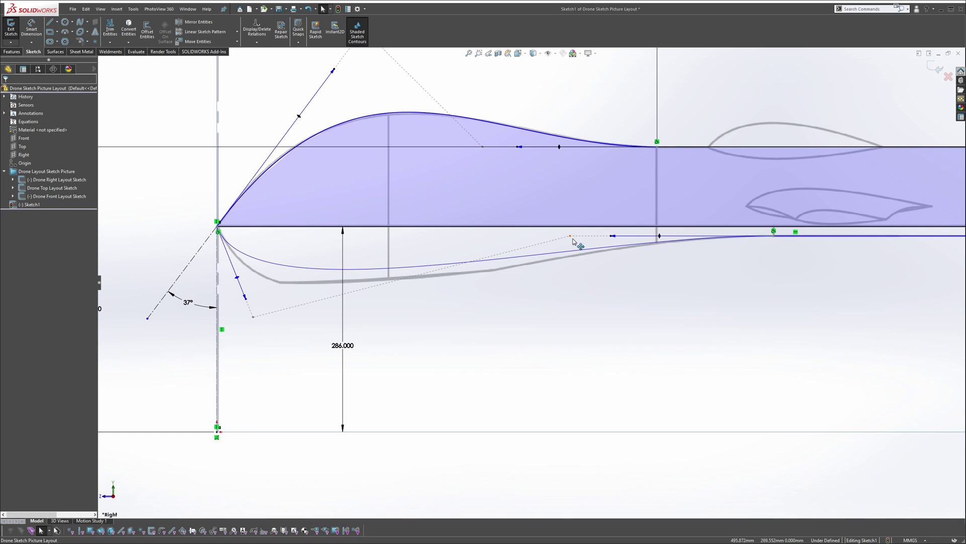
pyautogui.moveTo(570, 236); pyautogui.dragTo(607, 237)
pyautogui.click(720, 270)
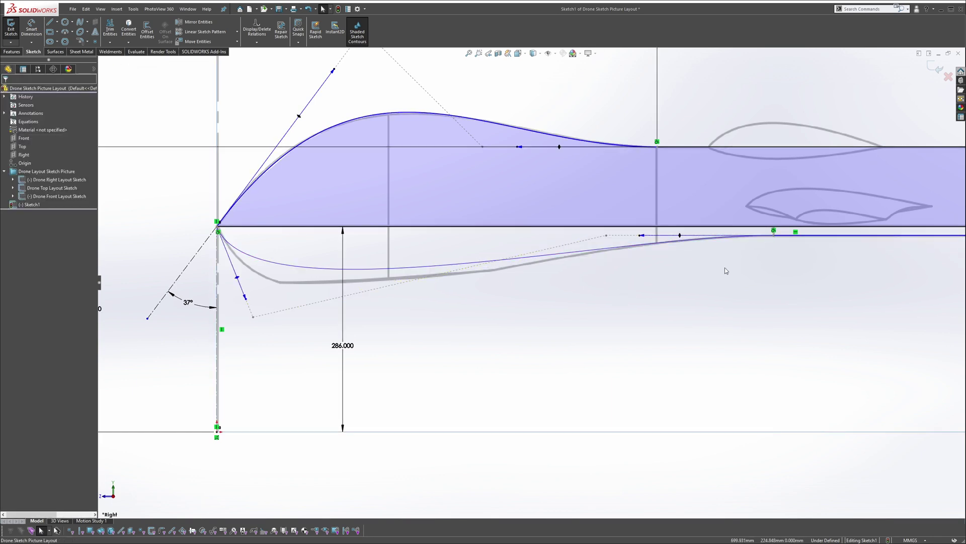
# Shift the belly line vertically to test how the tangent lower spline follows it.
pyautogui.scroll(3, 721, 270)
pyautogui.scroll(-4, 751, 260)
pyautogui.click(748, 279)
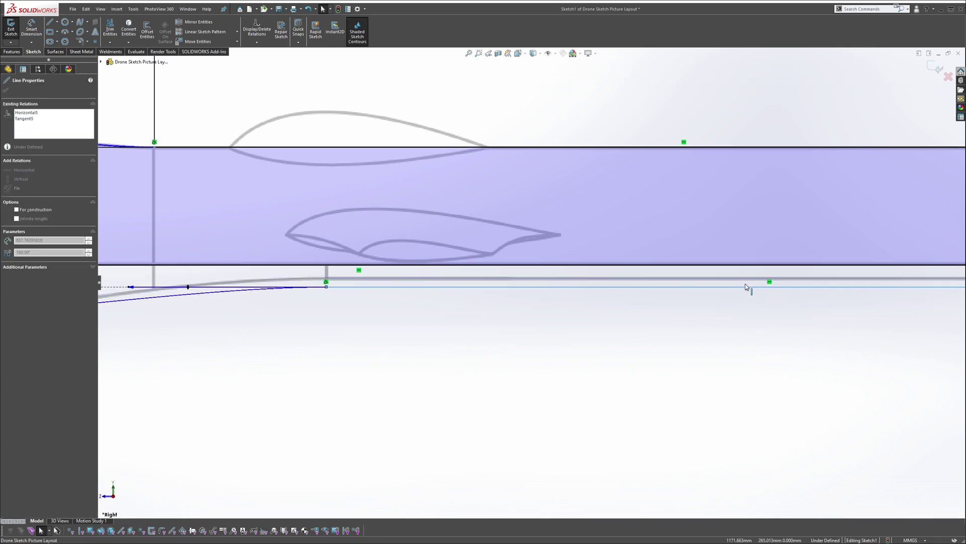
pyautogui.click(713, 304)
# Dimension the short vertical line at the tail, between the centre line and the belly line, to 13 mm.
pyautogui.scroll(5, 713, 304)
pyautogui.scroll(-6, 843, 282)
pyautogui.press('s')
pyautogui.click(719, 298)
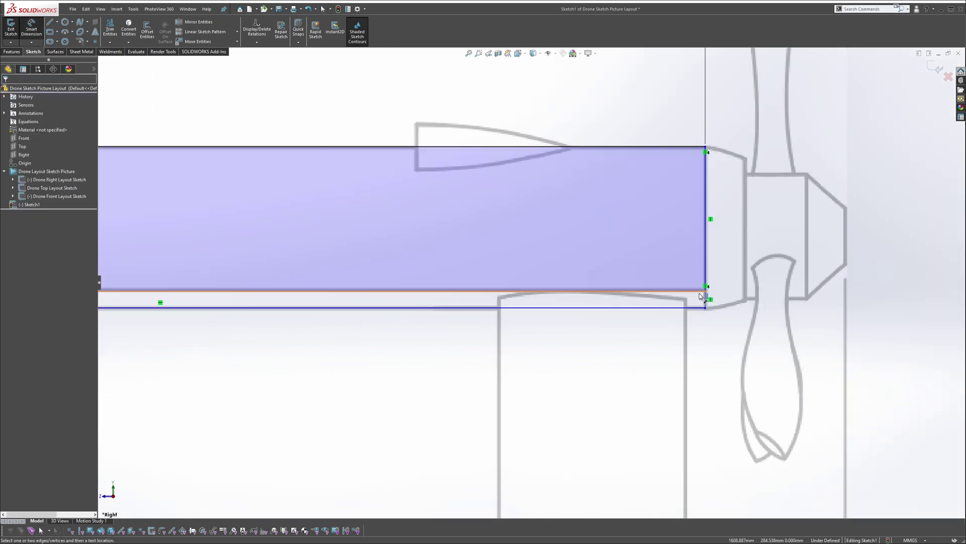
pyautogui.click(705, 298)
pyautogui.scroll(-2, 781, 295)
pyautogui.click(746, 297)
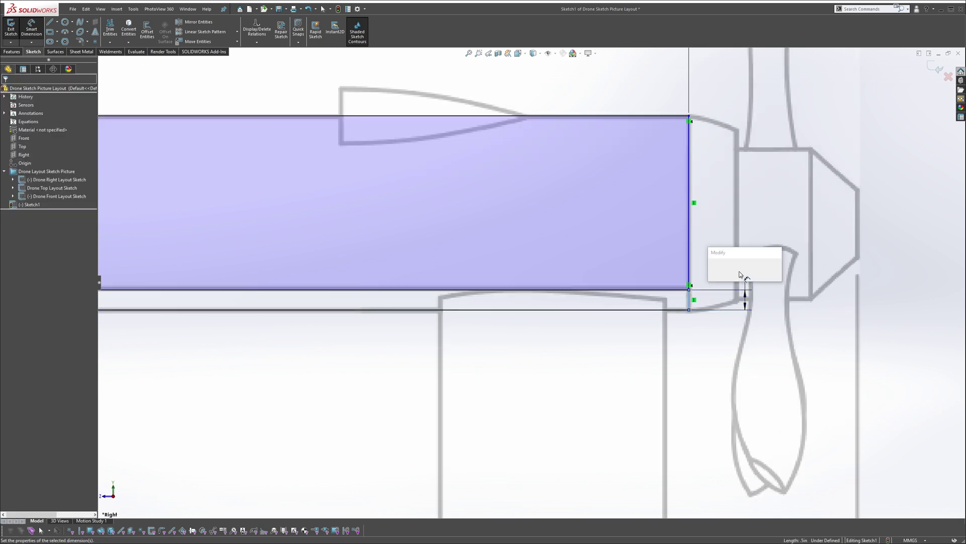
pyautogui.write('13')
pyautogui.press('Return')
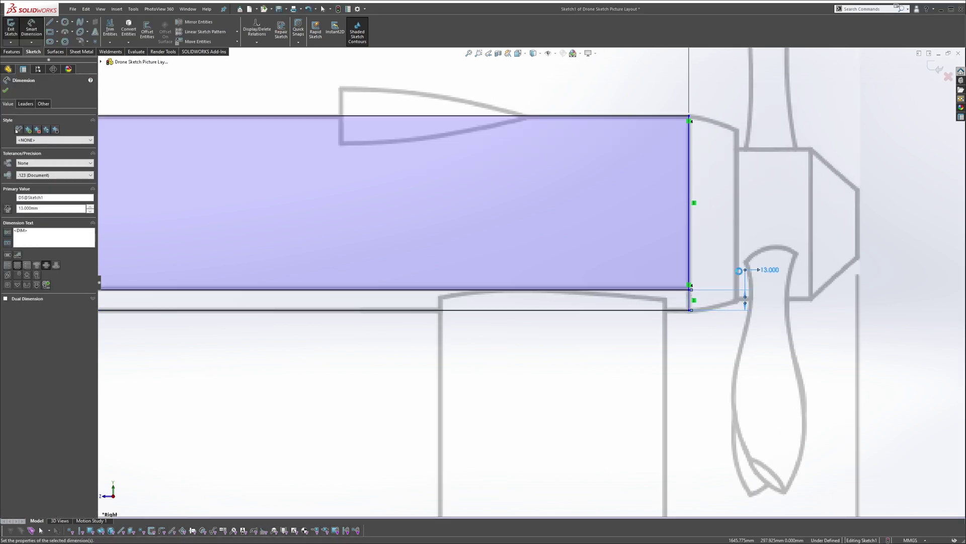
pyautogui.scroll(1, 434, 320)
pyautogui.press('Escape')
# Set the belly line's length to 837 mm with a dimension.
pyautogui.scroll(2, 434, 320)
pyautogui.scroll(-5, 418, 302)
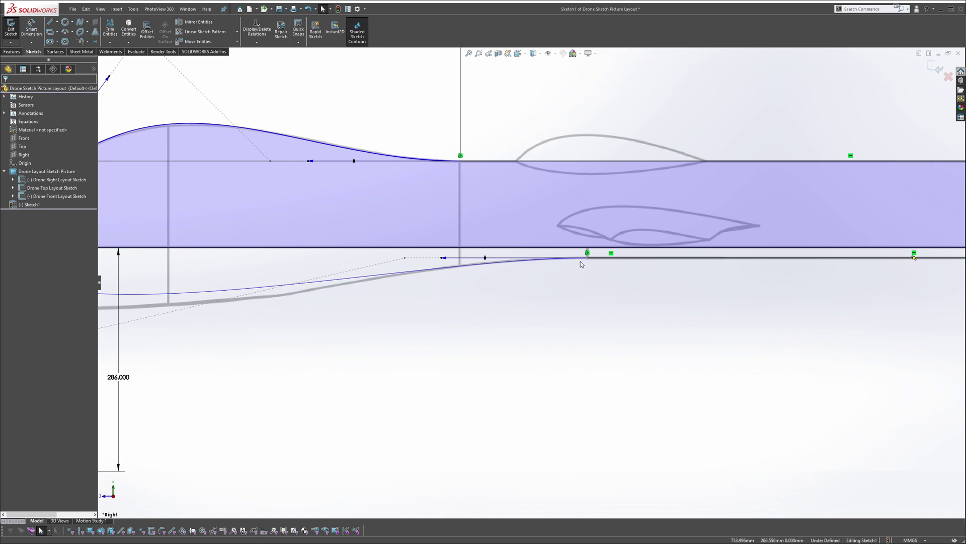
pyautogui.press('s')
pyautogui.click(697, 296)
pyautogui.click(706, 259)
pyautogui.click(729, 302)
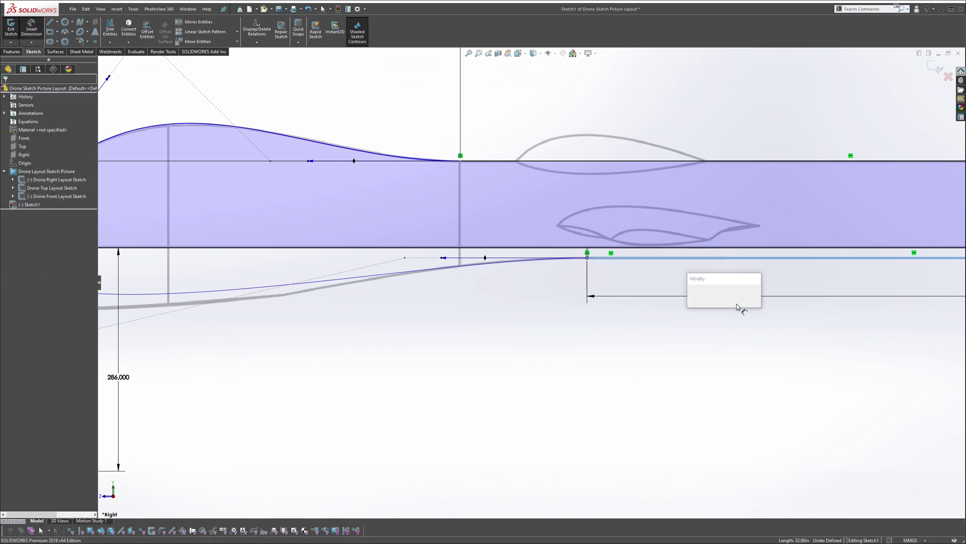
pyautogui.write('8')
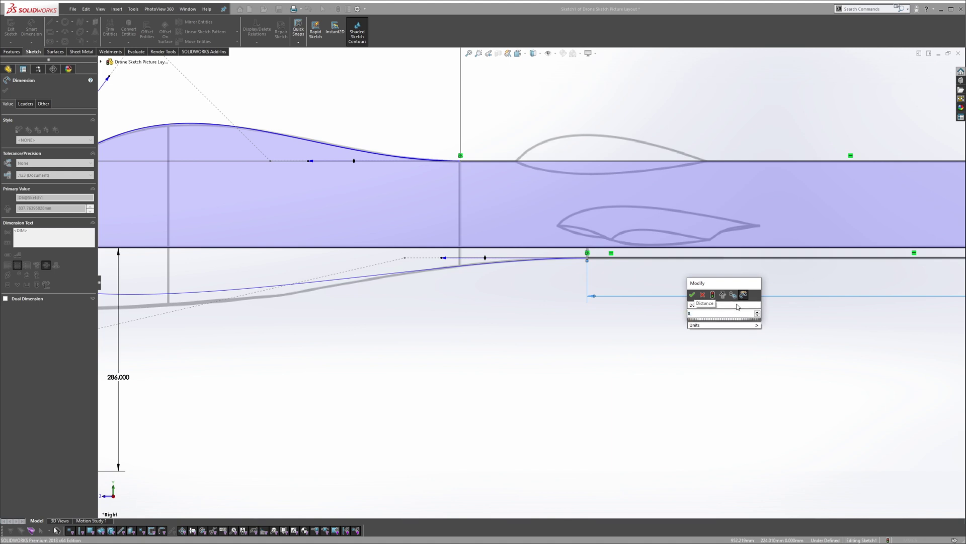
pyautogui.write('37')
pyautogui.press('Return')
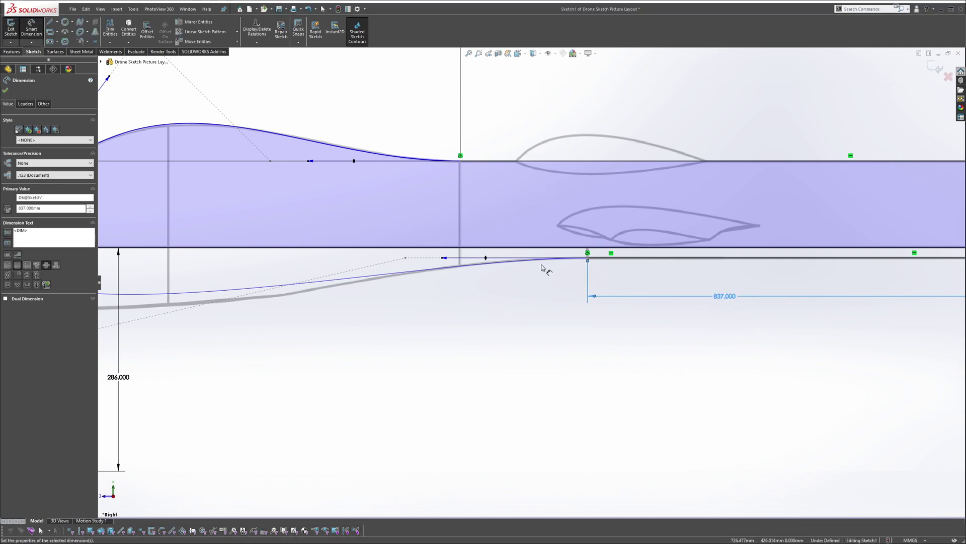
pyautogui.press('Escape')
# Move the lower spline's rear control point slightly toward the nose along the belly line's direction.
pyautogui.scroll(3, 539, 286)
pyautogui.scroll(2, 539, 286)
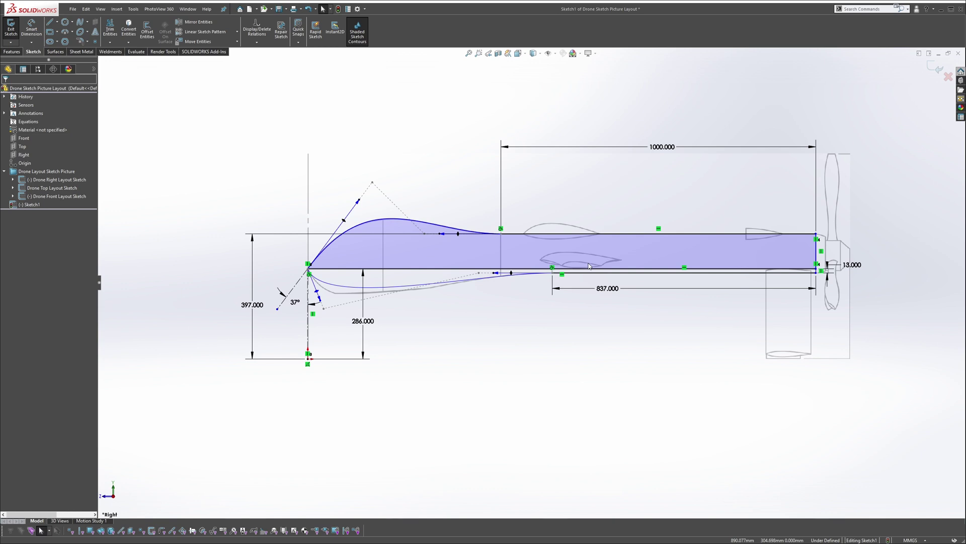
pyautogui.scroll(-2, 450, 270)
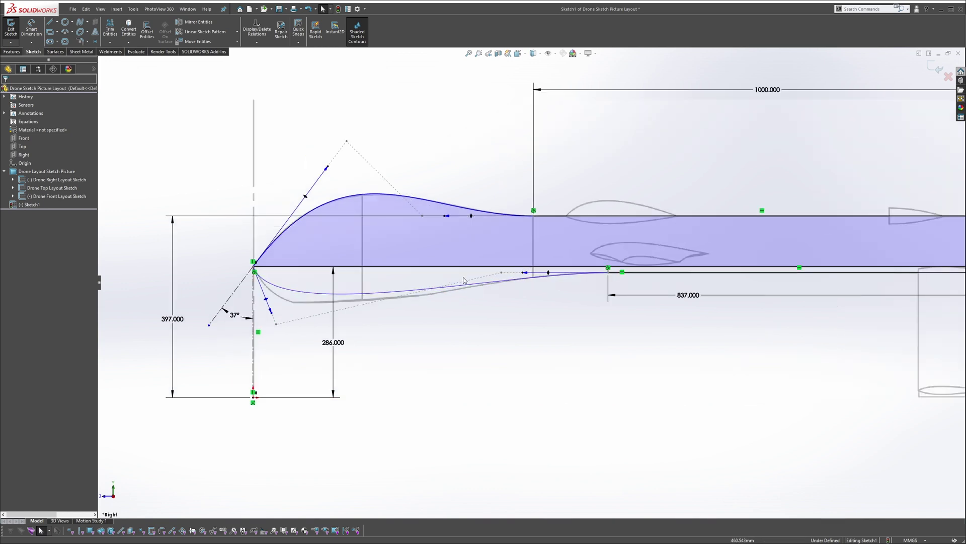
pyautogui.click(372, 297)
pyautogui.scroll(-2, 496, 277)
pyautogui.moveTo(510, 264); pyautogui.dragTo(490, 283)
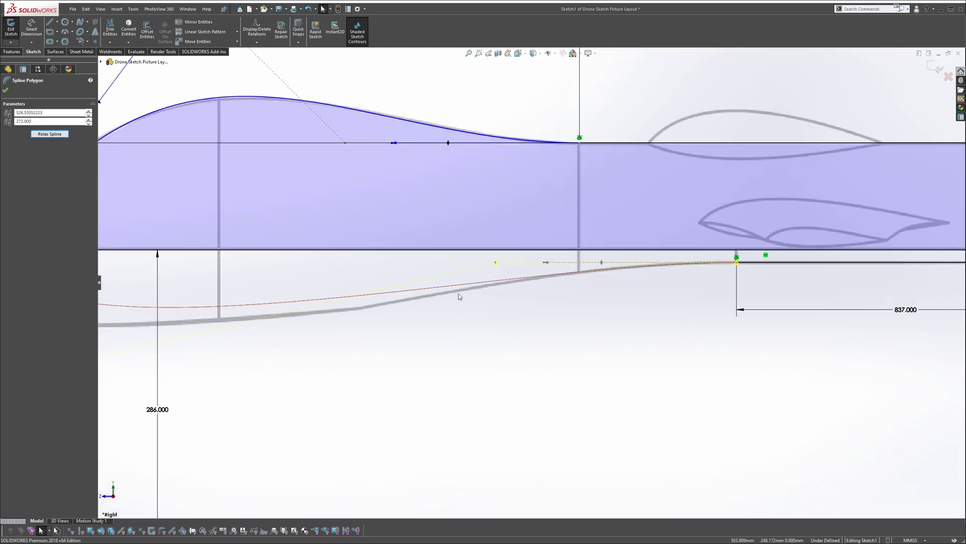
# Lower the lower spline's front control point and shift its rear control point toward the nose to follow the belly outline.
pyautogui.scroll(5, 529, 282)
pyautogui.scroll(-3, 323, 317)
pyautogui.click(427, 301)
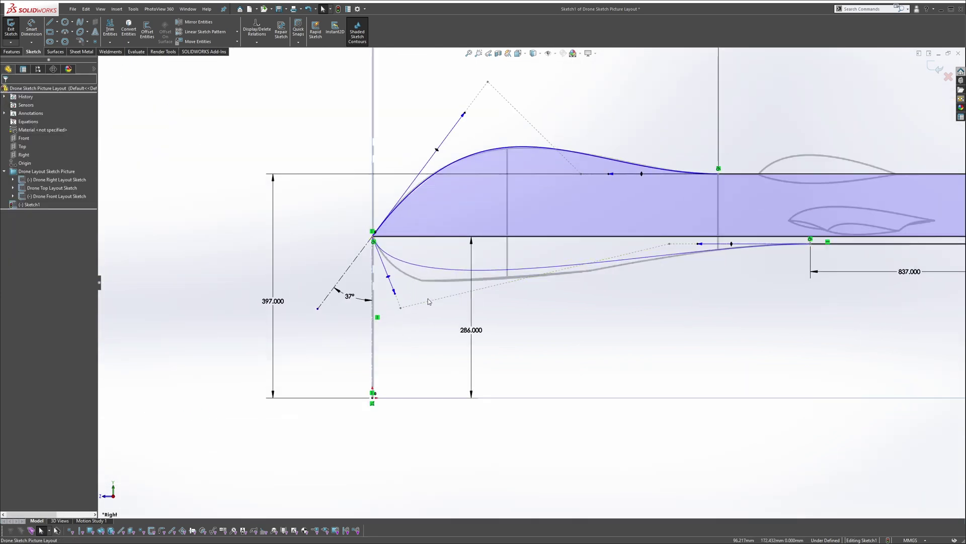
pyautogui.scroll(-2, 410, 308)
pyautogui.moveTo(401, 308); pyautogui.dragTo(427, 363)
pyautogui.scroll(1, 542, 290)
pyautogui.scroll(-2, 704, 241)
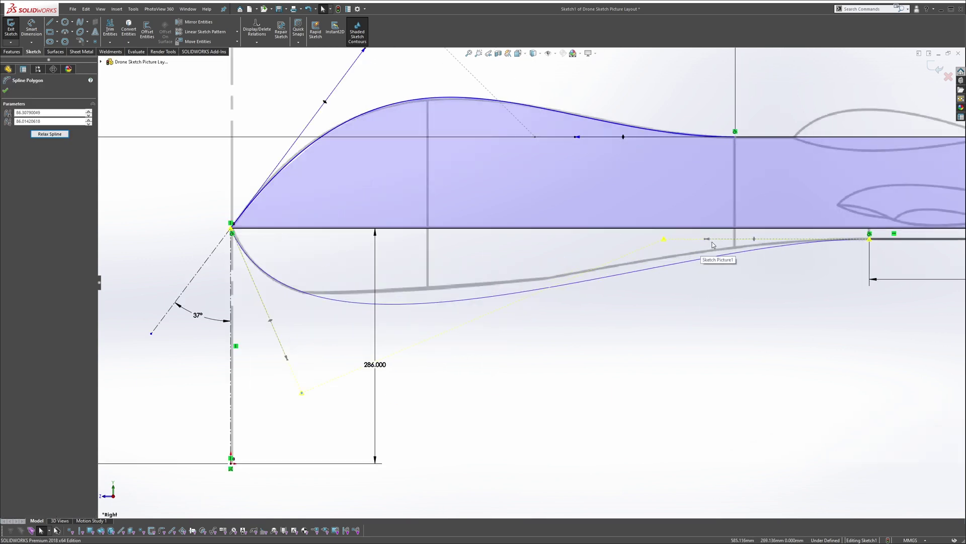
pyautogui.moveTo(664, 241); pyautogui.dragTo(568, 239)
pyautogui.scroll(-2, 289, 272)
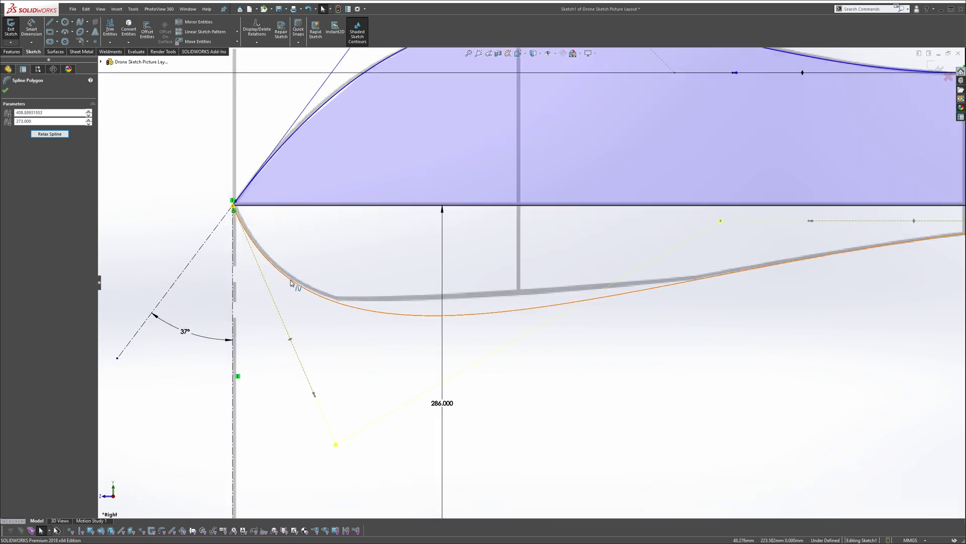
# Fine-tune the lower spline's nose handle by shortening it slightly so the curve fits the front of the belly outline.
pyautogui.click(291, 274)
pyautogui.moveTo(315, 398); pyautogui.dragTo(313, 386)
pyautogui.scroll(3, 531, 283)
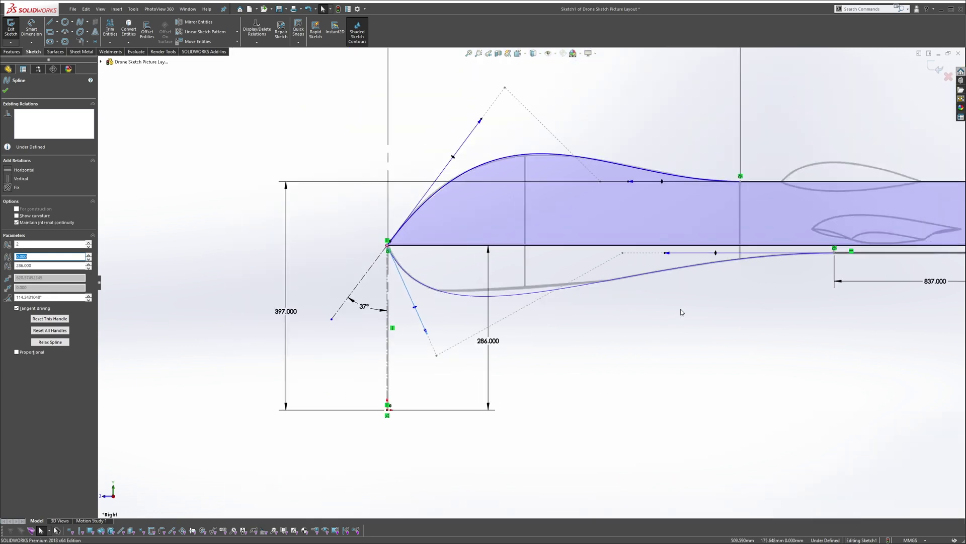
pyautogui.click(765, 281)
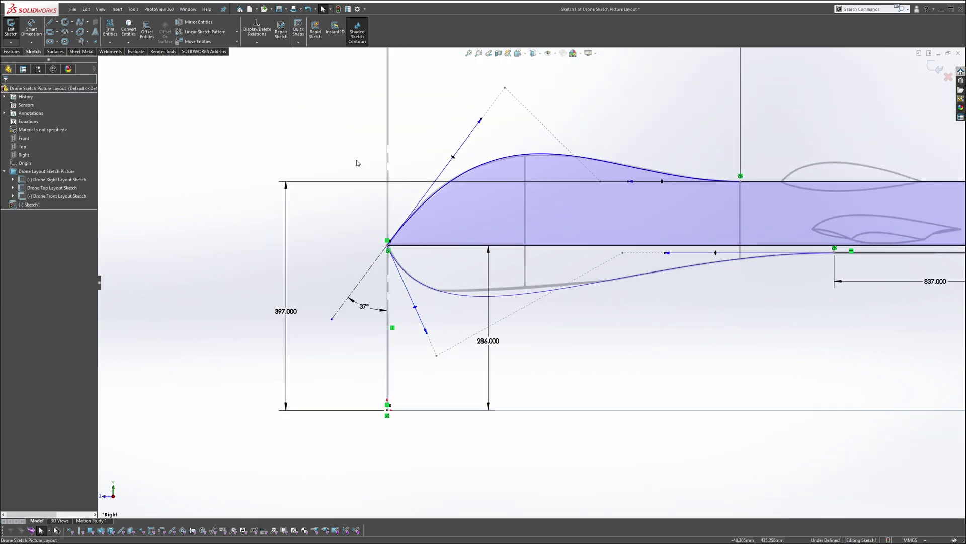
# Draw a slanted construction line from the nose point upward and forward, in line with the lower spline's nose handle.
pyautogui.press('s')
pyautogui.click(379, 183)
pyautogui.scroll(-4, 354, 216)
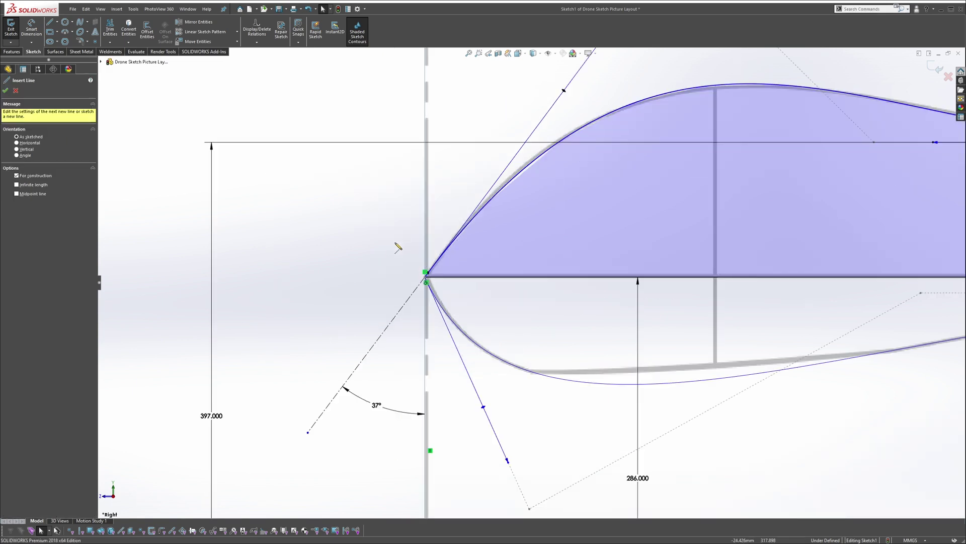
pyautogui.click(426, 277)
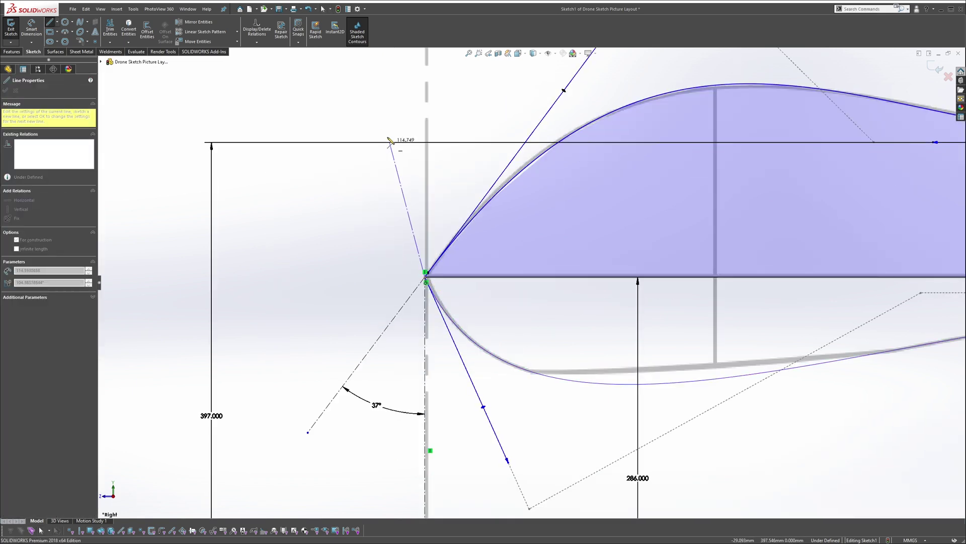
pyautogui.click(354, 131)
pyautogui.press('Escape')
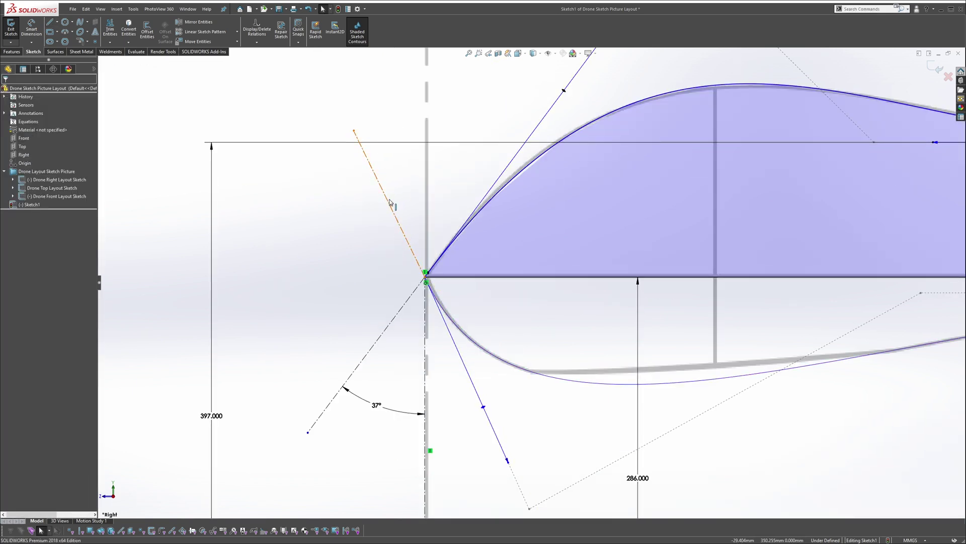
# Make the slanted construction line tangent to the lower spline.
pyautogui.click(402, 228)
pyautogui.keyDown('ctrl'); pyautogui.click(452, 320); pyautogui.keyUp('ctrl')
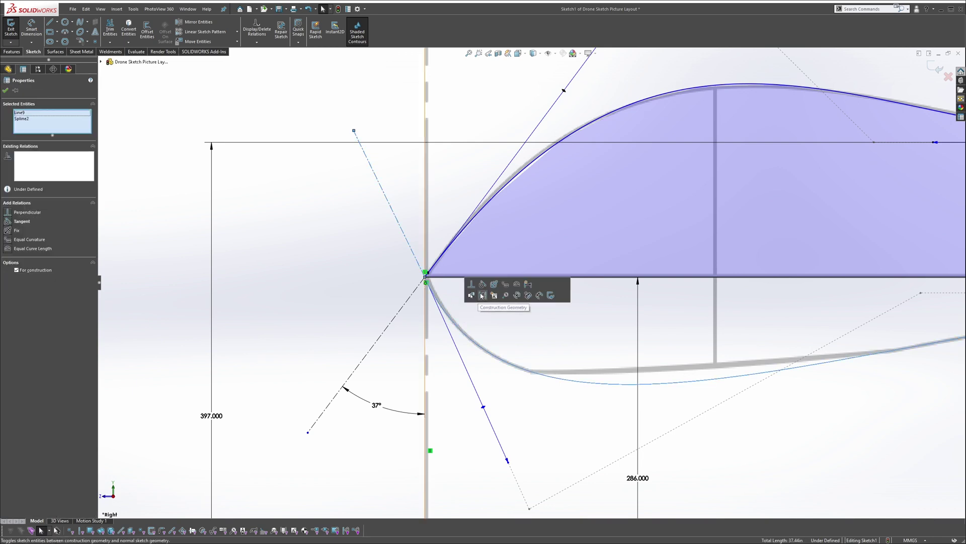
pyautogui.click(484, 285)
pyautogui.click(367, 239)
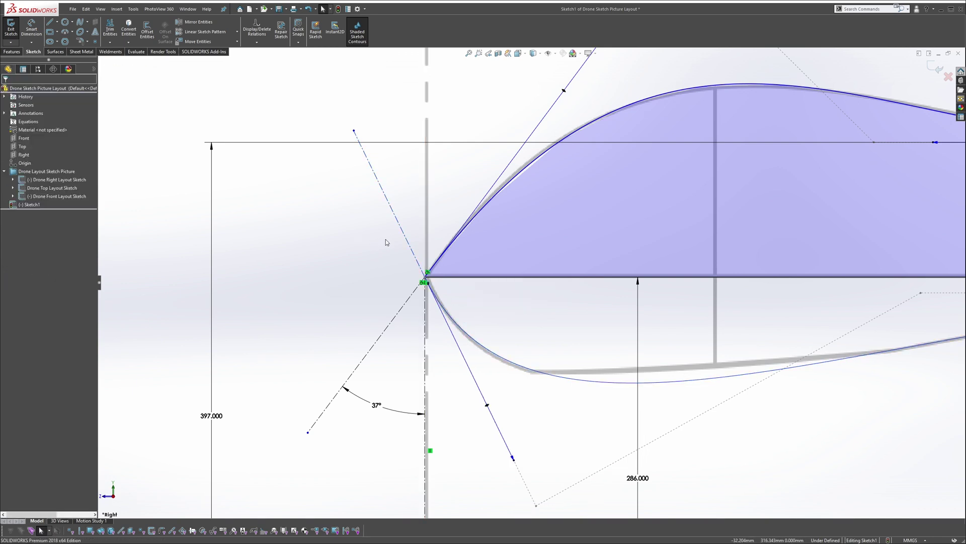
# Draw a horizontal construction line forward from the nose point.
pyautogui.press('s')
pyautogui.click(414, 252)
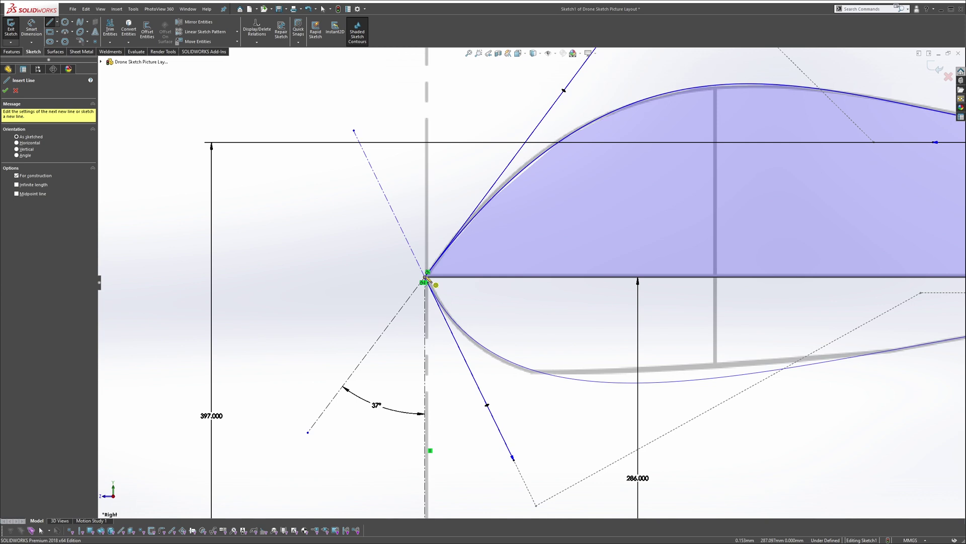
pyautogui.click(425, 277)
pyautogui.click(318, 277)
pyautogui.press('Escape')
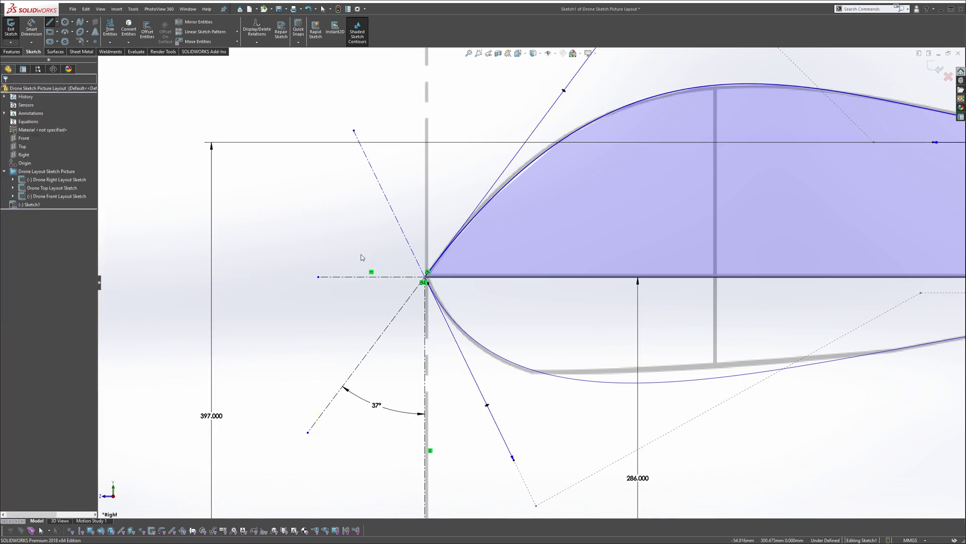
# Dimension the angle between the horizontal and the upper slanted construction lines at the nose to 65°.
pyautogui.press('s')
pyautogui.click(416, 265)
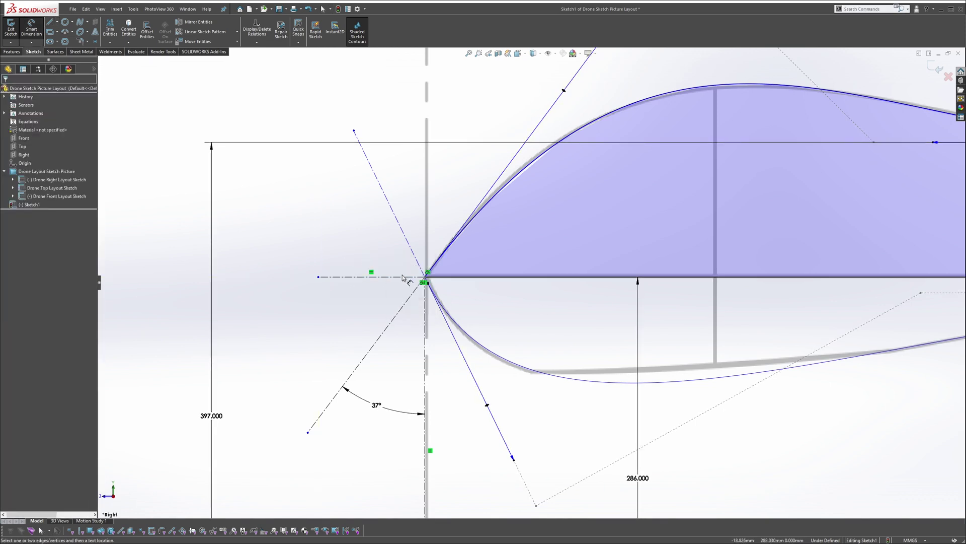
pyautogui.click(403, 277)
pyautogui.click(410, 244)
pyautogui.click(388, 253)
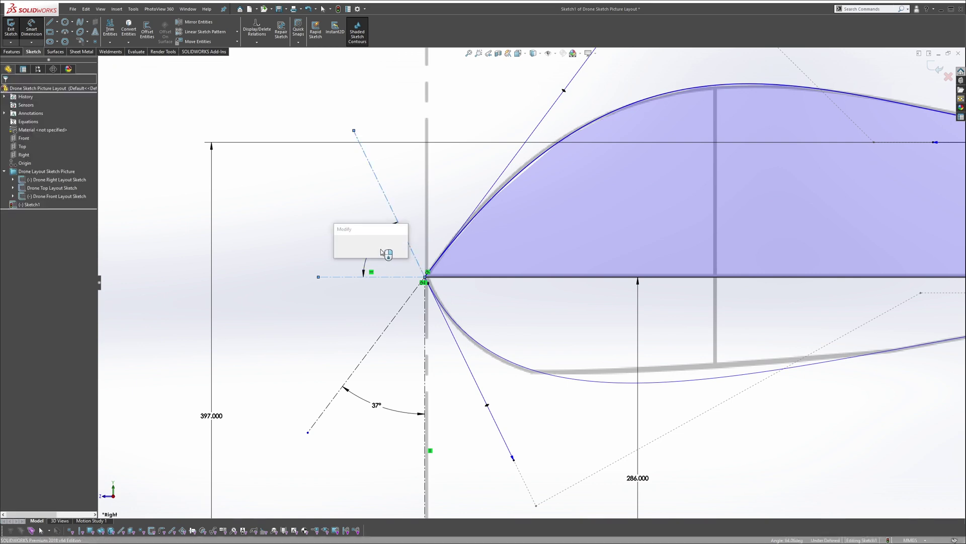
pyautogui.write('65')
pyautogui.press('Return')
pyautogui.scroll(2, 533, 352)
pyautogui.scroll(-2, 536, 362)
pyautogui.scroll(3, 536, 362)
pyautogui.press('Escape')
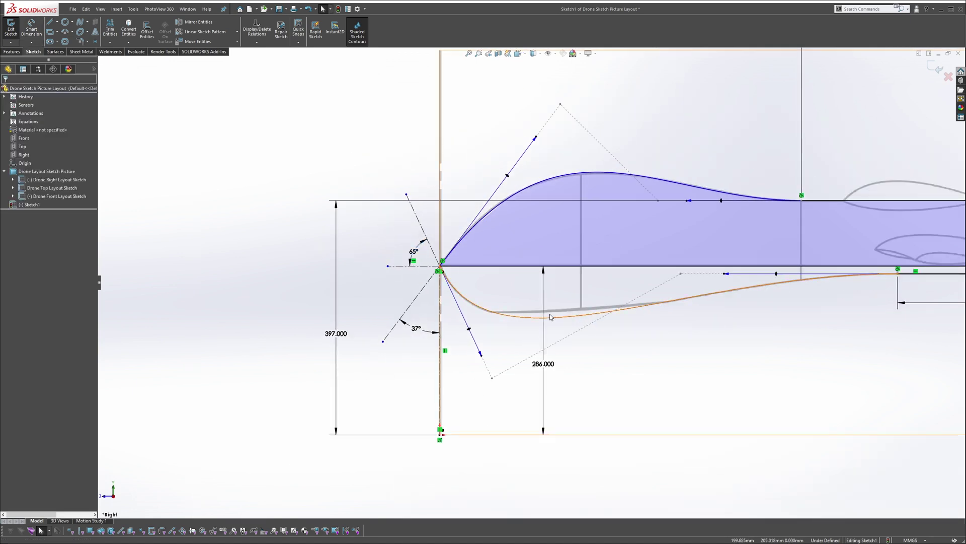
# Examine how closely the upper and lower nose splines follow the fuselage outline in the sketch picture.
pyautogui.scroll(-2, 513, 321)
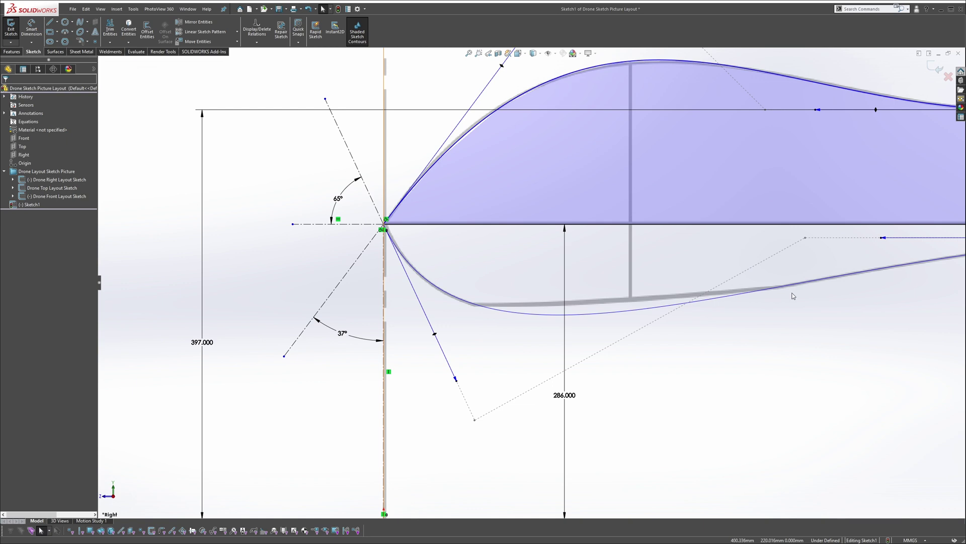
pyautogui.scroll(2, 398, 256)
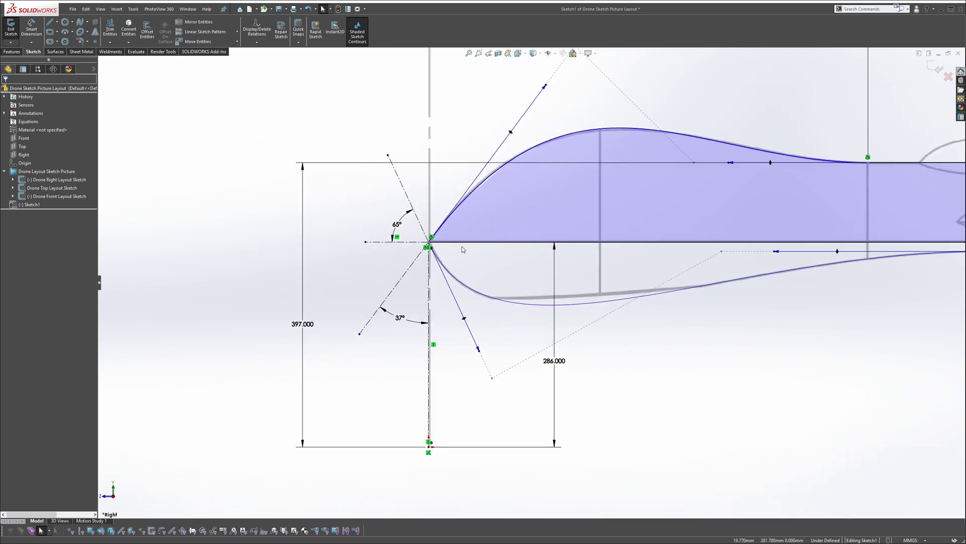
pyautogui.scroll(2, 587, 260)
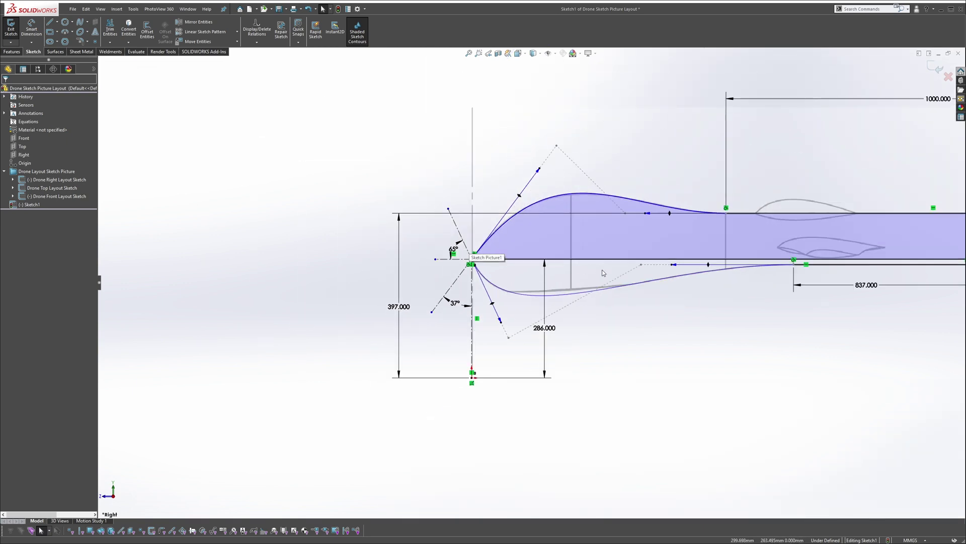
pyautogui.scroll(-3, 593, 267)
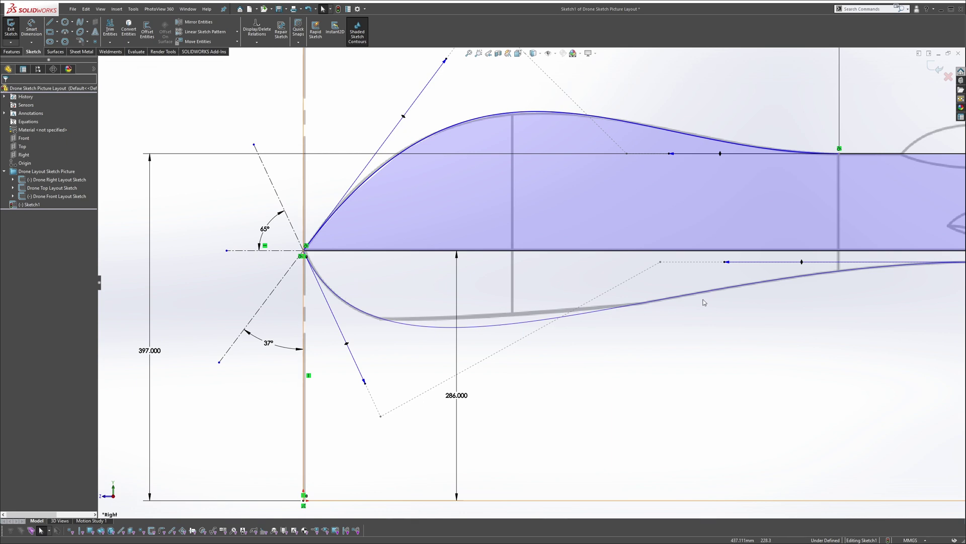
pyautogui.scroll(3, 758, 282)
pyautogui.scroll(3, 679, 275)
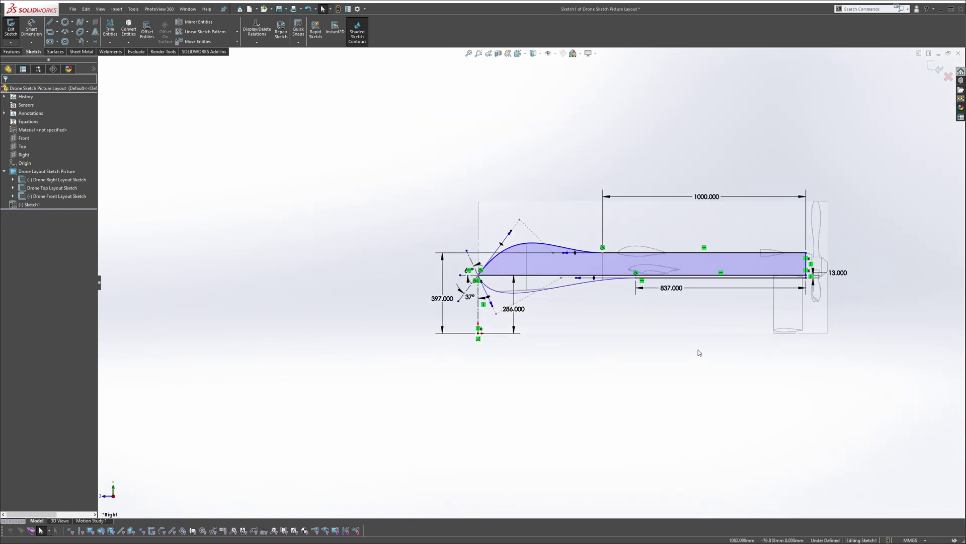
pyautogui.scroll(-2, 714, 282)
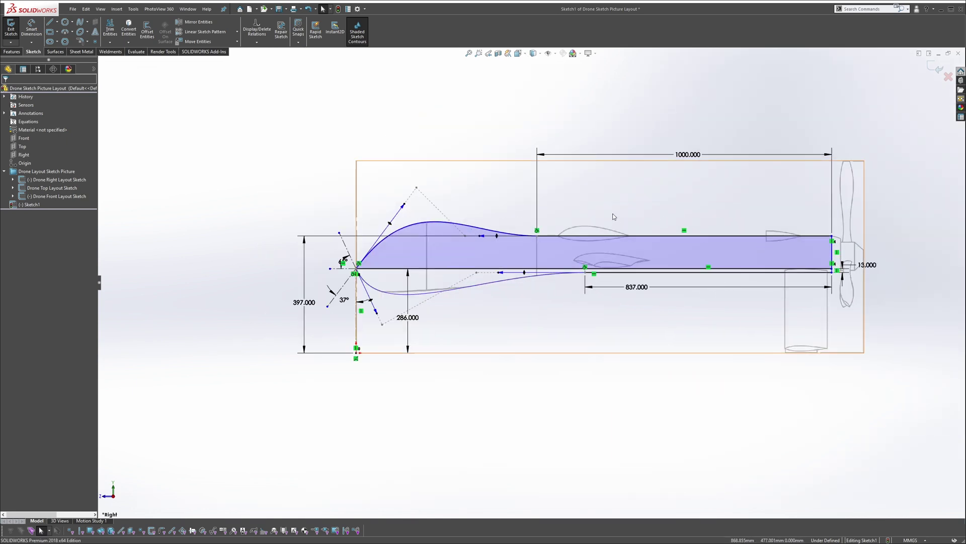
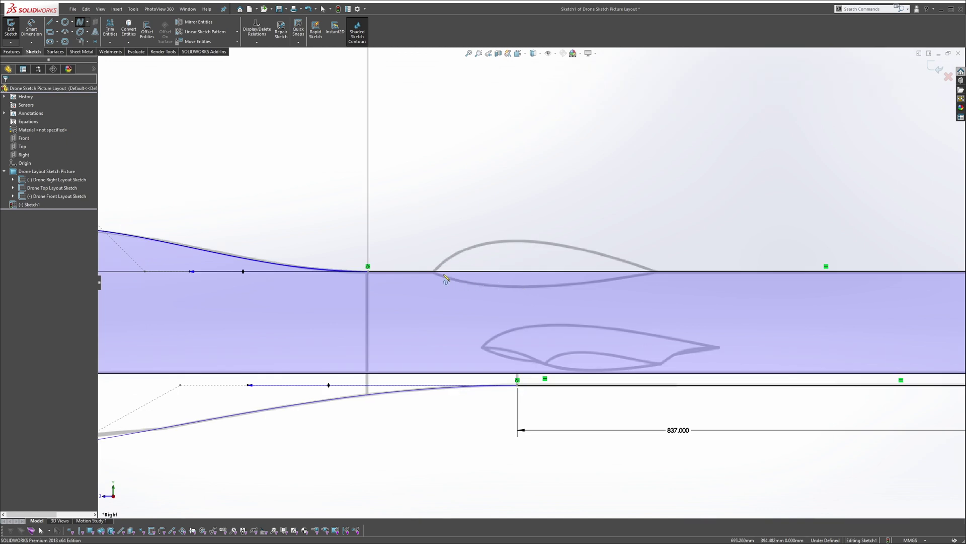
# Draw a two-point spline along the top fuselage line from the upper airfoil's leading edge to its trailing edge.
pyautogui.click(434, 272)
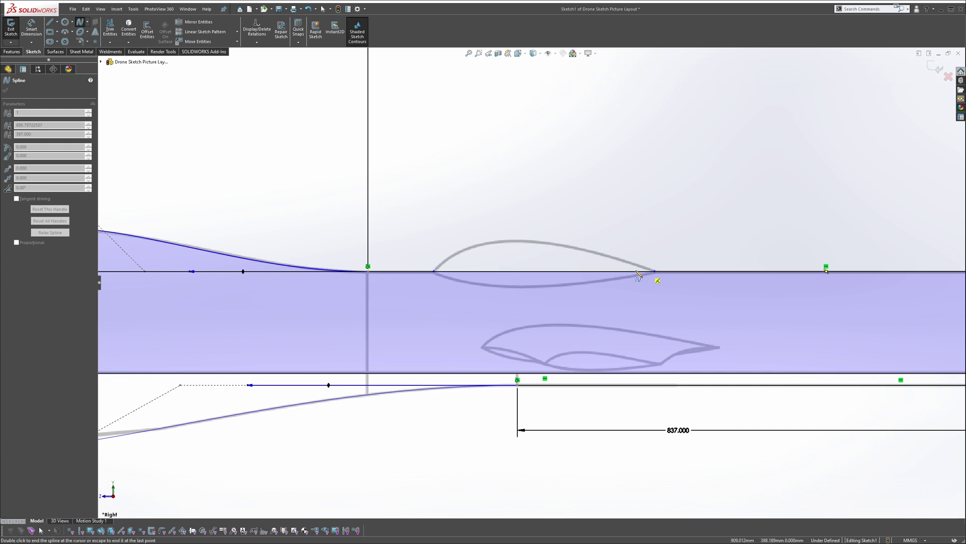
pyautogui.click(654, 272)
pyautogui.press('Escape')
pyautogui.click(598, 273)
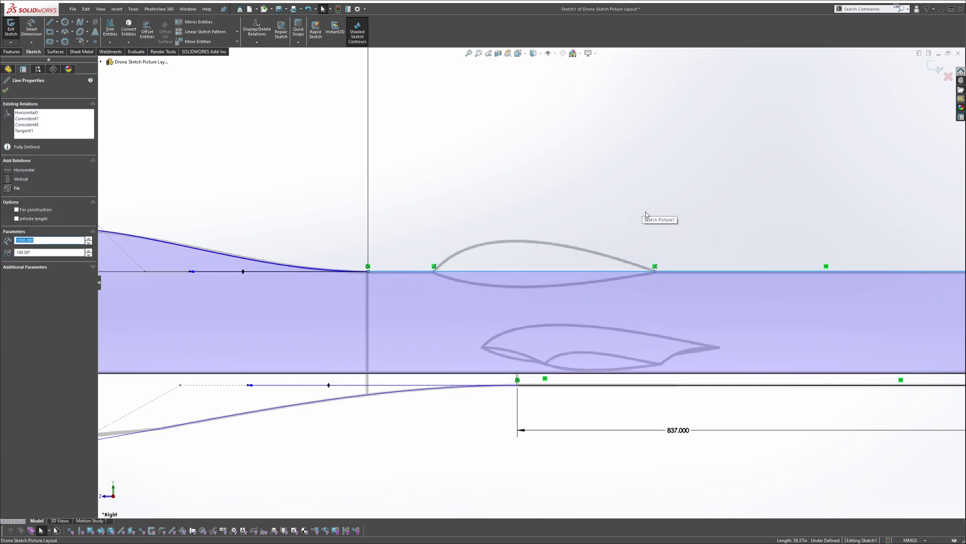
pyautogui.press('Escape')
pyautogui.hotkey('ctrl', 'z')
pyautogui.press('Escape')
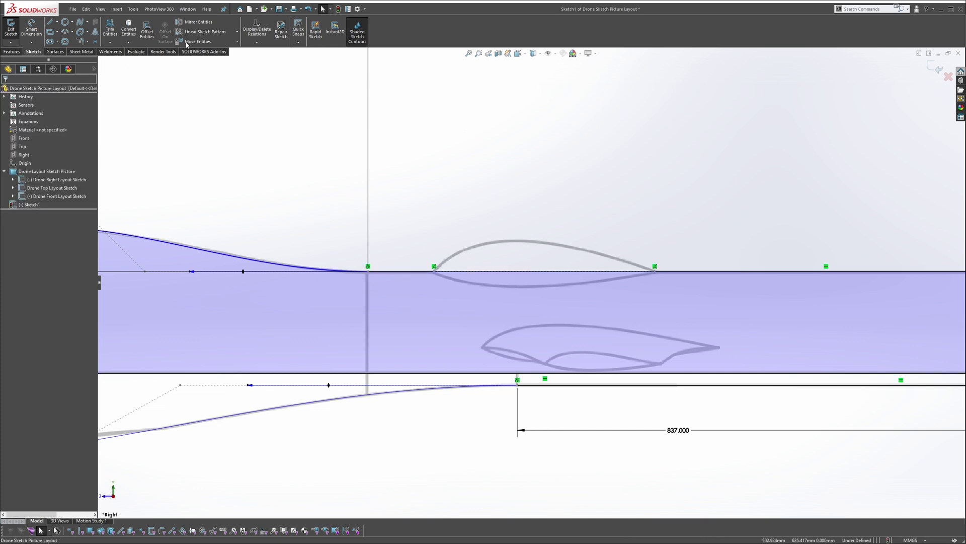
# Draw a two-point spline from the upper airfoil's leading edge to a free point below the chord, bowing it downward with its leading-edge handle.
pyautogui.click(78, 24)
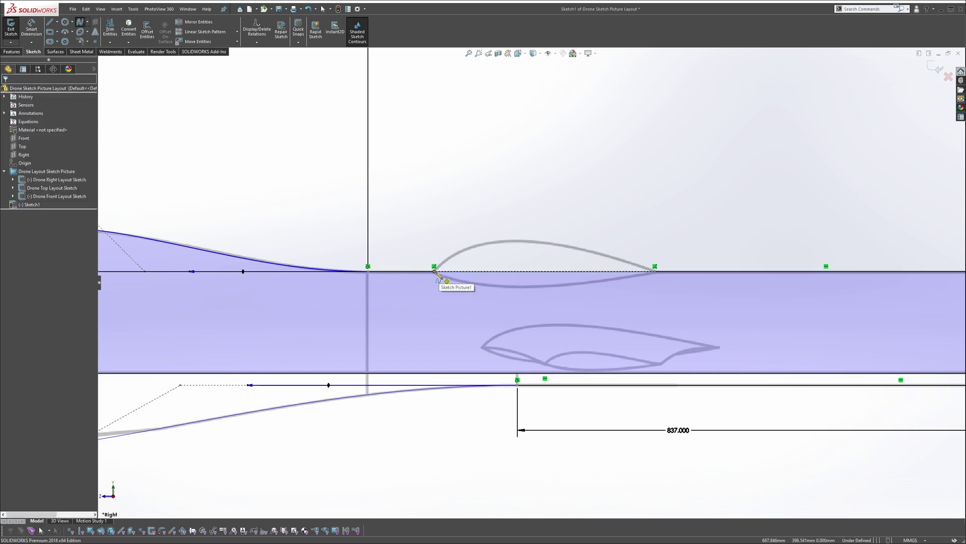
pyautogui.click(435, 271)
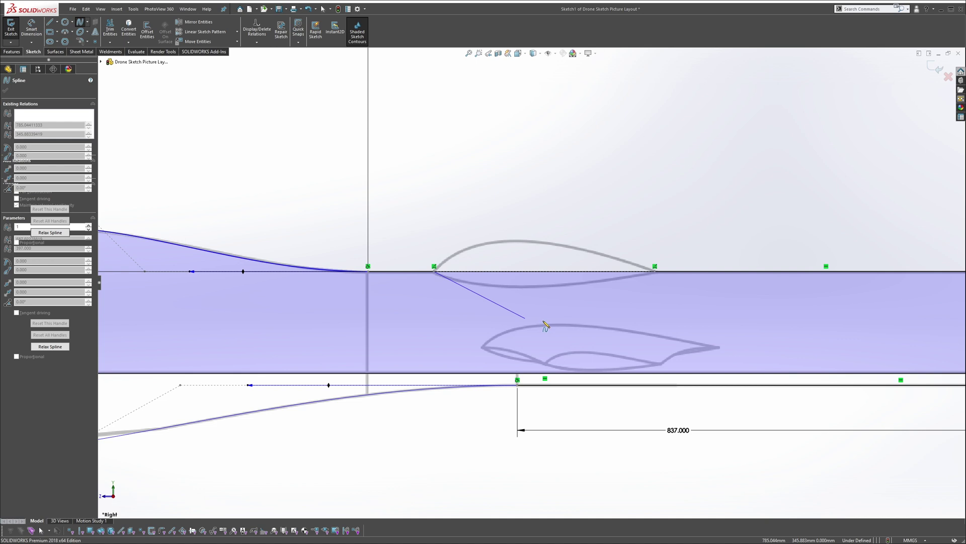
pyautogui.click(621, 300)
pyautogui.press('Escape')
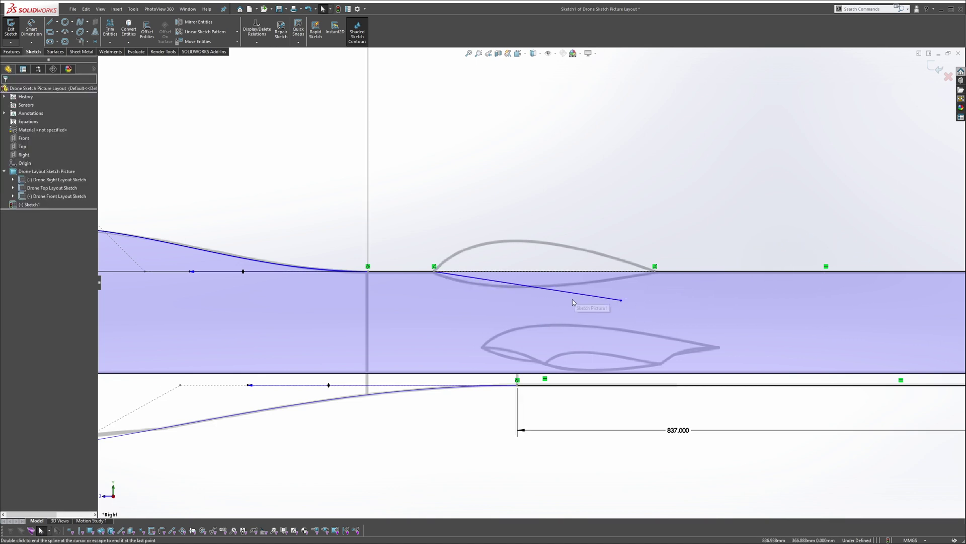
pyautogui.click(558, 291)
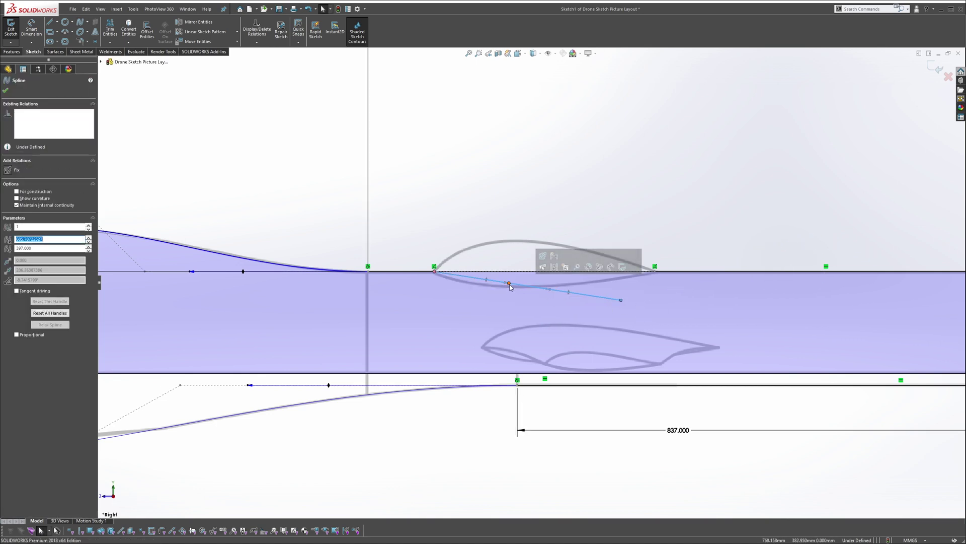
pyautogui.moveTo(509, 283); pyautogui.dragTo(487, 296)
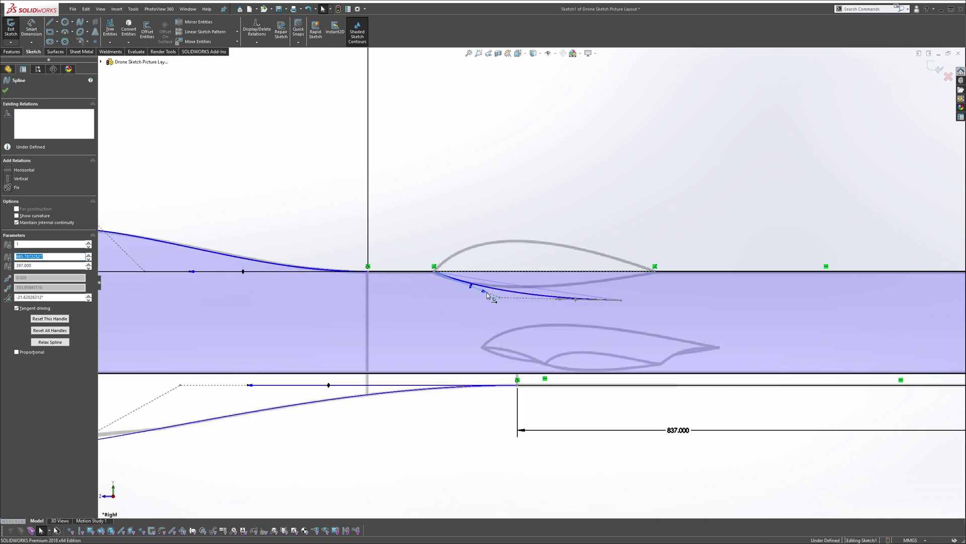
# Attach the lower airfoil spline's free end to the airfoil's trailing edge.
pyautogui.click(628, 304)
pyautogui.click(621, 299)
pyautogui.click(632, 297)
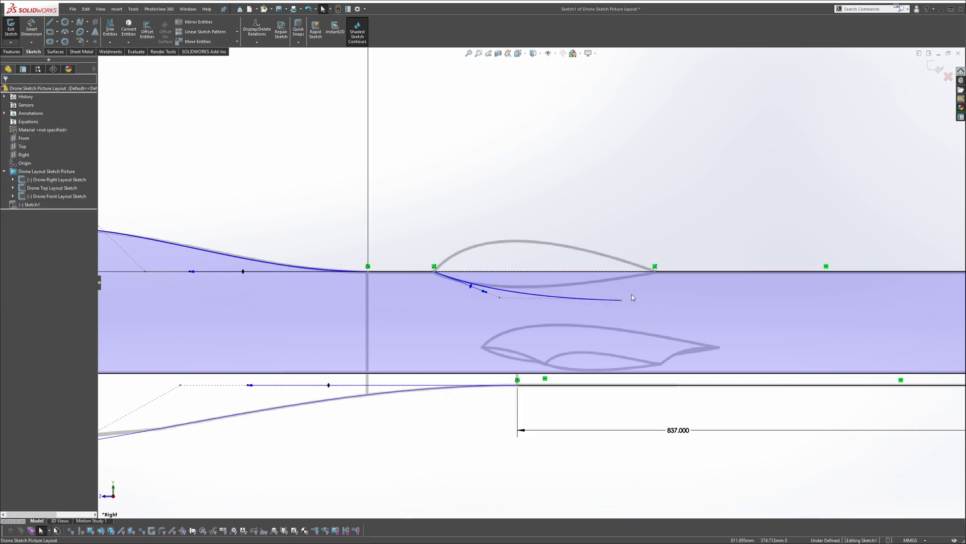
pyautogui.click(621, 300)
pyautogui.scroll(-2, 640, 281)
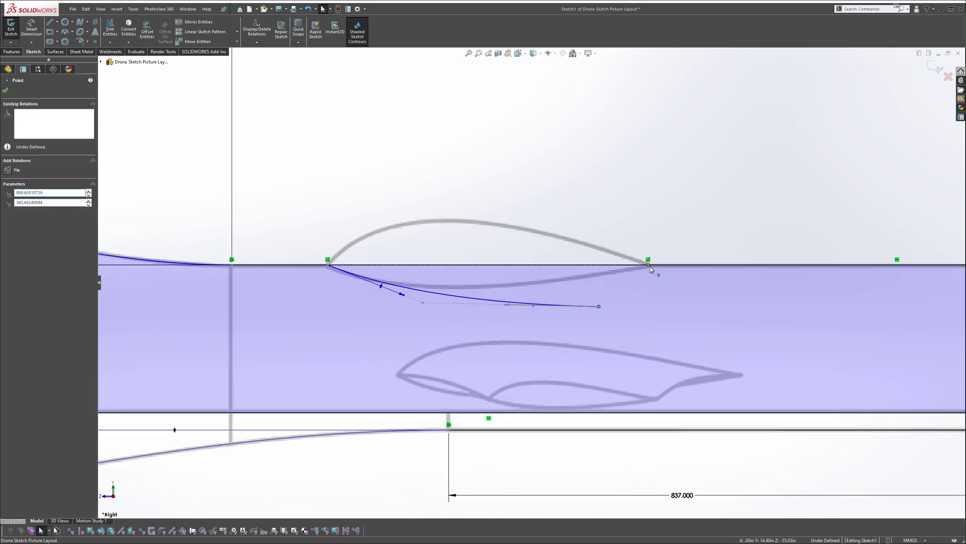
pyautogui.keyDown('ctrl'); pyautogui.click(648, 265); pyautogui.keyUp('ctrl')
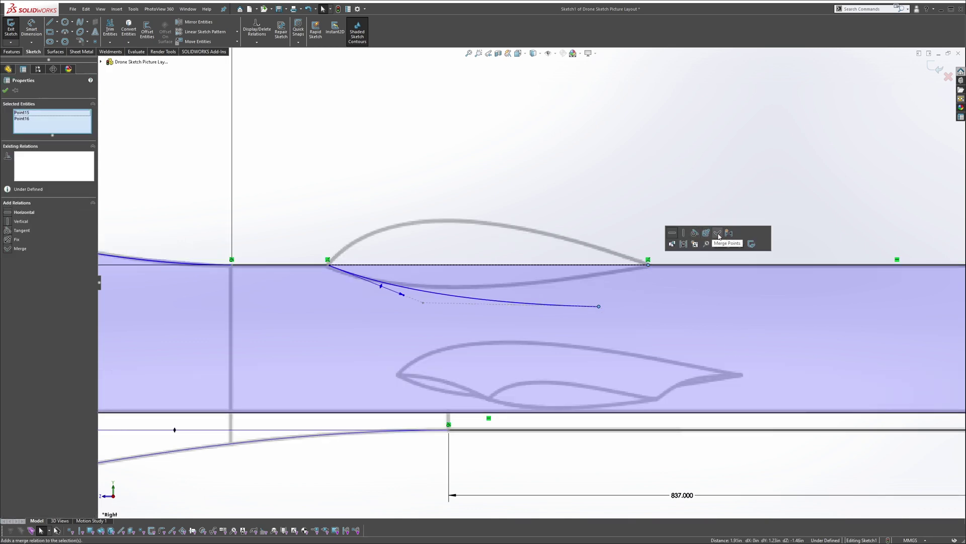
pyautogui.click(667, 237)
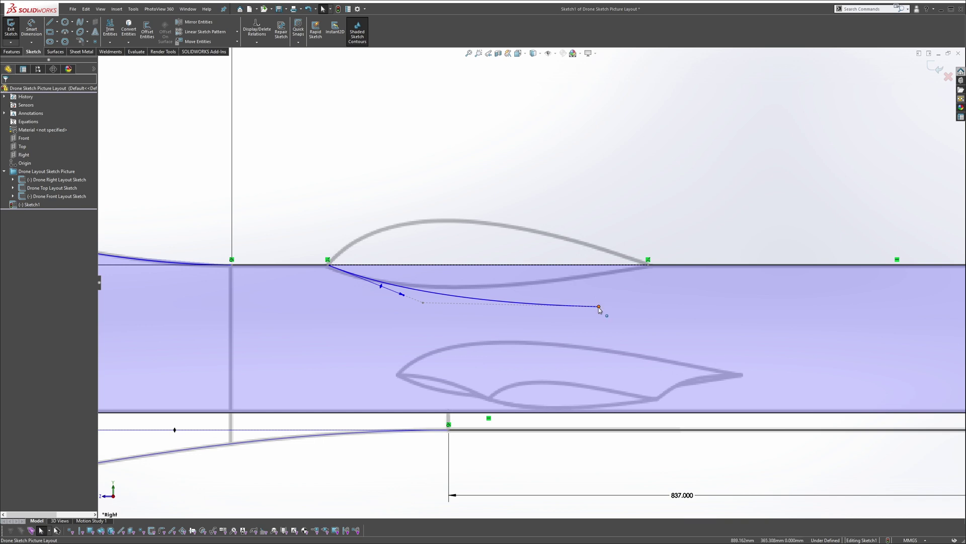
pyautogui.moveTo(599, 306); pyautogui.dragTo(647, 265)
pyautogui.press('Escape')
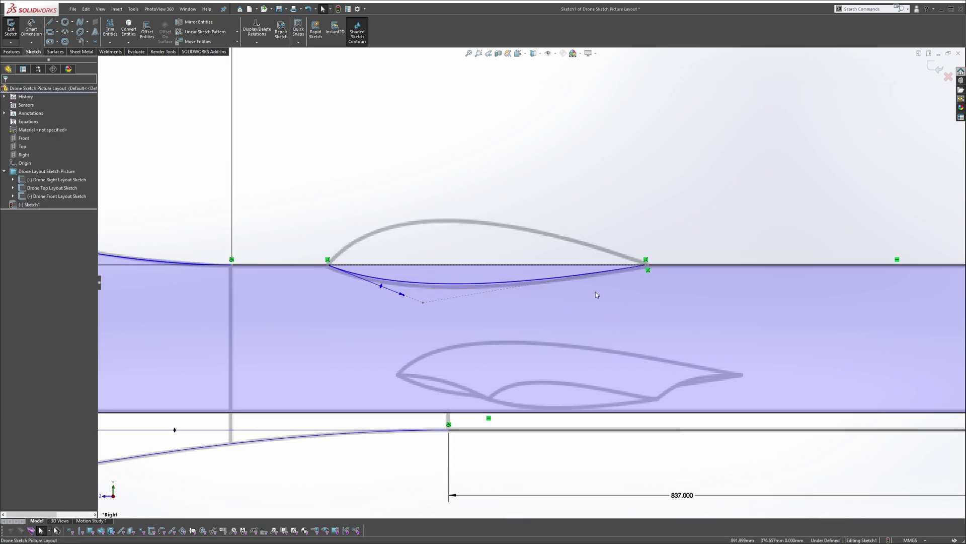
# Shape the lower spline with its end handles and control polygon to follow the airfoil's lower outline in the sketch picture.
pyautogui.click(464, 282)
pyautogui.moveTo(527, 285); pyautogui.dragTo(529, 292)
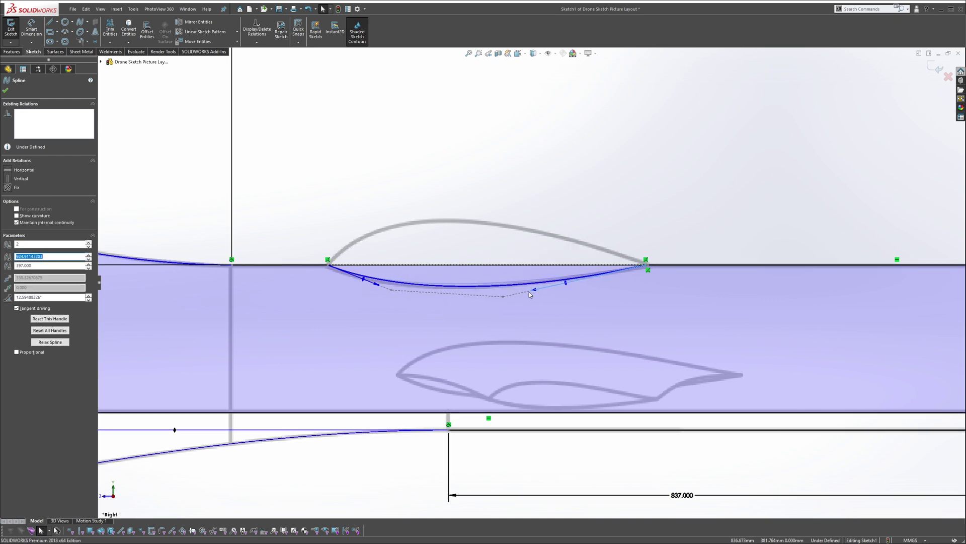
pyautogui.click(394, 292)
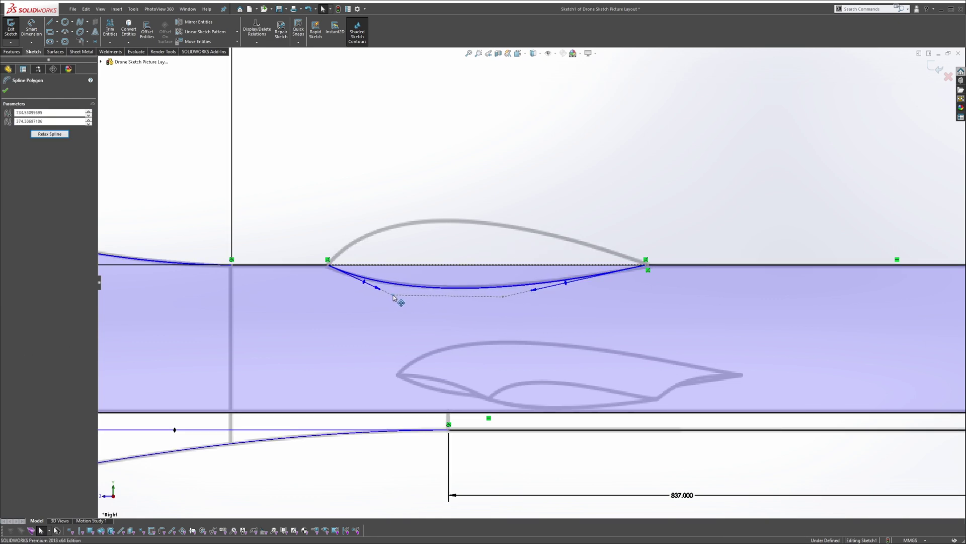
pyautogui.click(659, 201)
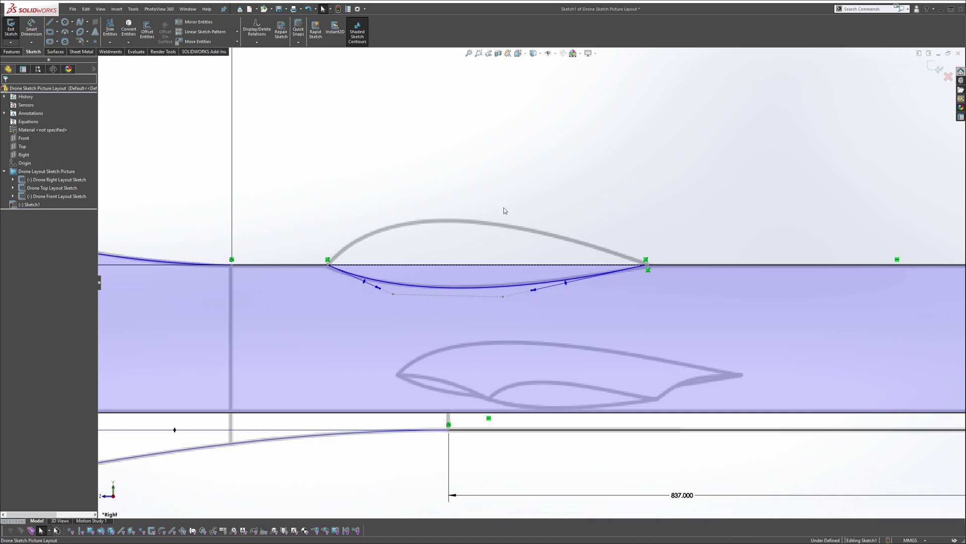
# Draw a two-point upper spline from the airfoil's leading edge, bow it upward, and attach its free end to the trailing edge.
pyautogui.press('s')
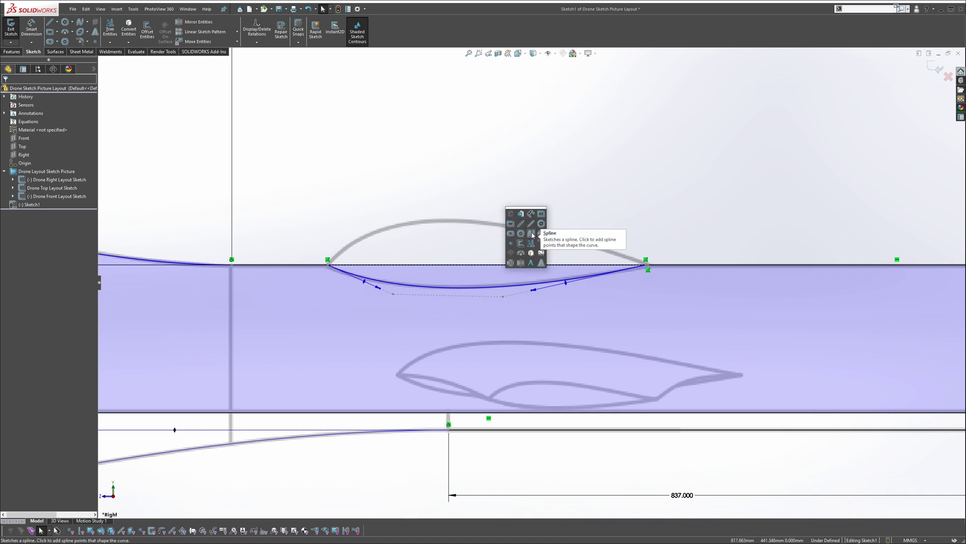
pyautogui.click(533, 235)
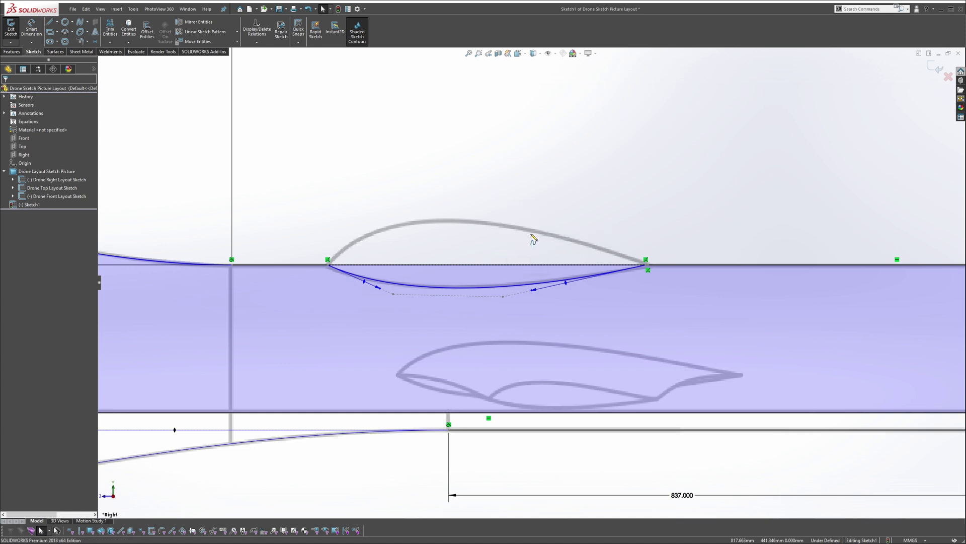
pyautogui.click(328, 264)
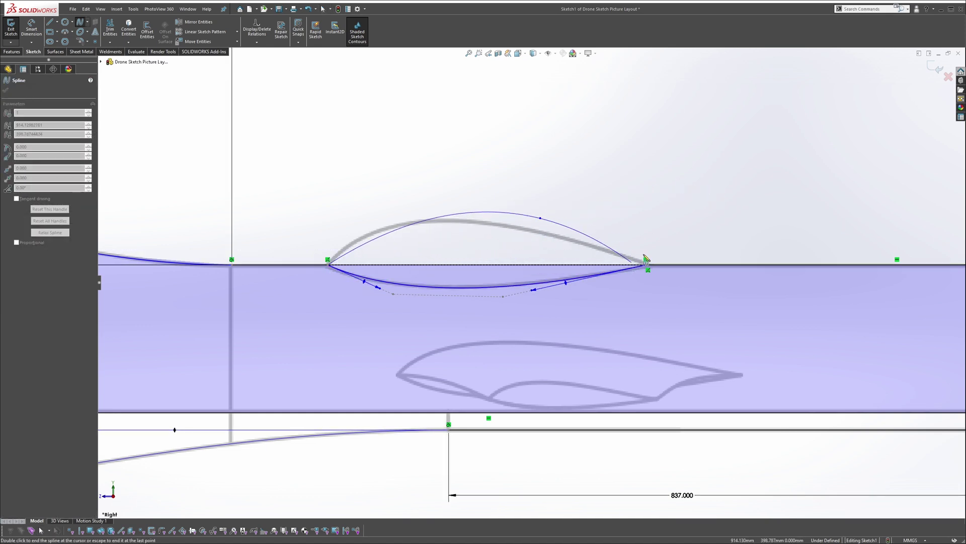
pyautogui.doubleClick(540, 218)
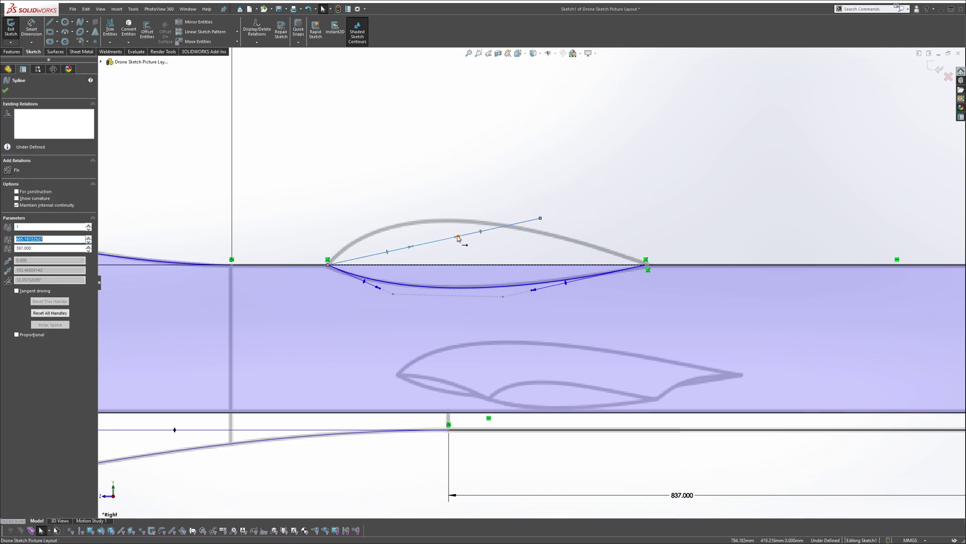
pyautogui.moveTo(456, 236); pyautogui.dragTo(433, 179)
pyautogui.click(539, 249)
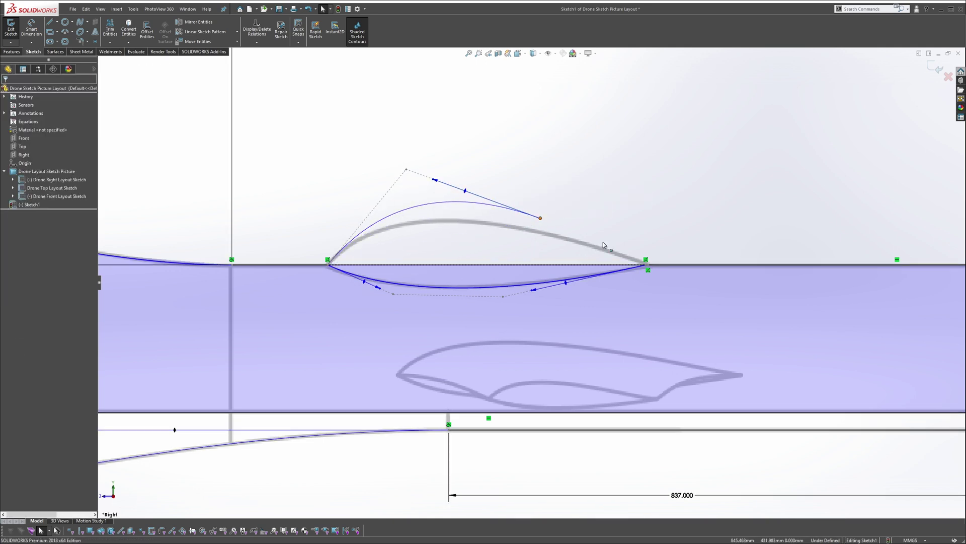
pyautogui.moveTo(604, 245); pyautogui.dragTo(648, 267)
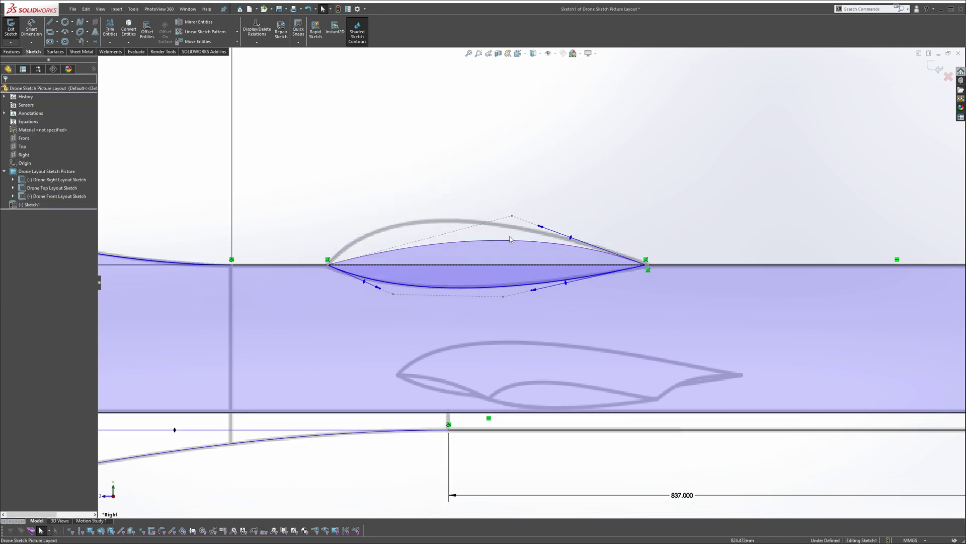
# Shape the upper spline with its leading- and trailing-edge handles to follow the airfoil's upper outline in the sketch picture.
pyautogui.click(493, 243)
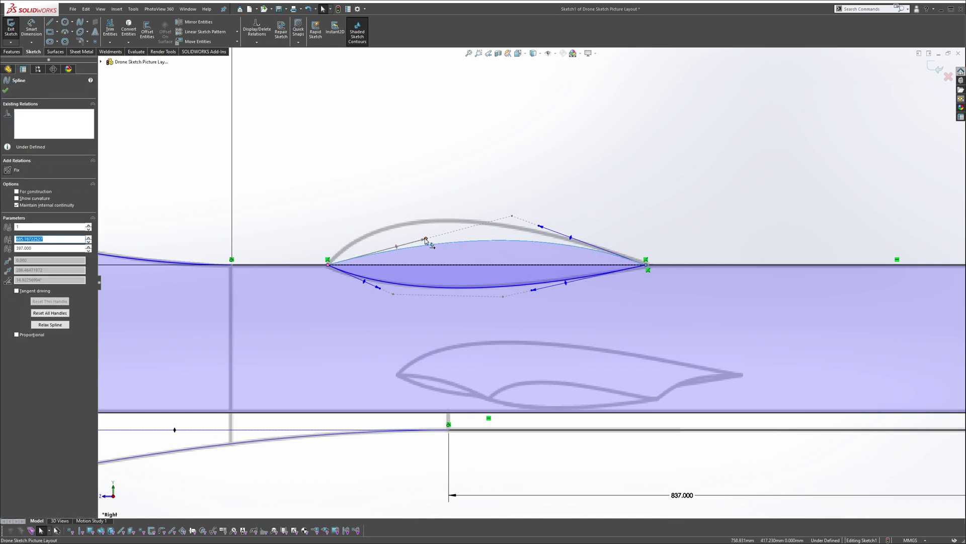
pyautogui.moveTo(426, 240); pyautogui.dragTo(374, 206)
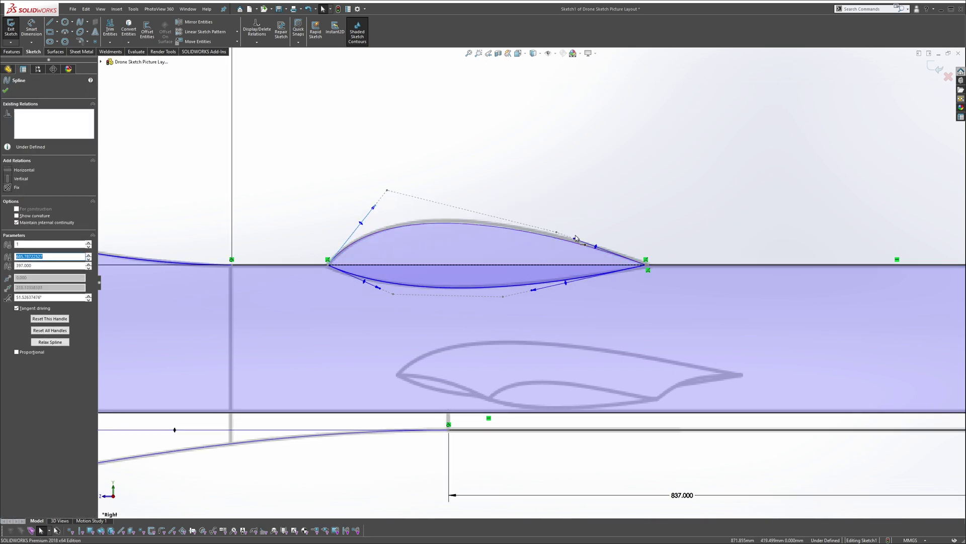
pyautogui.moveTo(575, 240); pyautogui.dragTo(577, 235)
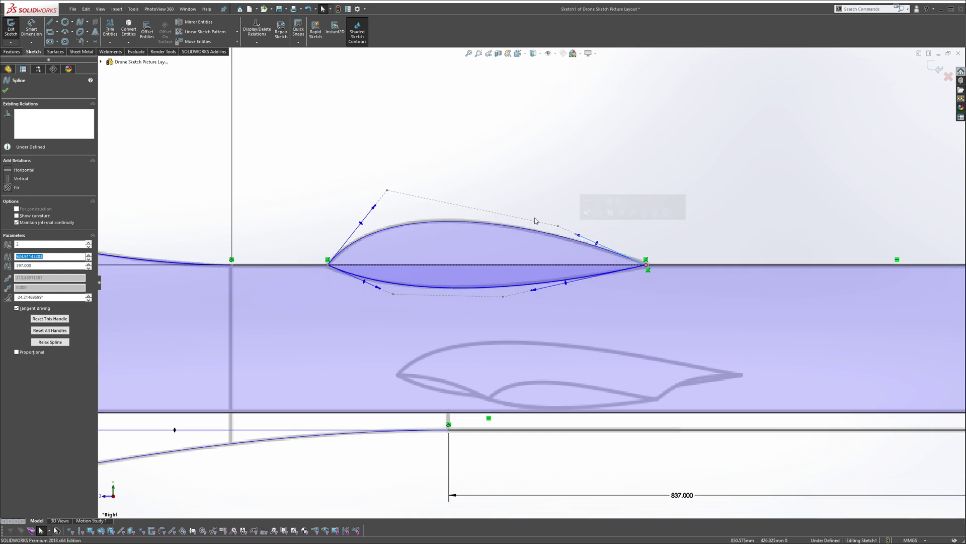
pyautogui.click(515, 168)
# Dimension the airfoil's length from leading edge to trailing edge to 241 mm.
pyautogui.scroll(3, 518, 197)
pyautogui.scroll(3, 728, 288)
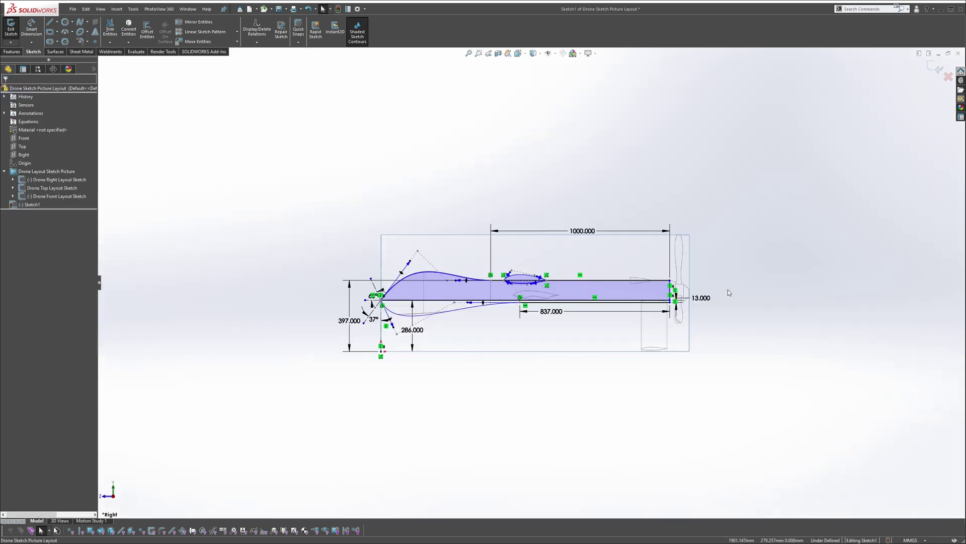
pyautogui.scroll(-2, 731, 310)
pyautogui.scroll(-2, 217, 259)
pyautogui.scroll(3, 289, 261)
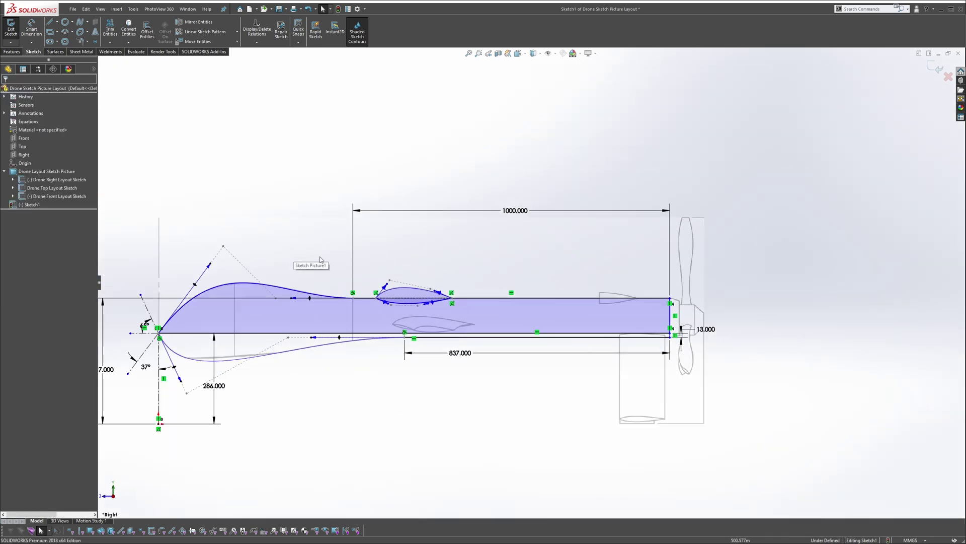
pyautogui.press('s')
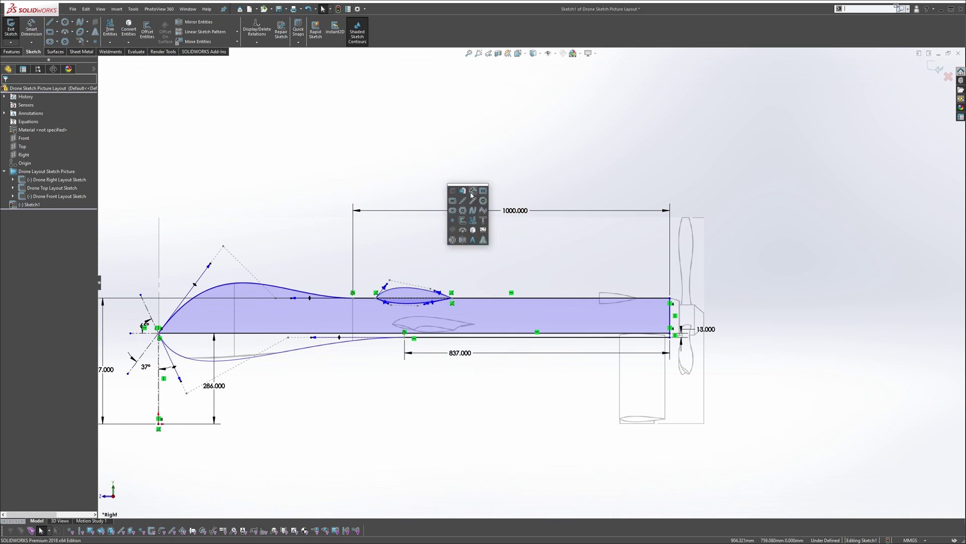
pyautogui.click(468, 192)
pyautogui.scroll(-3, 394, 291)
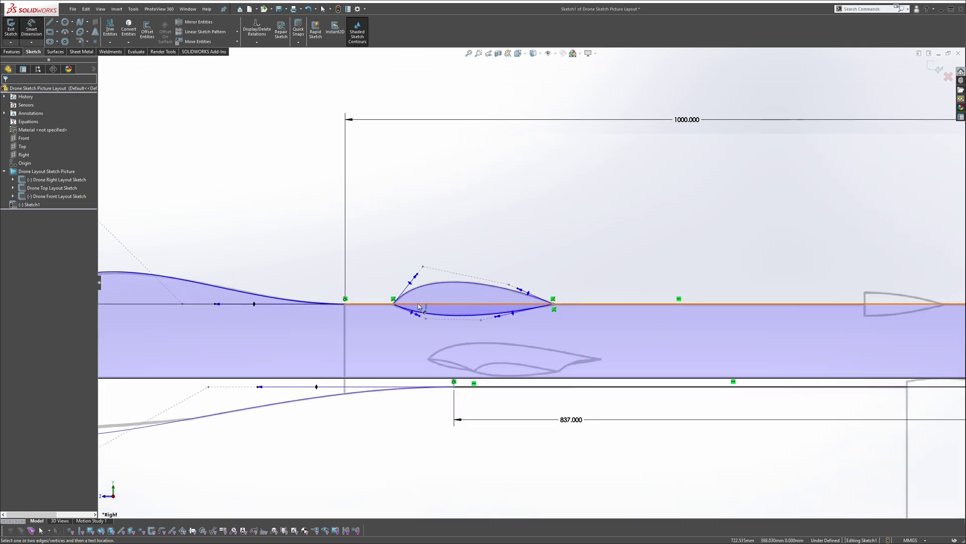
pyautogui.click(398, 305)
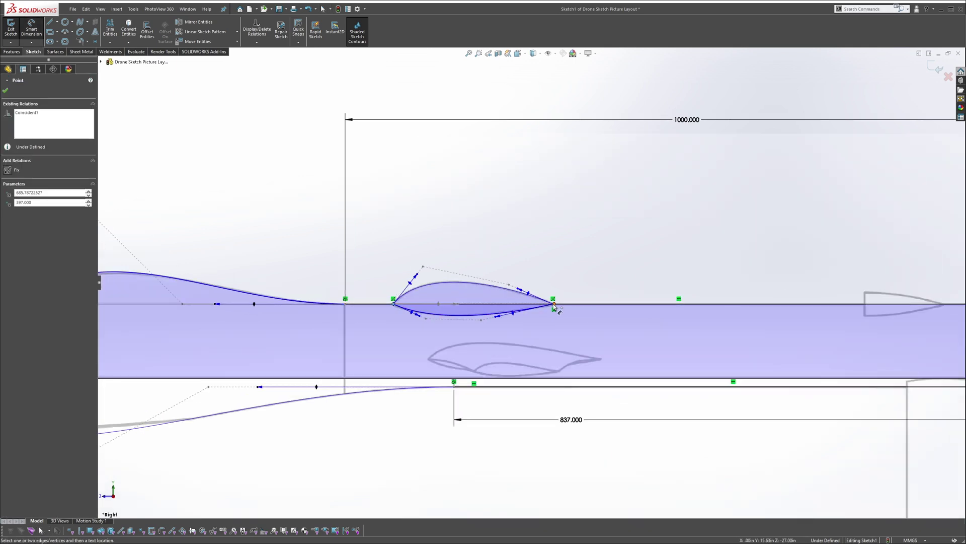
pyautogui.click(554, 304)
pyautogui.click(511, 239)
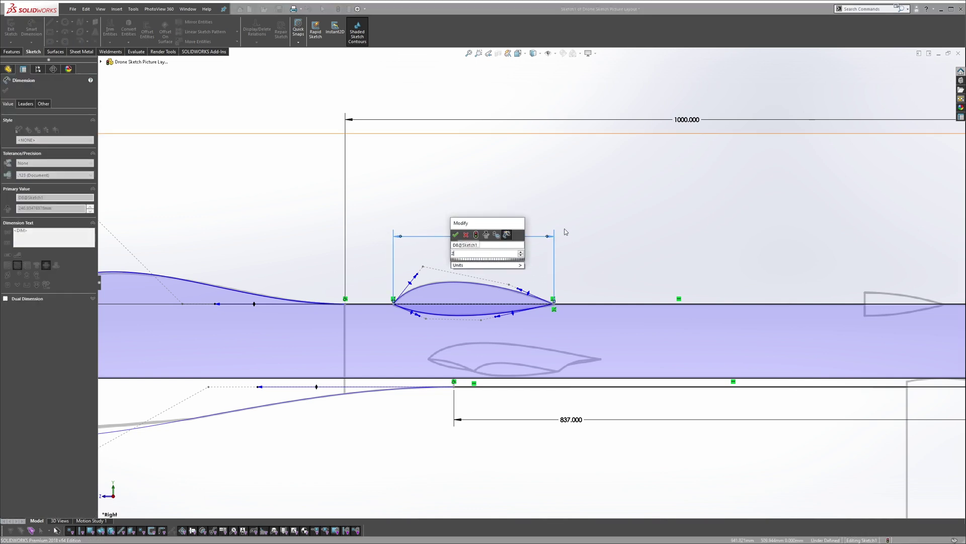
pyautogui.write('241')
pyautogui.press('Return')
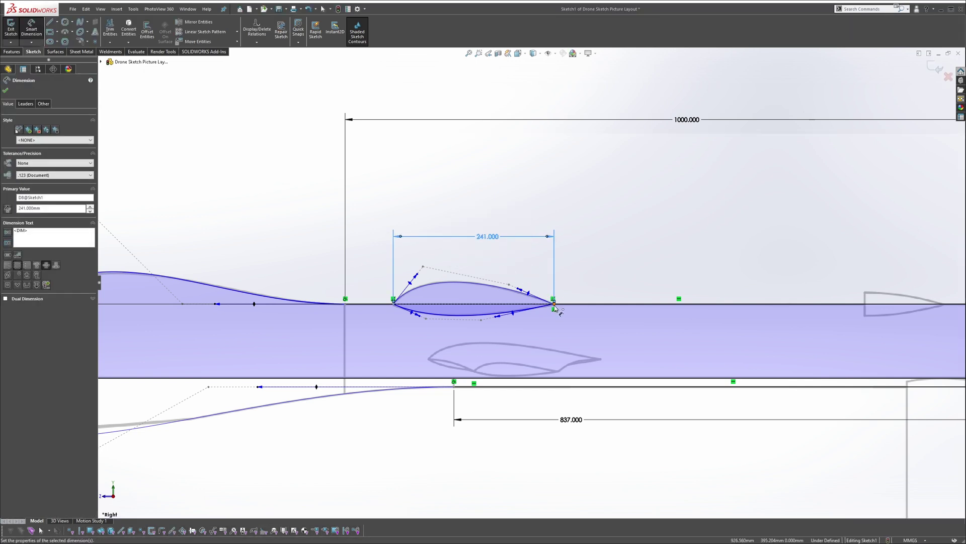
# Dimension the horizontal distance from the airfoil's trailing edge to the fuselage's upper rear corner to 687 mm.
pyautogui.click(554, 302)
pyautogui.press('f')
pyautogui.click(810, 295)
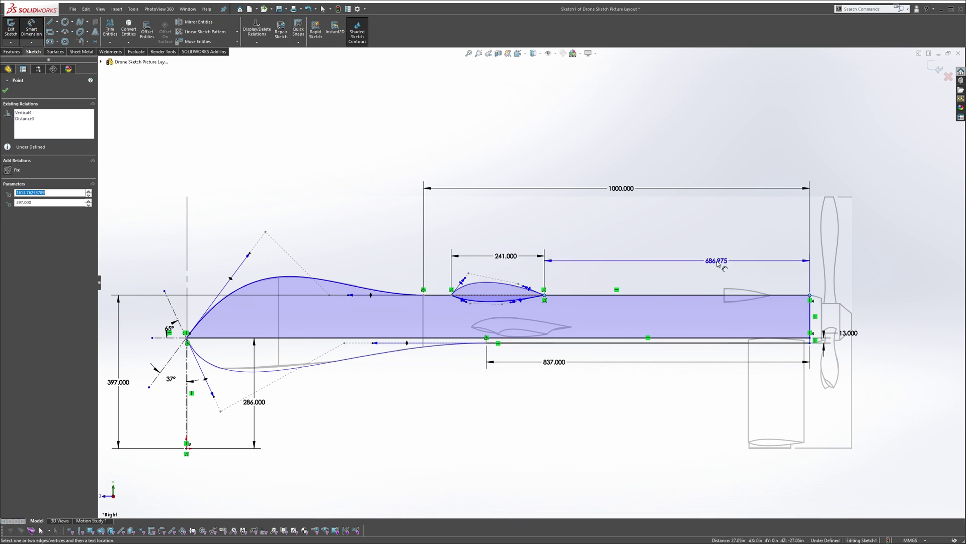
pyautogui.click(773, 255)
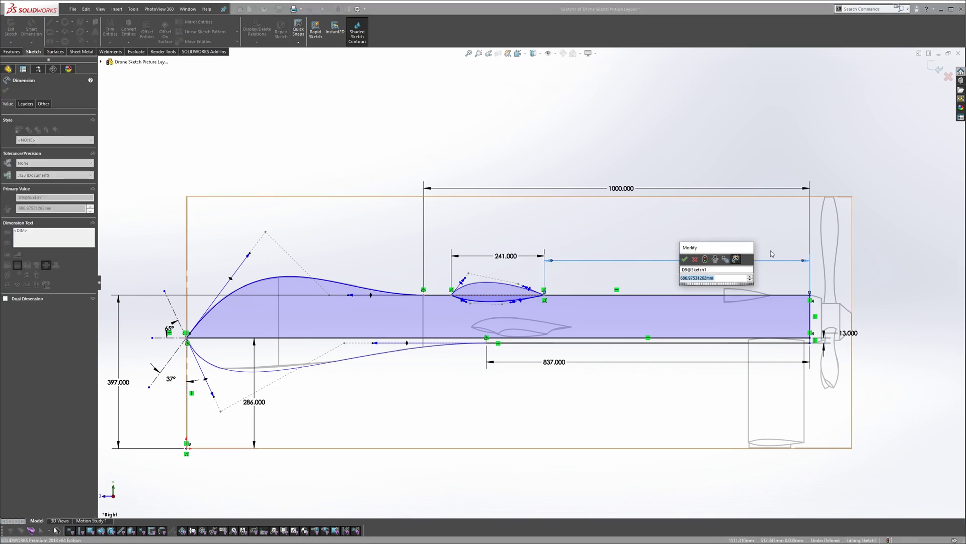
pyautogui.write('687')
pyautogui.press('Return')
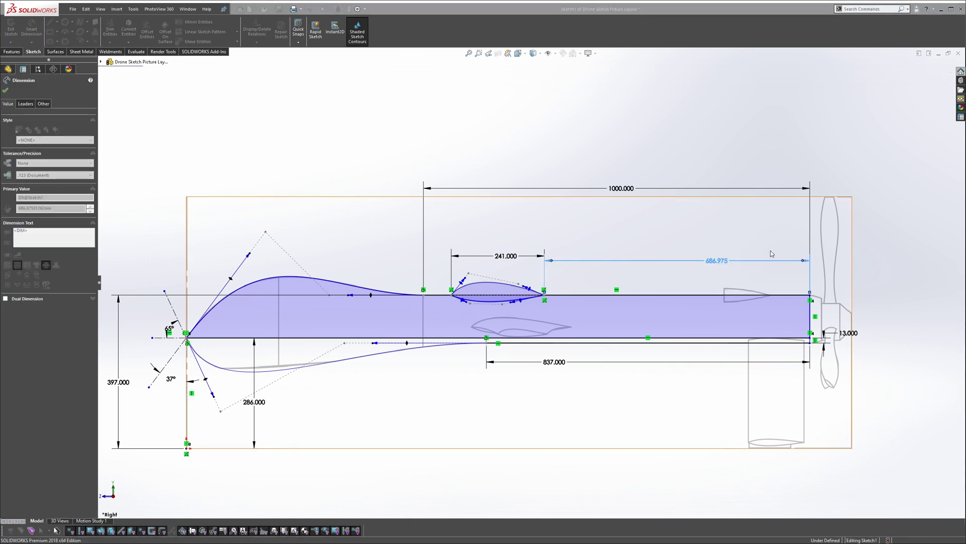
pyautogui.scroll(-5, 482, 286)
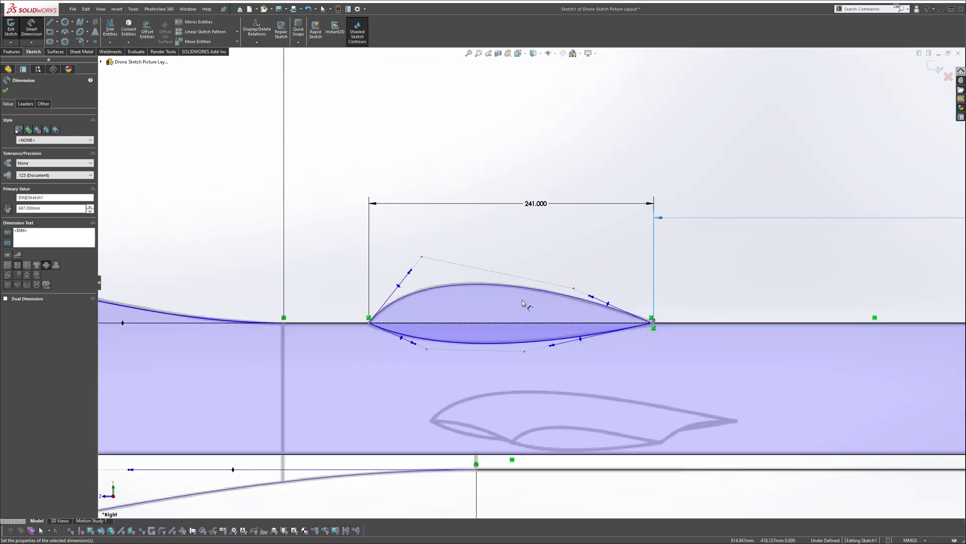
pyautogui.press('Escape')
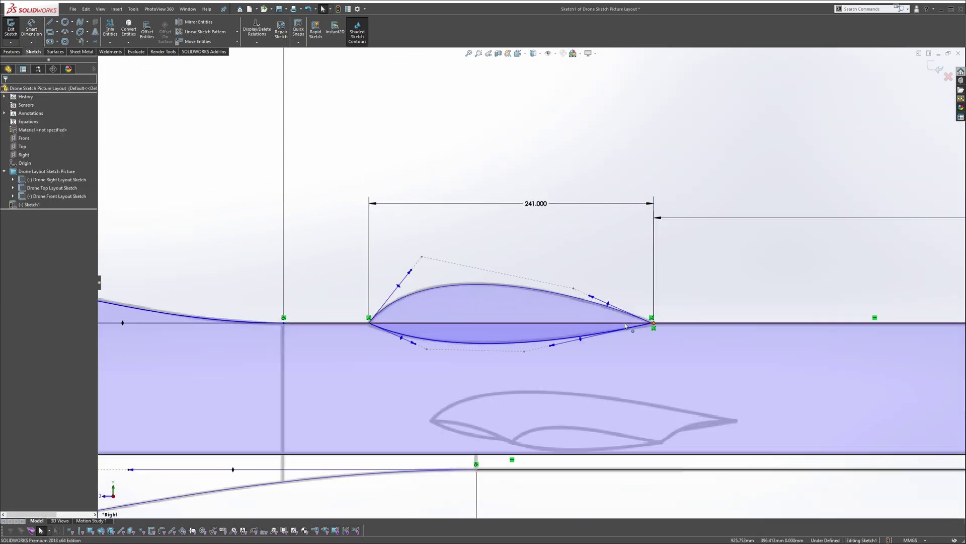
# Move the dimensioned trailing-edge point forward along the fuselage's top line and compare the sketch with the picture.
pyautogui.moveTo(654, 327); pyautogui.dragTo(598, 326)
pyautogui.scroll(6, 653, 325)
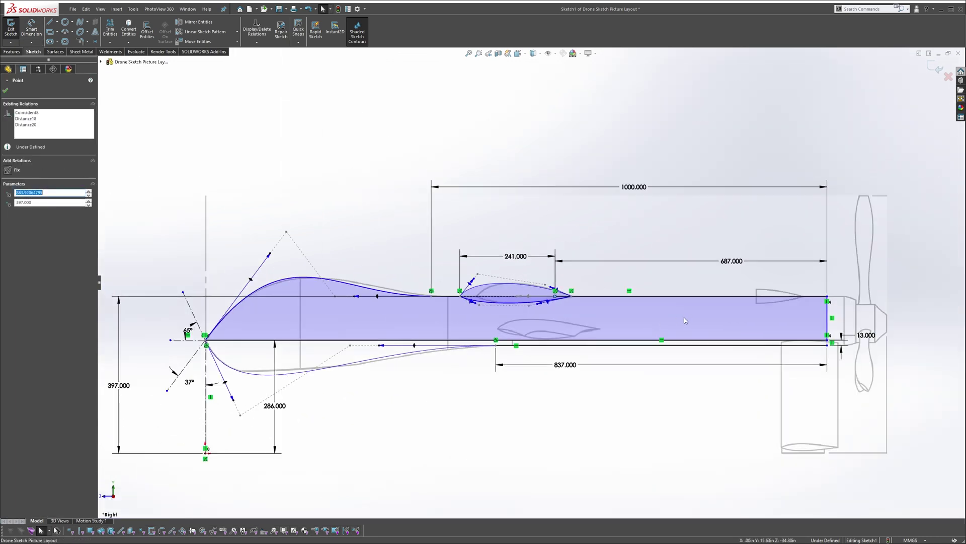
# Undo the trailing-edge point move and dimension the horizontal distance from the origin to the fuselage's vertical rear edge to 1613 mm.
pyautogui.hotkey('ctrl', 'z')
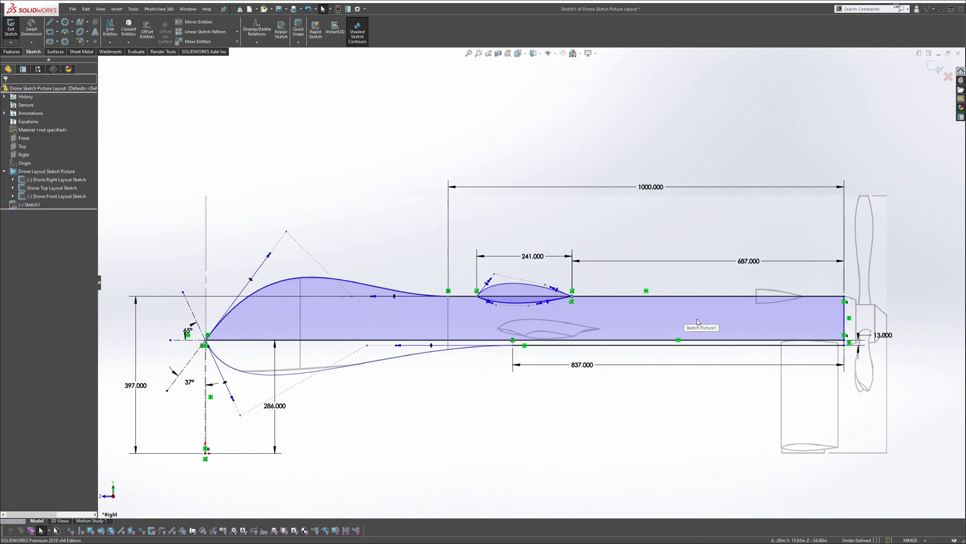
pyautogui.moveTo(778, 284); pyautogui.dragTo(668, 122, button='right')
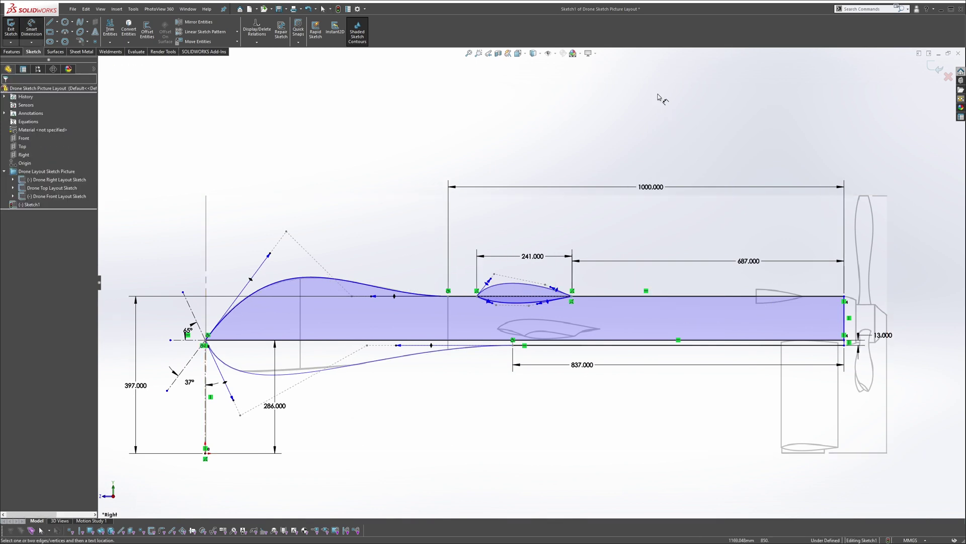
pyautogui.click(845, 312)
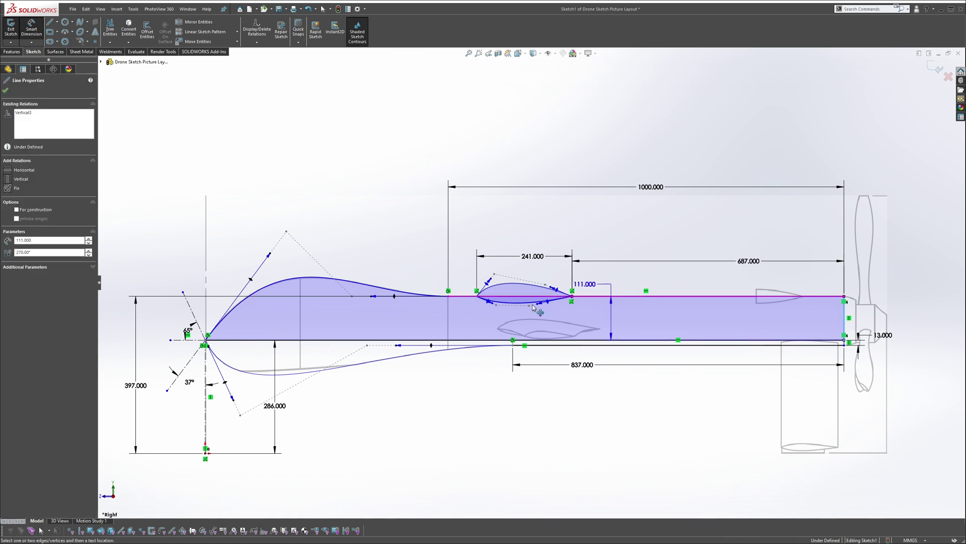
pyautogui.click(225, 454)
pyautogui.click(486, 445)
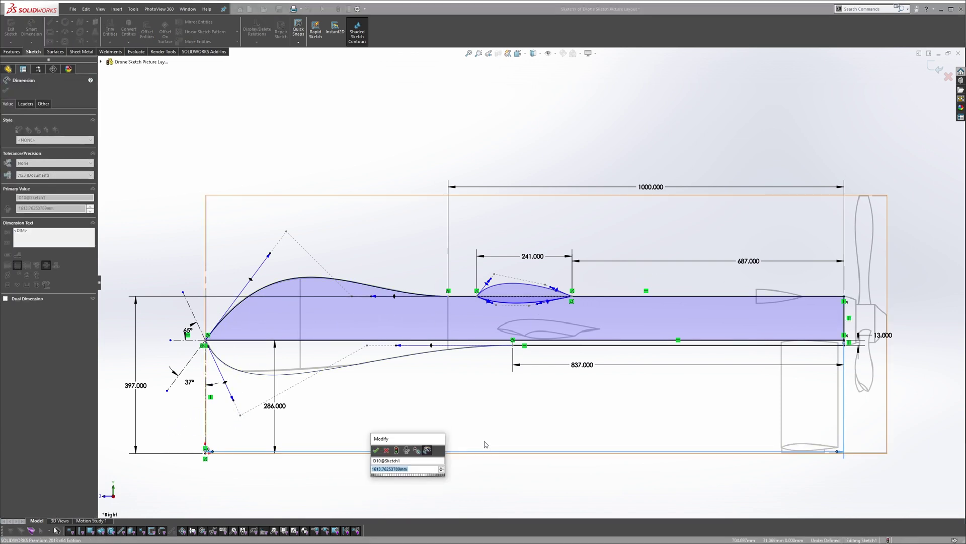
pyautogui.write('16')
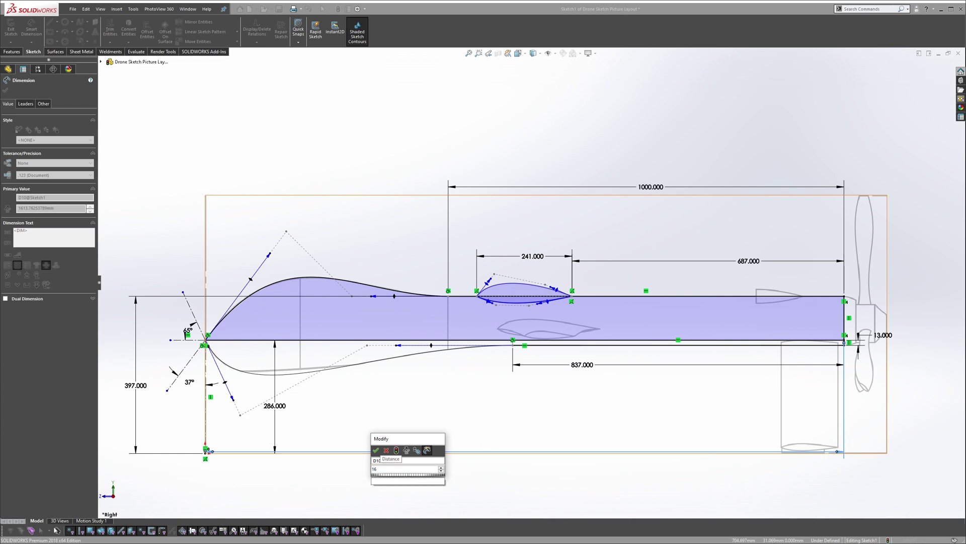
pyautogui.write('14')
pyautogui.press('Return')
pyautogui.press('Escape')
# Compare the traced fuselage curves and wing airfoil with the side-view sketch picture.
pyautogui.scroll(-3, 299, 344)
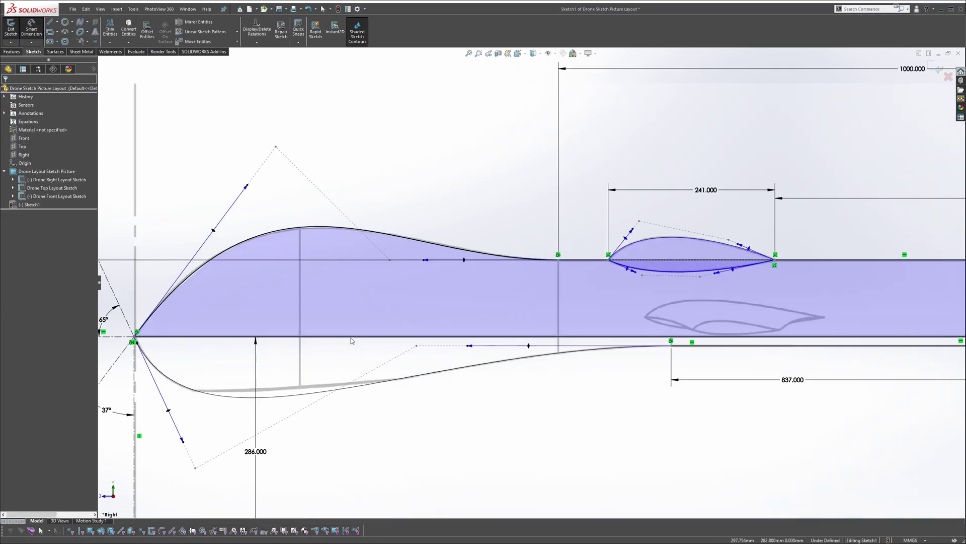
pyautogui.scroll(2, 351, 341)
pyautogui.scroll(-5, 421, 368)
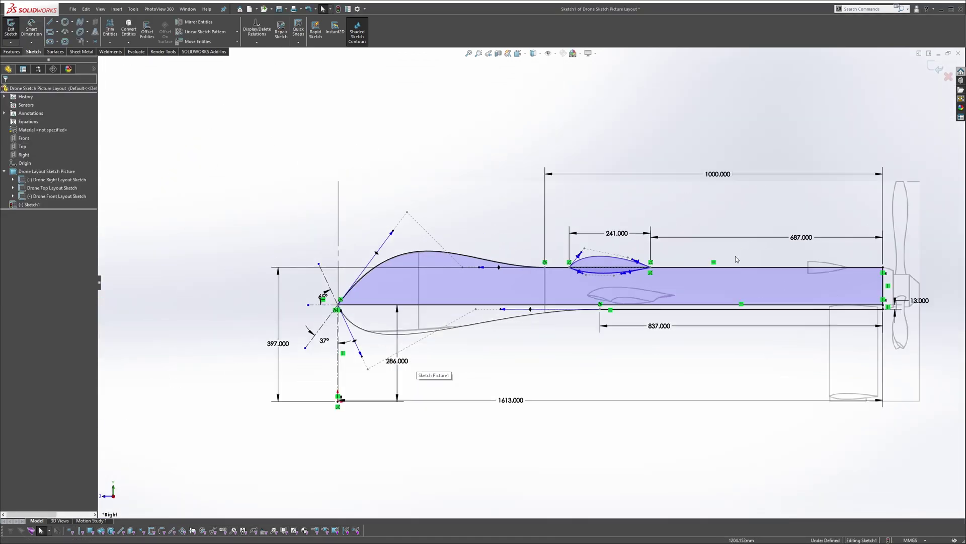
pyautogui.scroll(5, 636, 289)
pyautogui.moveTo(639, 243); pyautogui.dragTo(685, 243)
pyautogui.click(471, 245)
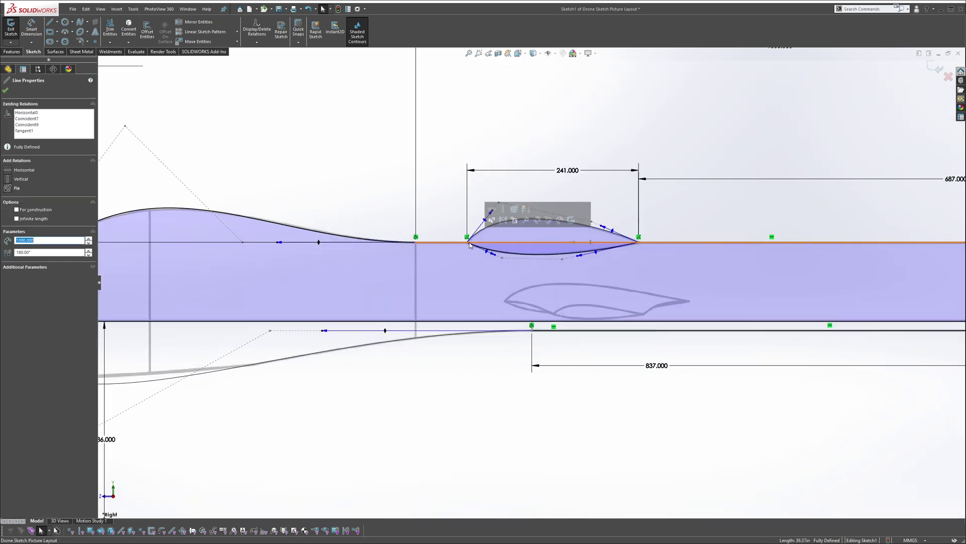
pyautogui.click(466, 242)
pyautogui.press('Escape')
pyautogui.scroll(-3, 532, 283)
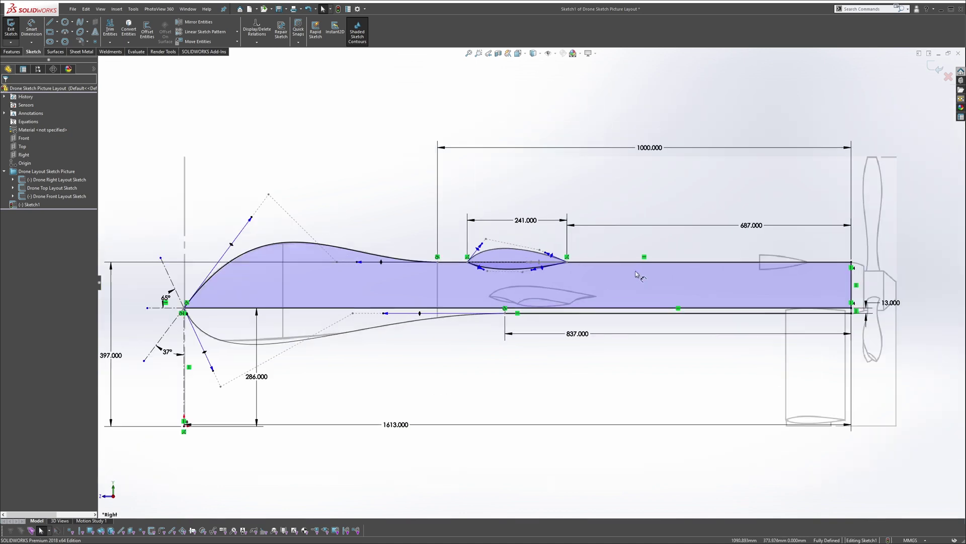
# Draw a vertical line about 19 mm high from the fuselage's top line along the front edge of the pictured tail airfoil.
pyautogui.scroll(4, 810, 242)
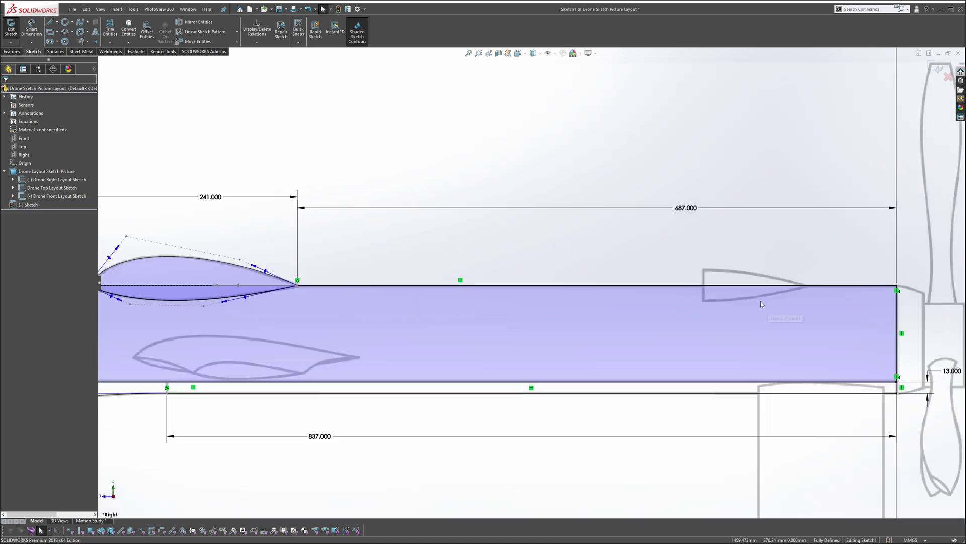
pyautogui.press('s')
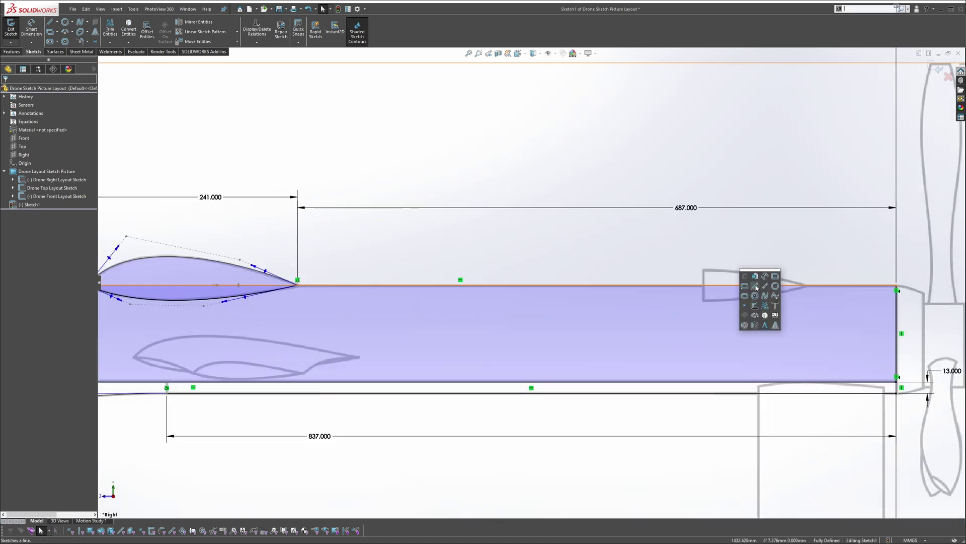
pyautogui.click(755, 286)
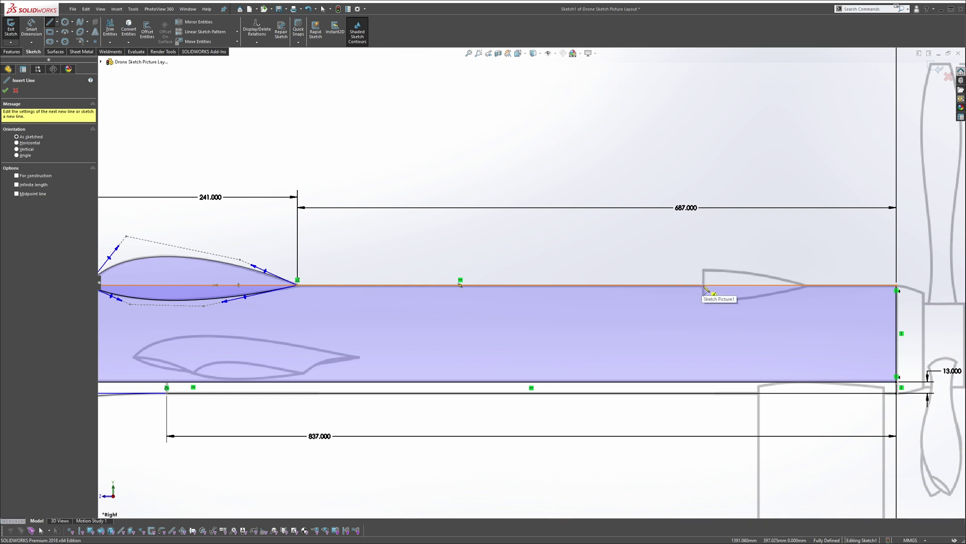
pyautogui.click(703, 285)
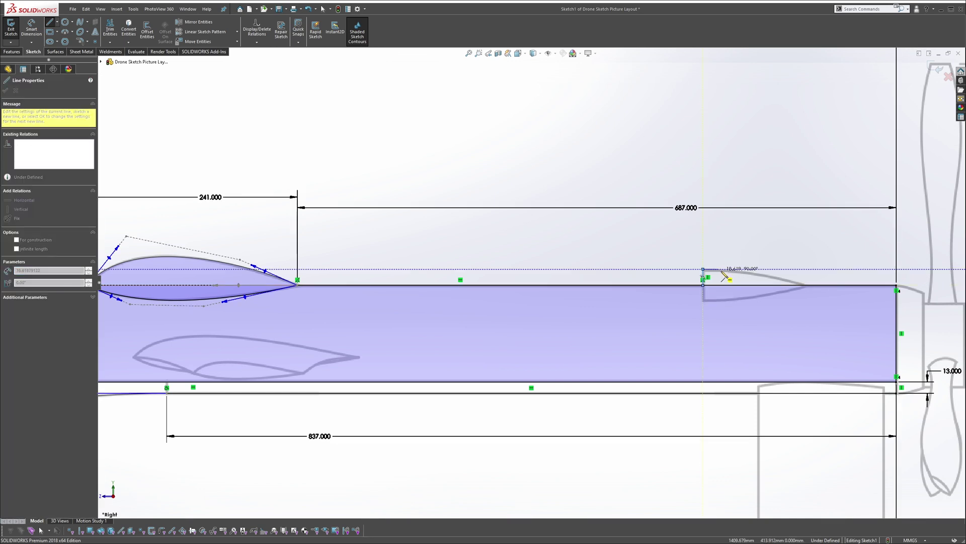
pyautogui.click(725, 277)
pyautogui.press('Escape')
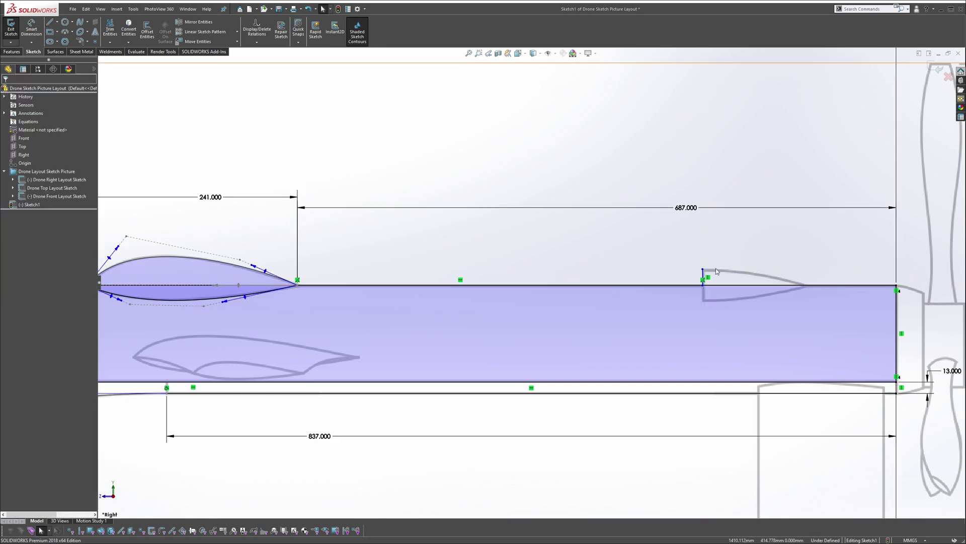
# Draw a bulging spline from the vertical line's upper end to the tail airfoil's rear tip and make its end coincident with the fuselage's top line.
pyautogui.click(79, 24)
pyautogui.click(703, 269)
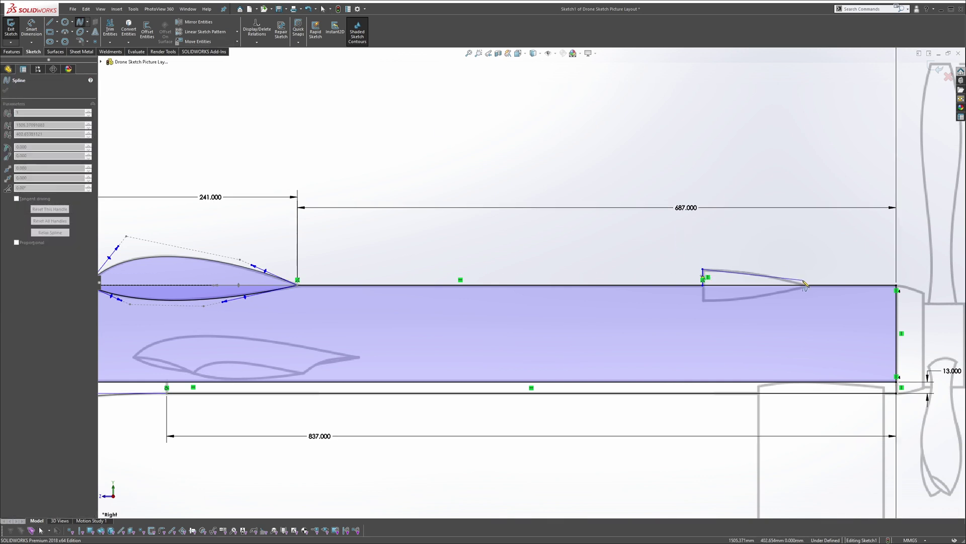
pyautogui.doubleClick(804, 279)
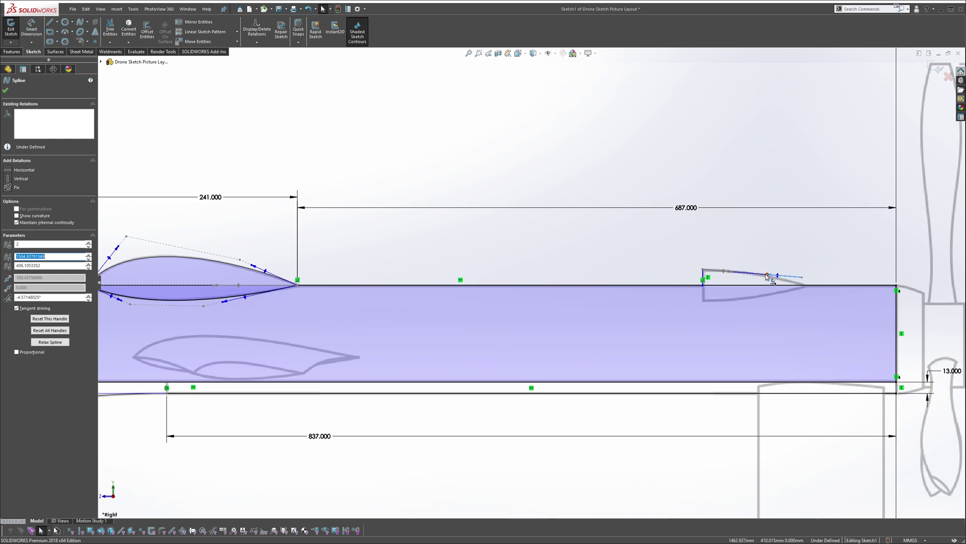
pyautogui.moveTo(767, 274); pyautogui.dragTo(764, 258)
pyautogui.click(839, 266)
pyautogui.click(803, 277)
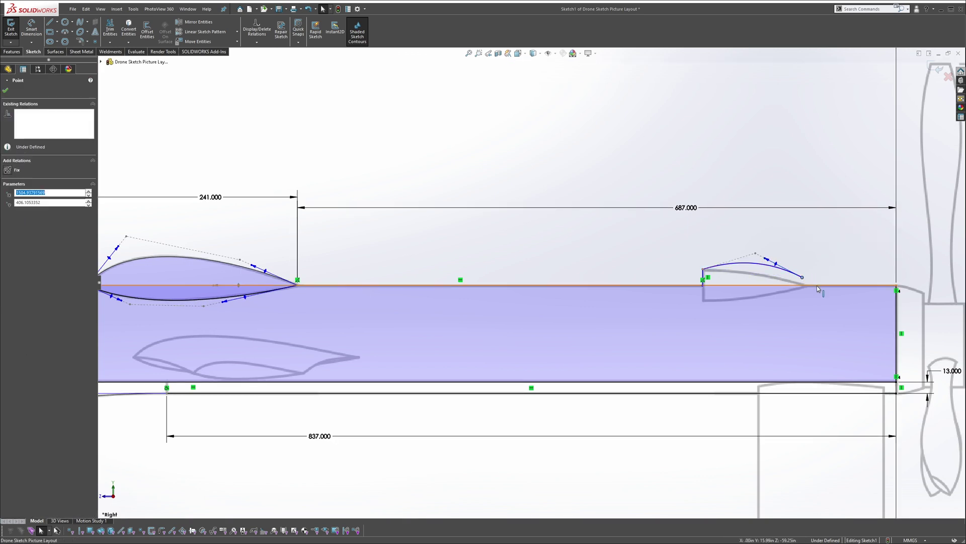
pyautogui.keyDown('ctrl'); pyautogui.click(839, 283); pyautogui.keyUp('ctrl')
pyautogui.click(862, 253)
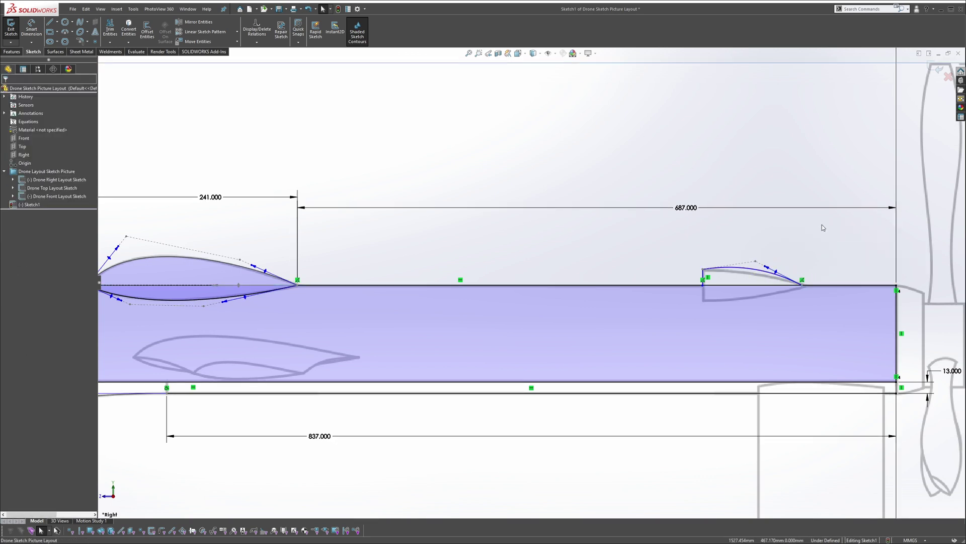
# Adjust the tail spline's trailing handle so the curve follows the airfoil's upper outline in the picture.
pyautogui.scroll(-5, 765, 264)
pyautogui.moveTo(655, 262); pyautogui.dragTo(670, 285)
pyautogui.click(609, 243)
# Draw a horizontal construction line about 29 mm long forward from the upper end of the tail's vertical line.
pyautogui.scroll(2, 555, 267)
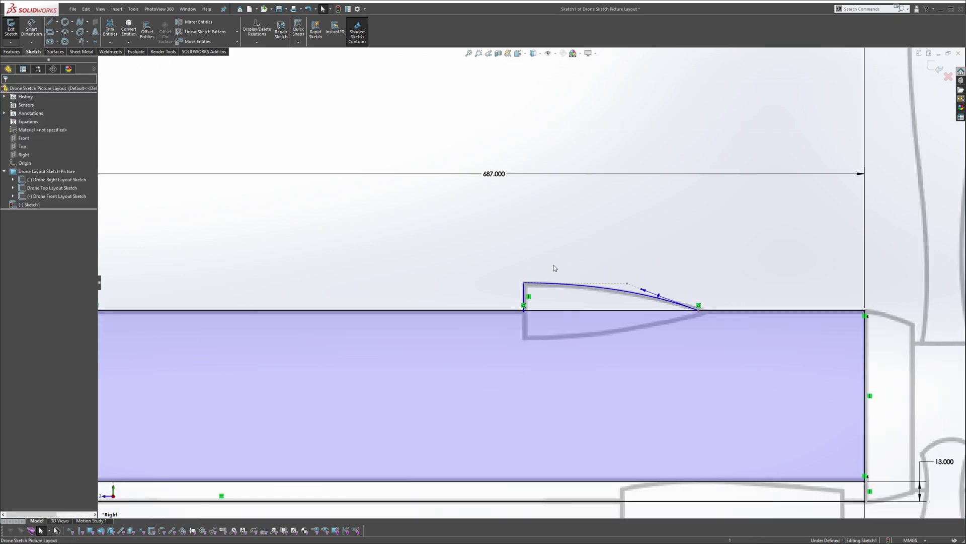
pyautogui.press('s')
pyautogui.click(588, 275)
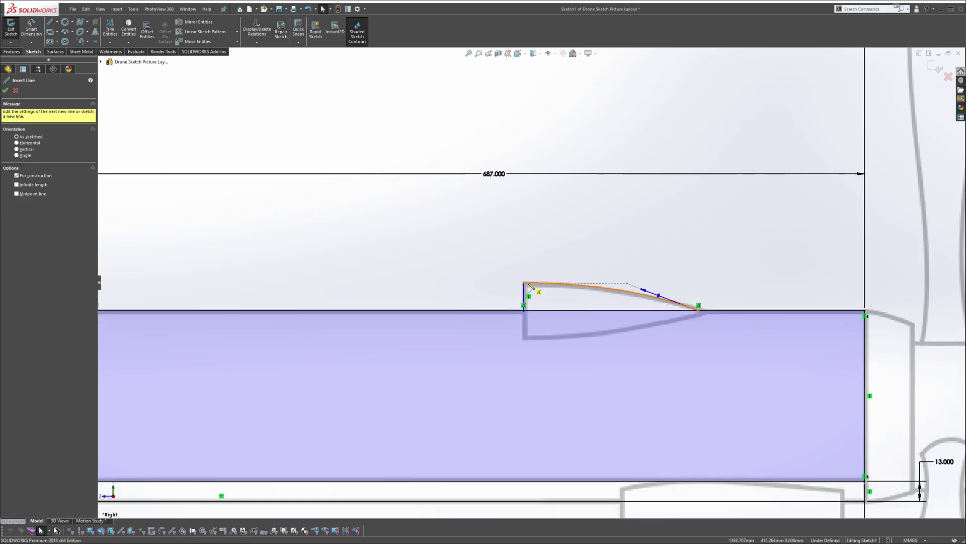
pyautogui.click(524, 282)
pyautogui.click(479, 282)
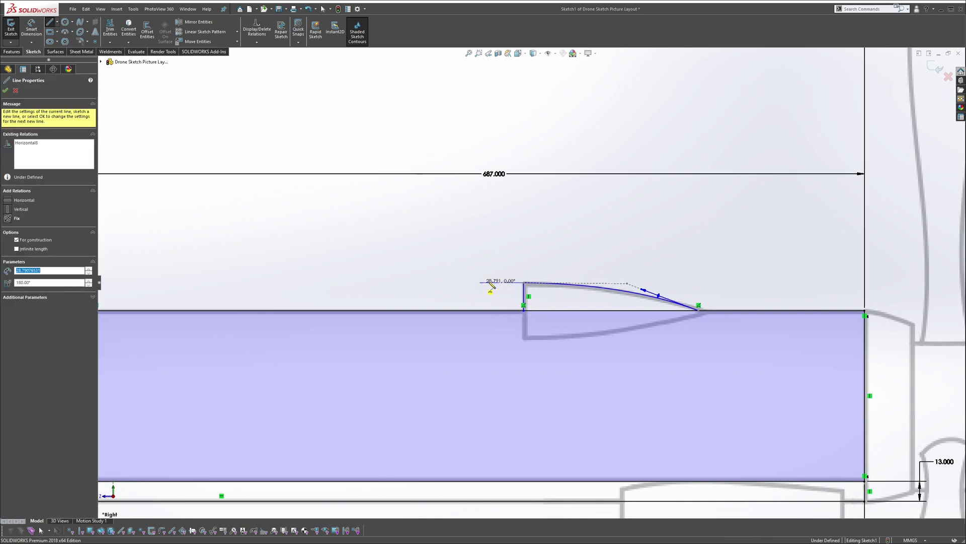
pyautogui.press('Escape')
# Make the tail spline tangent to the horizontal construction line.
pyautogui.scroll(-3, 518, 285)
pyautogui.click(521, 269)
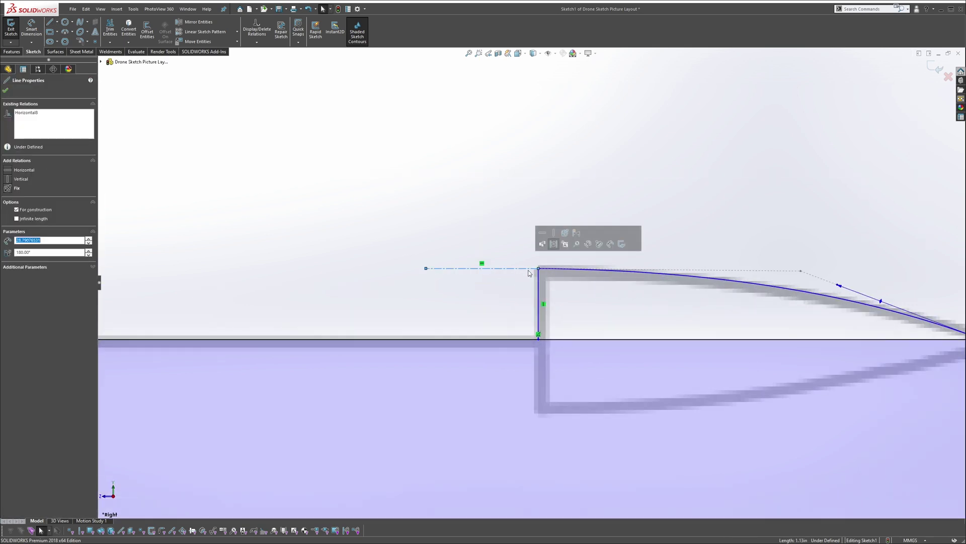
pyautogui.keyDown('ctrl'); pyautogui.click(575, 270); pyautogui.keyUp('ctrl')
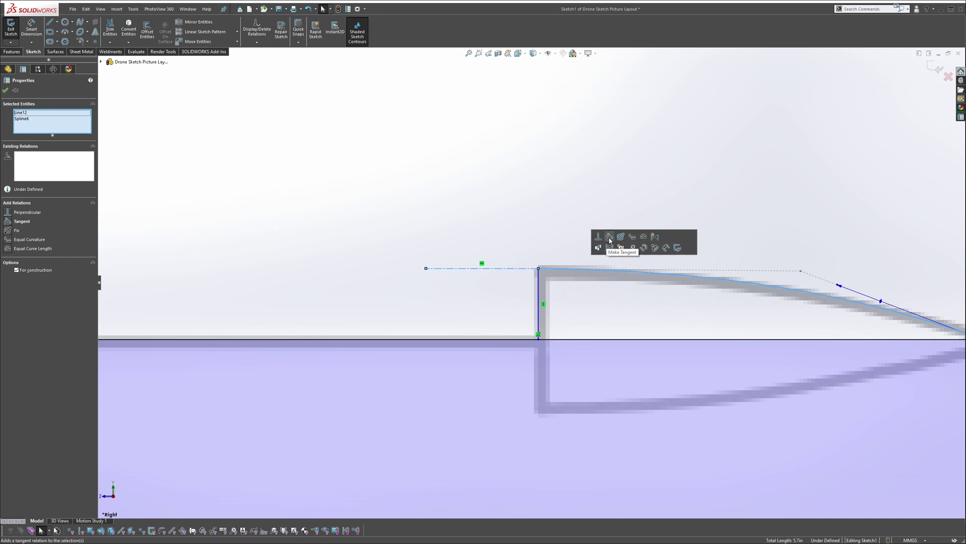
pyautogui.click(610, 237)
pyautogui.click(561, 204)
# Compare the tail spline and the whole side profile with the sketch picture.
pyautogui.scroll(4, 563, 209)
pyautogui.scroll(-3, 694, 278)
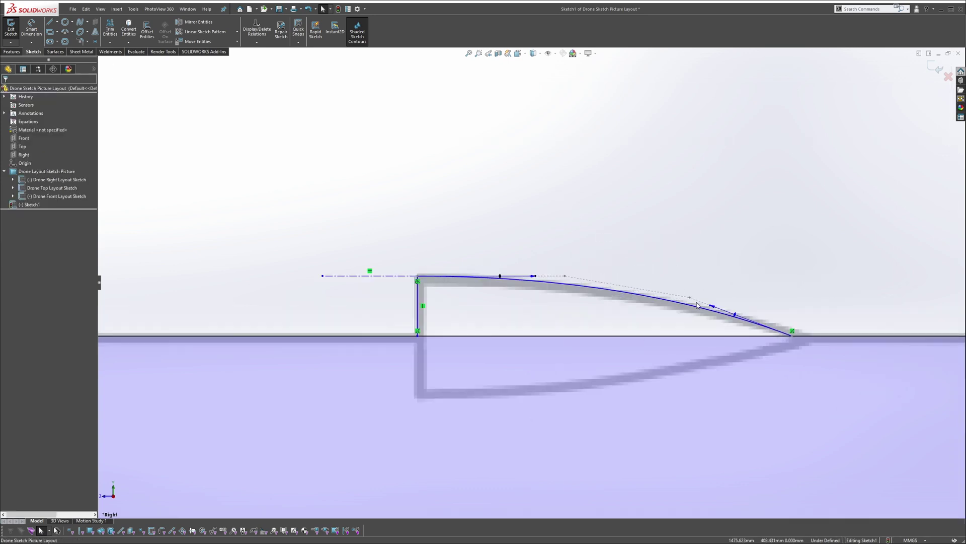
pyautogui.scroll(5, 716, 309)
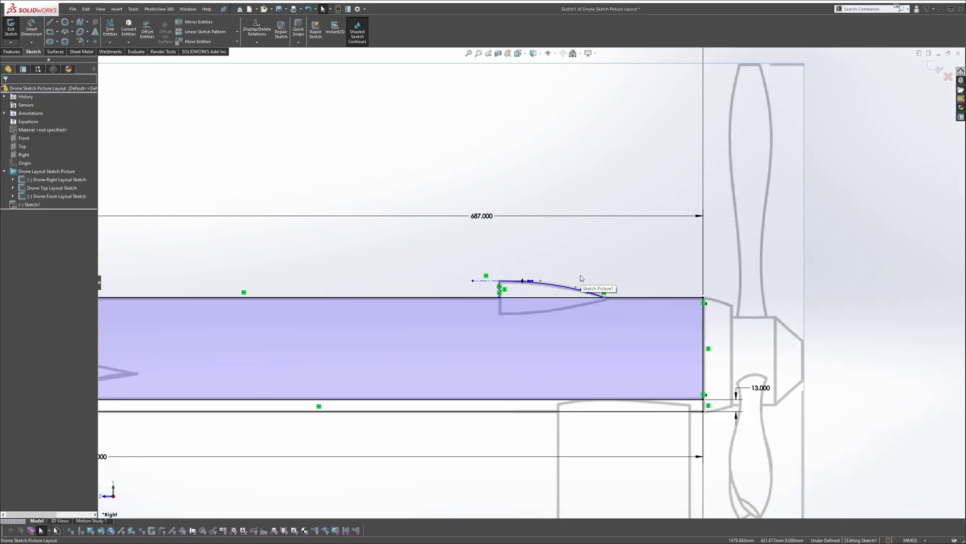
pyautogui.scroll(3, 556, 300)
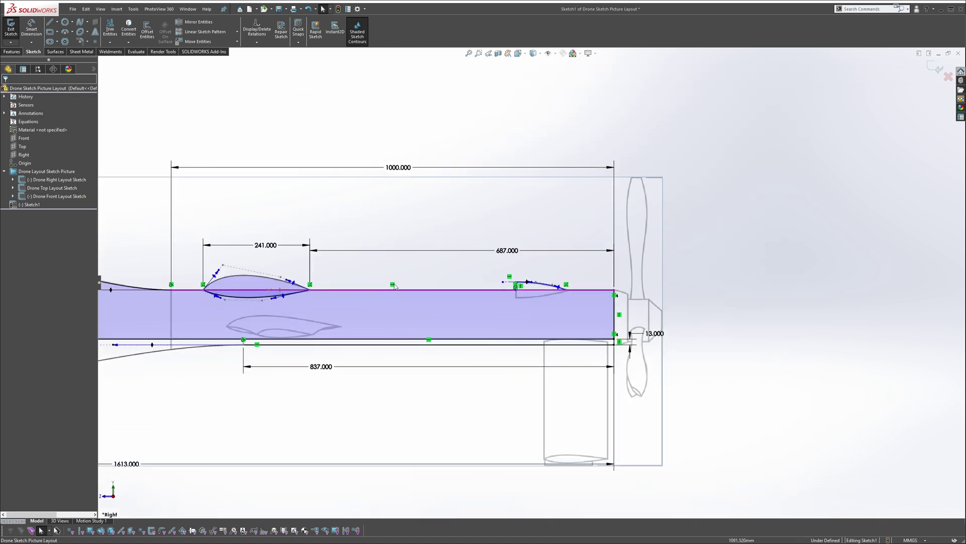
pyautogui.scroll(-2, 495, 290)
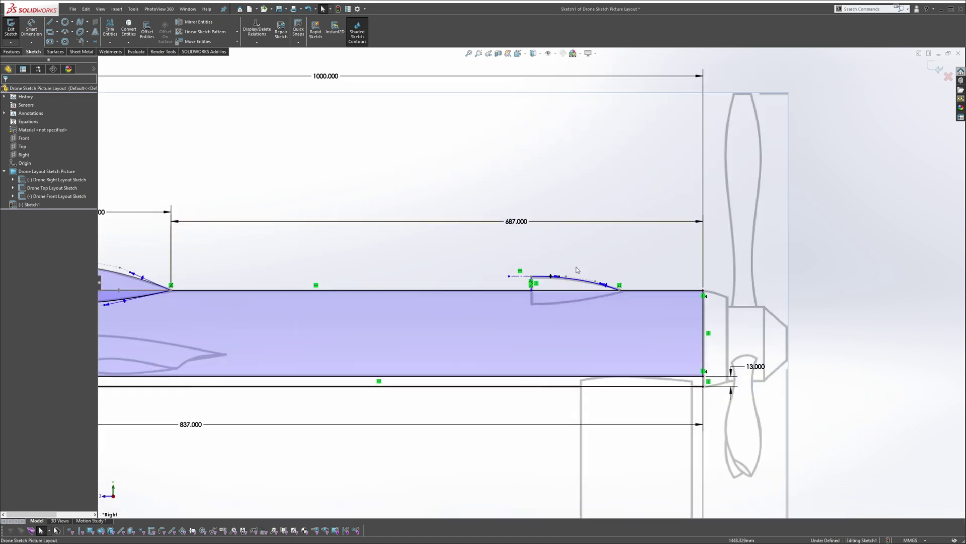
pyautogui.scroll(3, 532, 285)
pyautogui.scroll(2, 736, 246)
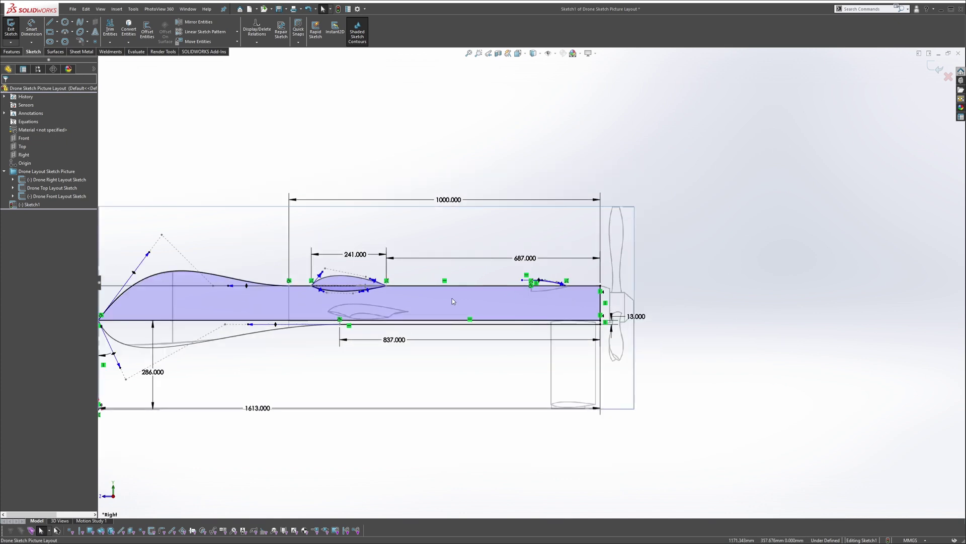
pyautogui.press('f')
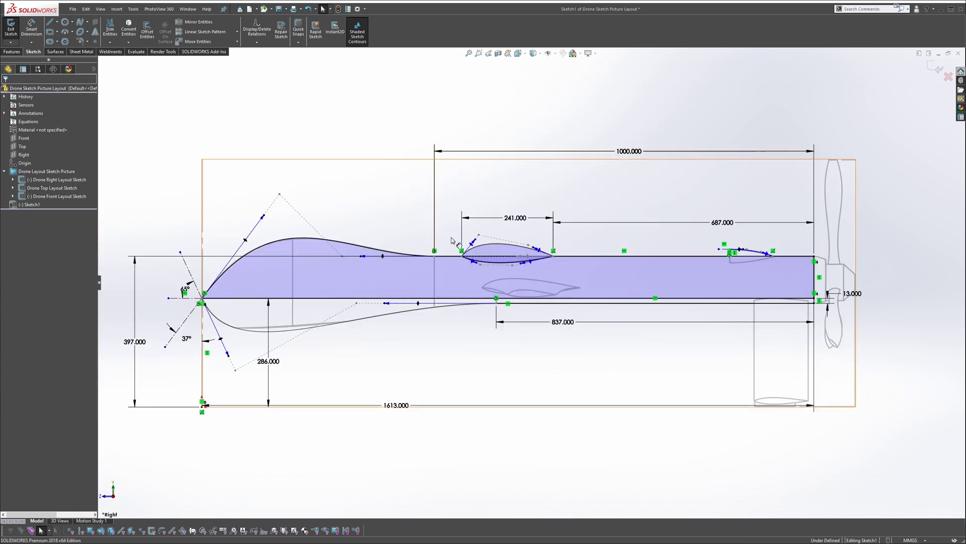
# Reposition the 286 mm height dimension and the 241 mm wing airfoil dimension slightly.
pyautogui.click(266, 361)
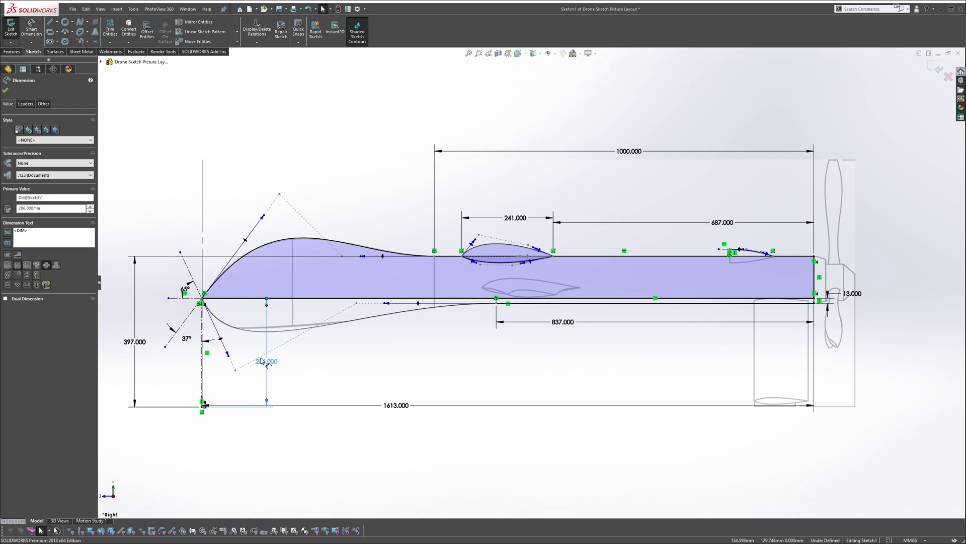
pyautogui.click(518, 219)
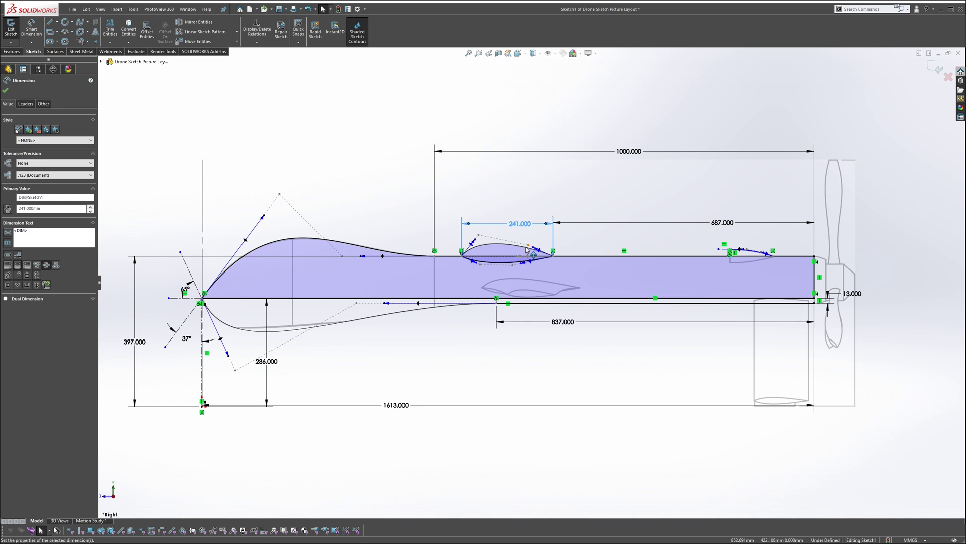
pyautogui.click(522, 104)
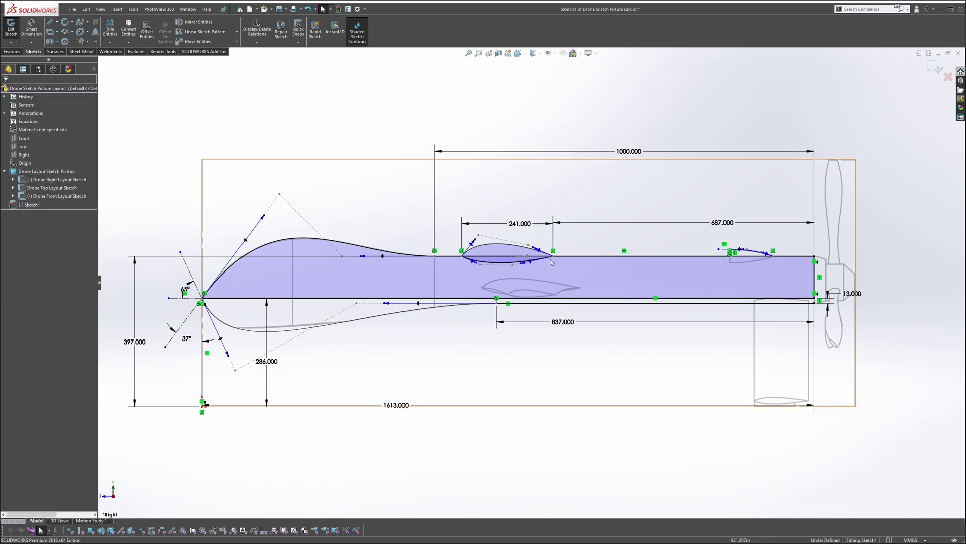
# Draw a horizontal construction line about 258 mm long between the leading and trailing tips of the lower pictured airfoil.
pyautogui.press('s')
pyautogui.click(569, 274)
pyautogui.scroll(-3, 508, 299)
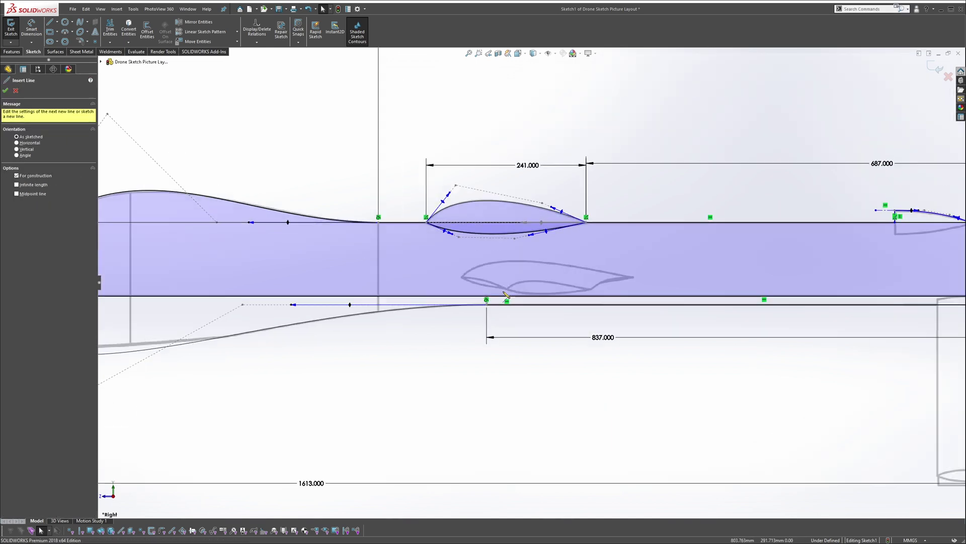
pyautogui.click(462, 277)
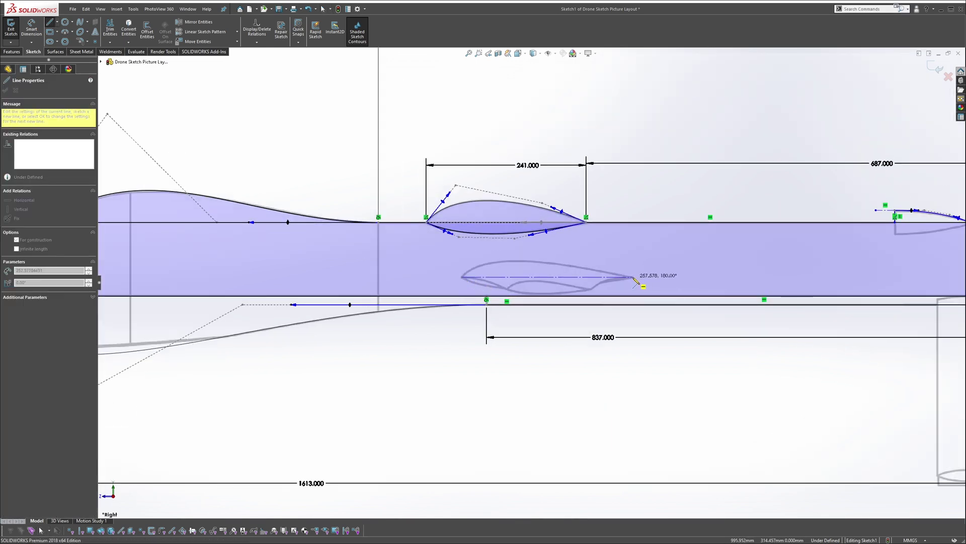
pyautogui.click(632, 277)
pyautogui.press('Escape')
pyautogui.press('s')
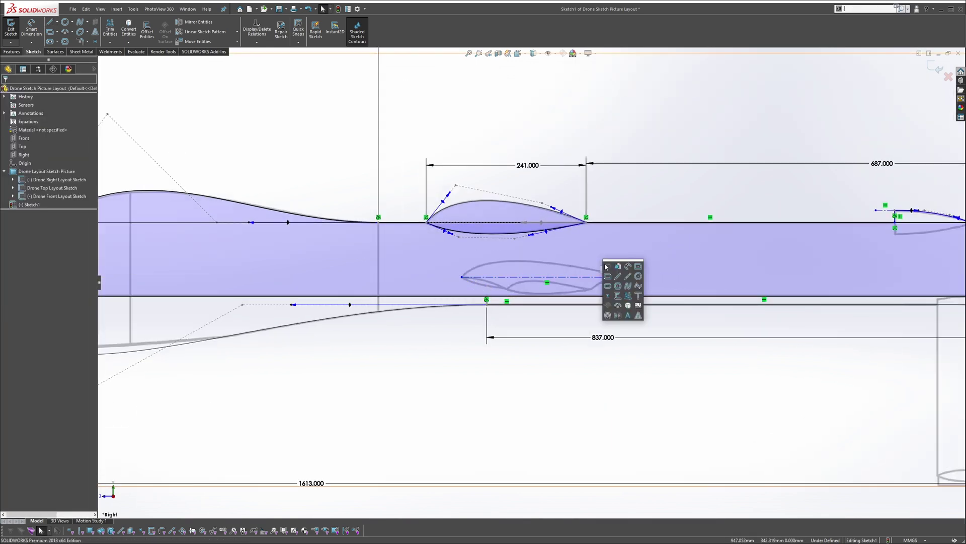
# Draw a two-point spline starting at the leading tip of the lower airfoil and ending above its construction line.
pyautogui.click(629, 286)
pyautogui.click(461, 277)
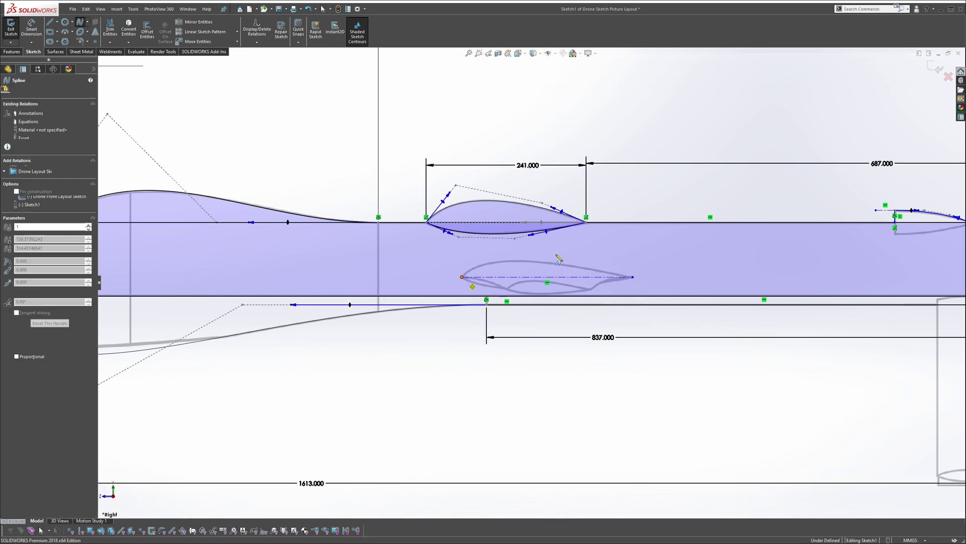
pyautogui.click(593, 252)
pyautogui.press('Escape')
# Bow the new spline upward with its handles and control polygon, and attach its free end to the trailing tip of the construction line.
pyautogui.scroll(-7, 537, 266)
pyautogui.moveTo(403, 280); pyautogui.dragTo(338, 231)
pyautogui.moveTo(744, 216); pyautogui.dragTo(826, 269)
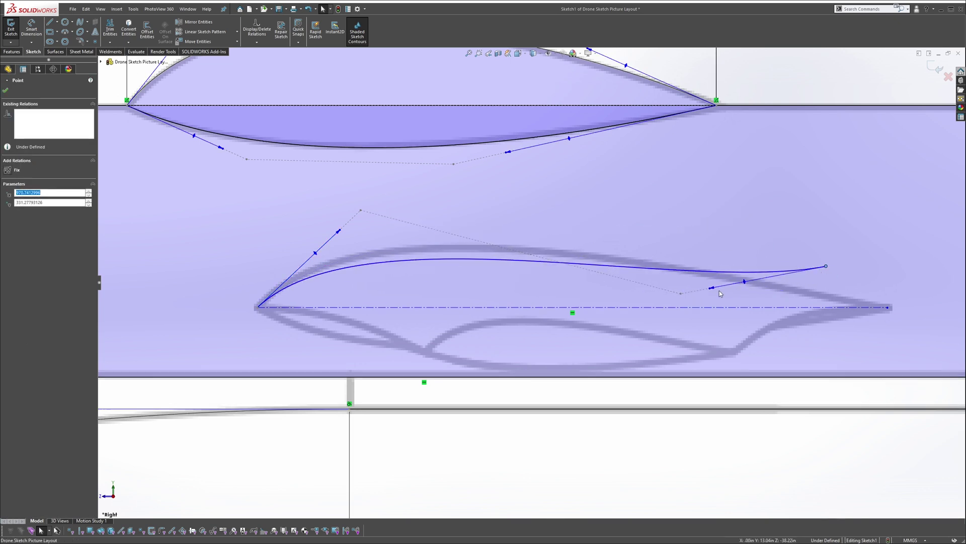
pyautogui.moveTo(681, 294); pyautogui.dragTo(683, 203)
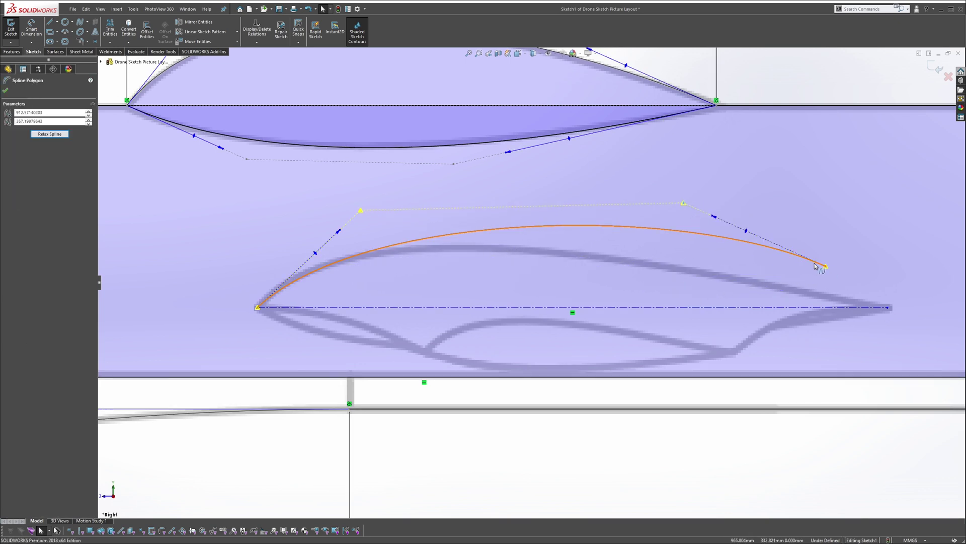
pyautogui.moveTo(826, 268); pyautogui.dragTo(888, 307)
pyautogui.press('z')
pyautogui.press('z')
pyautogui.press('z')
pyautogui.click(803, 309)
pyautogui.moveTo(738, 297)
pyautogui.mouseDown()
pyautogui.moveTo(762, 273)
pyautogui.moveTo(738, 297)
pyautogui.mouseUp()
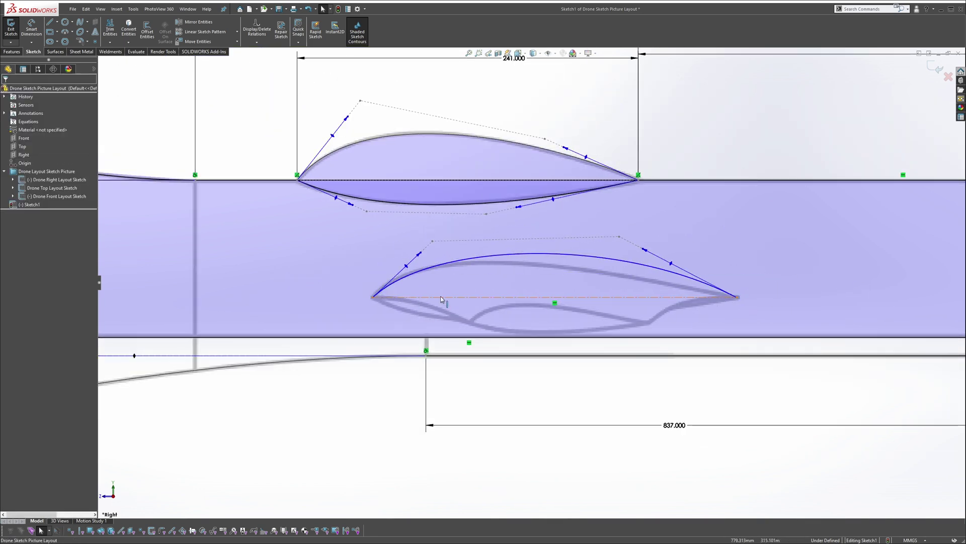
pyautogui.scroll(3, 531, 281)
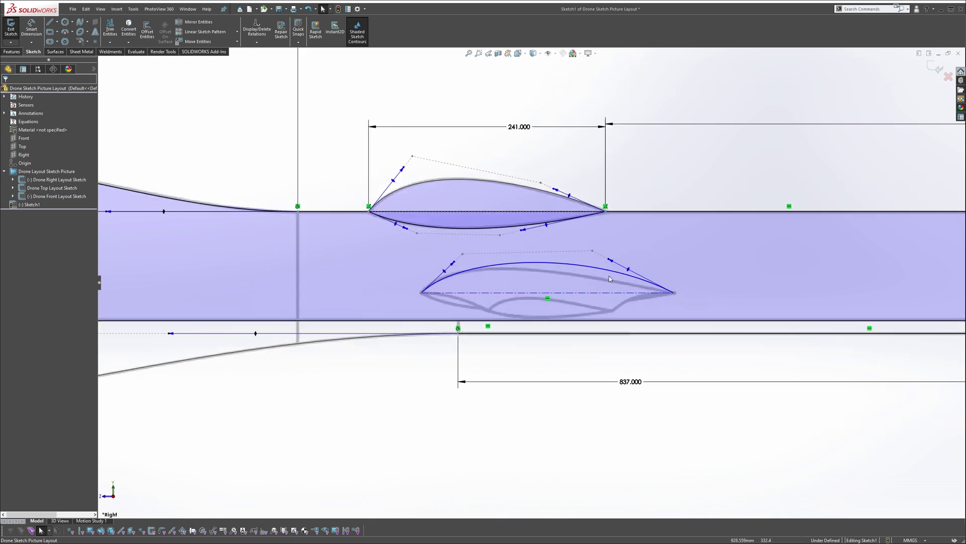
# Dimension the lower airfoil's horizontal construction line to 257 mm.
pyautogui.press('s')
pyautogui.click(634, 285)
pyautogui.click(575, 293)
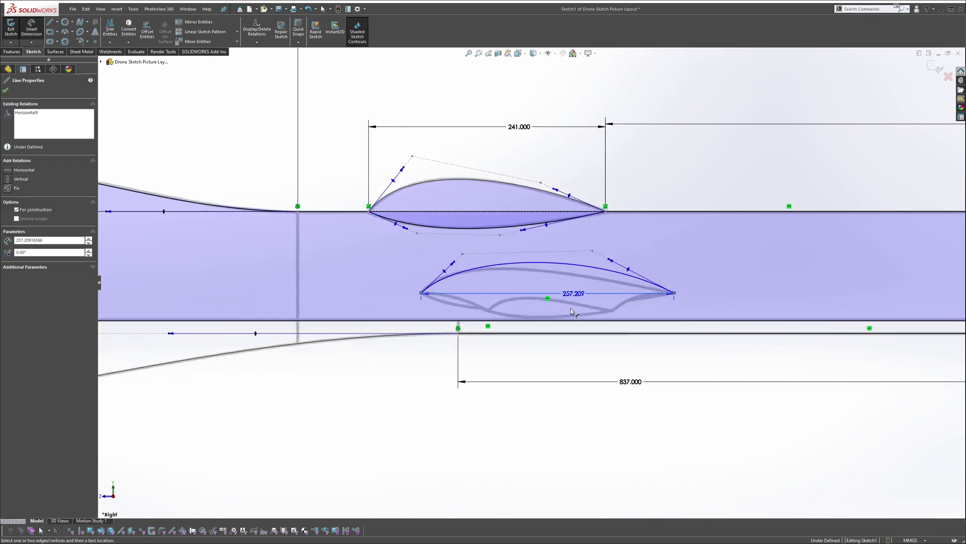
pyautogui.click(531, 313)
pyautogui.write('257')
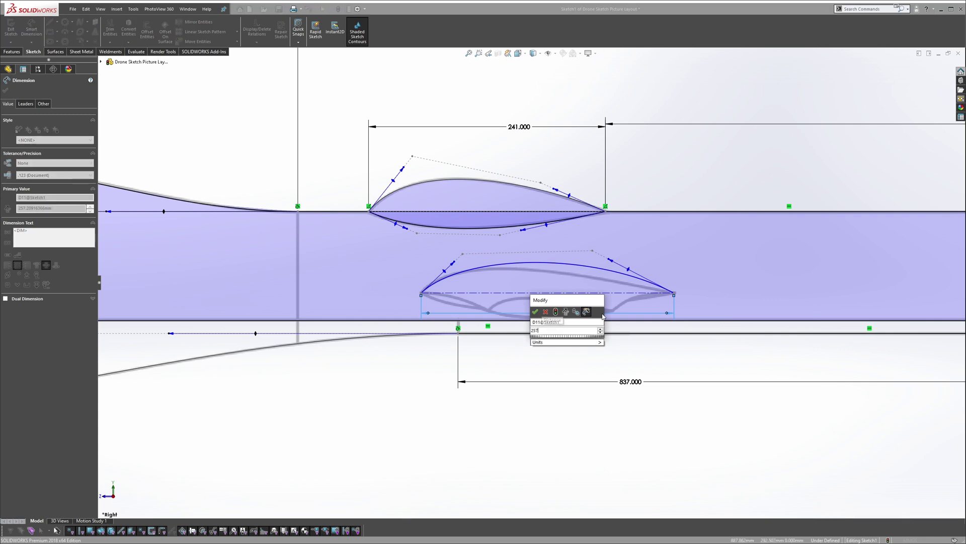
pyautogui.press('Return')
# Dimension the horizontal distance from the lower airfoil's trailing tip to the fuselage's rear vertical line as 617 mm.
pyautogui.scroll(2, 662, 295)
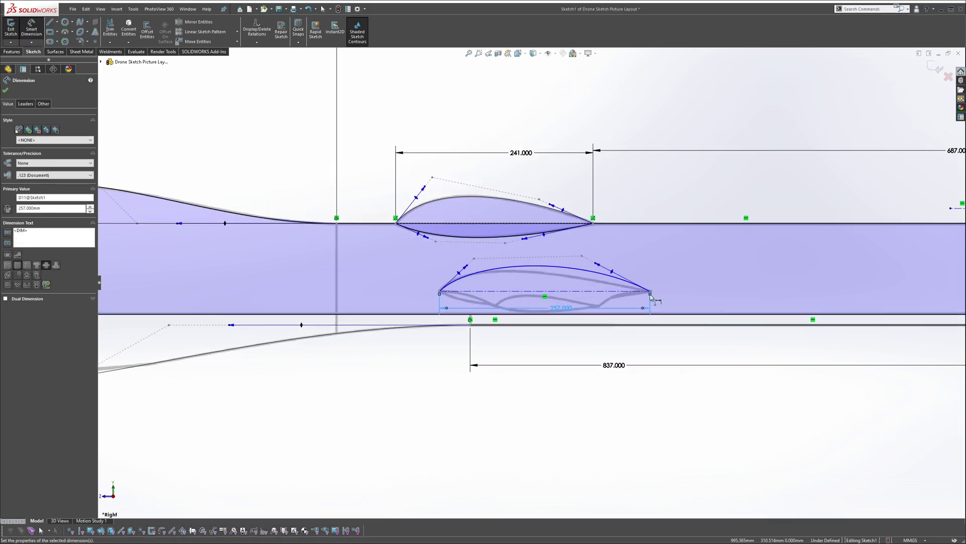
pyautogui.click(651, 293)
pyautogui.scroll(4, 651, 294)
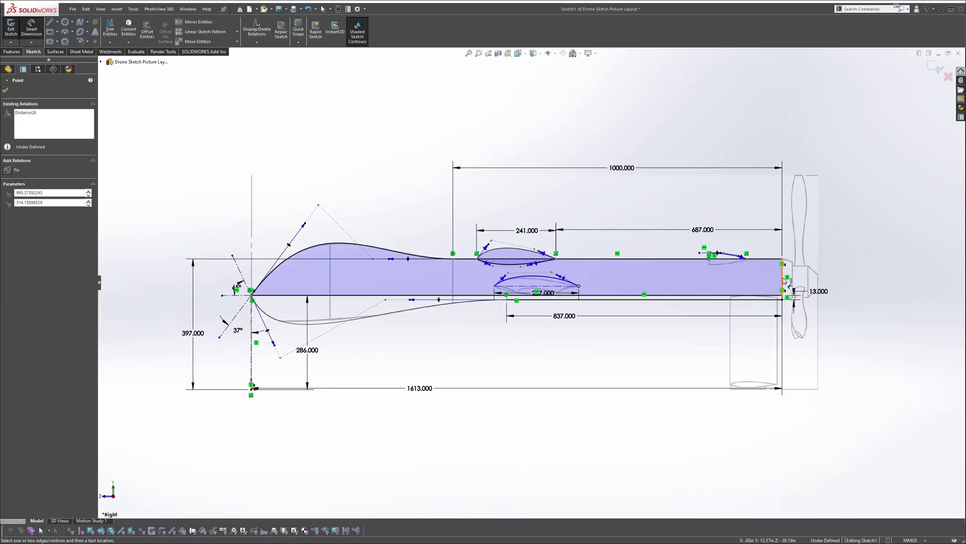
pyautogui.click(579, 288)
pyautogui.click(664, 335)
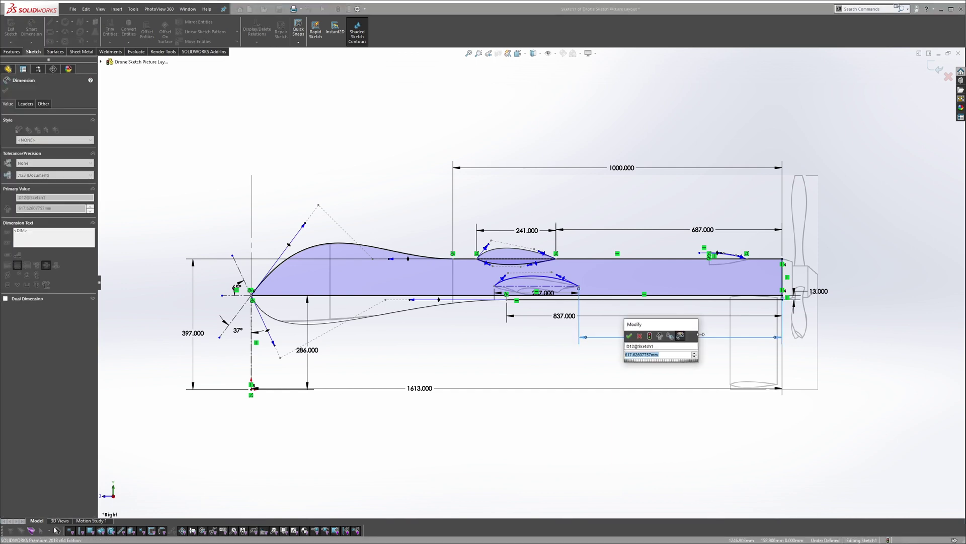
pyautogui.write('617')
pyautogui.press('Return')
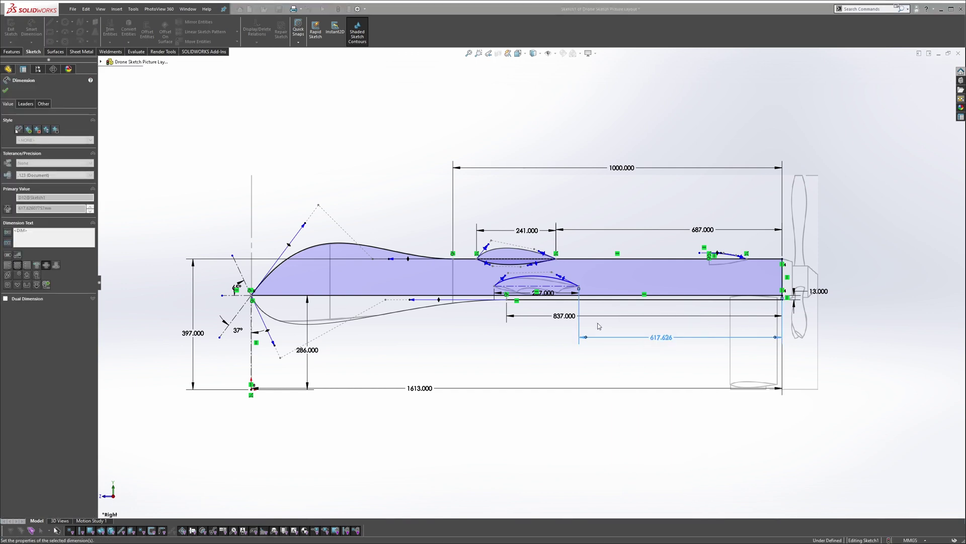
# Adjust the control polygon of the lower airfoil's upper spline to follow the sketch picture.
pyautogui.scroll(-8, 534, 269)
pyautogui.press('Escape')
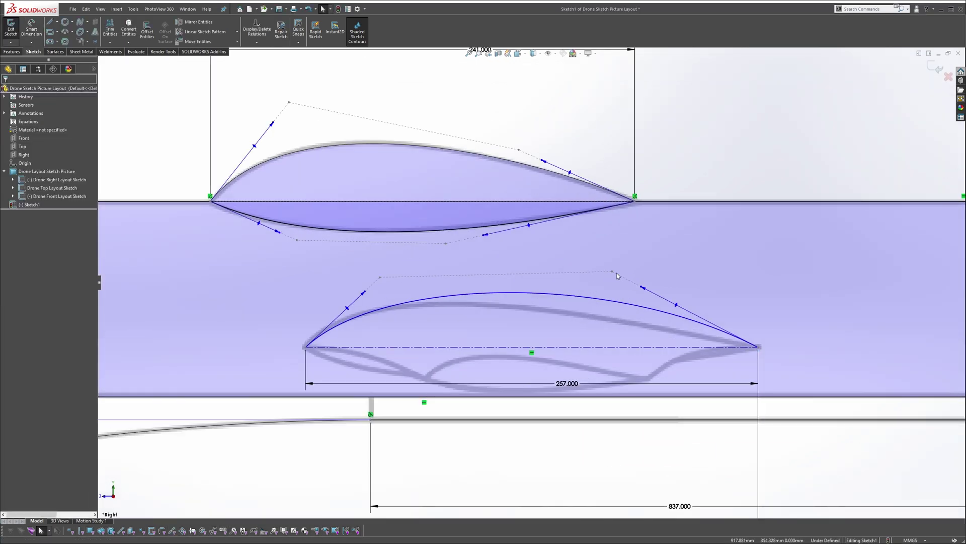
pyautogui.moveTo(612, 273); pyautogui.dragTo(598, 305)
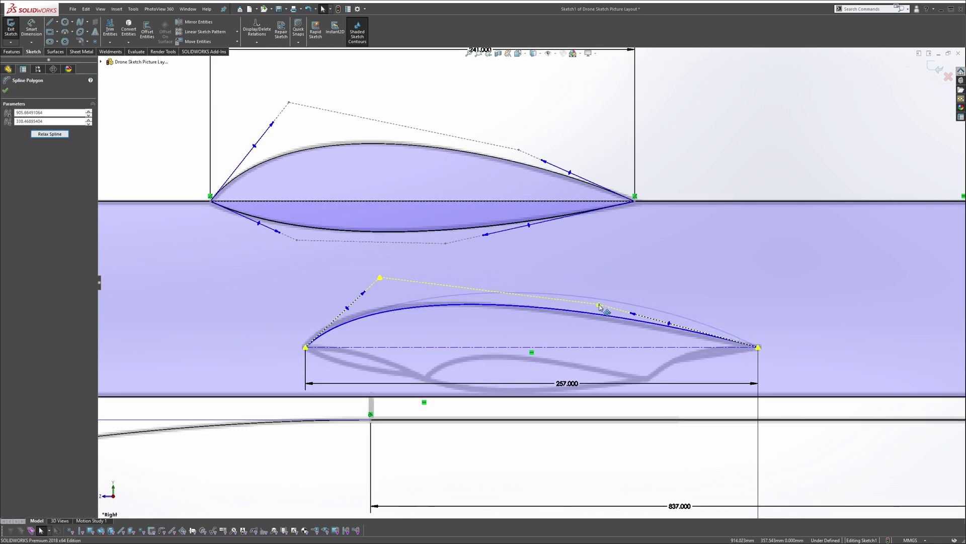
pyautogui.moveTo(378, 281); pyautogui.dragTo(361, 277)
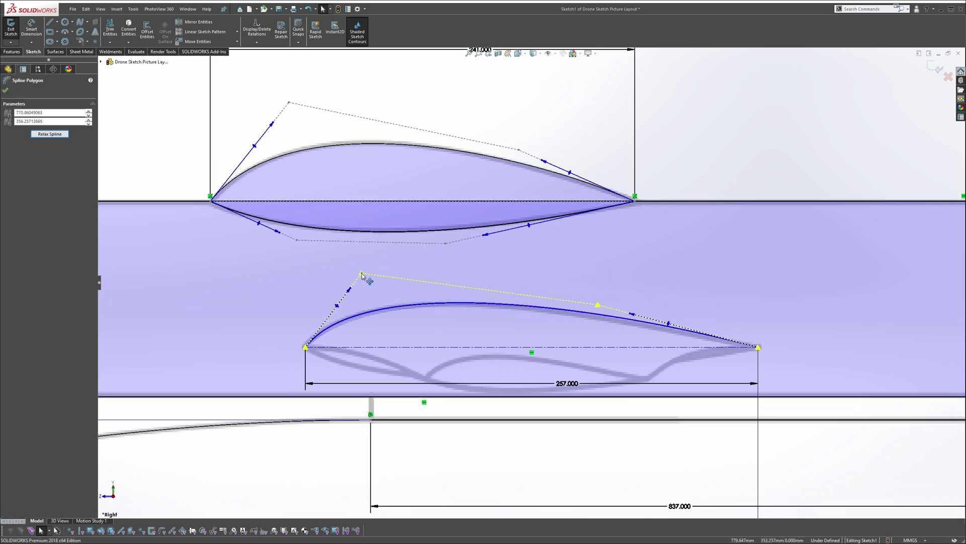
pyautogui.click(700, 296)
# Draw a downward-bowed two-point spline for the lower airfoil's underside, joining its leading and trailing tips.
pyautogui.scroll(3, 531, 282)
pyautogui.press('s')
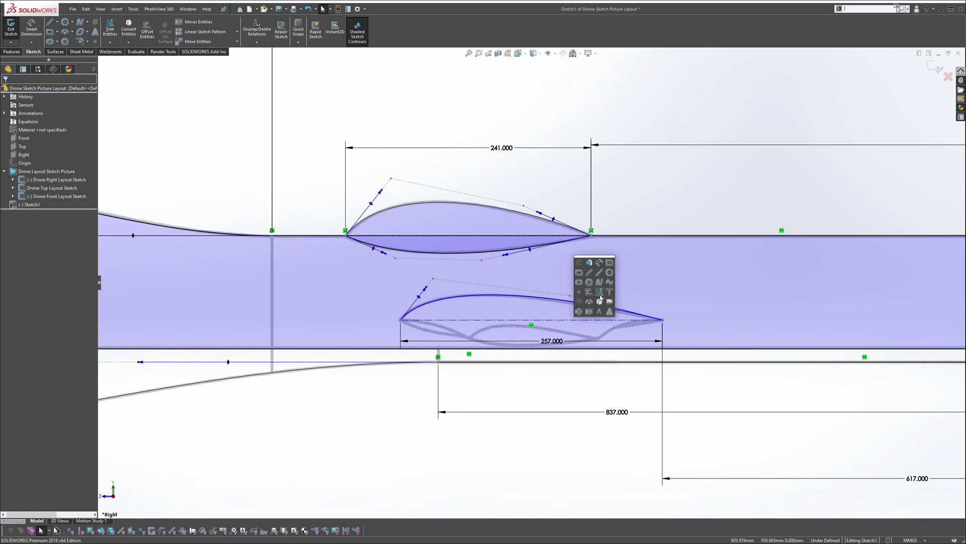
pyautogui.click(600, 294)
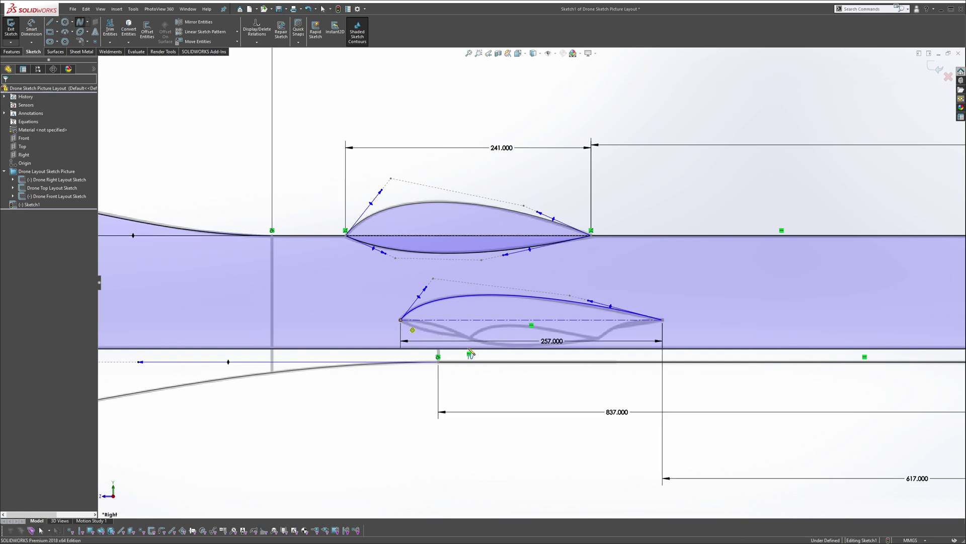
pyautogui.click(401, 320)
pyautogui.doubleClick(621, 335)
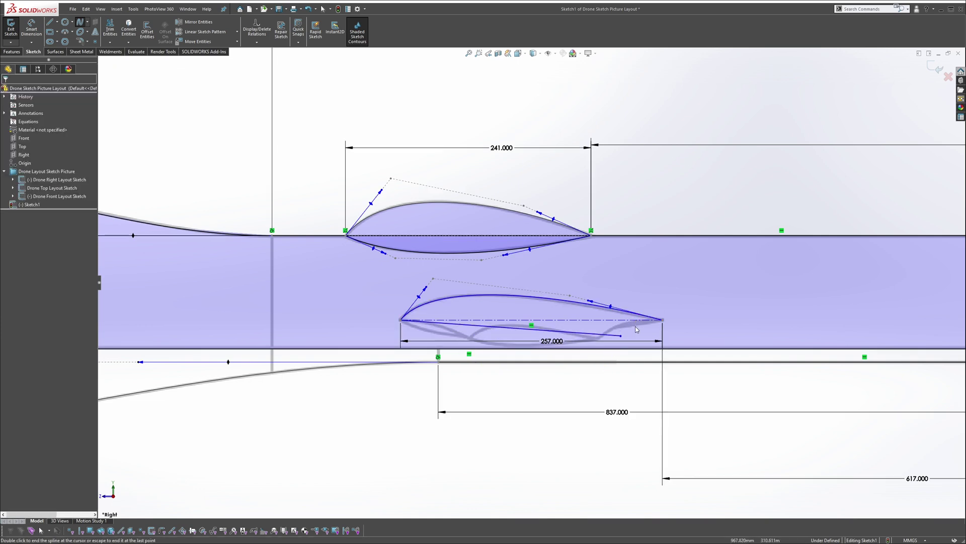
pyautogui.click(586, 335)
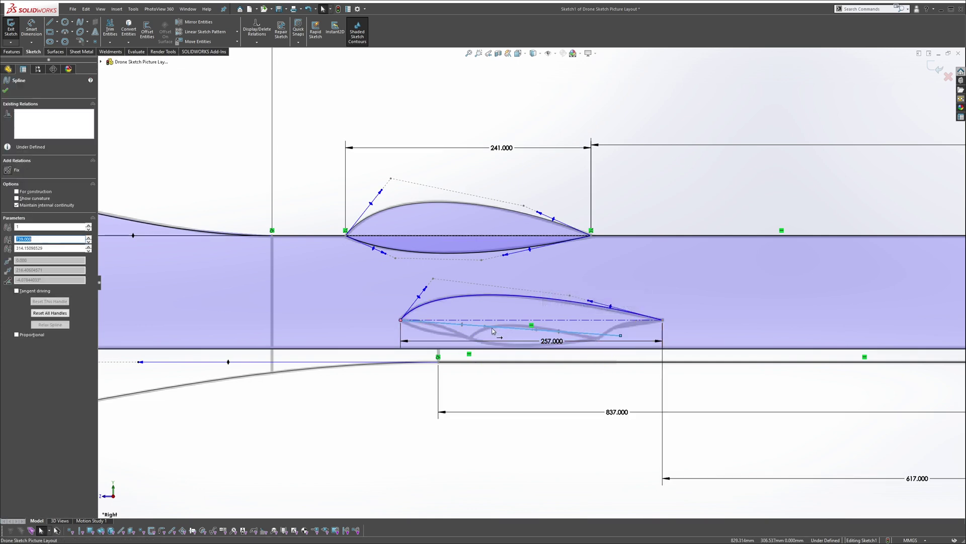
pyautogui.moveTo(486, 327); pyautogui.dragTo(476, 343)
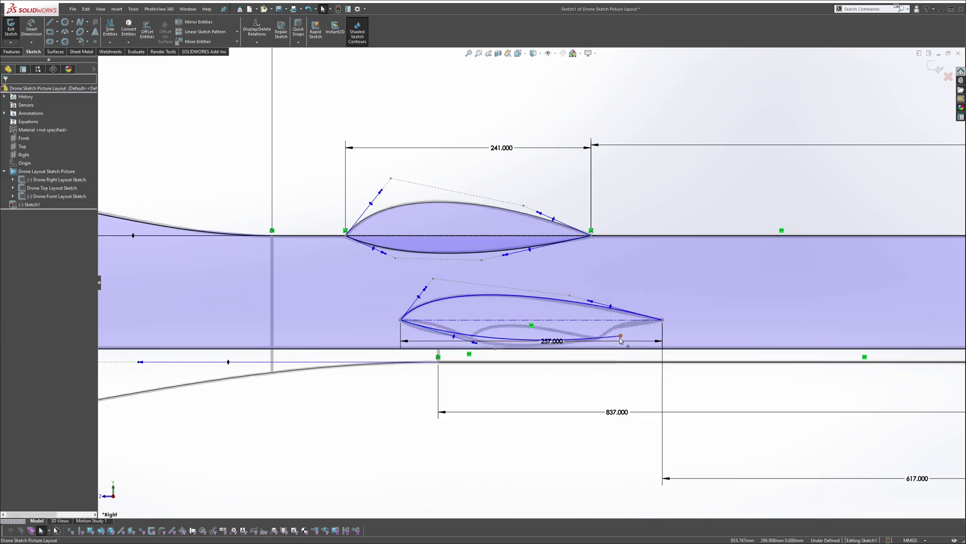
pyautogui.moveTo(621, 335); pyautogui.dragTo(662, 320)
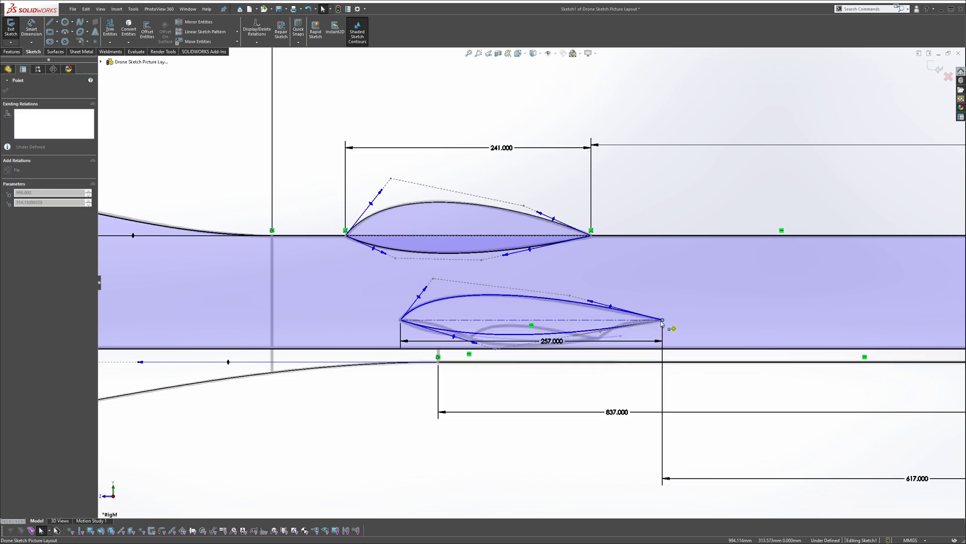
# Move the 257 mm airfoil dimension down, clear of the fuselage profile.
pyautogui.click(516, 335)
pyautogui.scroll(-3, 532, 361)
pyautogui.moveTo(562, 326); pyautogui.dragTo(538, 535)
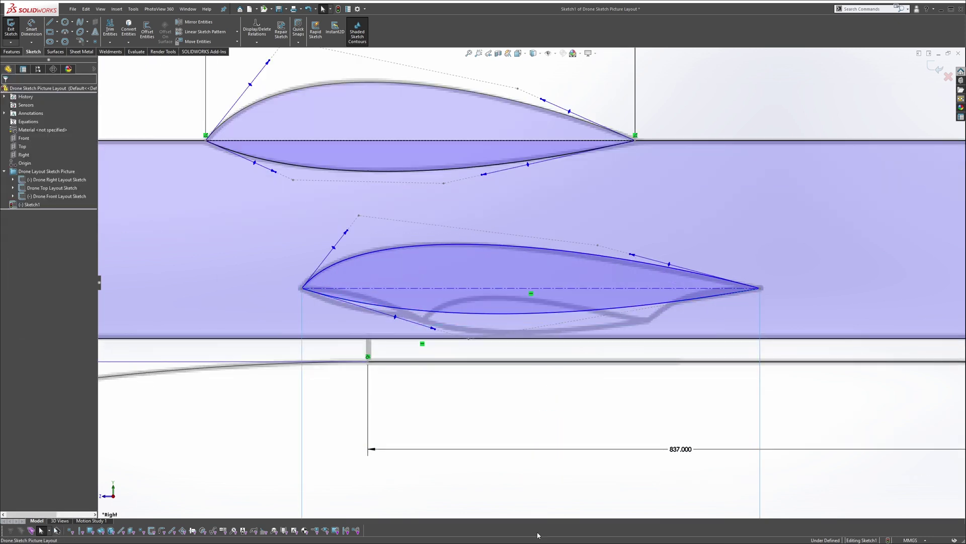
# Adjust both end handles of the lower airfoil's underside spline to match the pictured curve.
pyautogui.click(435, 335)
pyautogui.moveTo(435, 332); pyautogui.dragTo(444, 354)
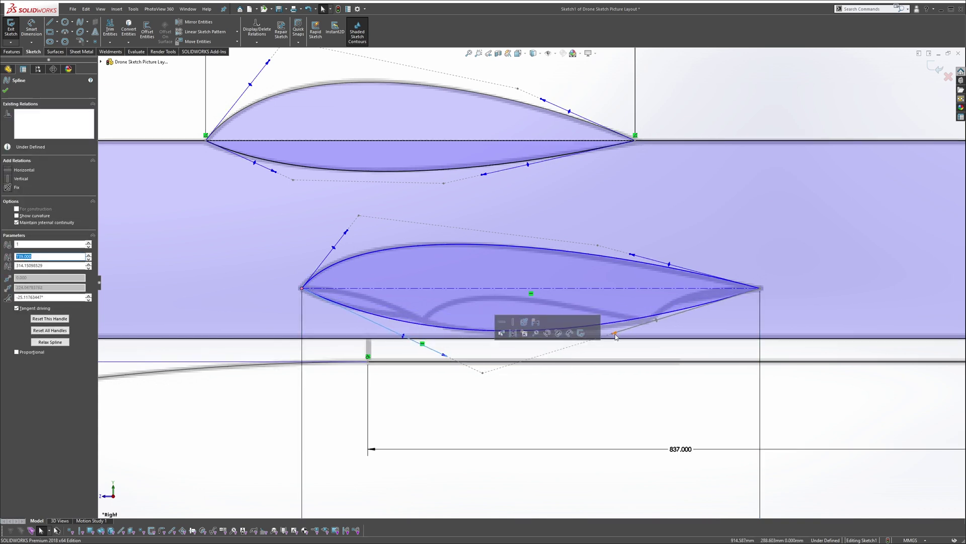
pyautogui.moveTo(614, 333); pyautogui.dragTo(633, 337)
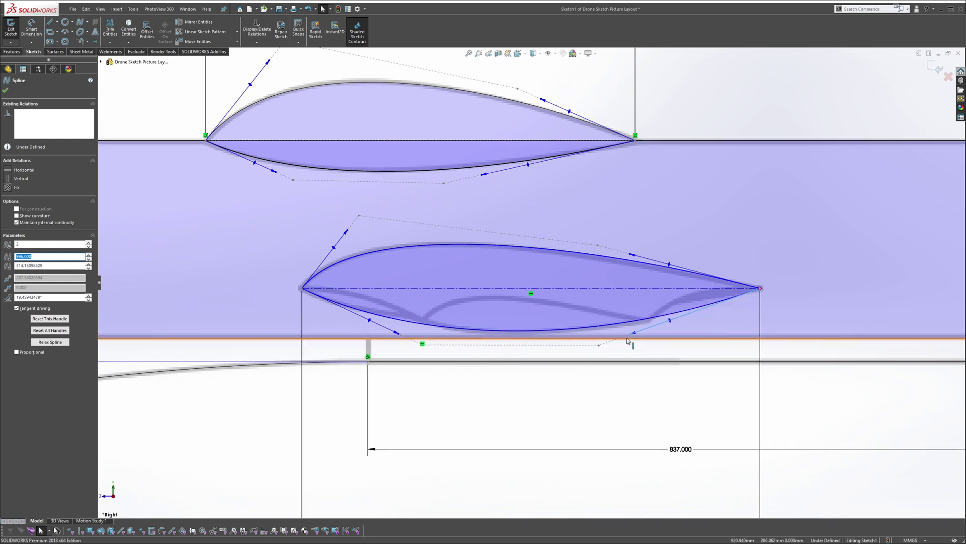
# Reposition the 837 mm dimension below the 257 mm and 617 mm dimensions.
pyautogui.scroll(5, 701, 357)
pyautogui.click(670, 342)
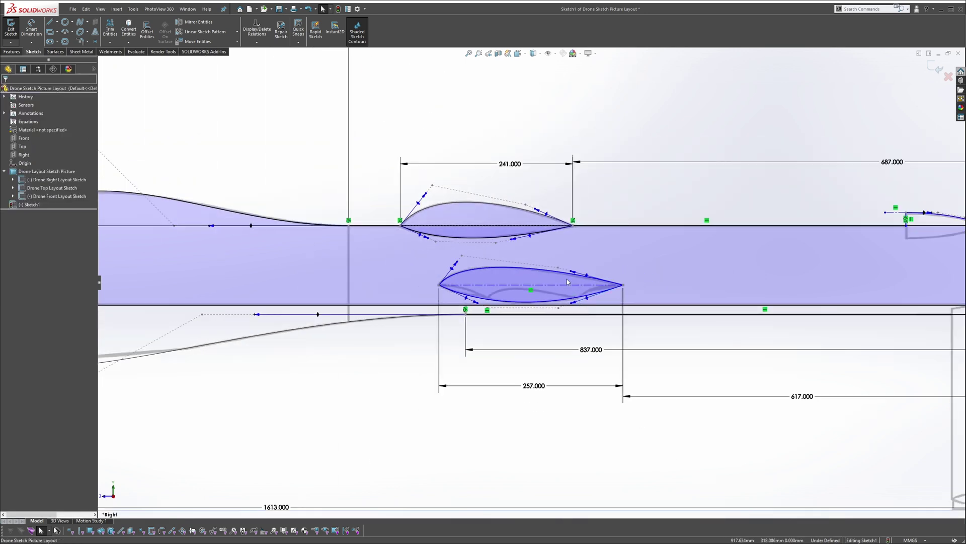
pyautogui.scroll(1, 568, 282)
pyautogui.moveTo(584, 342); pyautogui.dragTo(619, 427)
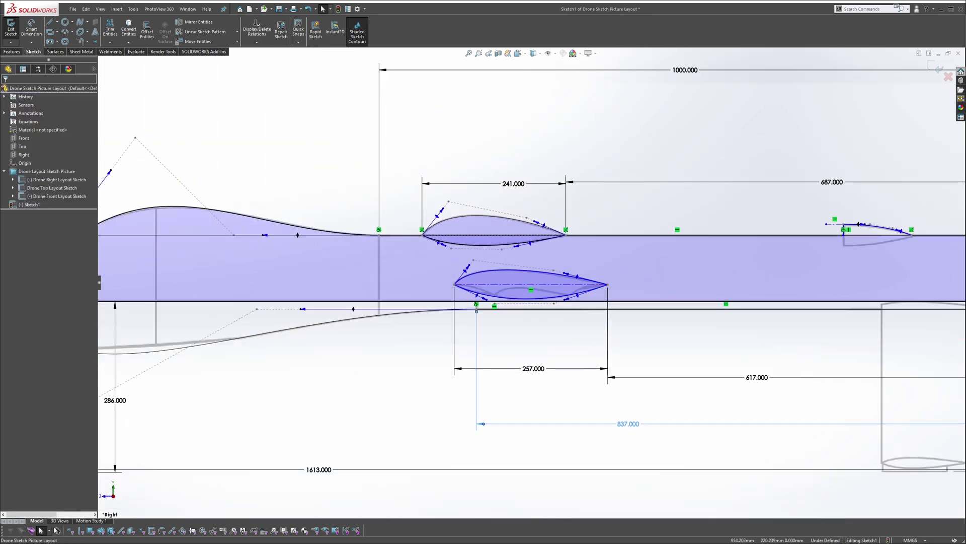
# Draw a horizontal construction line above the nose's upper spline, starting on the vertical reference line at the front.
pyautogui.scroll(4, 583, 312)
pyautogui.click(578, 302)
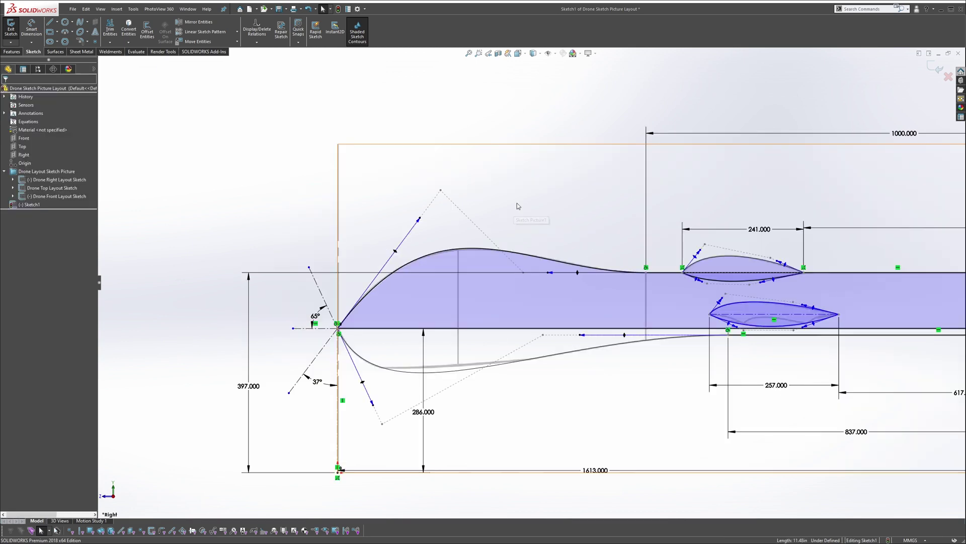
pyautogui.press('s')
pyautogui.click(543, 221)
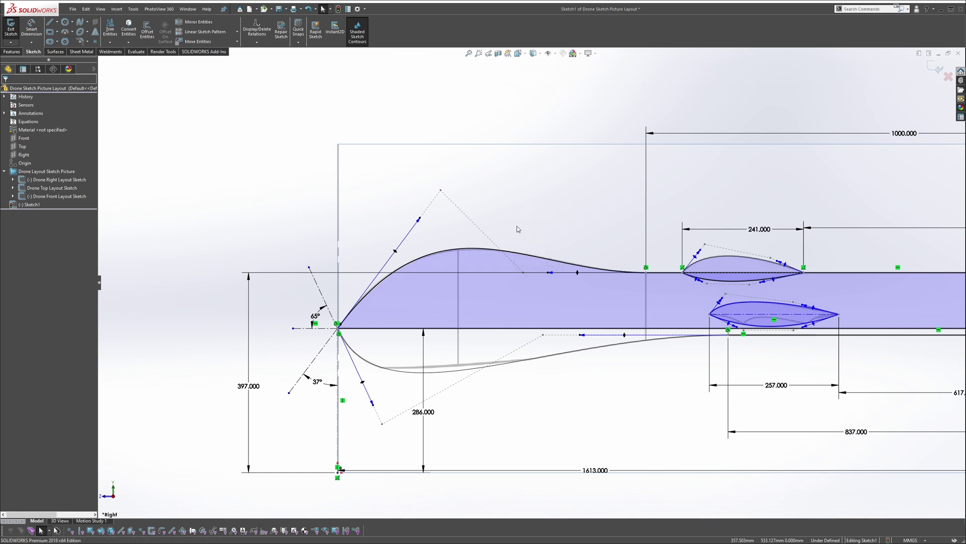
pyautogui.click(338, 232)
pyautogui.press('Escape')
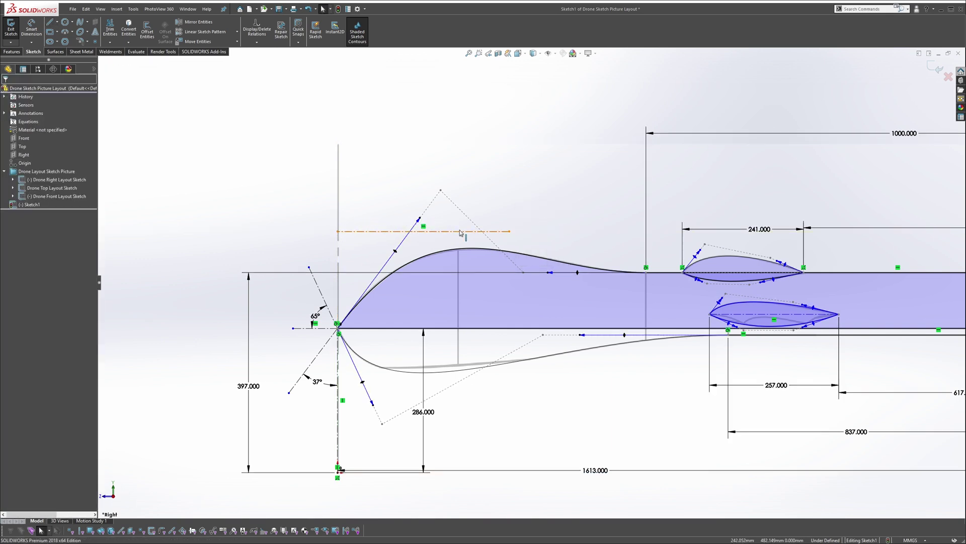
# Make the nose's upper spline tangent to the new horizontal construction line.
pyautogui.click(461, 231)
pyautogui.keyDown('ctrl'); pyautogui.click(470, 250); pyautogui.keyUp('ctrl')
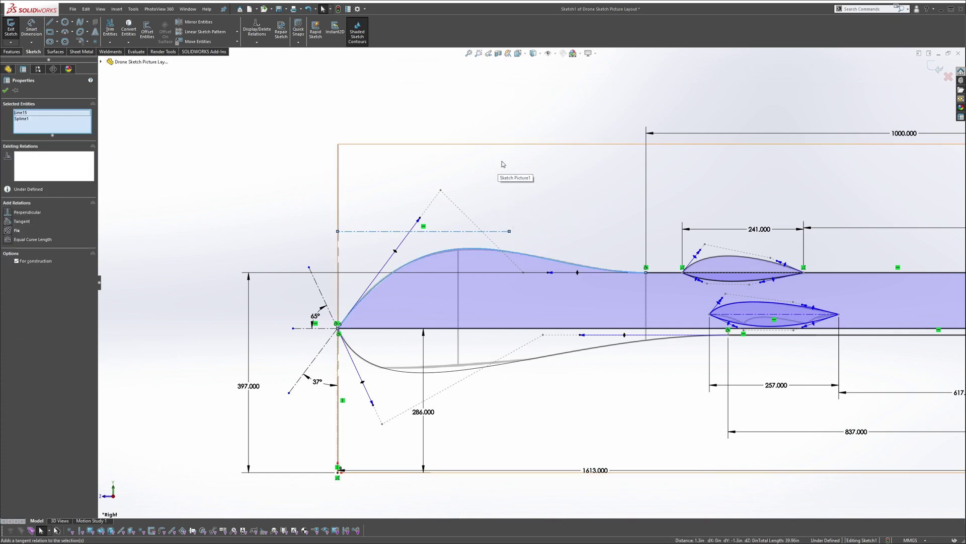
pyautogui.click(19, 222)
pyautogui.click(447, 212)
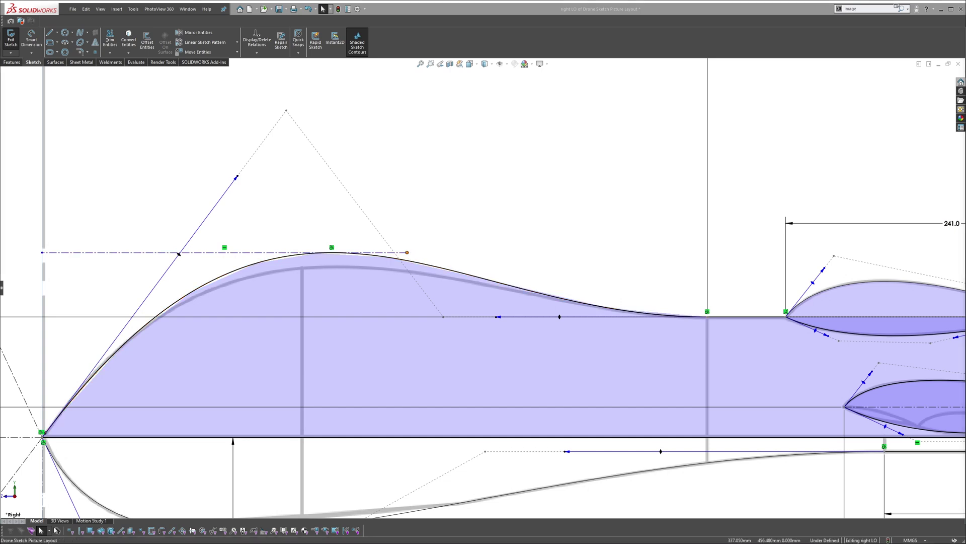
# Make the free endpoint of the tangent construction line coincident with the nose's upper spline.
pyautogui.click(409, 256)
pyautogui.click(410, 248)
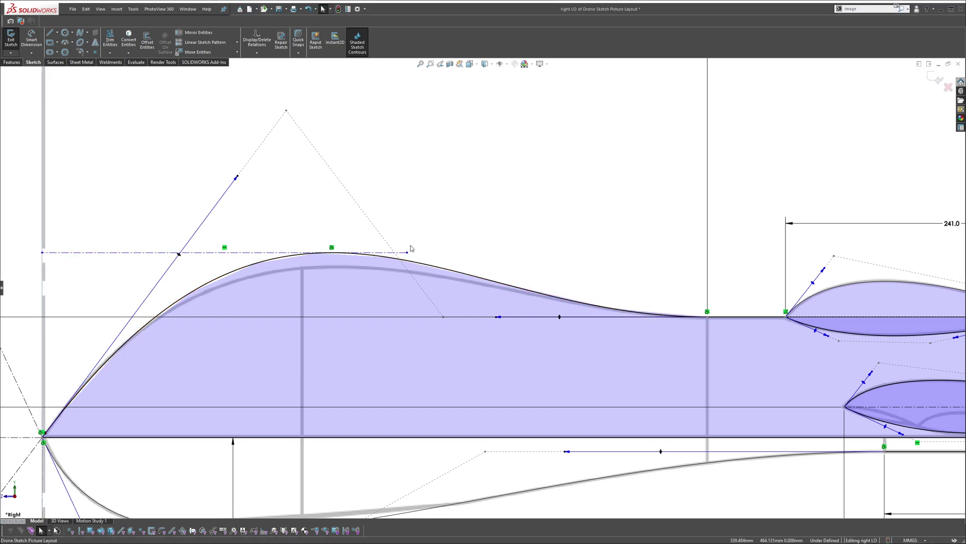
pyautogui.click(444, 268)
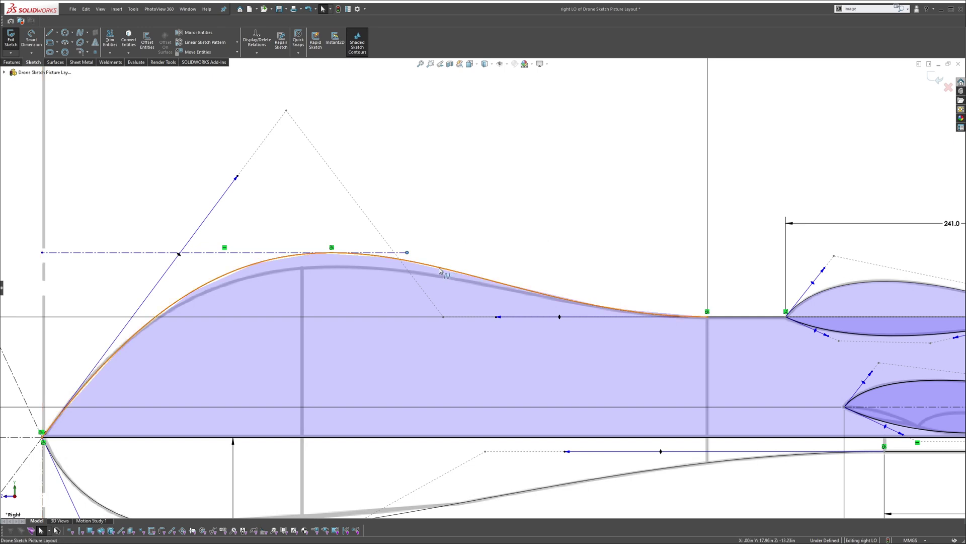
pyautogui.click(439, 268)
pyautogui.click(448, 270)
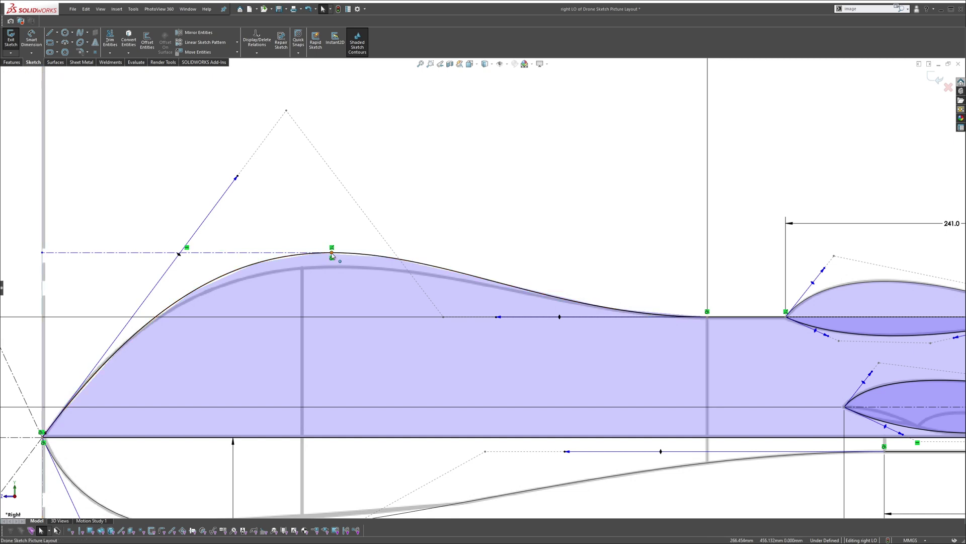
# Try moving the construction line's endpoint on the nose spline to reshape the curve, and undo the move.
pyautogui.moveTo(333, 252)
pyautogui.mouseDown()
pyautogui.moveTo(370, 247)
pyautogui.moveTo(350, 247)
pyautogui.mouseUp()
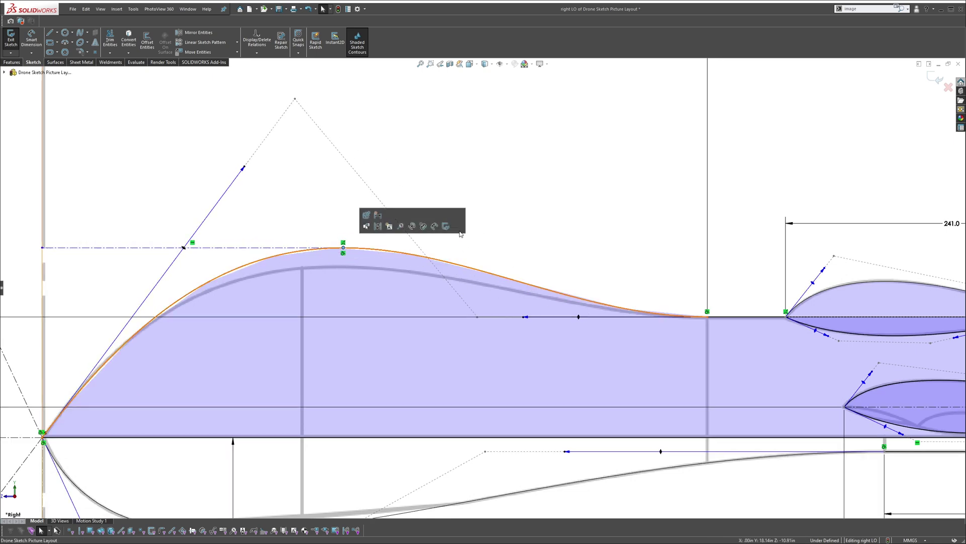
pyautogui.press('Escape')
pyautogui.hotkey('ctrl', 'z')
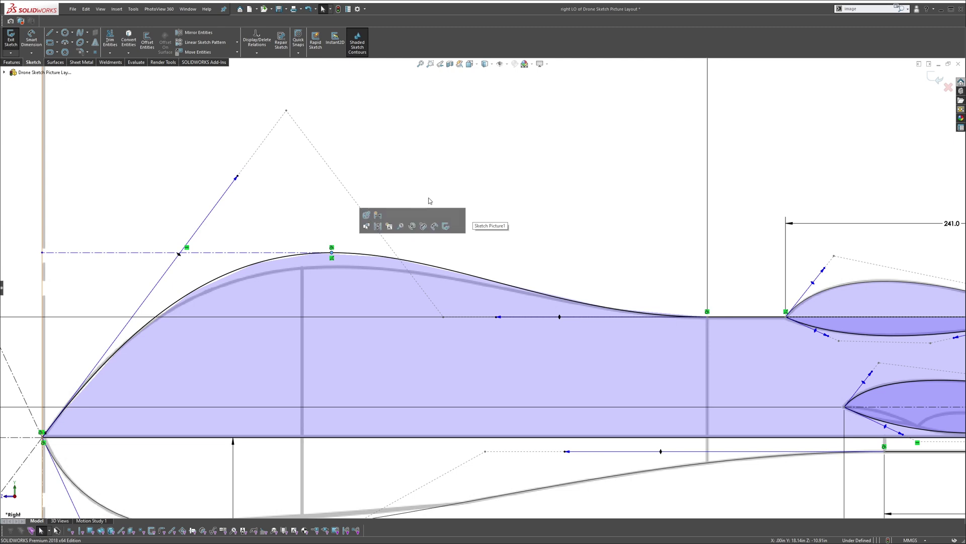
# Reshape the nose's upper spline to follow the picture by lowering its tangent point to the traced crest and shortening its rear tangent handle.
pyautogui.scroll(3, 357, 272)
pyautogui.scroll(-5, 405, 265)
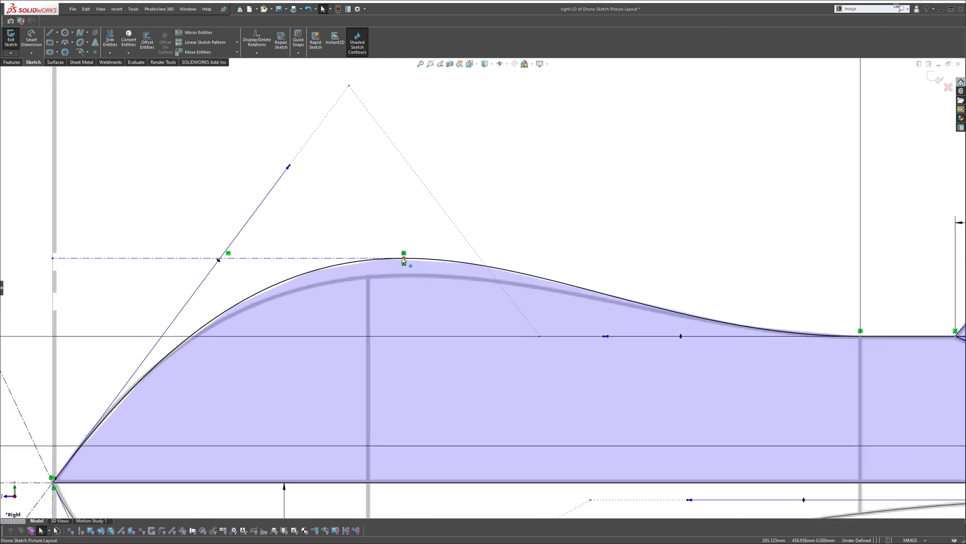
pyautogui.moveTo(404, 262); pyautogui.dragTo(402, 275)
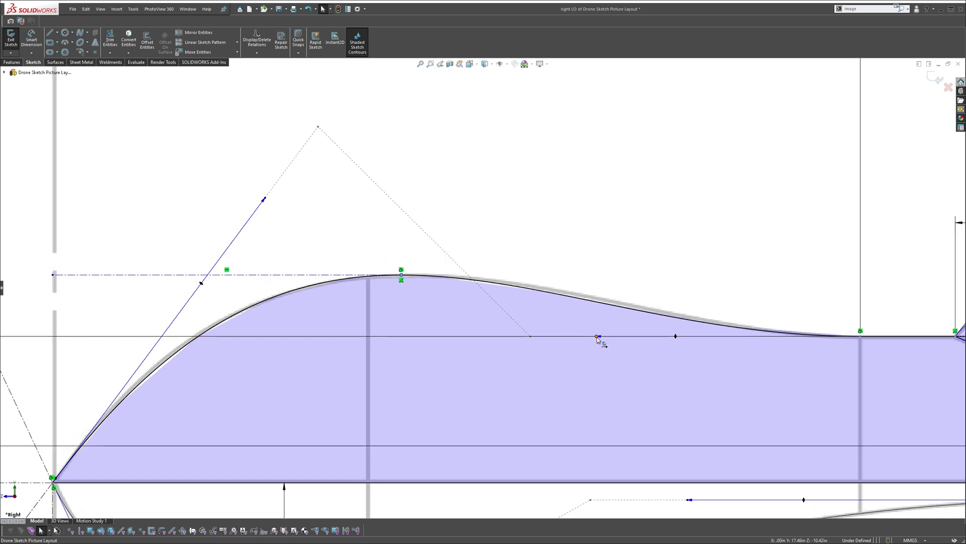
pyautogui.moveTo(602, 337); pyautogui.dragTo(618, 338)
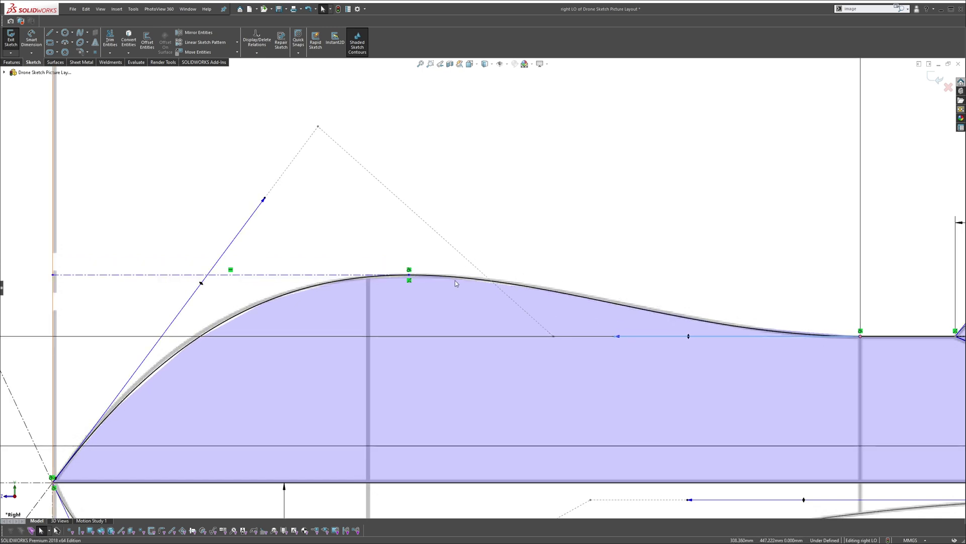
# Dimension the height of the nose's horizontal tangent construction line above the origin as 443 mm.
pyautogui.press('s')
pyautogui.click(508, 240)
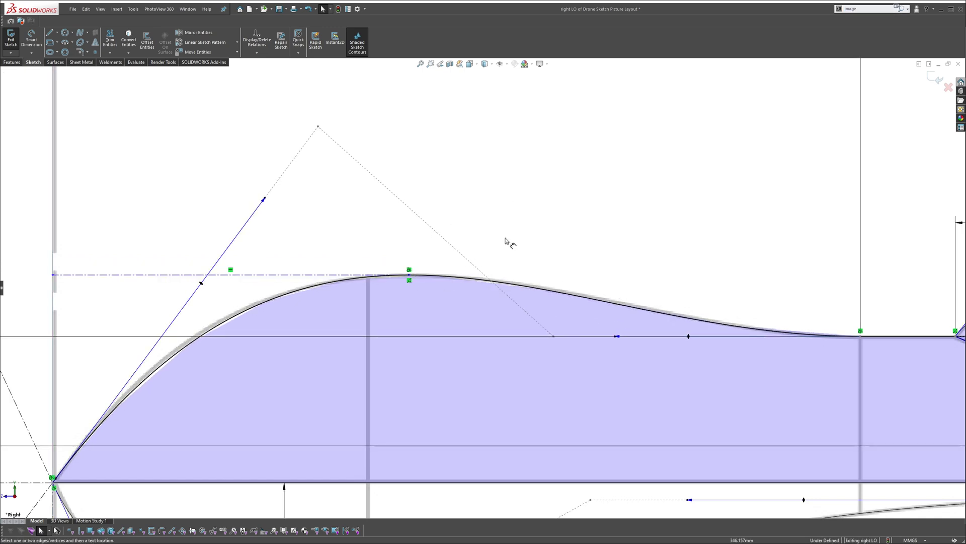
pyautogui.click(404, 277)
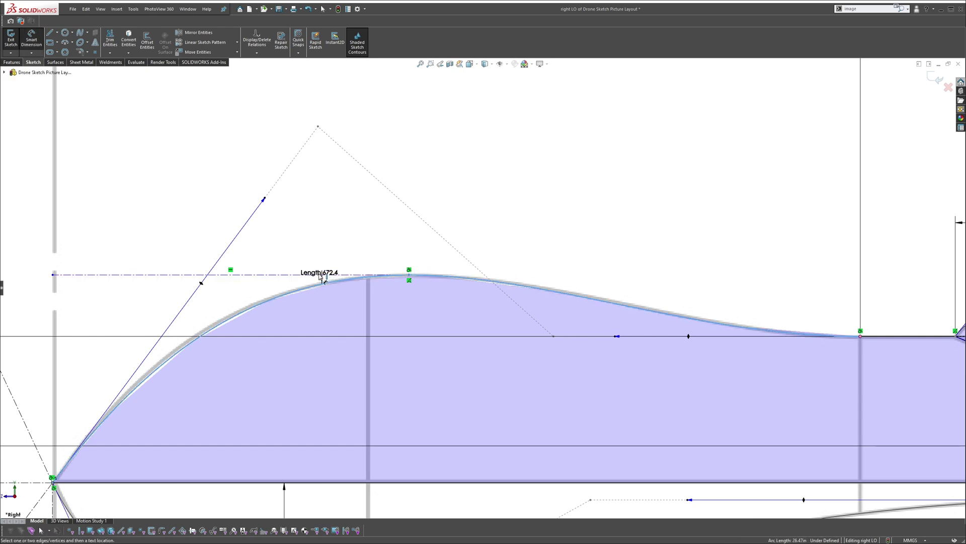
pyautogui.press('Escape')
pyautogui.press('f')
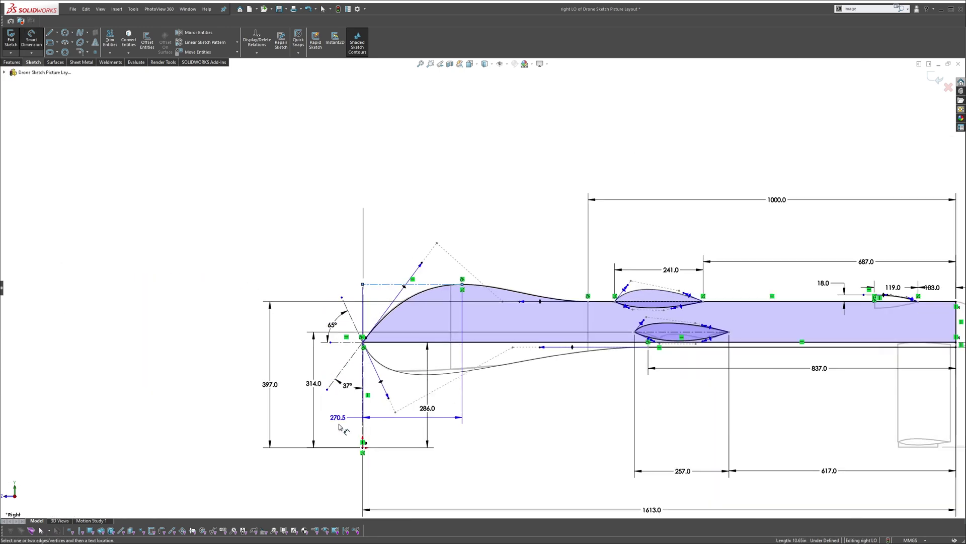
pyautogui.click(245, 350)
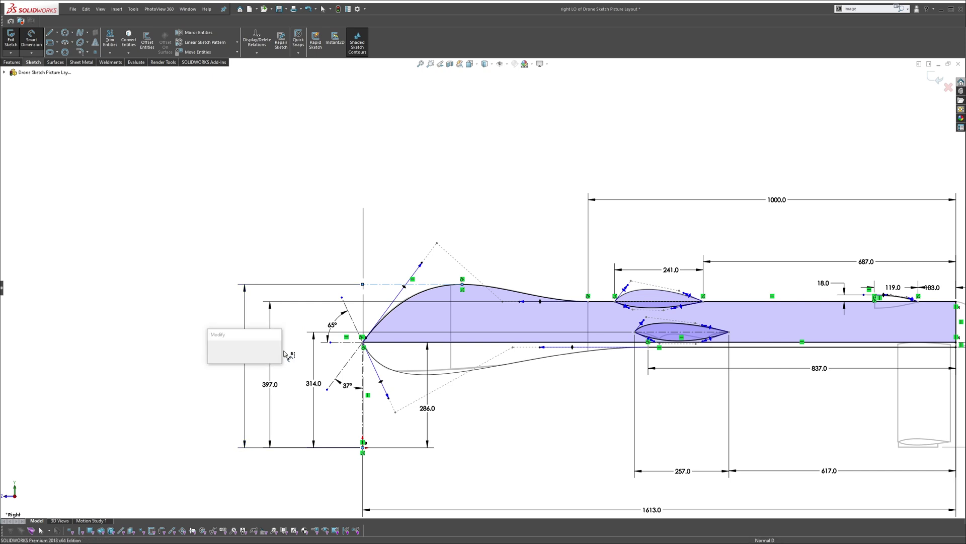
pyautogui.write('44')
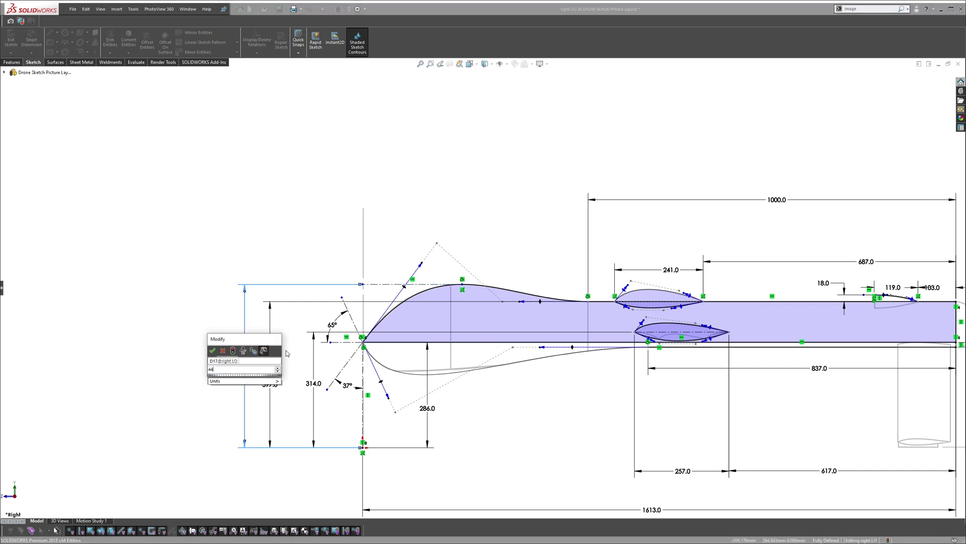
pyautogui.write('3')
pyautogui.press('Return')
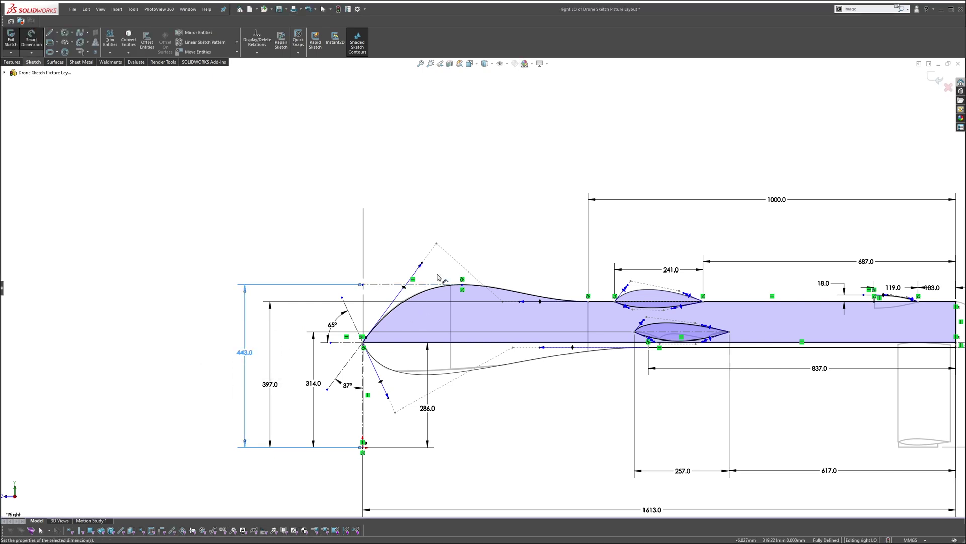
# Check the nose spline's fit against the picture, exit the side-profile sketch and save the part.
pyautogui.scroll(-3, 495, 304)
pyautogui.scroll(-3, 495, 304)
pyautogui.press('Escape')
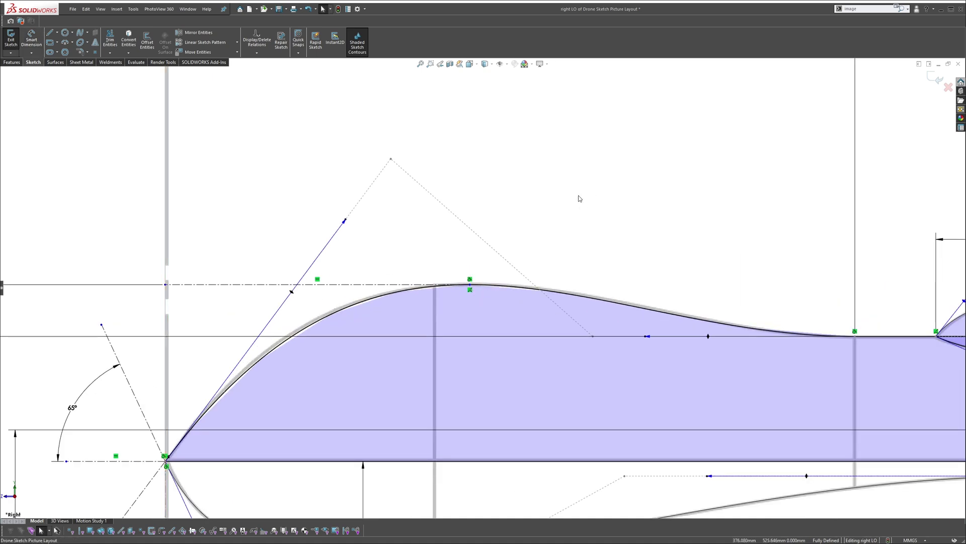
pyautogui.click(471, 285)
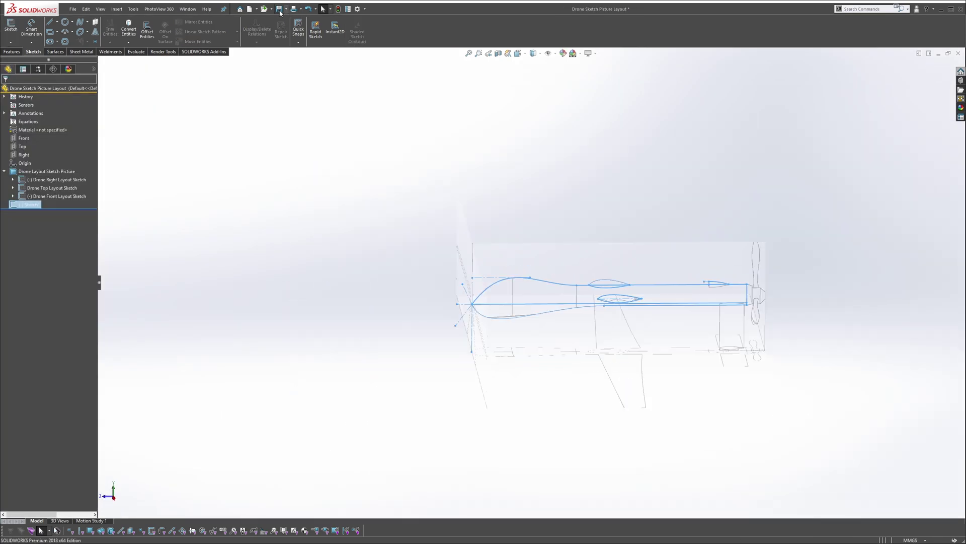
pyautogui.click(413, 244)
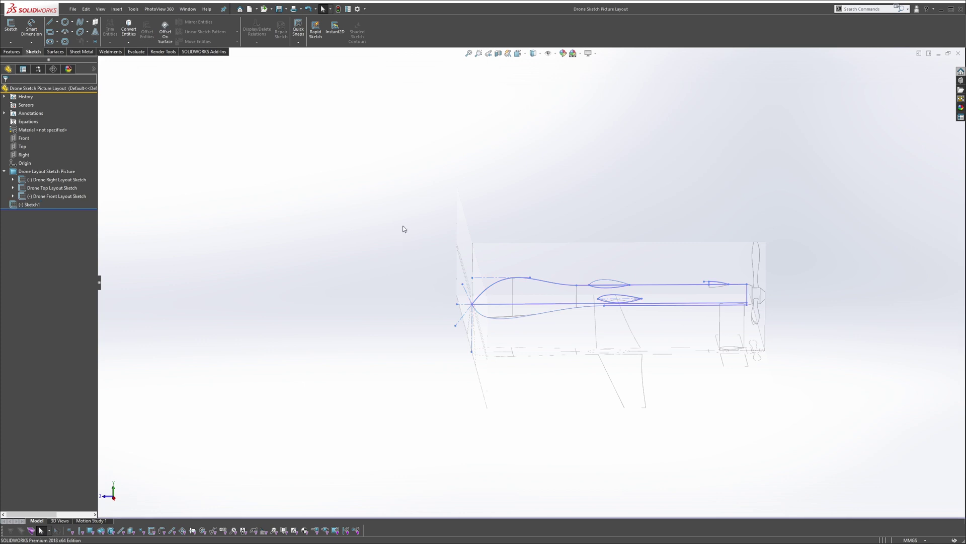
# Rename the side-profile sketch as "right LO".
pyautogui.click(30, 204)
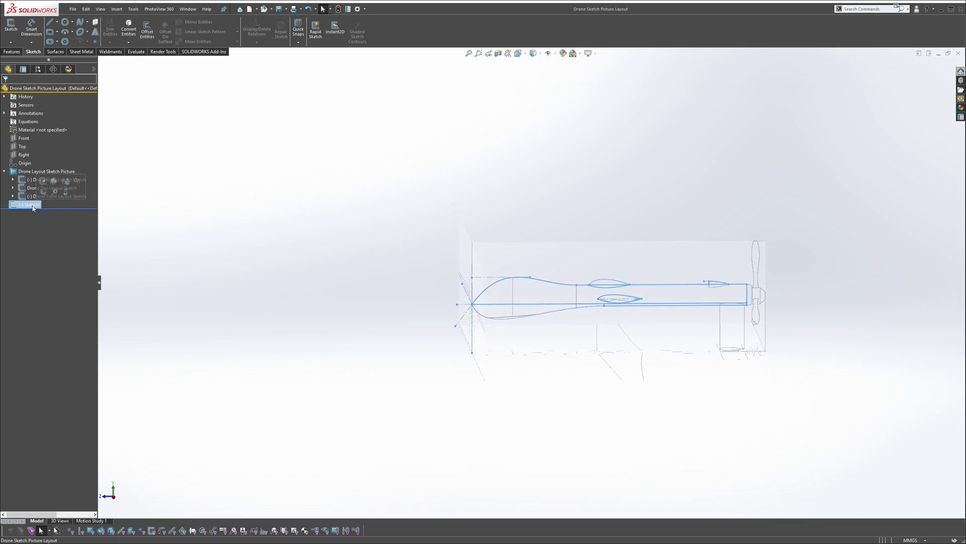
pyautogui.click(30, 204)
pyautogui.write('right')
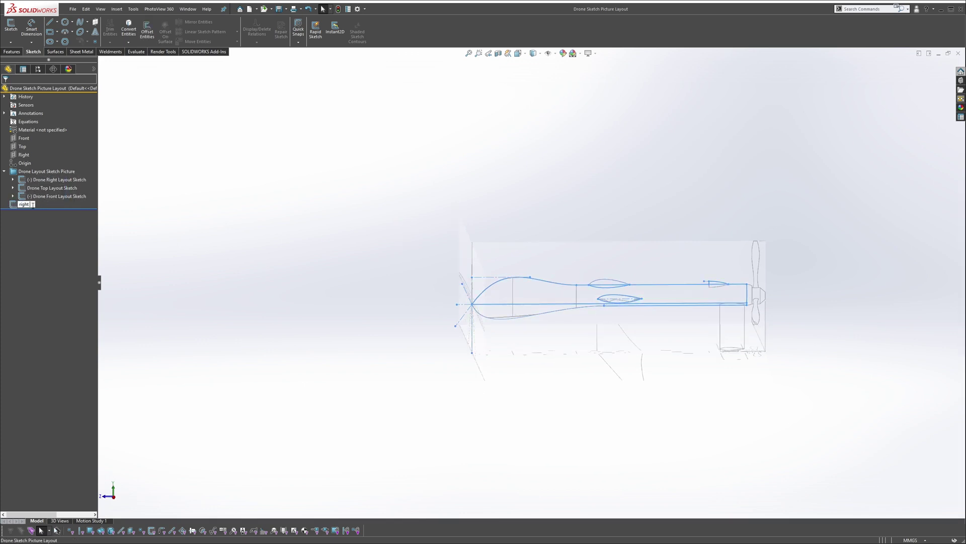
pyautogui.write(' LO')
pyautogui.click(248, 213)
# Start a new sketch on the Top plane.
pyautogui.moveTo(336, 205)
pyautogui.mouseDown(button='middle')
pyautogui.moveTo(429, 211)
pyautogui.moveTo(389, 268)
pyautogui.moveTo(382, 363)
pyautogui.mouseUp(button='middle')
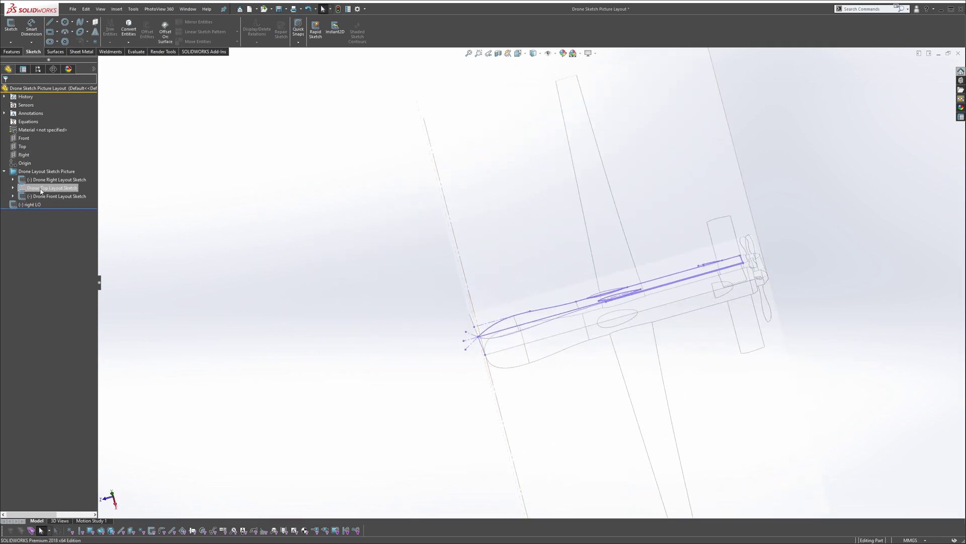
pyautogui.moveTo(487, 257)
pyautogui.mouseDown(button='middle')
pyautogui.moveTo(518, 237)
pyautogui.moveTo(526, 316)
pyautogui.moveTo(528, 301)
pyautogui.mouseUp(button='middle')
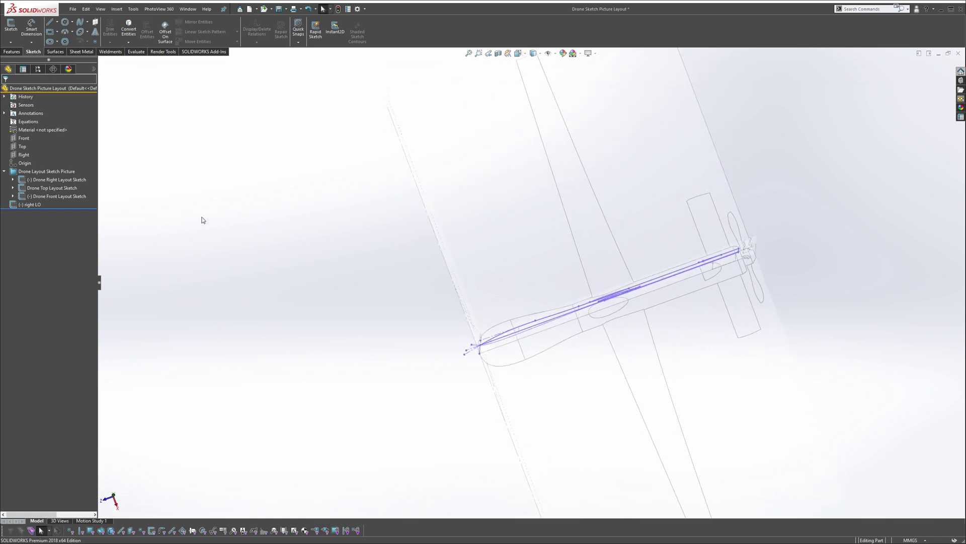
pyautogui.click(26, 147)
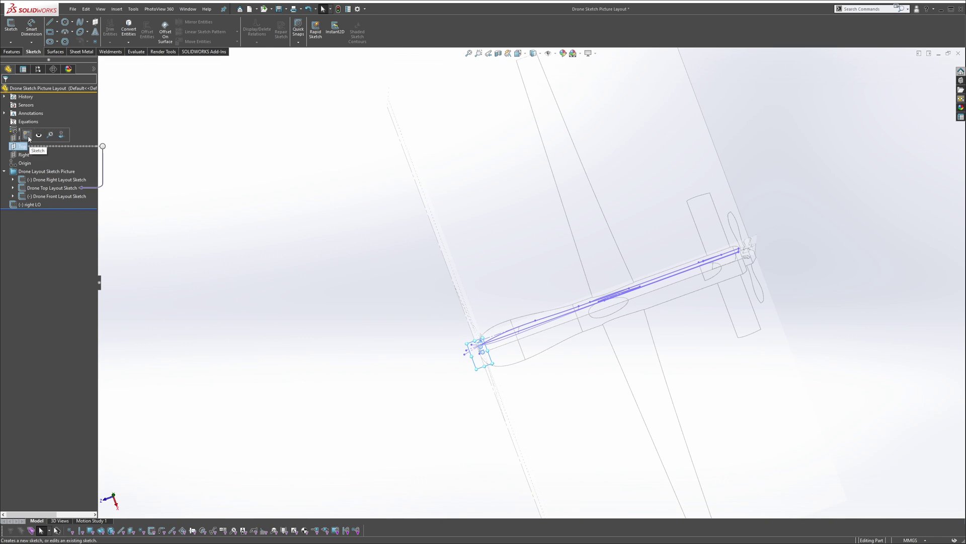
pyautogui.click(28, 135)
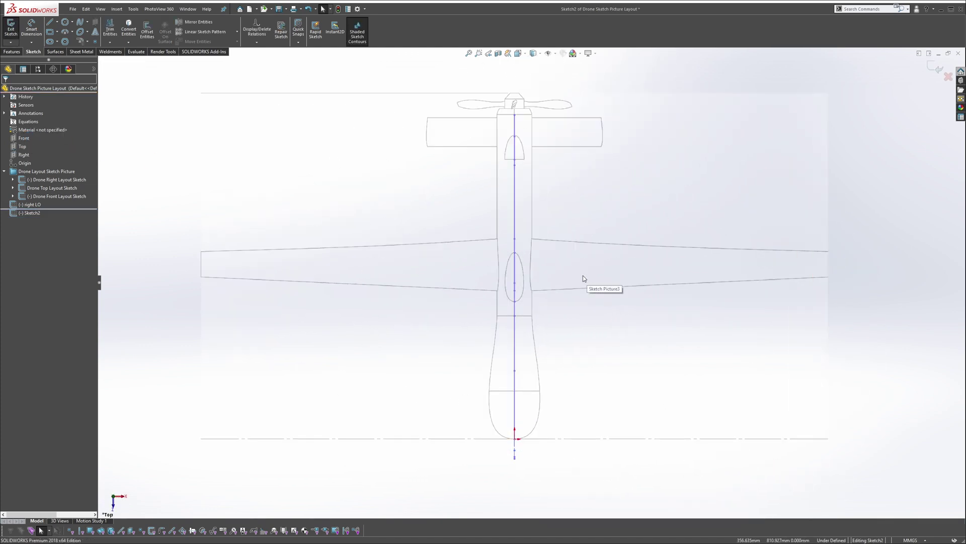
# Draw a horizontal line about 86 mm long from the fuselage centreline's rear end to the fuselage's side edge.
pyautogui.press('s')
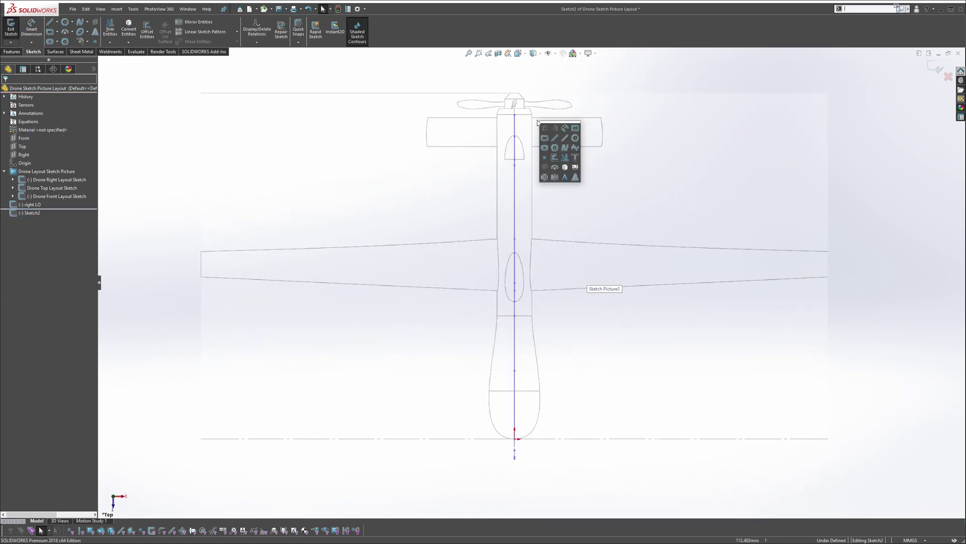
pyautogui.click(555, 137)
pyautogui.scroll(-2, 550, 134)
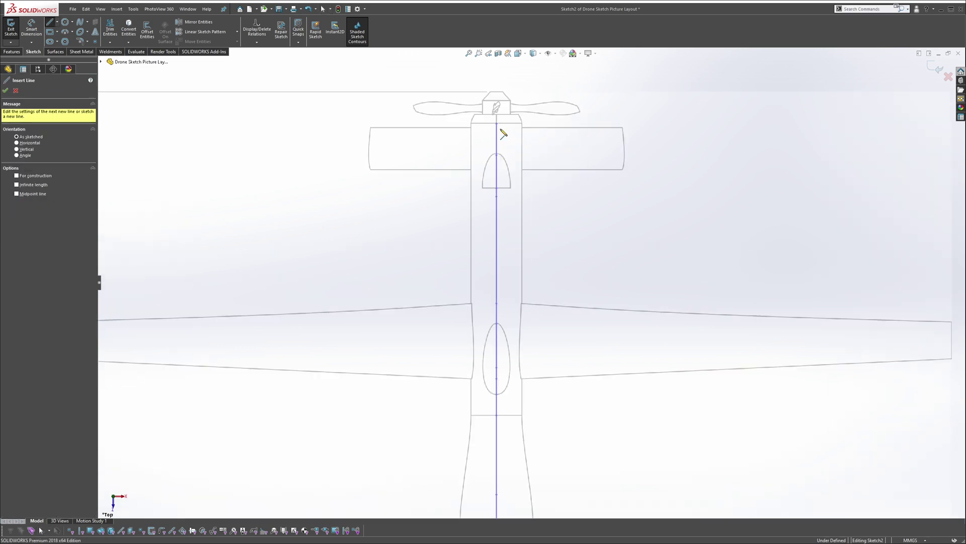
pyautogui.scroll(-4, 500, 130)
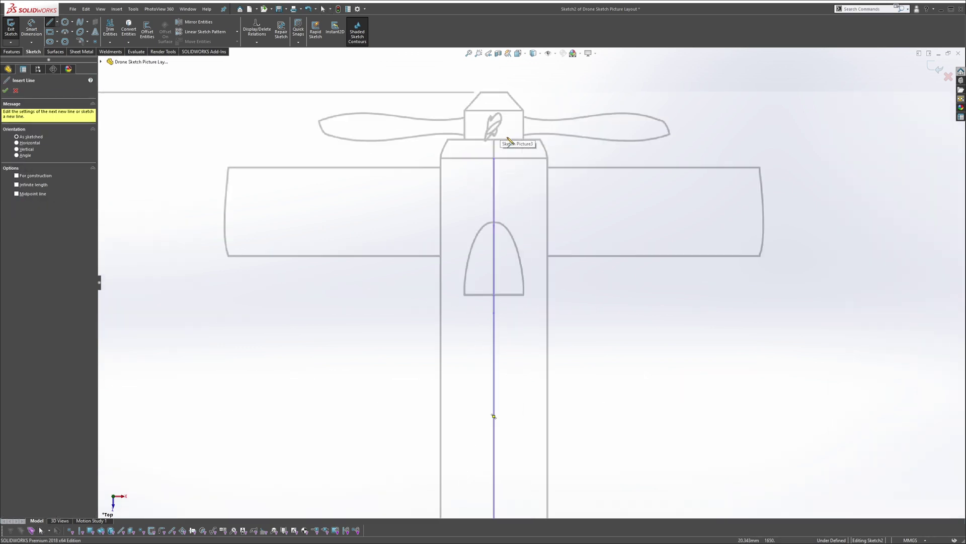
pyautogui.click(493, 175)
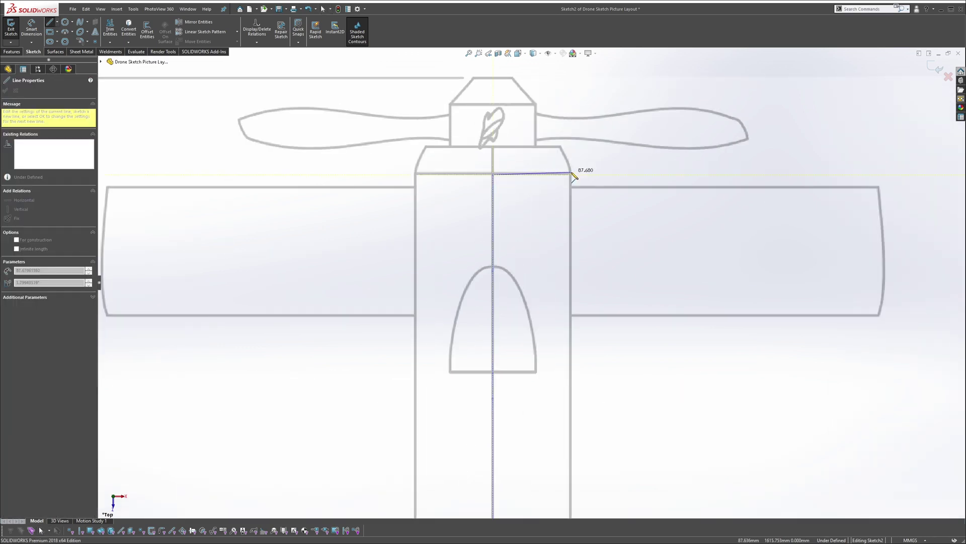
pyautogui.click(572, 177)
# Draw a vertical line about 1000 mm long along the fuselage's side, joining the start of the nose section to the rear horizontal line.
pyautogui.scroll(5, 568, 226)
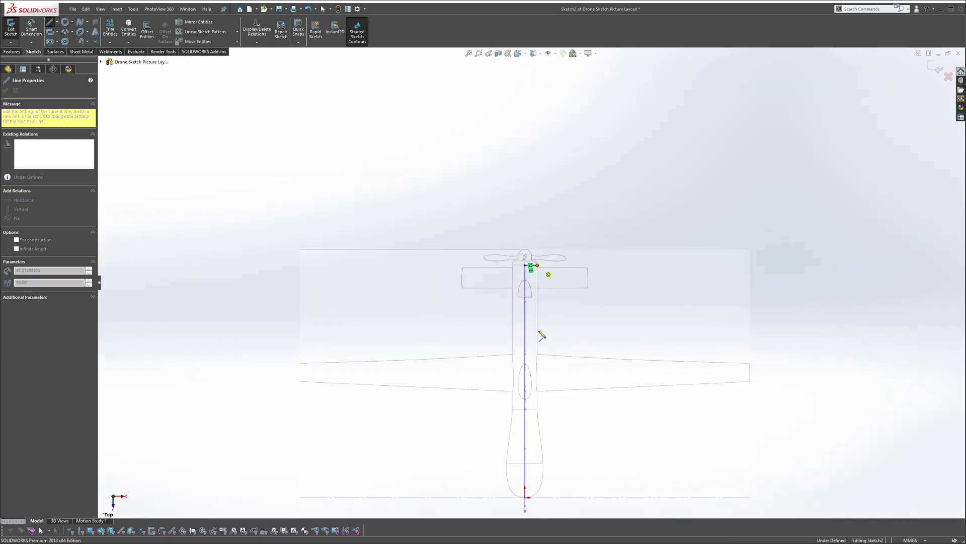
pyautogui.press('a')
pyautogui.scroll(-6, 542, 380)
pyautogui.scroll(-1, 544, 366)
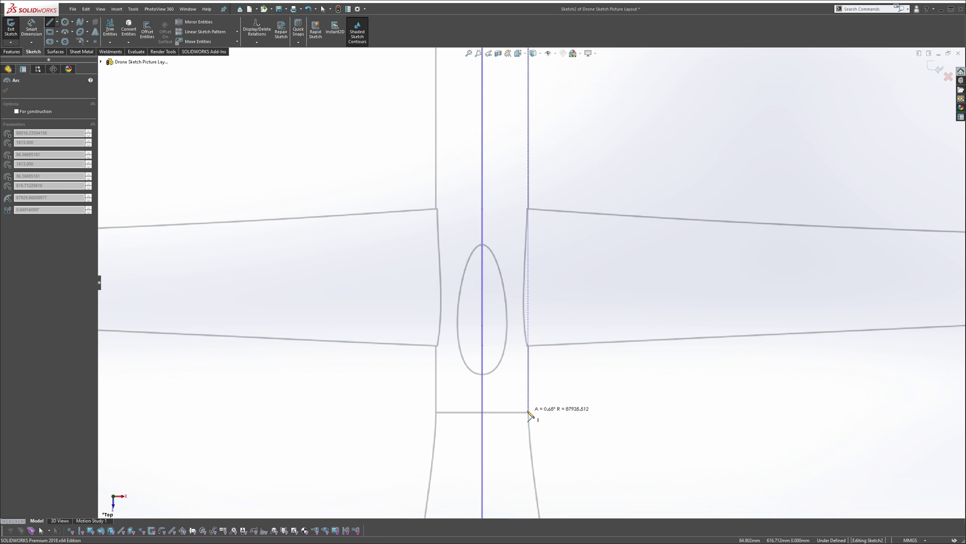
pyautogui.click(529, 413)
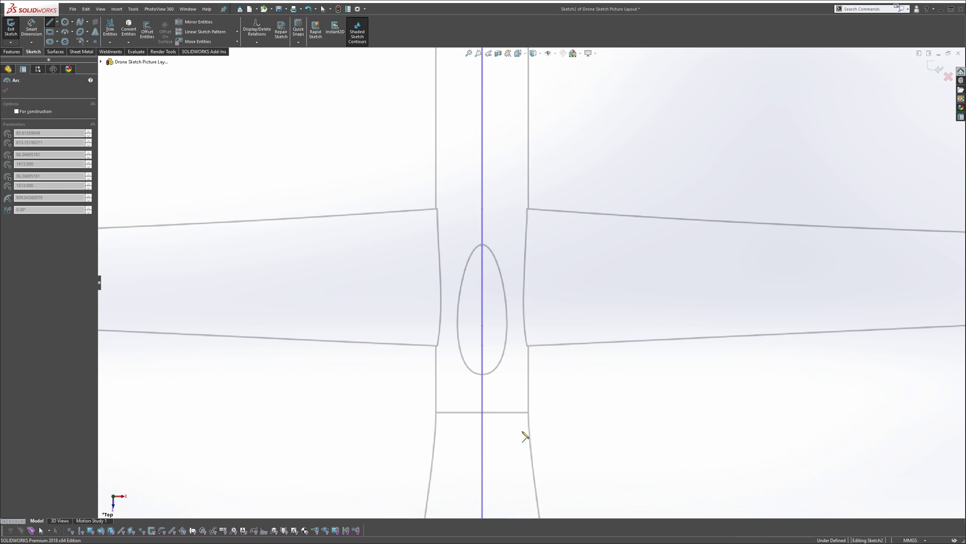
pyautogui.scroll(1, 534, 416)
pyautogui.scroll(4, 533, 287)
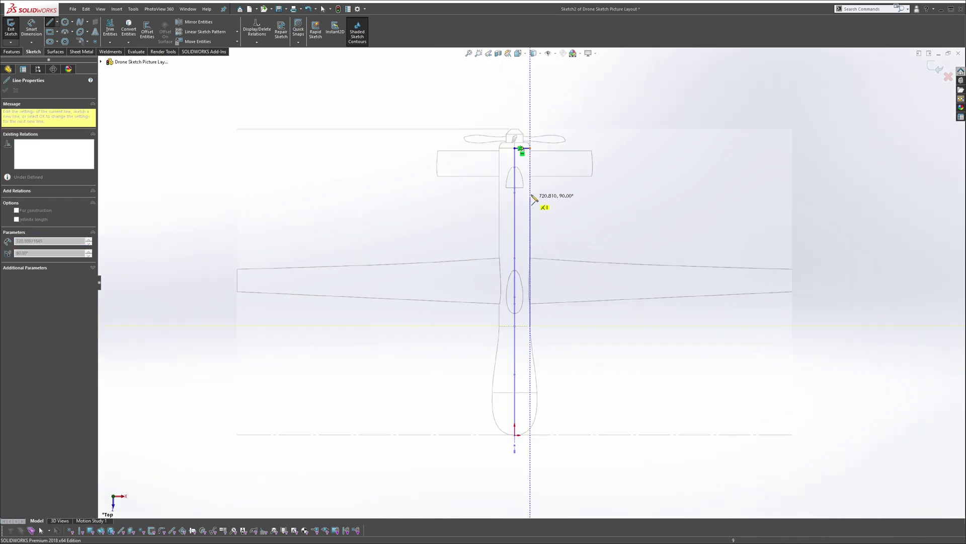
pyautogui.click(531, 149)
pyautogui.press('Escape')
# Draw a two-point spline from the side line's front end to the nose outline and bow it outward toward the picture's contour.
pyautogui.scroll(-3, 550, 328)
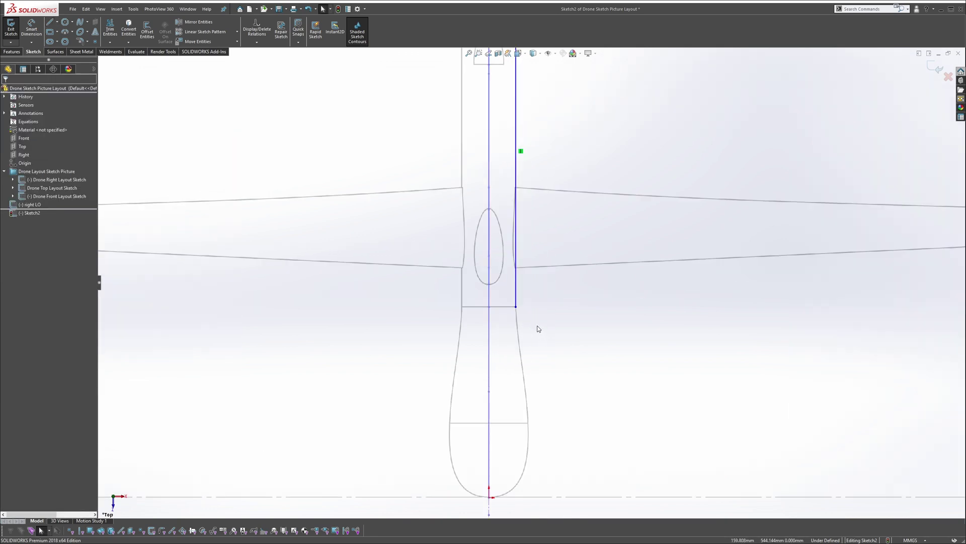
pyautogui.press('s')
pyautogui.click(565, 346)
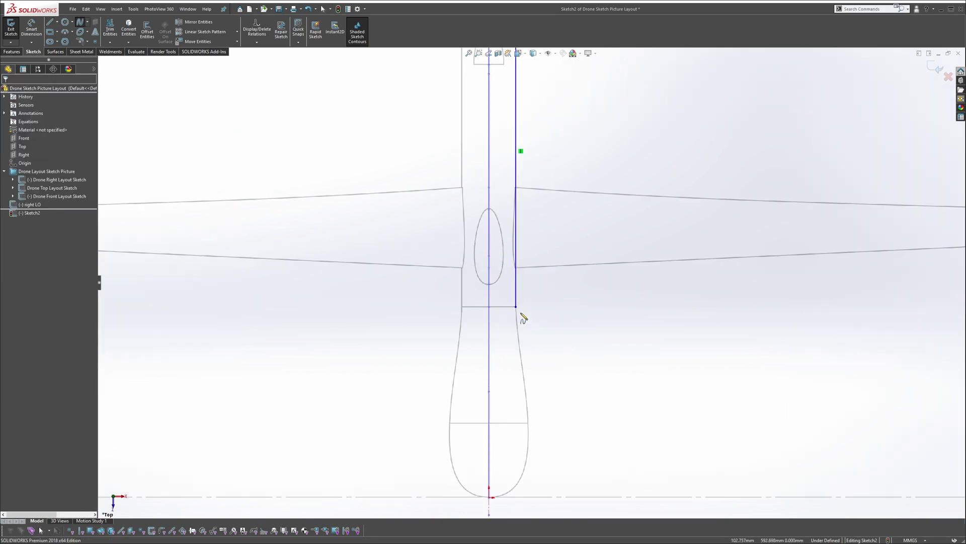
pyautogui.click(521, 479)
pyautogui.press('Escape')
pyautogui.click(520, 377)
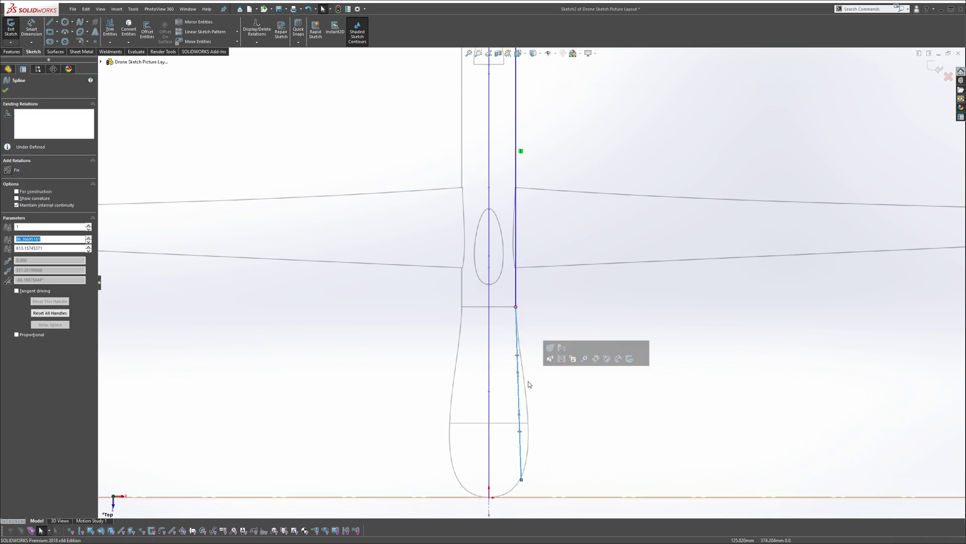
pyautogui.moveTo(522, 377); pyautogui.dragTo(536, 379)
# Dimension the fuselage's half-width at the rear horizontal line as 86 mm.
pyautogui.scroll(3, 529, 277)
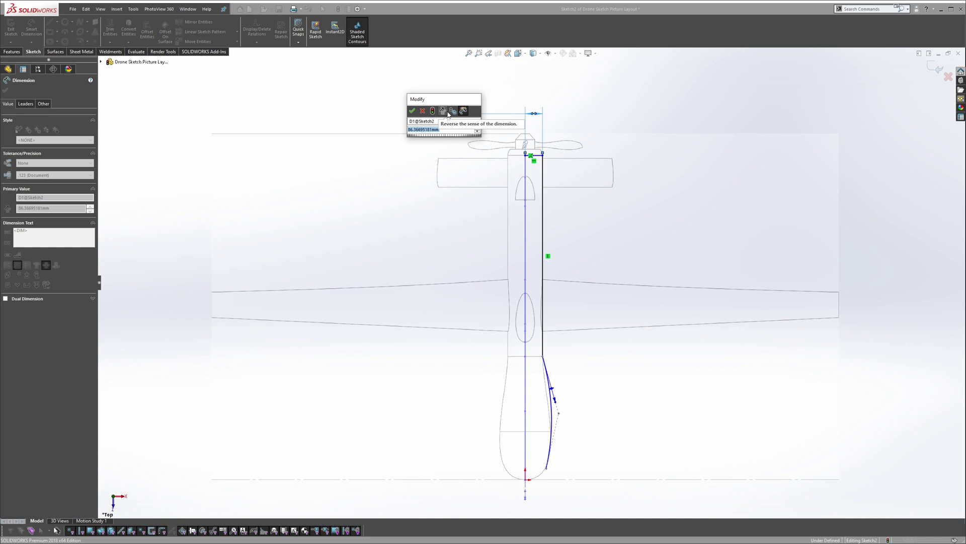
pyautogui.write('86')
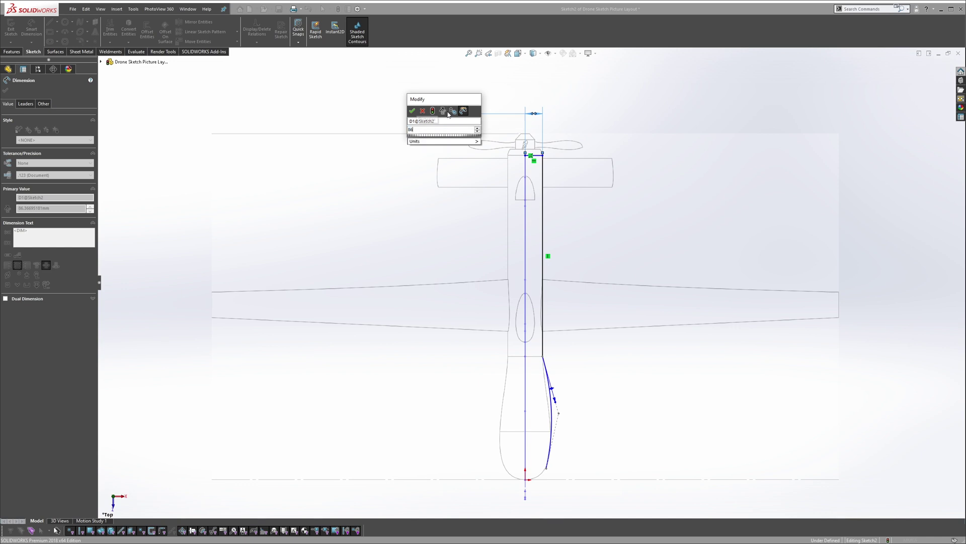
pyautogui.press('Return')
pyautogui.scroll(-2, 562, 301)
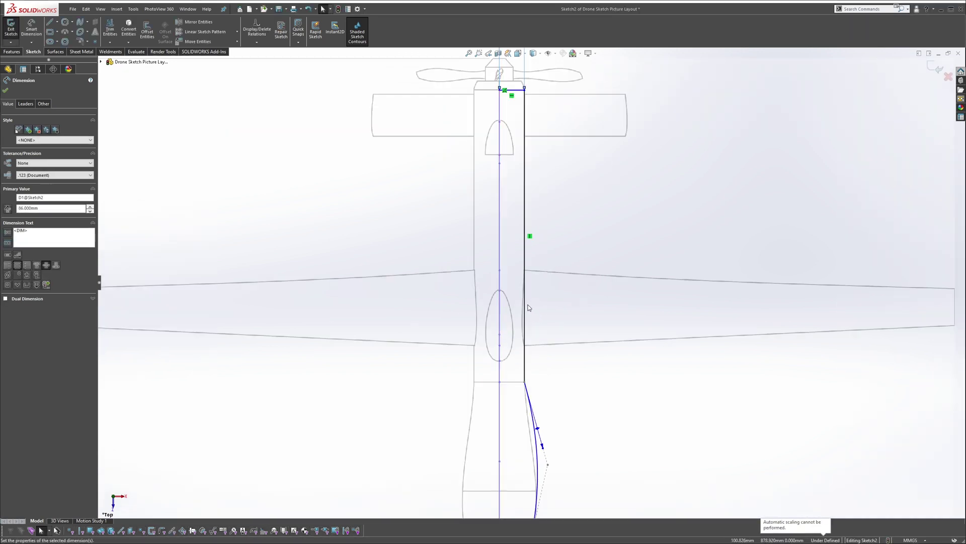
pyautogui.press('Escape')
# Dimension the length of the fuselage's vertical side line as 100 mm.
pyautogui.press('s')
pyautogui.click(631, 251)
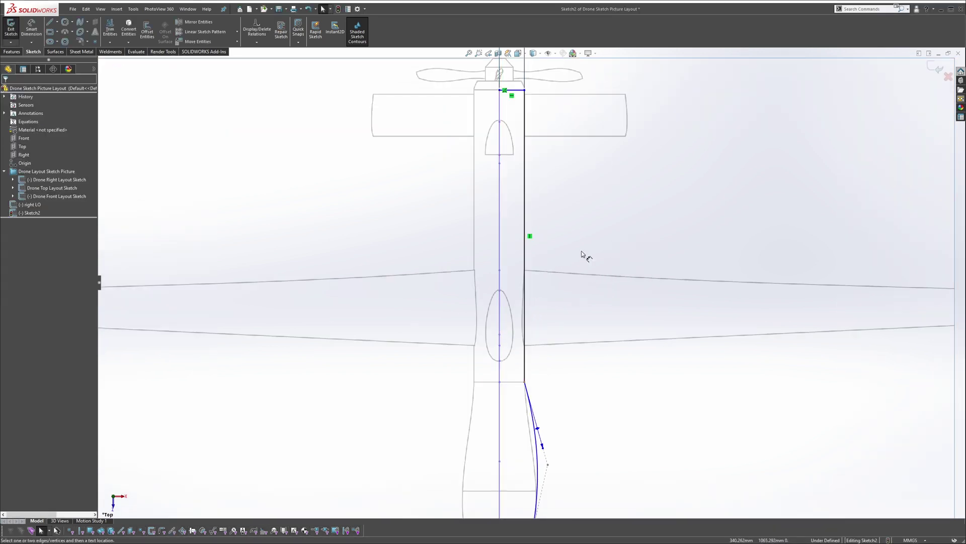
pyautogui.click(525, 256)
pyautogui.click(555, 253)
pyautogui.write('1')
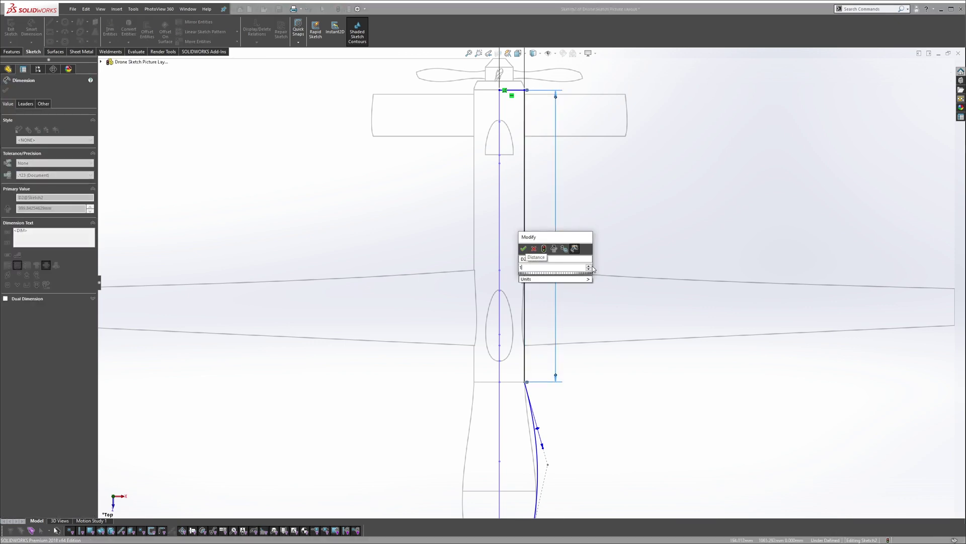
pyautogui.write('00')
pyautogui.press('Return')
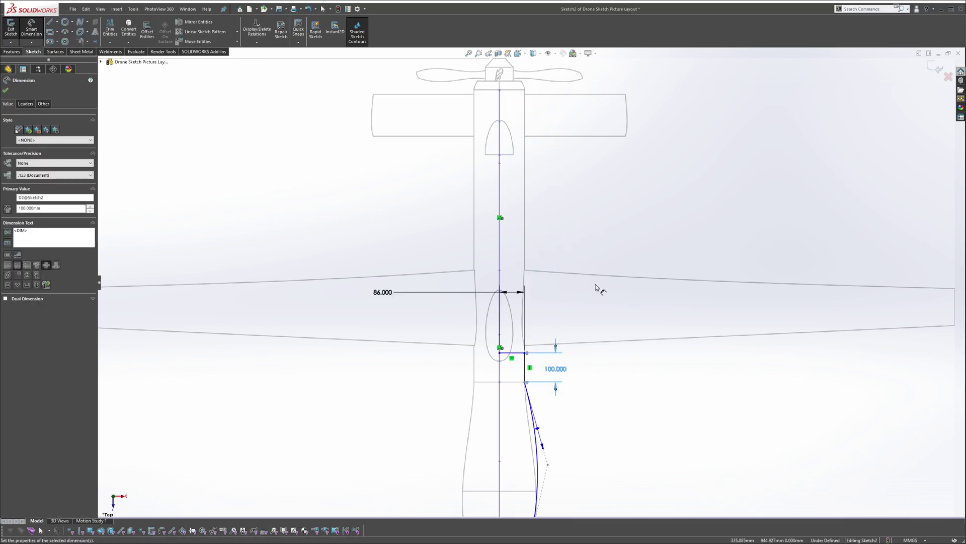
# Undo the last length change and dimension the fuselage's vertical side line as 1000 mm.
pyautogui.hotkey('ctrl', 'z')
pyautogui.doubleClick(556, 250)
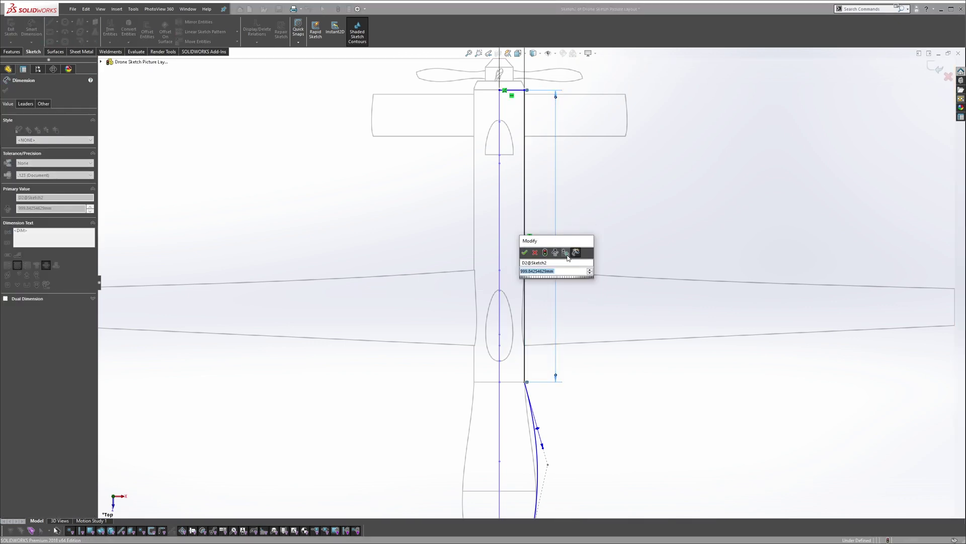
pyautogui.write('11')
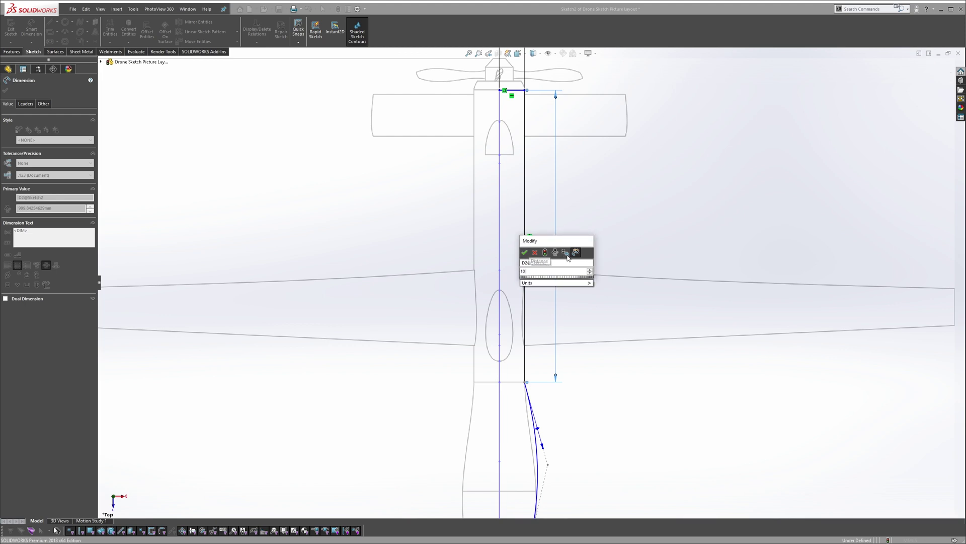
pyautogui.write('00')
pyautogui.press('Return')
pyautogui.scroll(1, 531, 281)
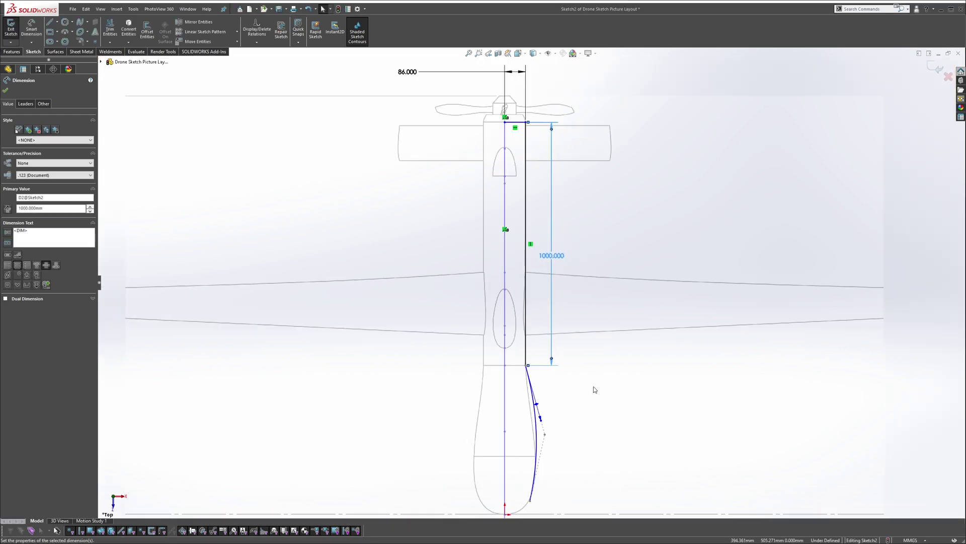
# Pull the nose spline's control point inward and make the spline tangent to the fuselage's vertical side line.
pyautogui.scroll(-3, 543, 407)
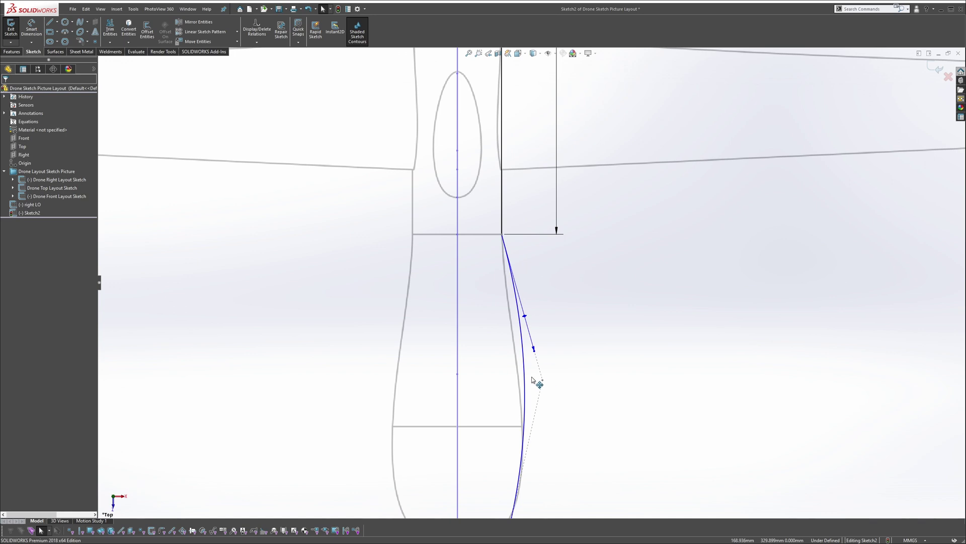
pyautogui.moveTo(539, 384); pyautogui.dragTo(482, 365)
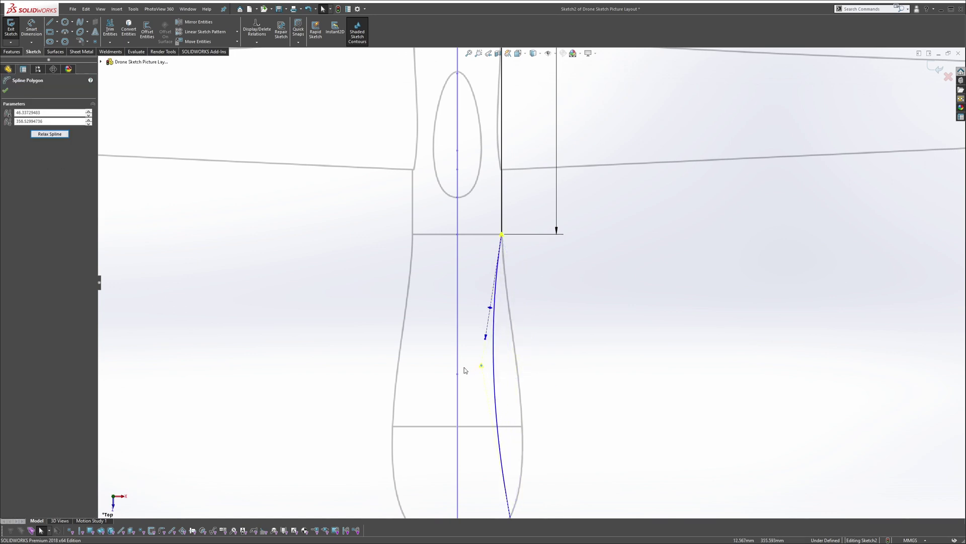
pyautogui.click(505, 260)
pyautogui.keyDown('ctrl'); pyautogui.click(503, 224); pyautogui.keyUp('ctrl')
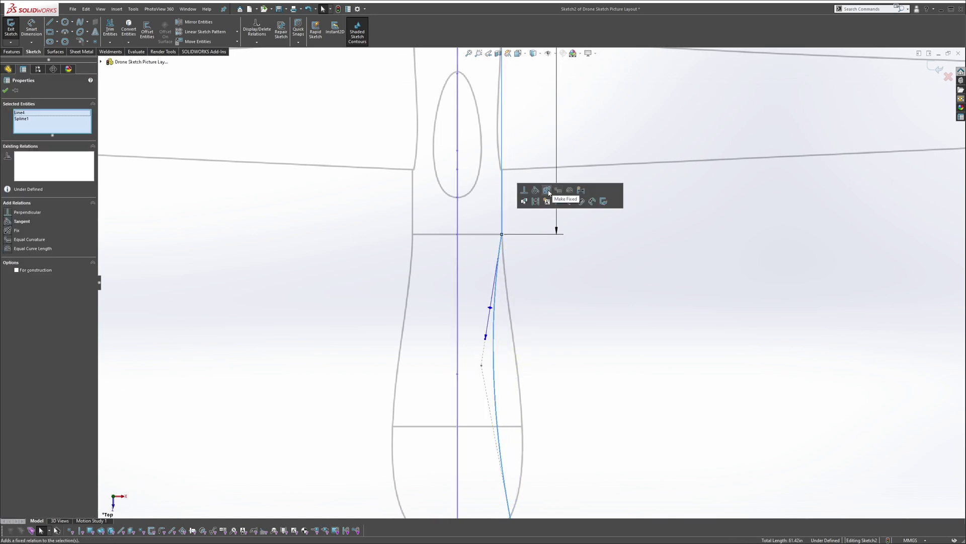
pyautogui.click(537, 193)
pyautogui.scroll(3, 539, 283)
pyautogui.scroll(-4, 530, 384)
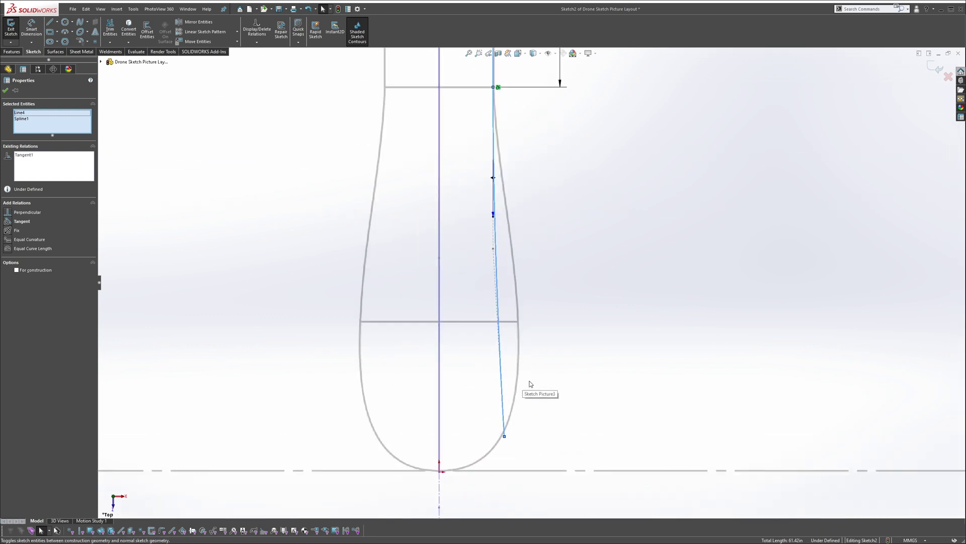
pyautogui.click(516, 280)
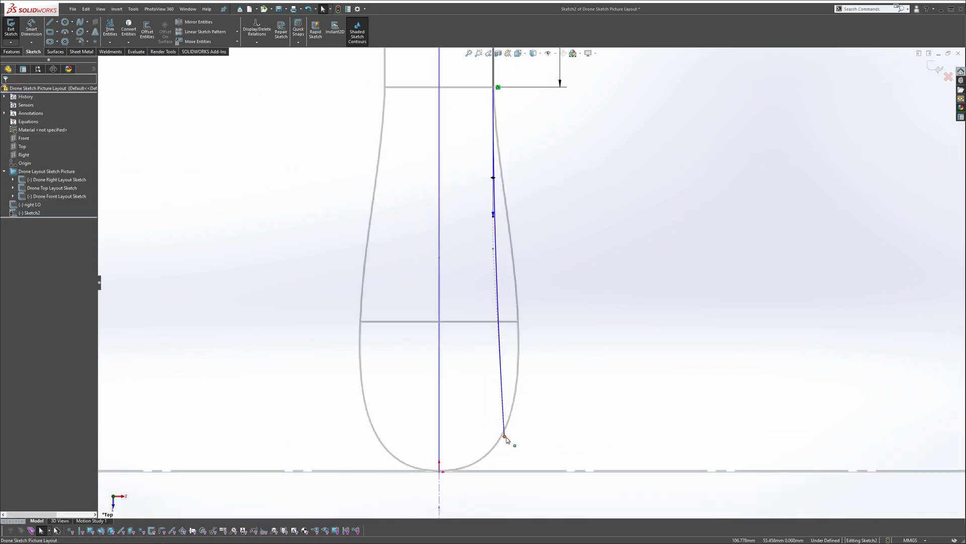
# Move the nose spline's front end onto the origin and reshape its control polygon to follow the picture's nose contour.
pyautogui.moveTo(506, 437)
pyautogui.mouseDown()
pyautogui.moveTo(449, 480)
pyautogui.moveTo(440, 472)
pyautogui.mouseUp()
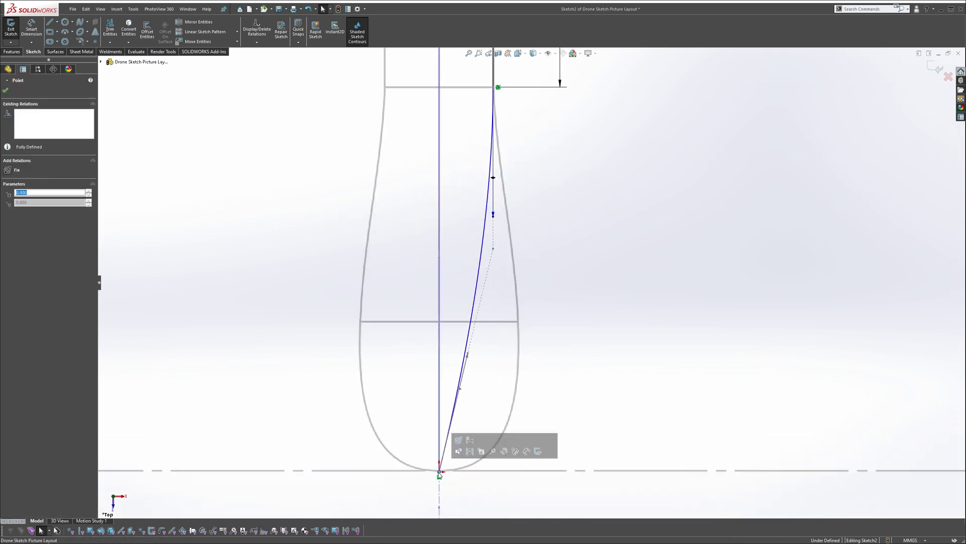
pyautogui.click(467, 356)
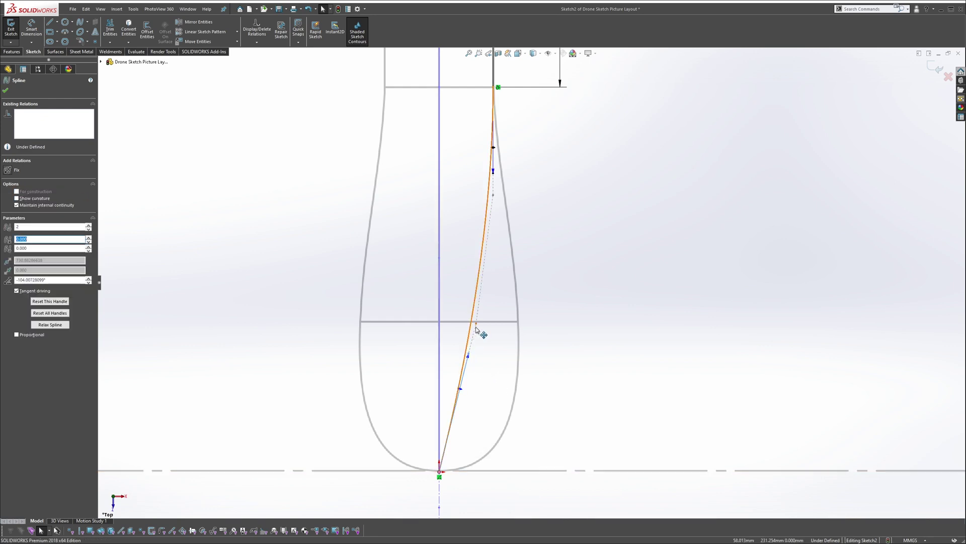
pyautogui.moveTo(476, 323); pyautogui.dragTo(579, 470)
pyautogui.click(632, 370)
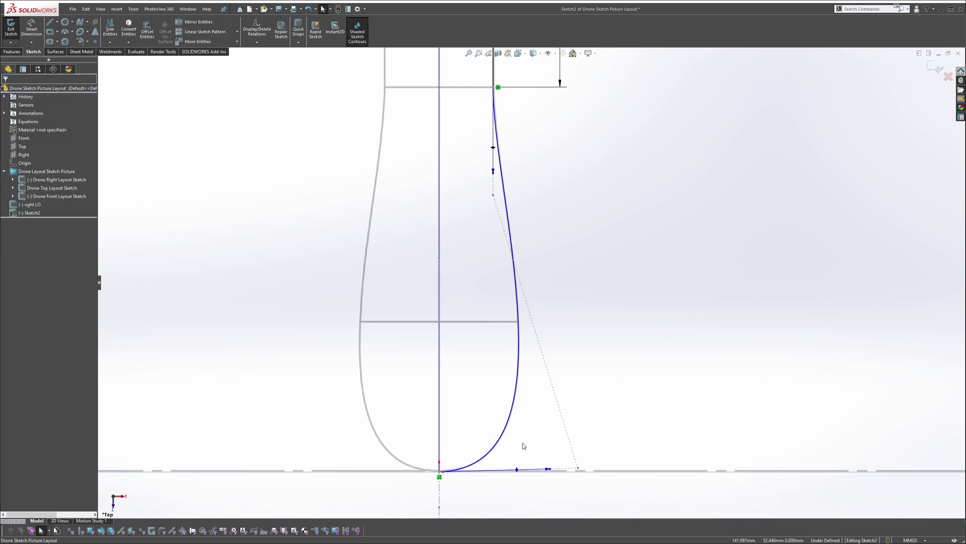
# Draw a horizontal construction line from the origin at the nose tip and make the nose spline tangent to it.
pyautogui.press('s')
pyautogui.click(545, 441)
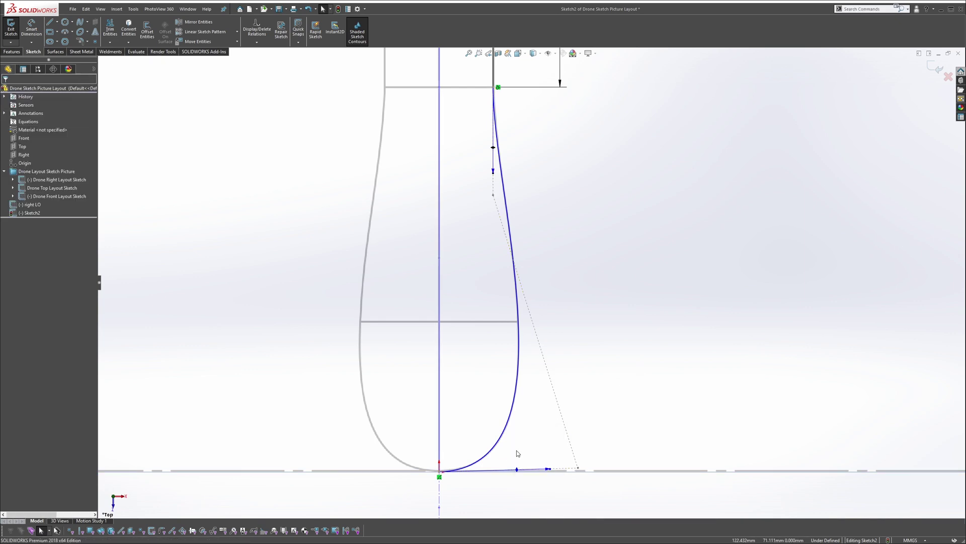
pyautogui.click(439, 472)
pyautogui.click(349, 472)
pyautogui.press('Escape')
pyautogui.keyDown('ctrl'); pyautogui.click(477, 461); pyautogui.keyUp('ctrl')
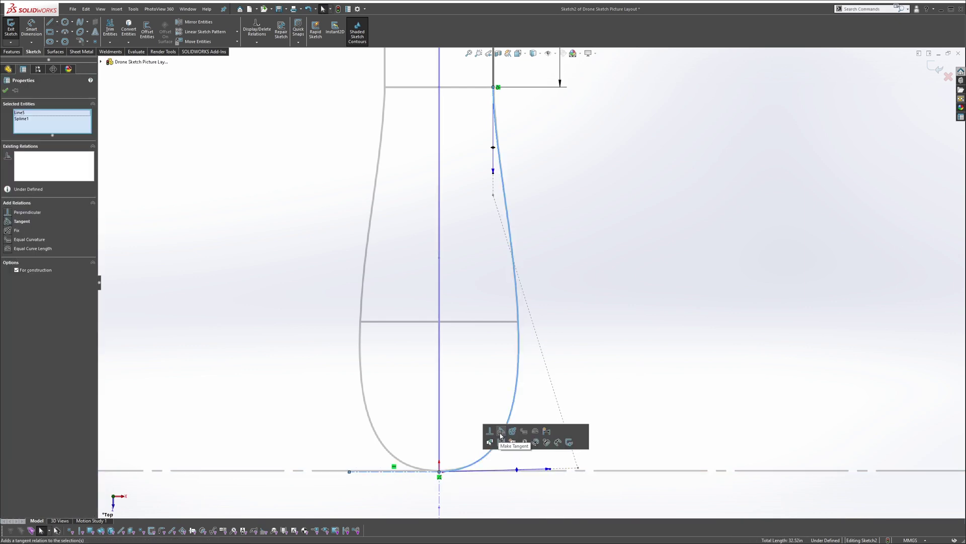
pyautogui.click(502, 435)
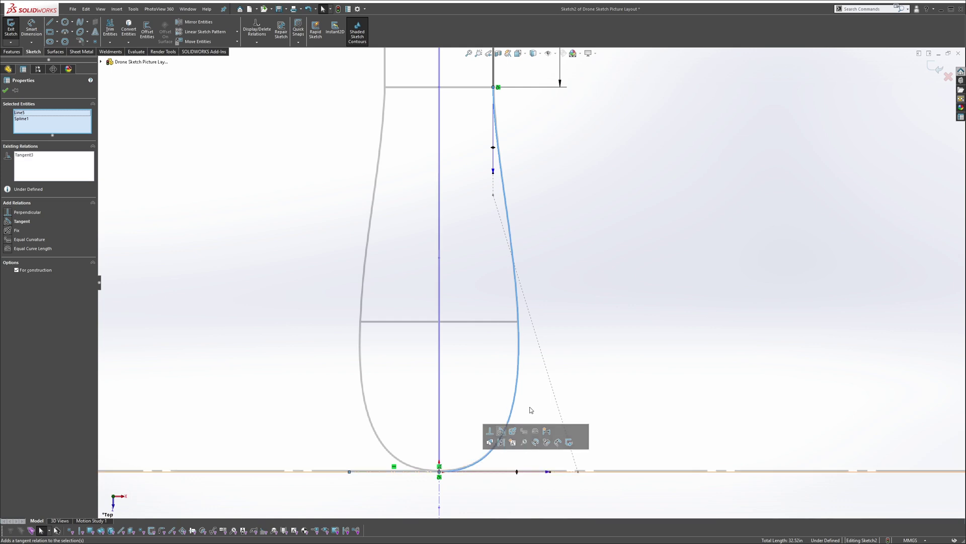
# Draw a two-point spline beside the oval between the wings and bow it outward along the oval's side.
pyautogui.press('f')
pyautogui.press('s')
pyautogui.click(540, 318)
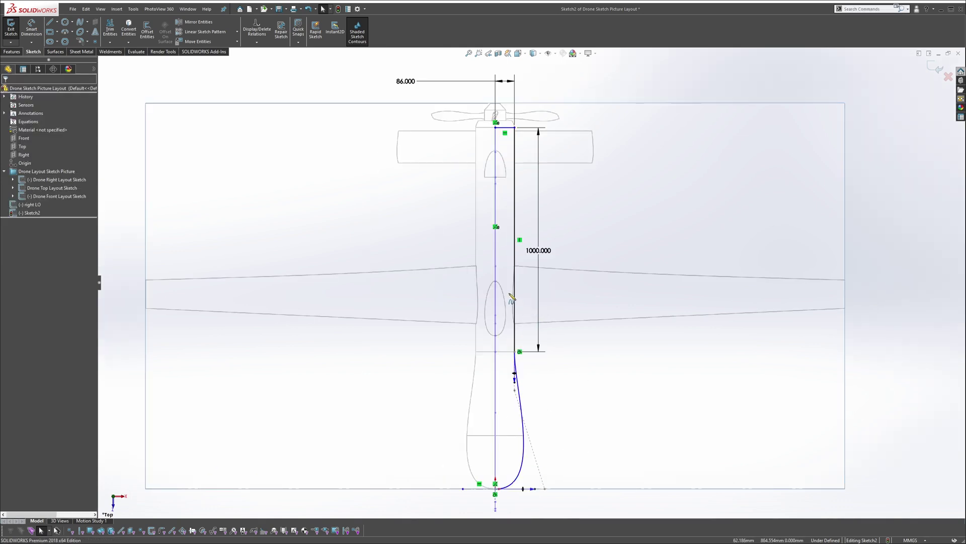
pyautogui.scroll(4, 504, 300)
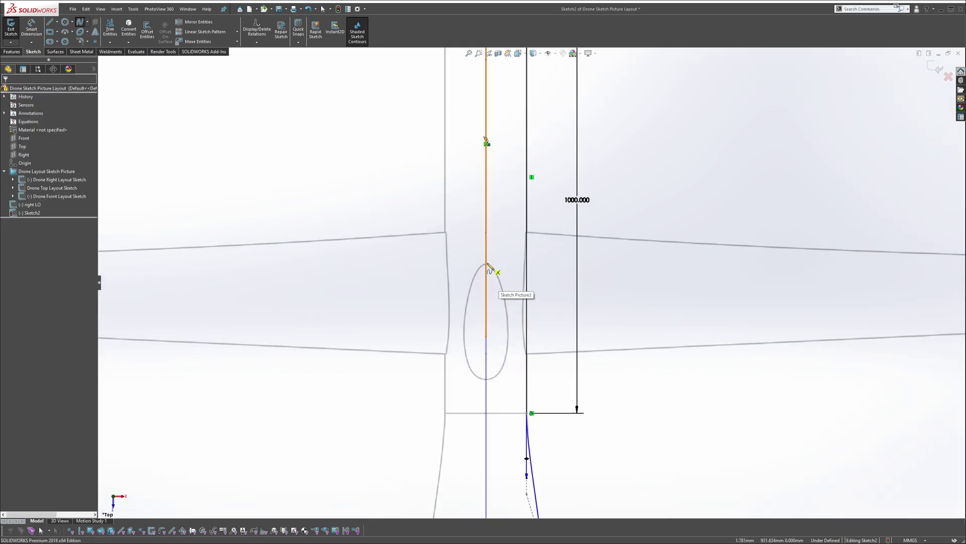
pyautogui.click(496, 264)
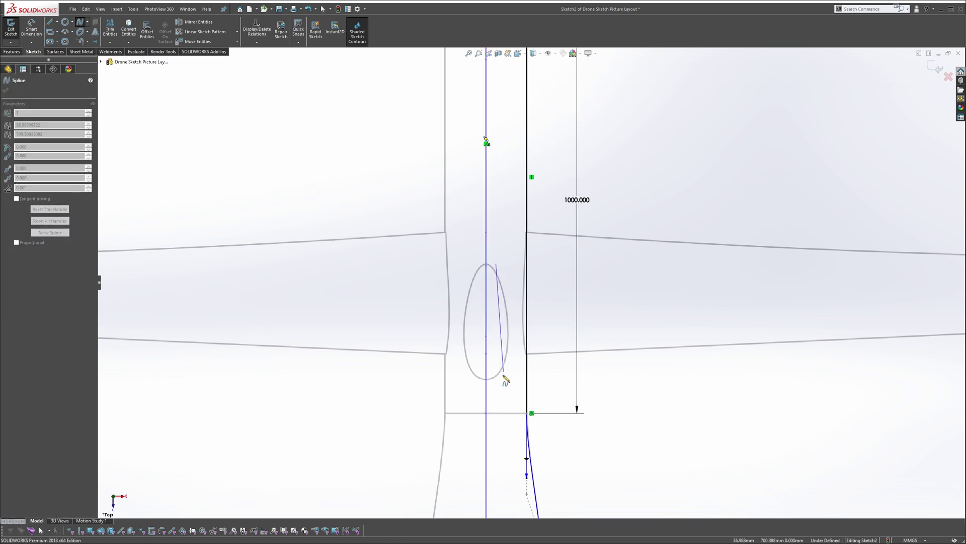
pyautogui.click(502, 377)
pyautogui.click(498, 301)
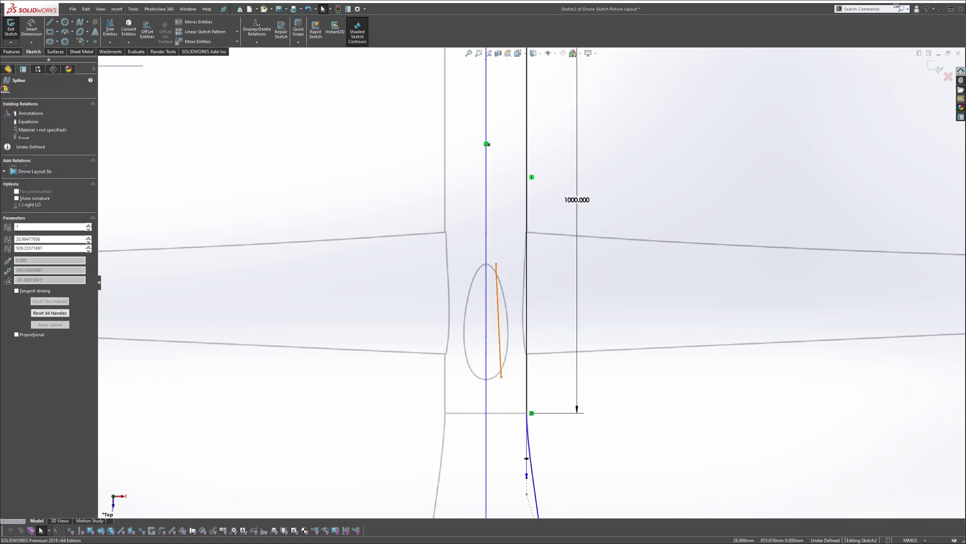
pyautogui.moveTo(498, 310); pyautogui.dragTo(521, 309)
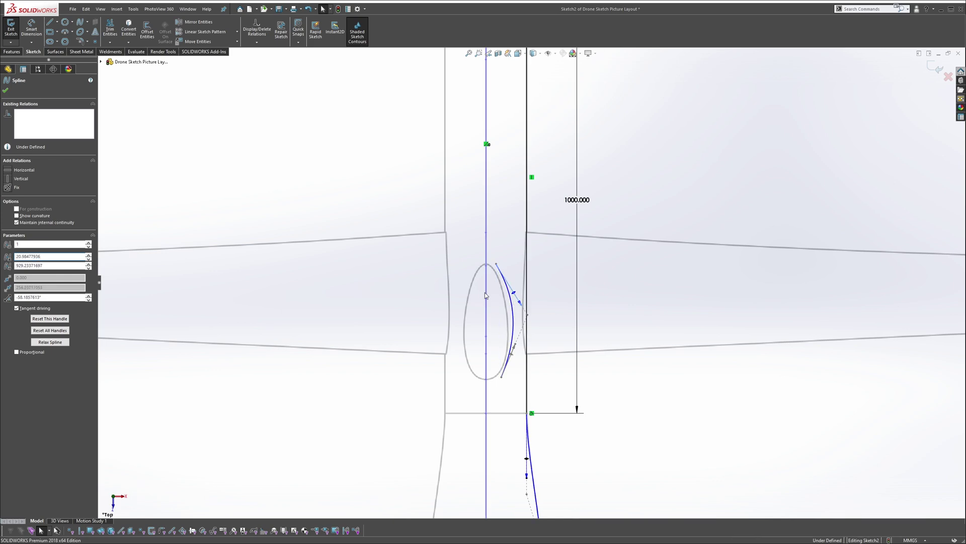
# Add a horizontal relation between the oval spline's rear end and the rear tip of the matching bump in the side profile.
pyautogui.moveTo(522, 309)
pyautogui.mouseDown(button='middle')
pyautogui.moveTo(434, 198)
pyautogui.moveTo(535, 317)
pyautogui.moveTo(611, 311)
pyautogui.moveTo(562, 274)
pyautogui.moveTo(627, 334)
pyautogui.mouseUp(button='middle')
pyautogui.scroll(-5, 629, 337)
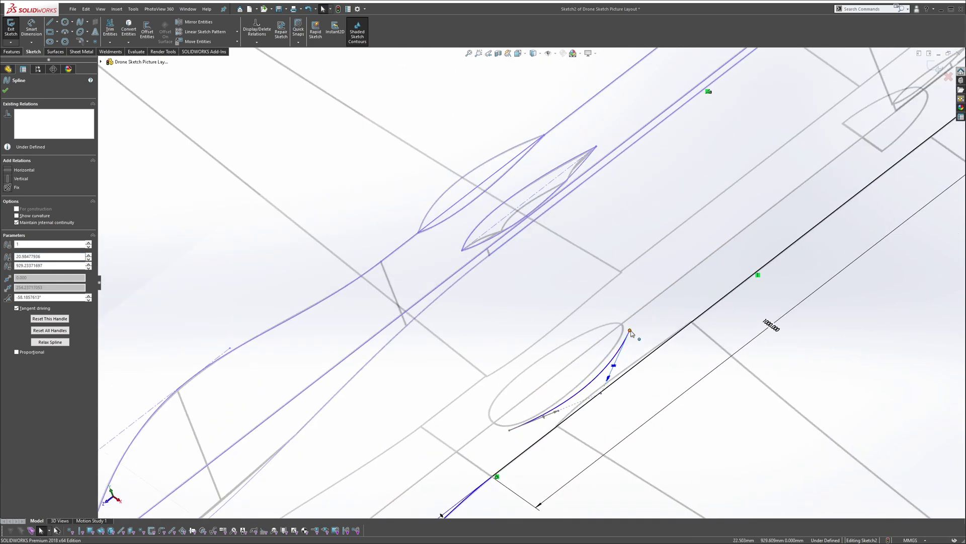
pyautogui.click(630, 331)
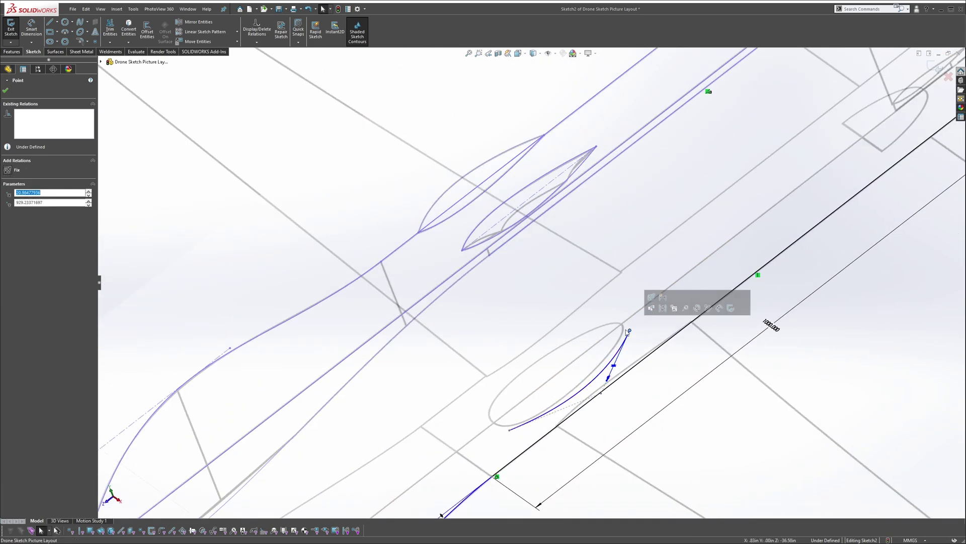
pyautogui.keyDown('ctrl'); pyautogui.click(545, 136); pyautogui.keyUp('ctrl')
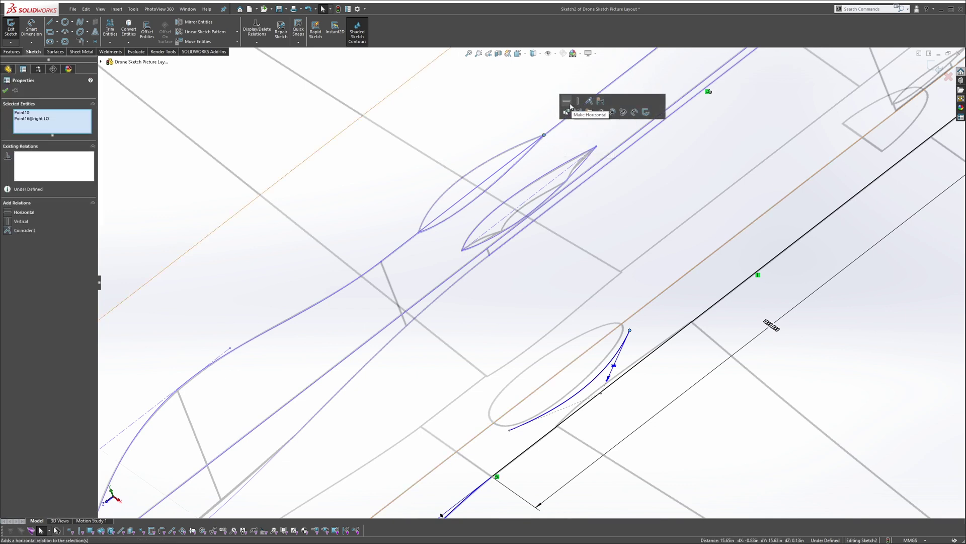
pyautogui.click(567, 102)
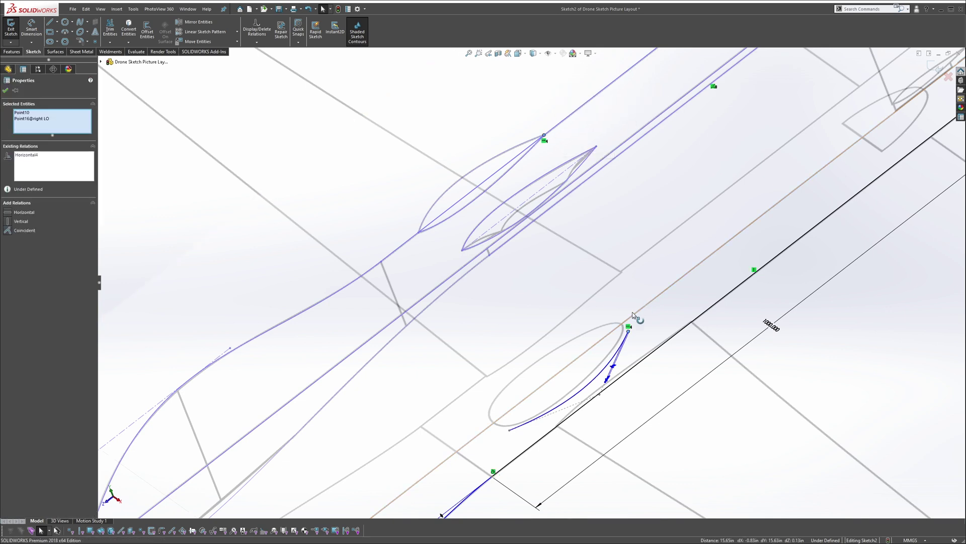
# Add a horizontal relation between the oval spline's front end and the front point of the matching bump in the side profile.
pyautogui.click(512, 425)
pyautogui.click(421, 232)
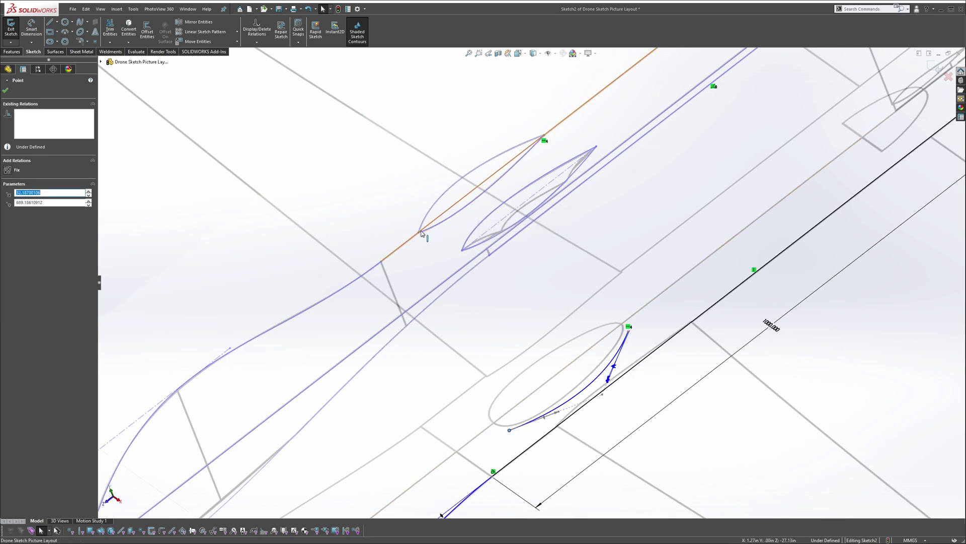
pyautogui.keyDown('ctrl'); pyautogui.click(509, 430); pyautogui.keyUp('ctrl')
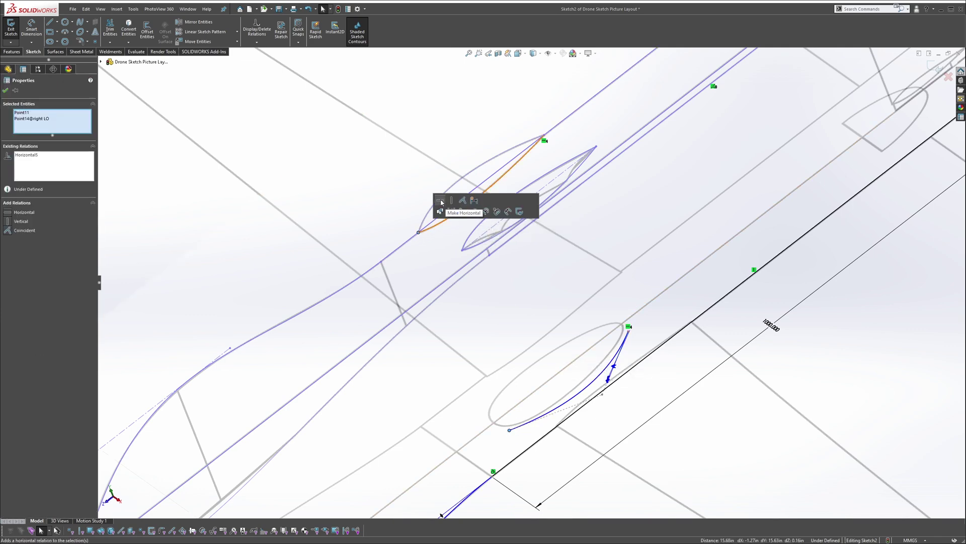
pyautogui.click(442, 211)
pyautogui.press('Escape')
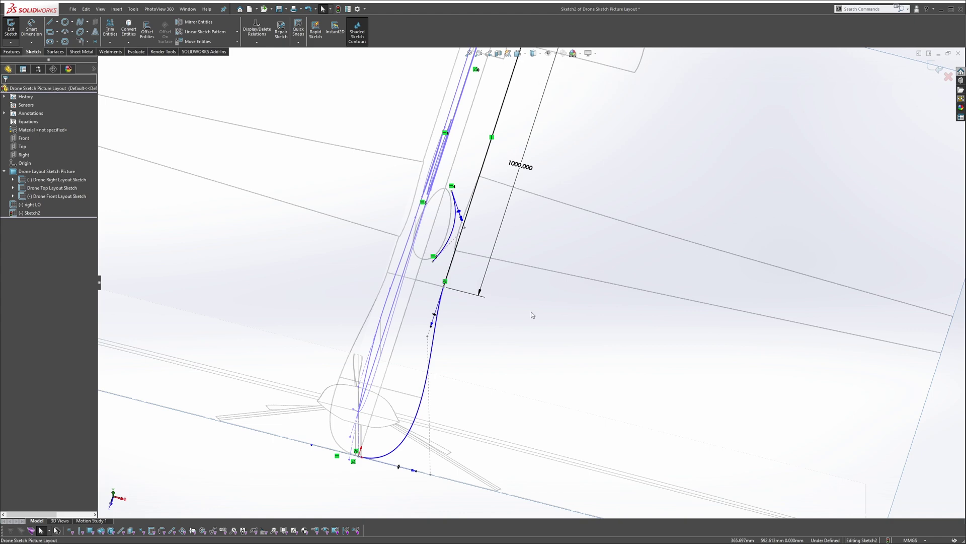
# Return to the top view and align both ends of the oval spline vertically with the origin.
pyautogui.press('space')
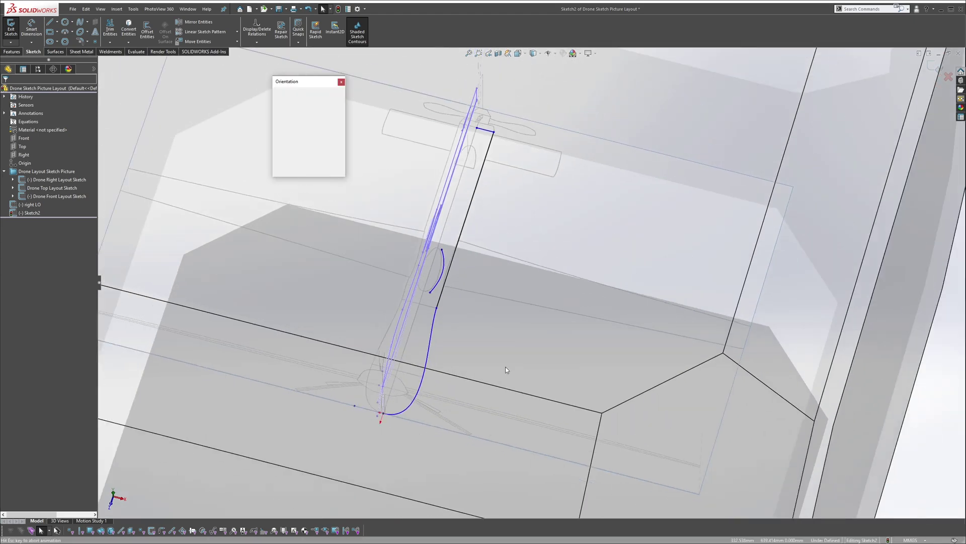
pyautogui.click(463, 315)
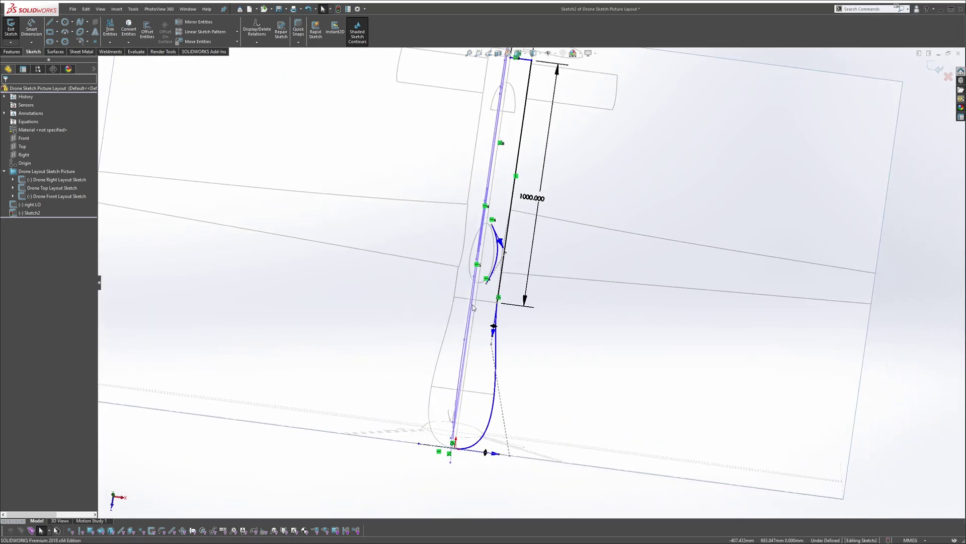
pyautogui.scroll(-6, 530, 294)
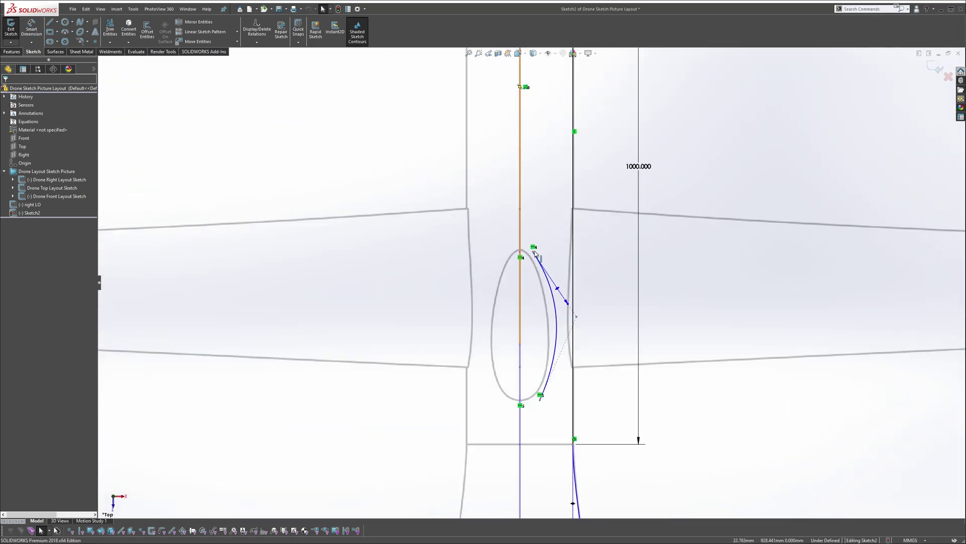
pyautogui.click(540, 398)
pyautogui.keyDown('ctrl'); pyautogui.click(540, 401); pyautogui.keyUp('ctrl')
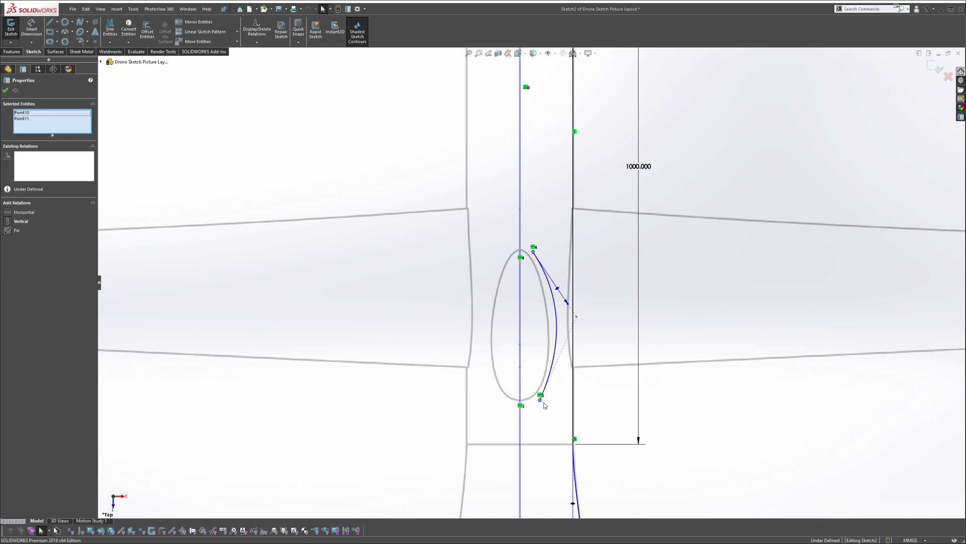
pyautogui.scroll(6, 551, 391)
pyautogui.keyDown('ctrl'); pyautogui.click(528, 463); pyautogui.keyUp('ctrl')
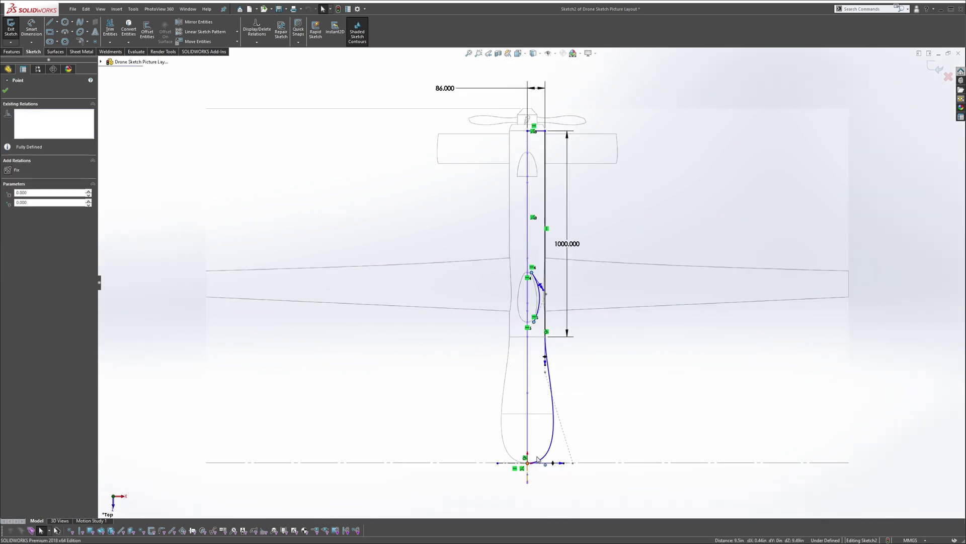
pyautogui.click(557, 438)
pyautogui.click(630, 344)
# Draw a horizontal centerline about 41 mm long outward from the propeller-side end of the oval spline.
pyautogui.scroll(-8, 540, 293)
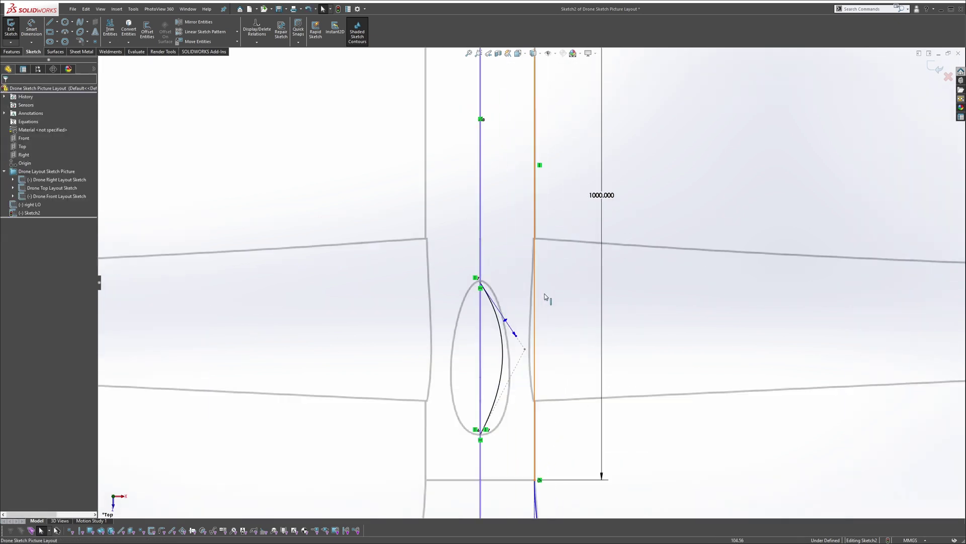
pyautogui.moveTo(487, 345); pyautogui.dragTo(487, 343)
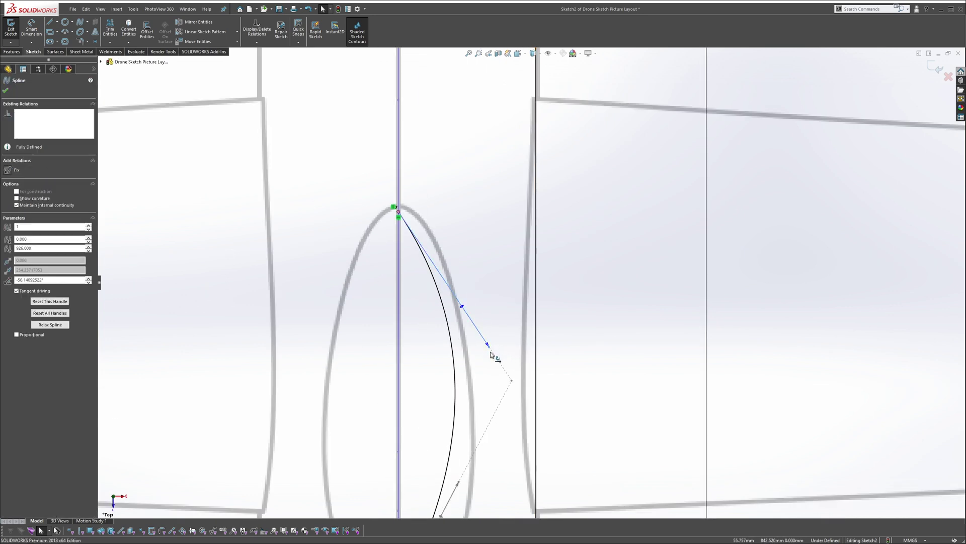
pyautogui.click(453, 236)
pyautogui.press('s')
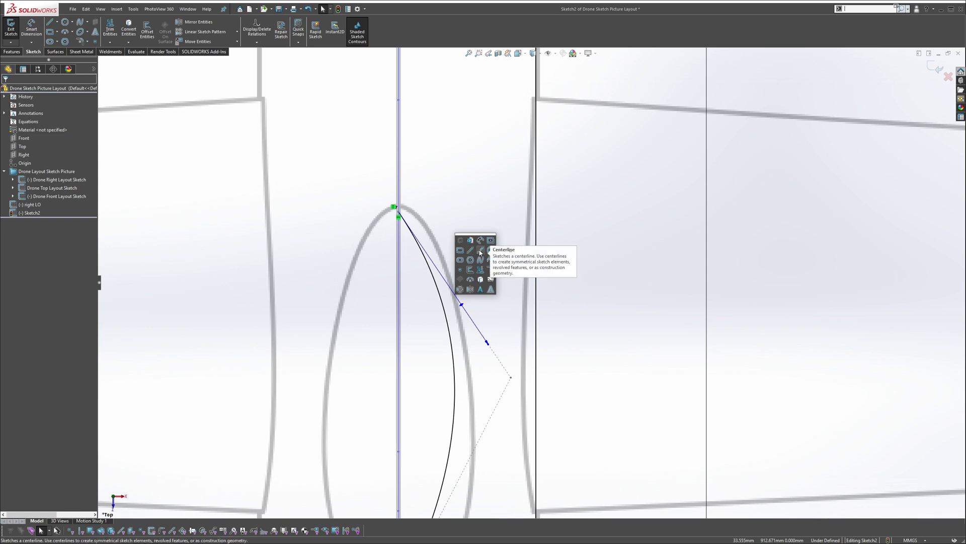
pyautogui.click(475, 252)
pyautogui.click(399, 212)
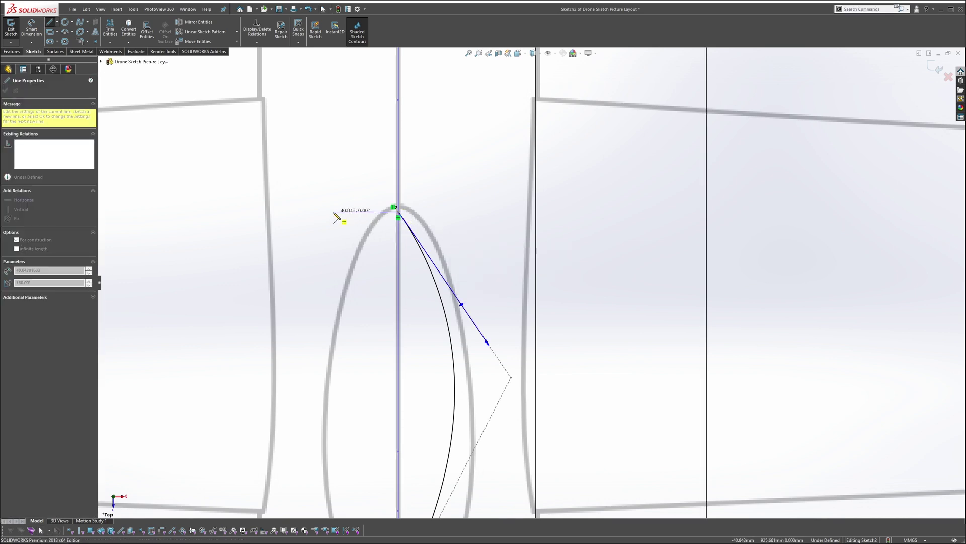
pyautogui.click(333, 211)
pyautogui.scroll(4, 387, 233)
pyautogui.press('Escape')
# Draw a short horizontal centerline outward from the nose-side end of the oval spline.
pyautogui.press('s')
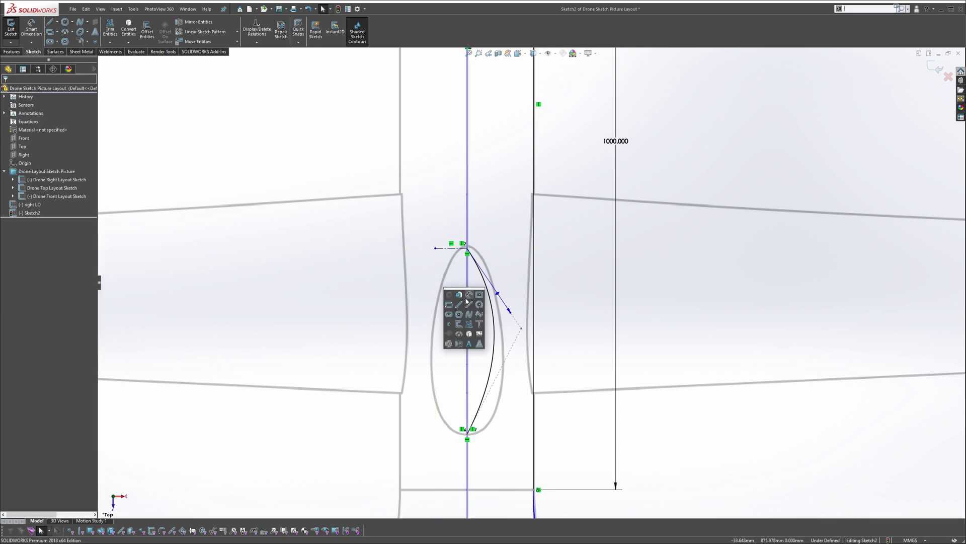
pyautogui.click(469, 298)
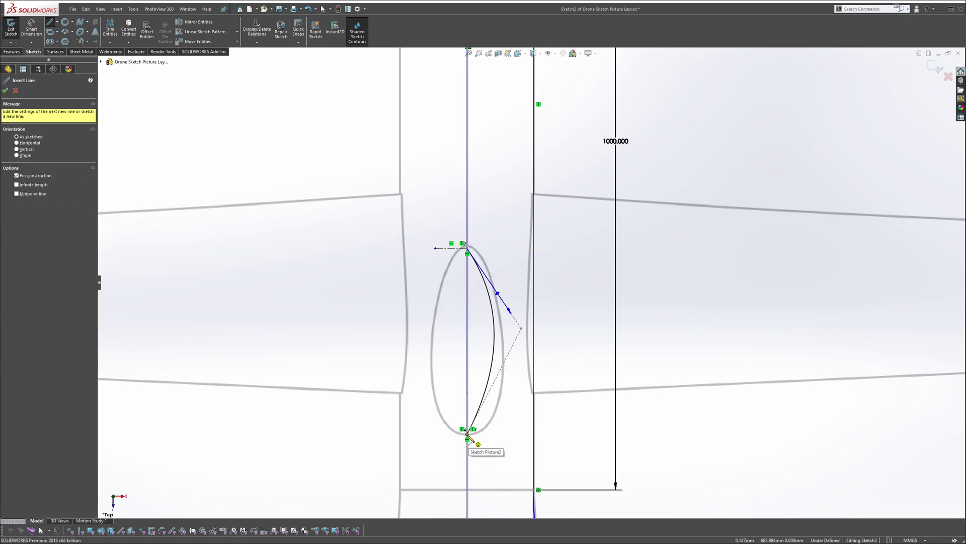
pyautogui.click(467, 434)
pyautogui.click(429, 434)
pyautogui.press('Escape')
# Make the oval spline tangent to the horizontal centerline at its propeller-side end.
pyautogui.scroll(-4, 469, 263)
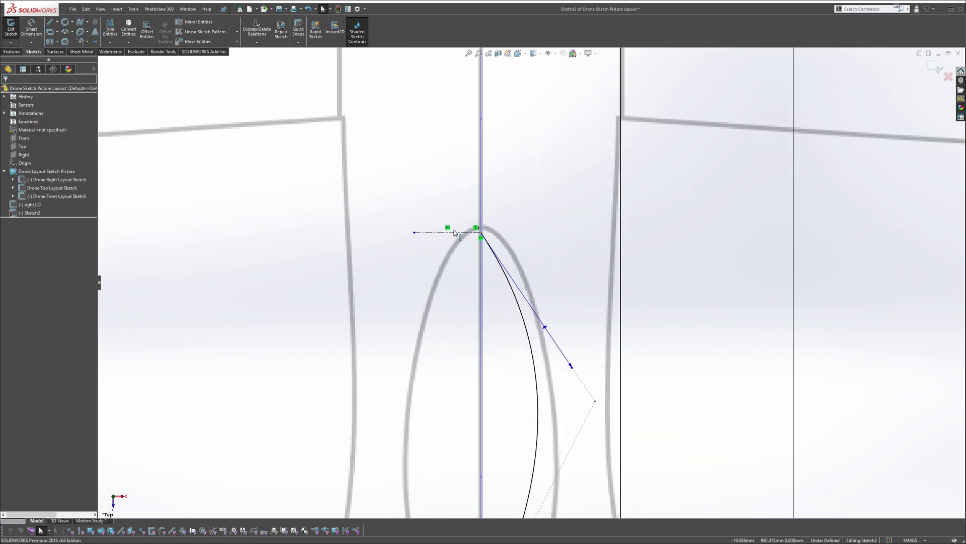
pyautogui.click(470, 233)
pyautogui.keyDown('ctrl'); pyautogui.click(506, 267); pyautogui.keyUp('ctrl')
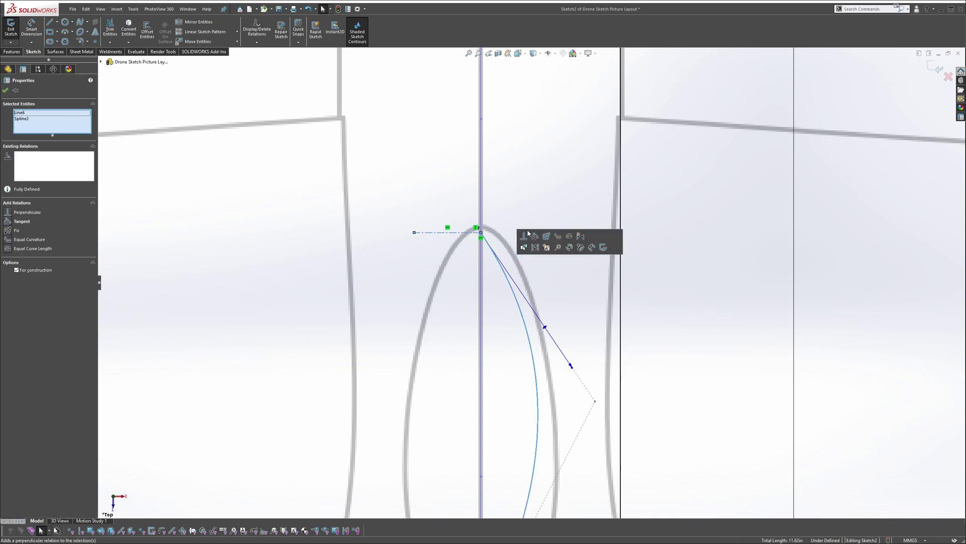
pyautogui.click(537, 232)
# Make the oval spline tangent to the horizontal centerline at its nose-side end.
pyautogui.scroll(3, 541, 297)
pyautogui.scroll(-3, 506, 258)
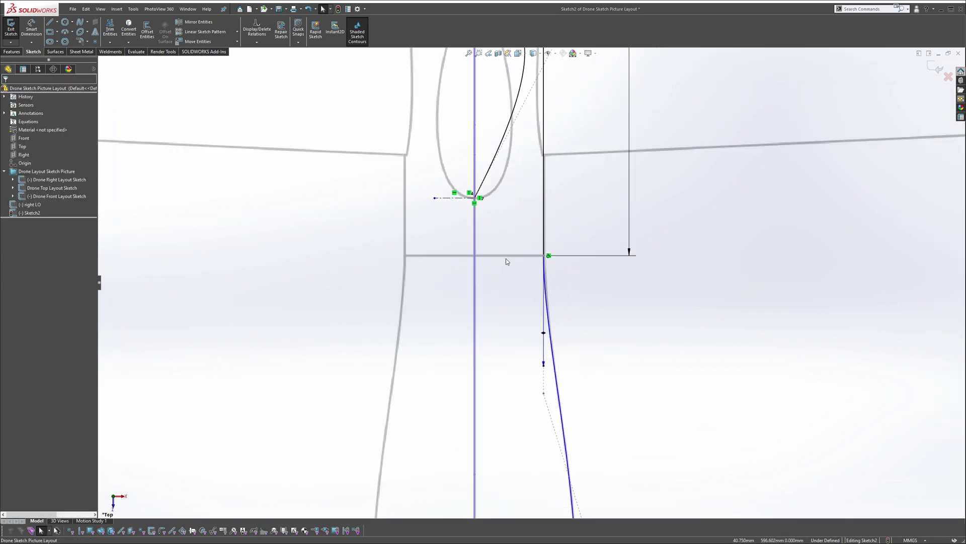
pyautogui.click(488, 173)
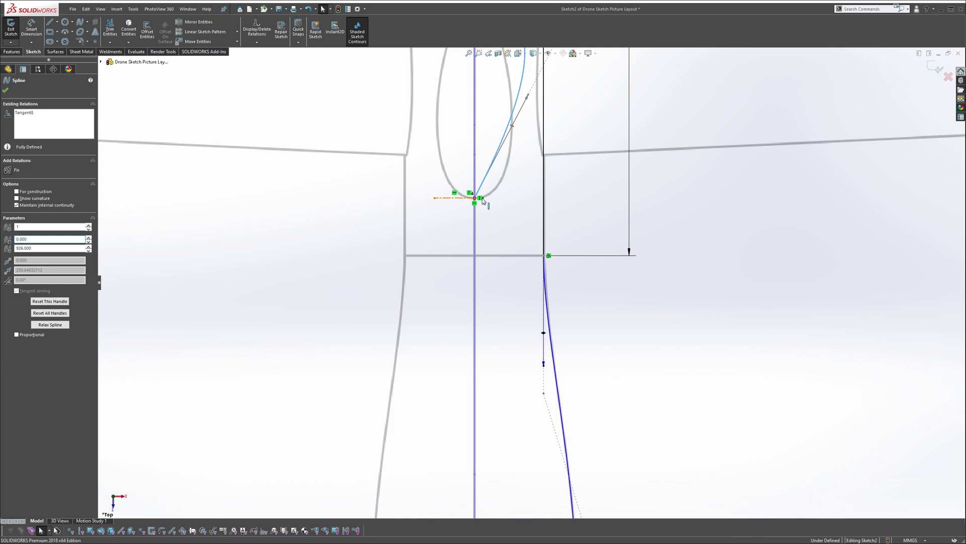
pyautogui.keyDown('ctrl'); pyautogui.click(464, 198); pyautogui.keyUp('ctrl')
pyautogui.click(494, 166)
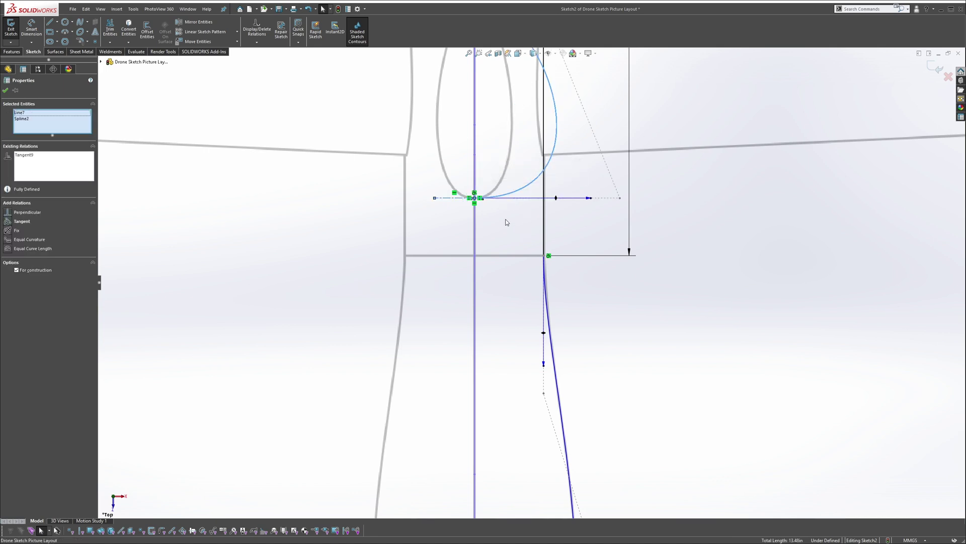
pyautogui.click(506, 222)
# Adjust the tangent handles at both ends of the oval spline until the curve follows the oval in the picture.
pyautogui.scroll(3, 529, 262)
pyautogui.scroll(-3, 603, 334)
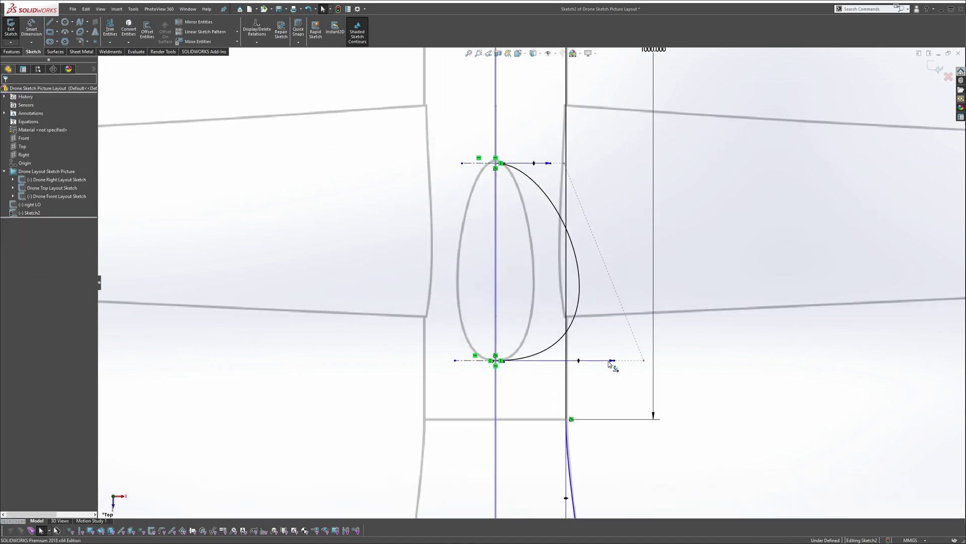
pyautogui.moveTo(608, 362); pyautogui.dragTo(536, 360)
pyautogui.scroll(3, 530, 153)
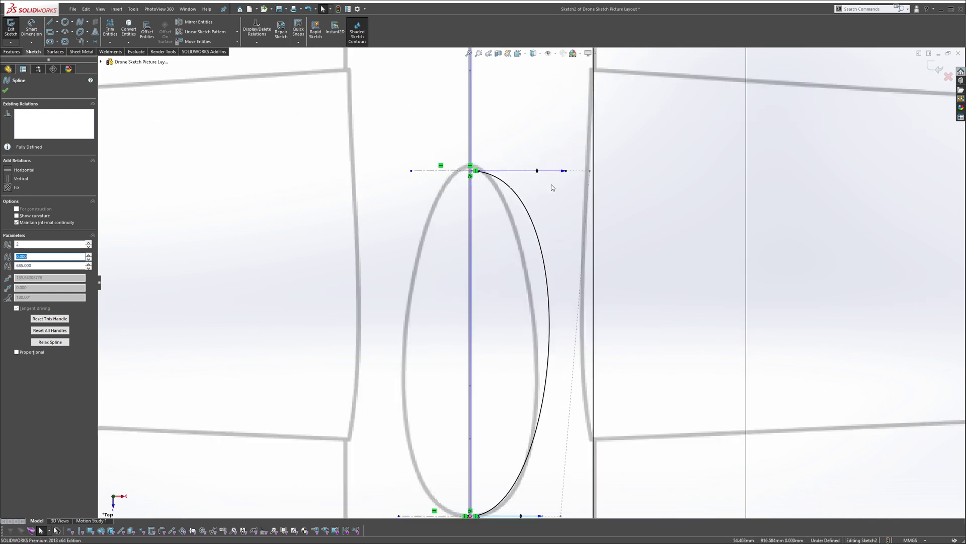
pyautogui.moveTo(563, 173); pyautogui.dragTo(531, 171)
pyautogui.scroll(3, 517, 319)
pyautogui.scroll(-4, 518, 346)
pyautogui.scroll(1, 565, 470)
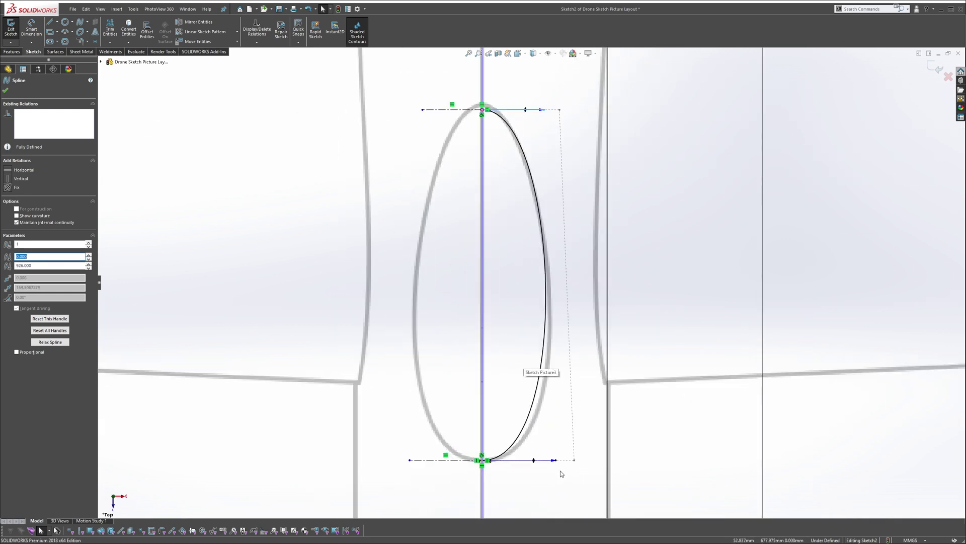
pyautogui.scroll(-3, 561, 473)
pyautogui.moveTo(546, 419); pyautogui.dragTo(559, 419)
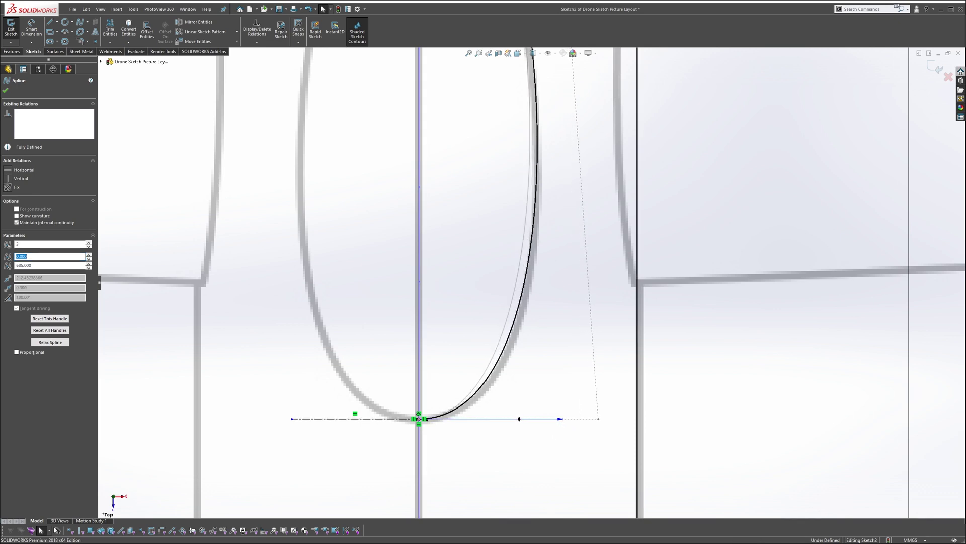
pyautogui.scroll(4, 536, 275)
pyautogui.scroll(-2, 539, 153)
# Exit the top-view sketch and reopen Sketch2 for editing.
pyautogui.moveTo(513, 244)
pyautogui.mouseDown(button='middle')
pyautogui.moveTo(516, 192)
pyautogui.moveTo(542, 282)
pyautogui.moveTo(572, 265)
pyautogui.moveTo(568, 255)
pyautogui.mouseUp(button='middle')
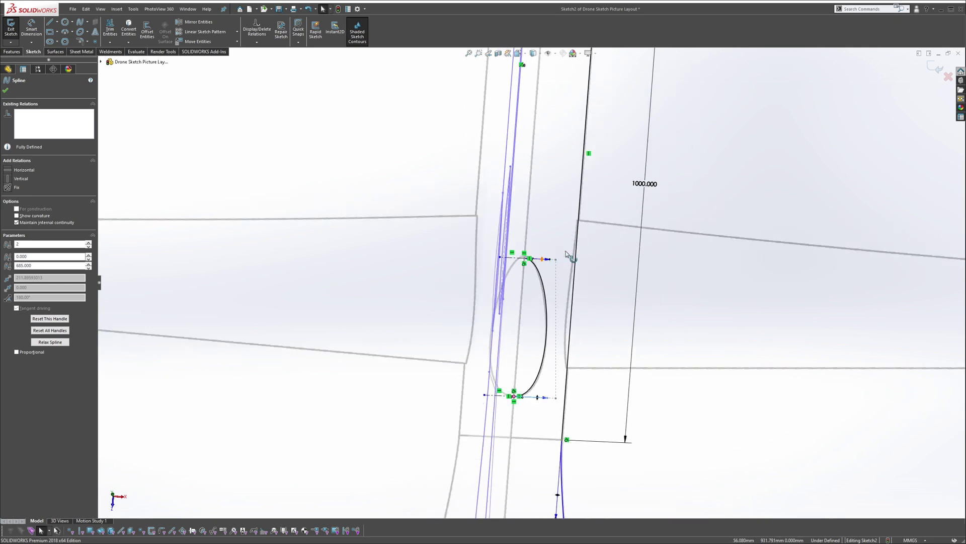
pyautogui.click(936, 68)
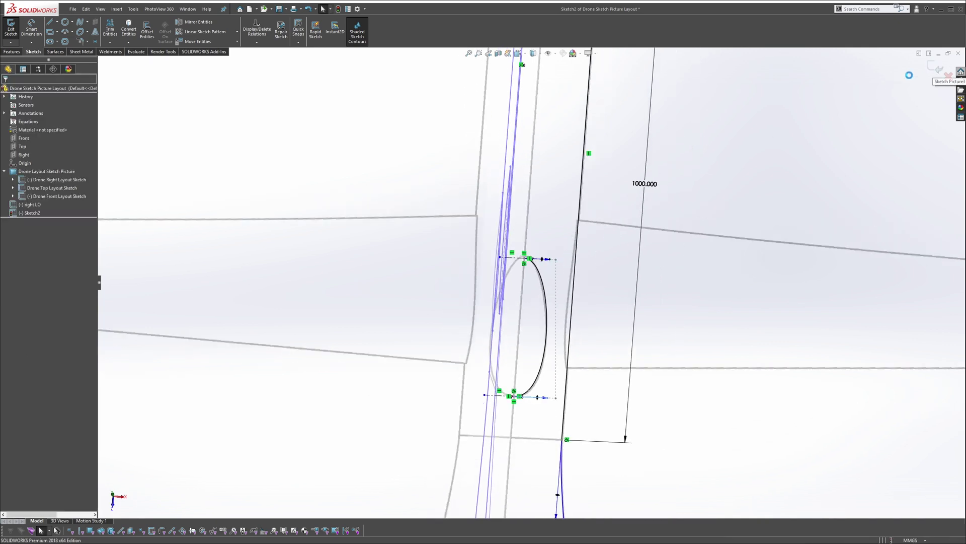
pyautogui.scroll(5, 551, 240)
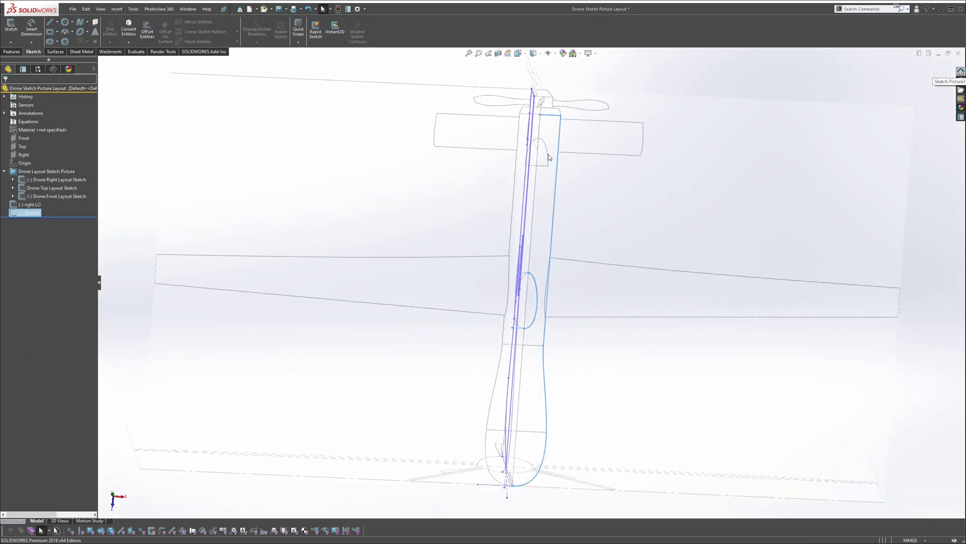
pyautogui.scroll(-2, 548, 155)
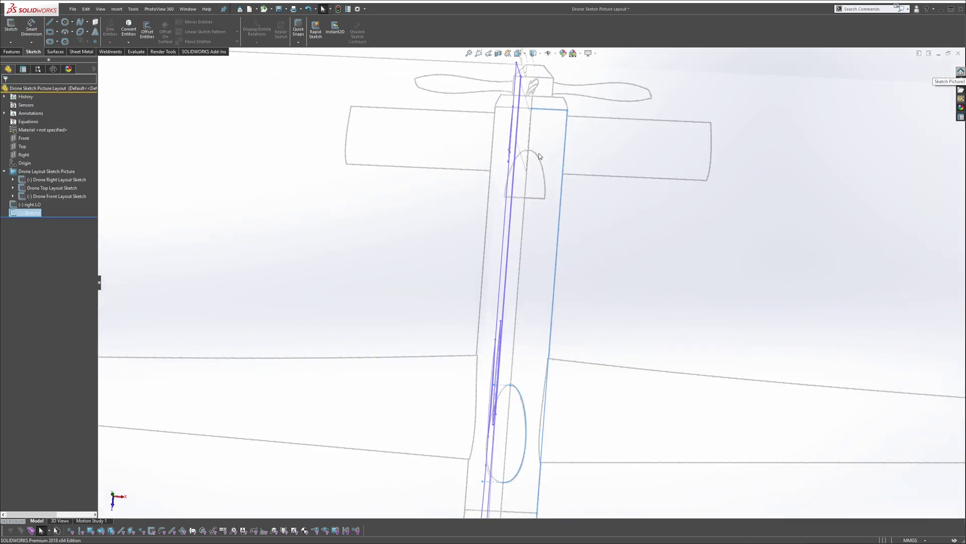
pyautogui.rightClick(30, 212)
pyautogui.click(35, 192)
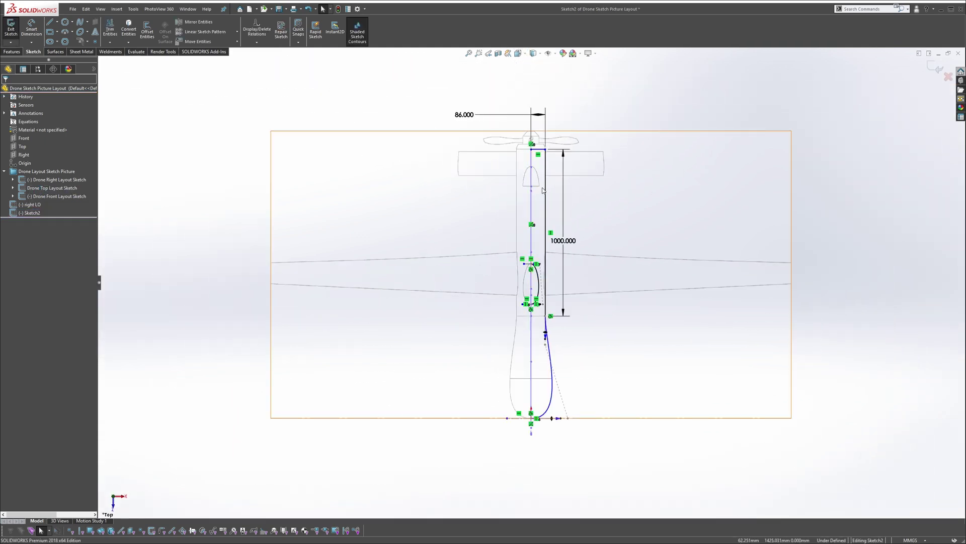
# Draw a horizontal line about 40 mm long beside the flat base of the dome-shaped outline near the propeller.
pyautogui.scroll(-6, 516, 186)
pyautogui.press('s')
pyautogui.click(535, 200)
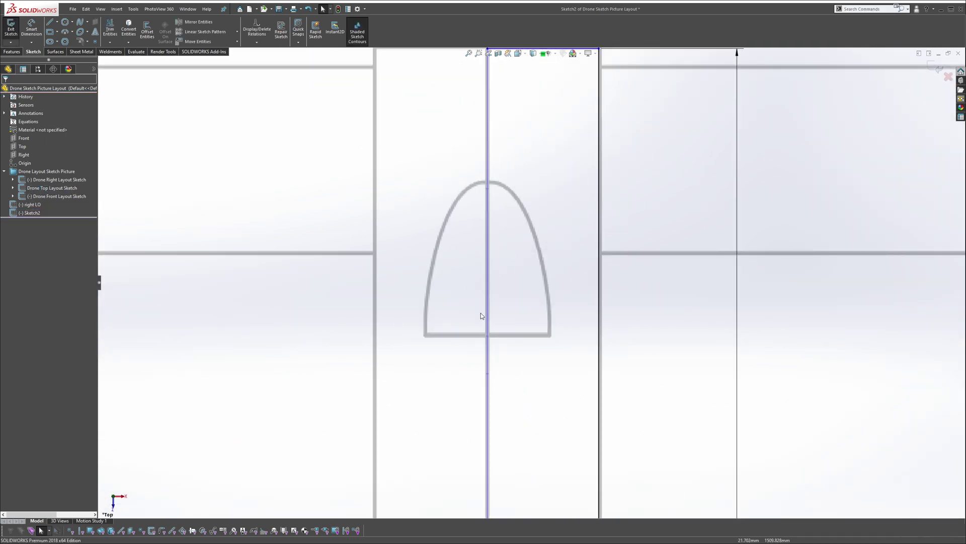
pyautogui.click(517, 344)
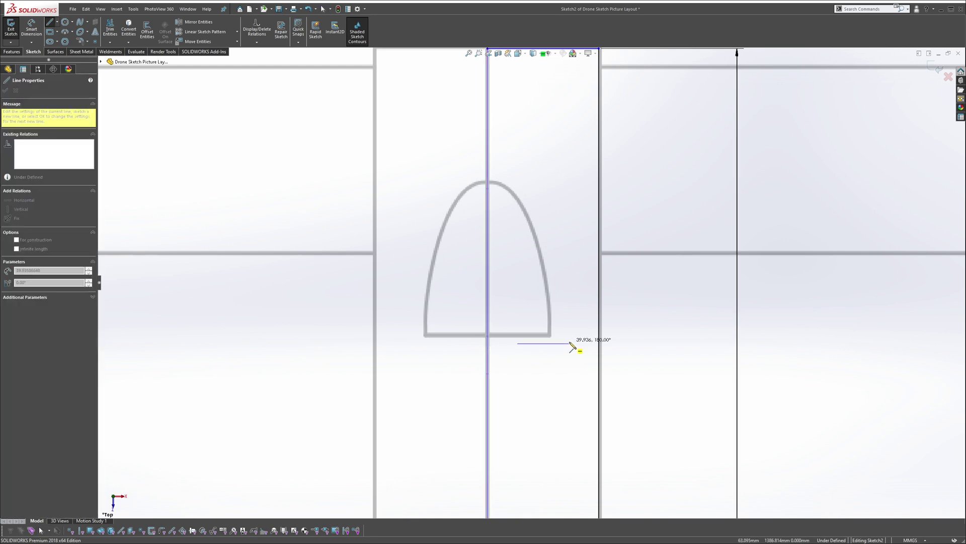
pyautogui.click(569, 344)
pyautogui.press('Escape')
# Draw a two-point spline from the line's outer end to the dome's tip and bow it outward.
pyautogui.press('s')
pyautogui.click(605, 368)
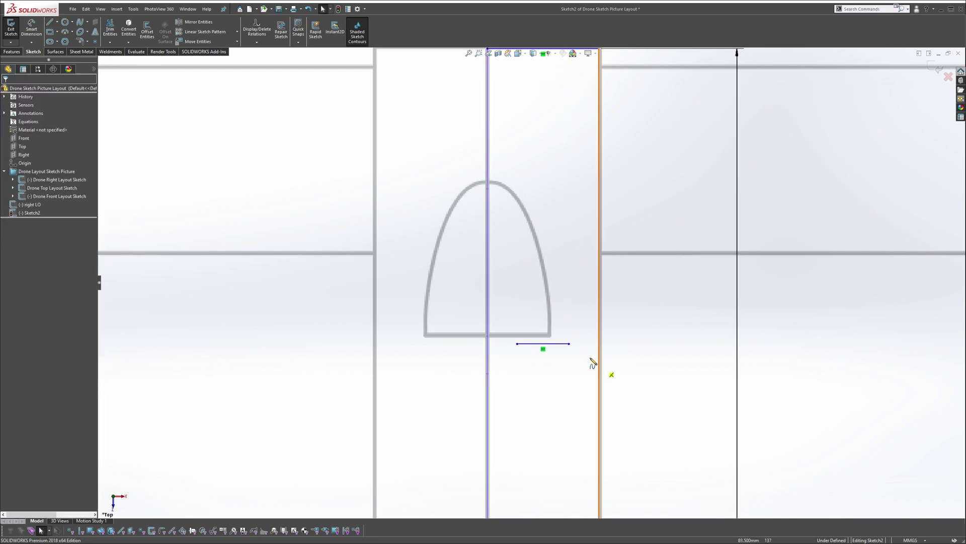
pyautogui.click(569, 344)
pyautogui.doubleClick(512, 188)
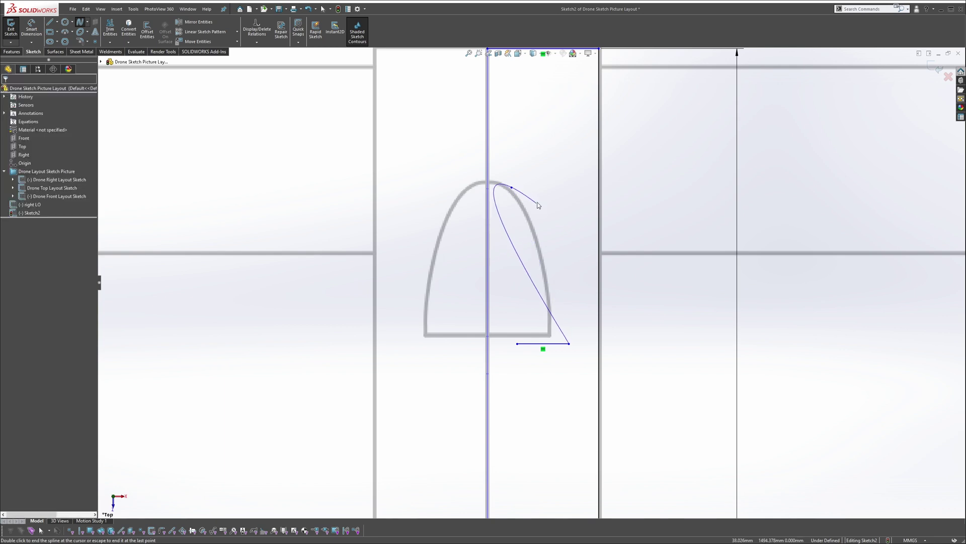
pyautogui.click(534, 246)
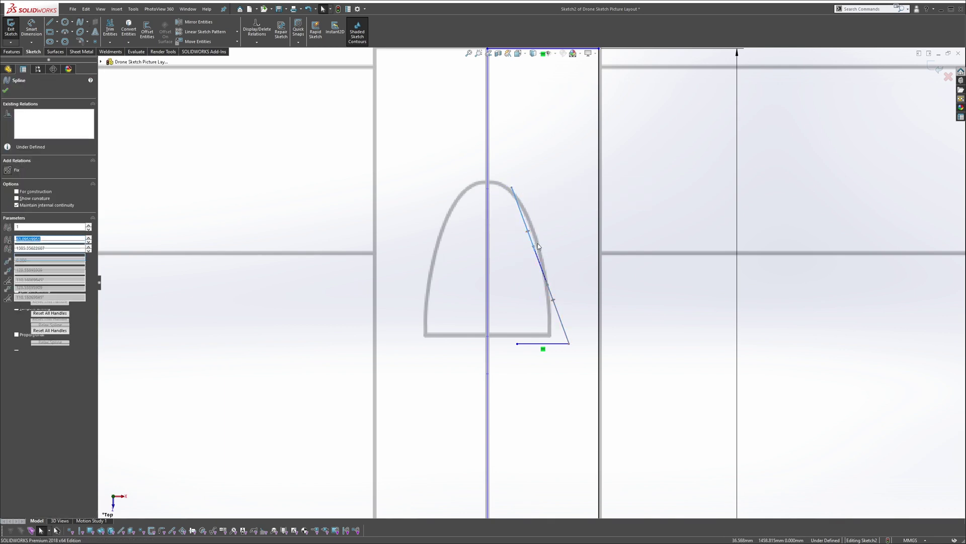
pyautogui.moveTo(534, 245); pyautogui.dragTo(553, 230)
# Extend the base line to the dome's outer corner and shape both spline handles to follow the dome's curved side.
pyautogui.scroll(2, 581, 309)
pyautogui.scroll(-1, 582, 316)
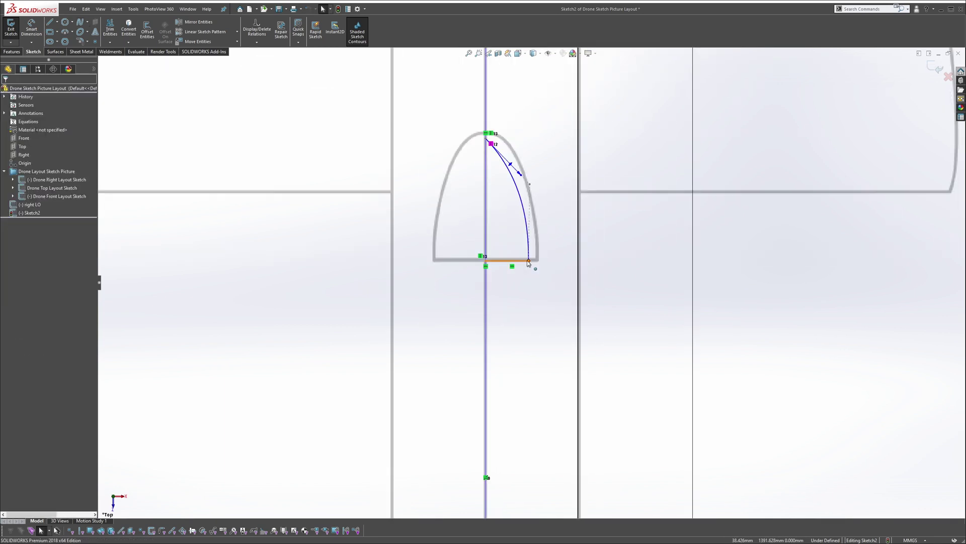
pyautogui.moveTo(529, 261); pyautogui.dragTo(538, 261)
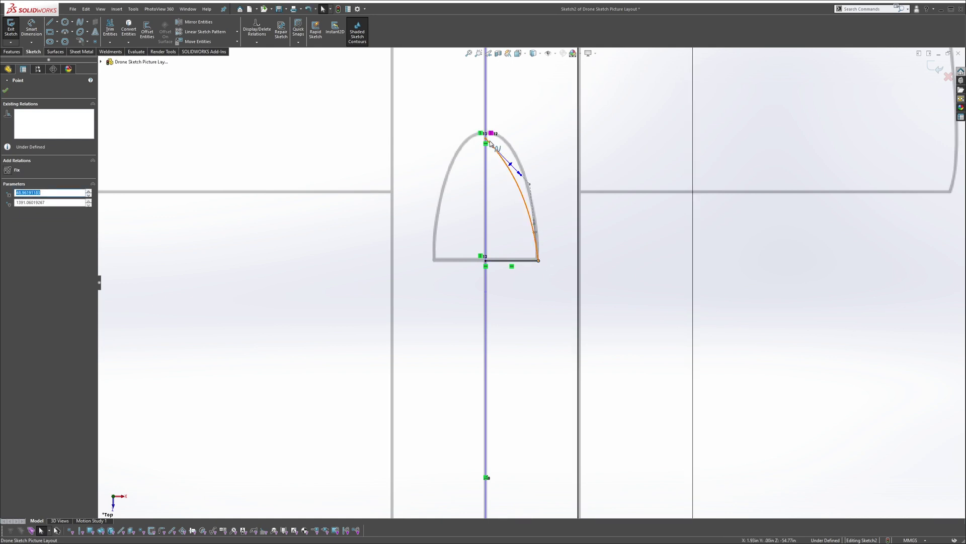
pyautogui.moveTo(534, 222); pyautogui.dragTo(535, 196)
pyautogui.moveTo(510, 166); pyautogui.dragTo(512, 138)
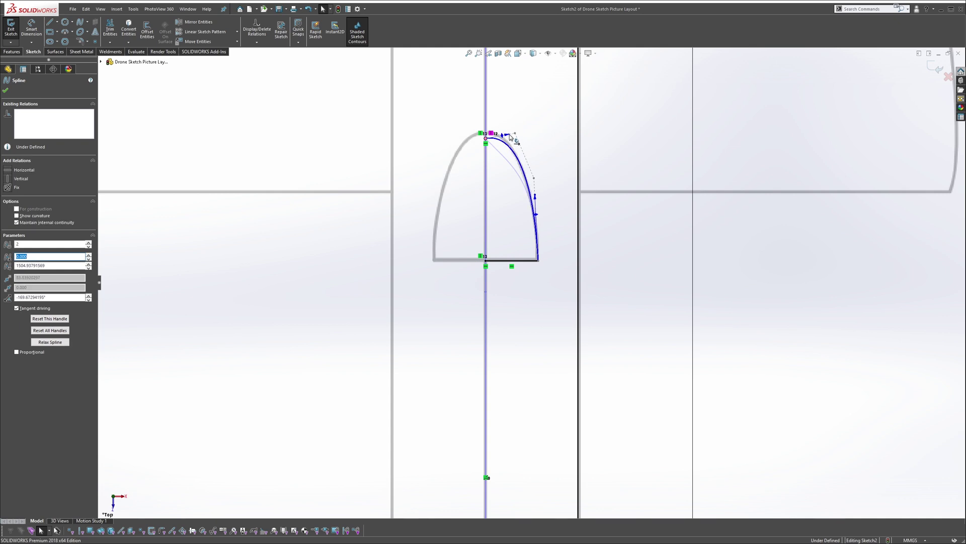
pyautogui.scroll(2, 511, 142)
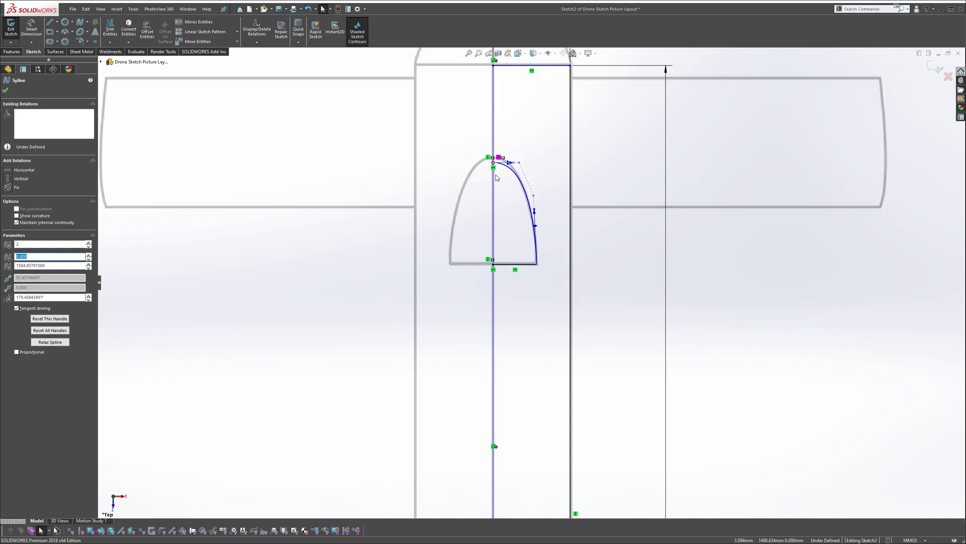
# Compare the dome outline with the matching bump in the side profile from an angled view and exit the top-view sketch.
pyautogui.moveTo(498, 177)
pyautogui.mouseDown(button='middle')
pyautogui.moveTo(453, 129)
pyautogui.moveTo(418, 145)
pyautogui.mouseUp(button='middle')
pyautogui.scroll(-5, 498, 143)
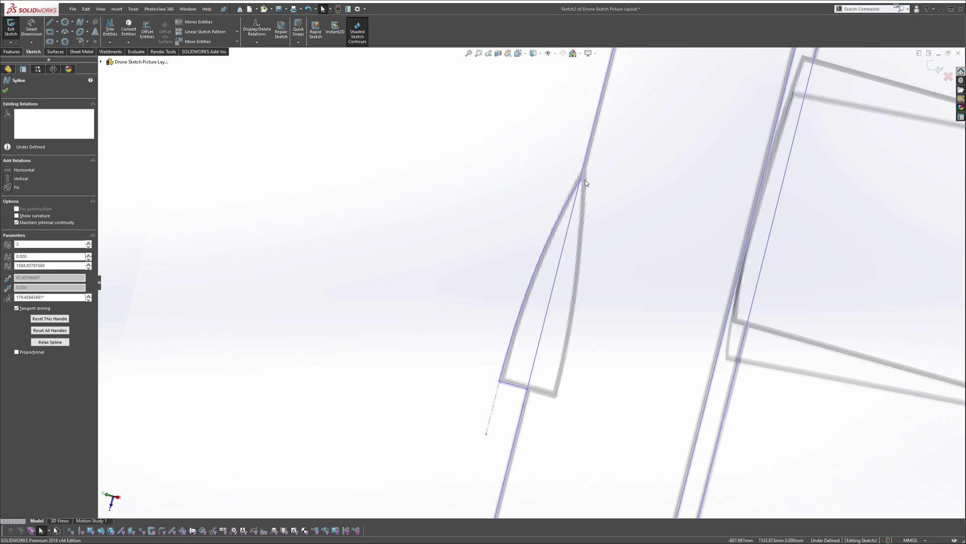
pyautogui.scroll(5, 572, 241)
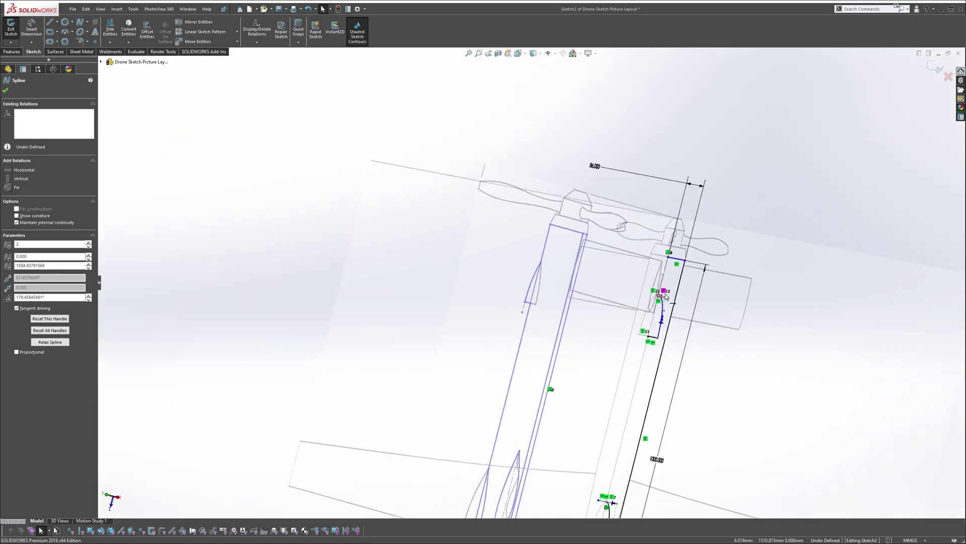
pyautogui.moveTo(665, 296); pyautogui.dragTo(679, 316, button='middle')
pyautogui.scroll(-8, 680, 315)
pyautogui.scroll(7, 528, 214)
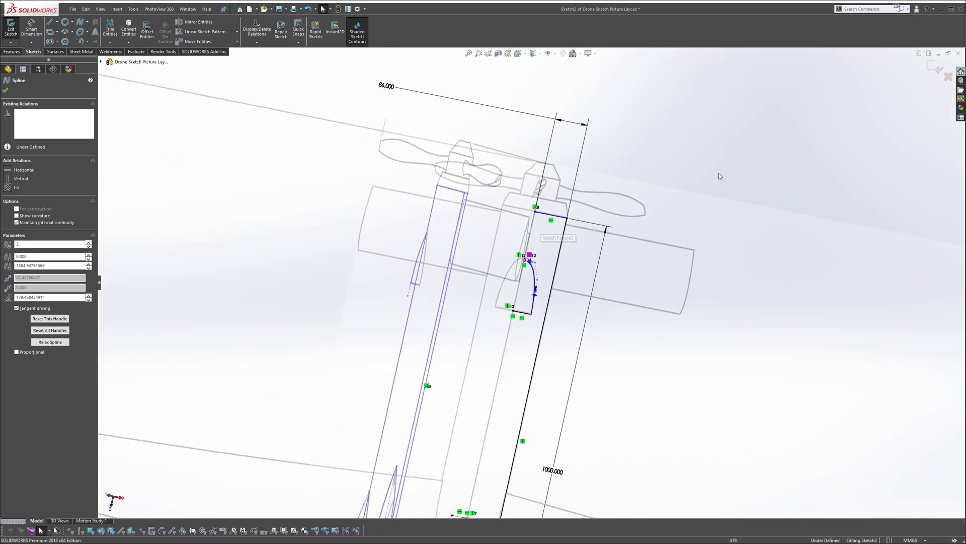
pyautogui.click(719, 173)
pyautogui.moveTo(747, 144)
pyautogui.mouseDown(button='middle')
pyautogui.moveTo(639, 164)
pyautogui.moveTo(792, 121)
pyautogui.mouseUp(button='middle')
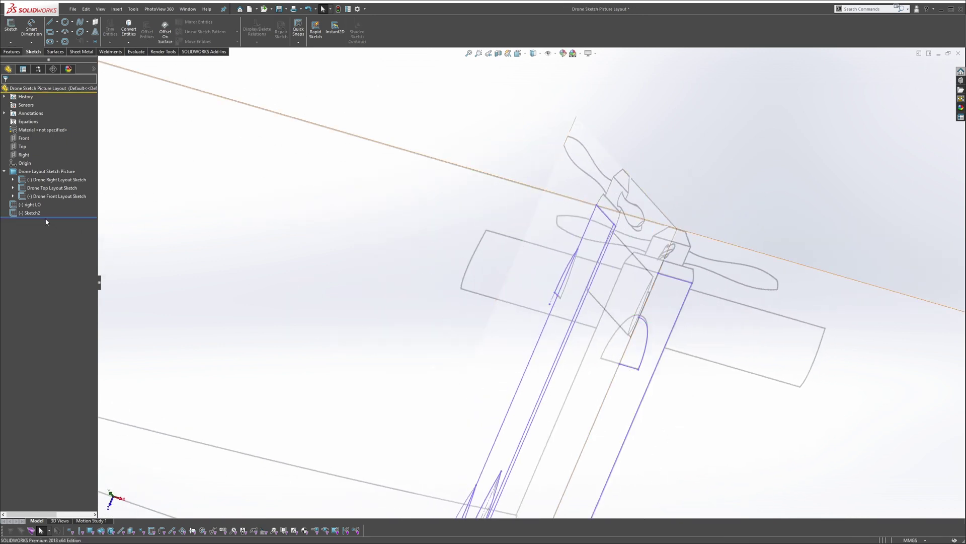
# Reopen the right LO sketch for editing and move the small bump's rear tip to match the side picture.
pyautogui.rightClick(30, 204)
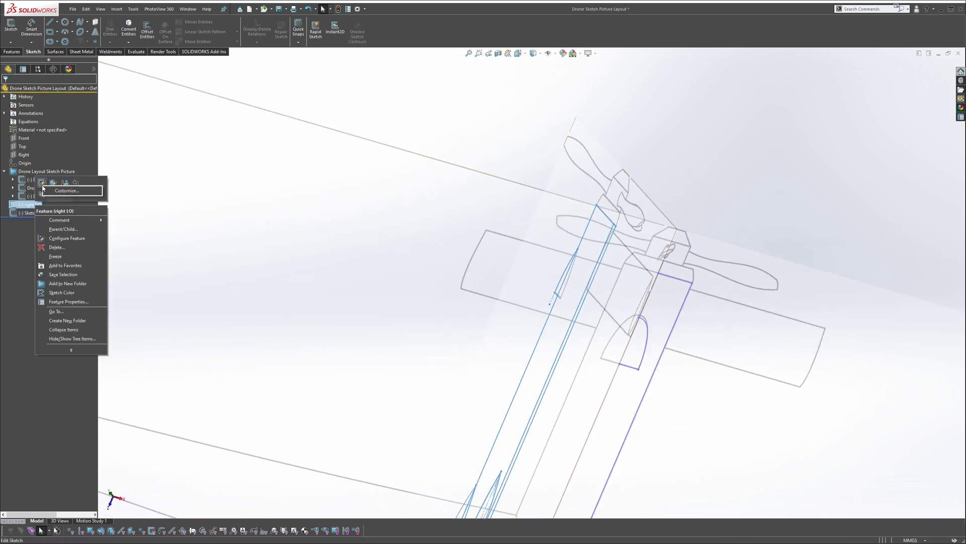
pyautogui.click(42, 185)
pyautogui.click(41, 182)
pyautogui.rightClick(24, 205)
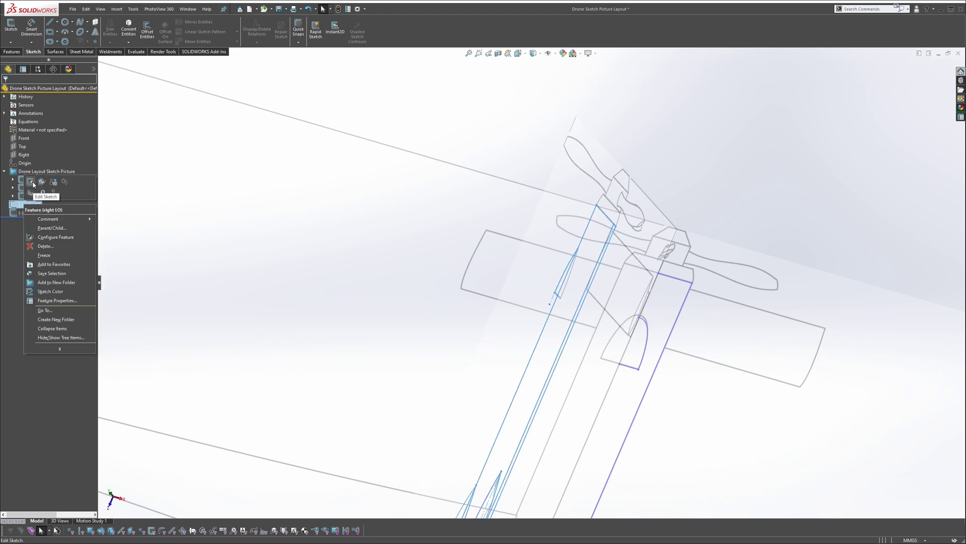
pyautogui.click(33, 184)
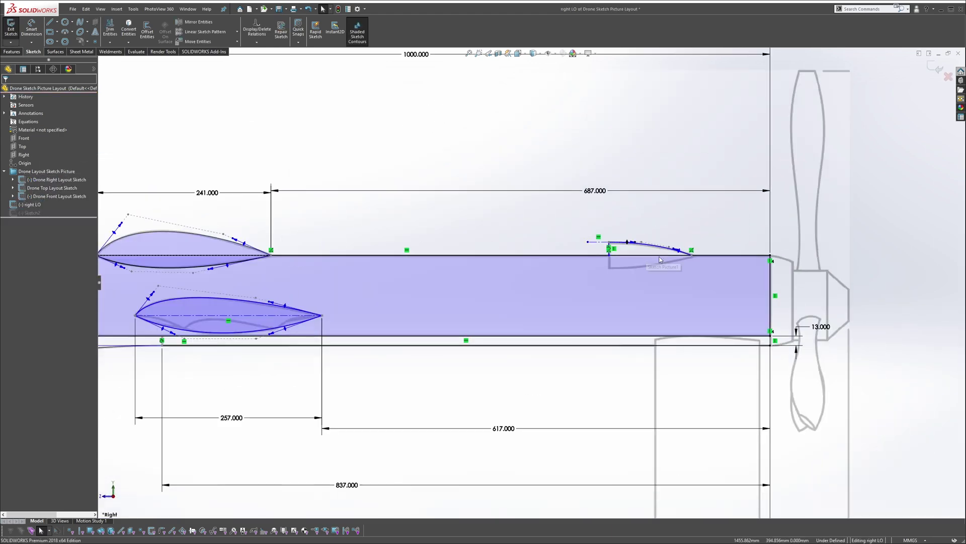
pyautogui.scroll(-3, 677, 265)
pyautogui.moveTo(688, 261); pyautogui.dragTo(704, 262)
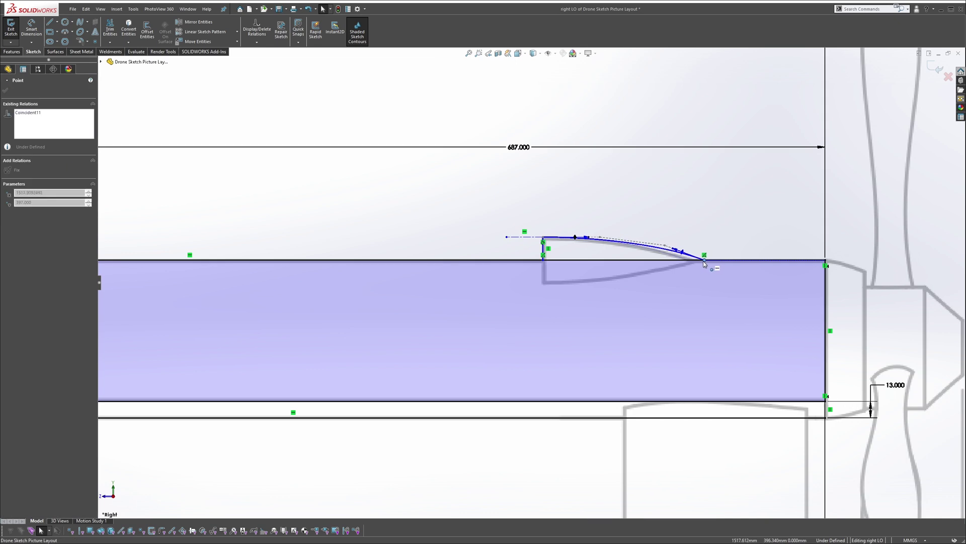
pyautogui.click(671, 226)
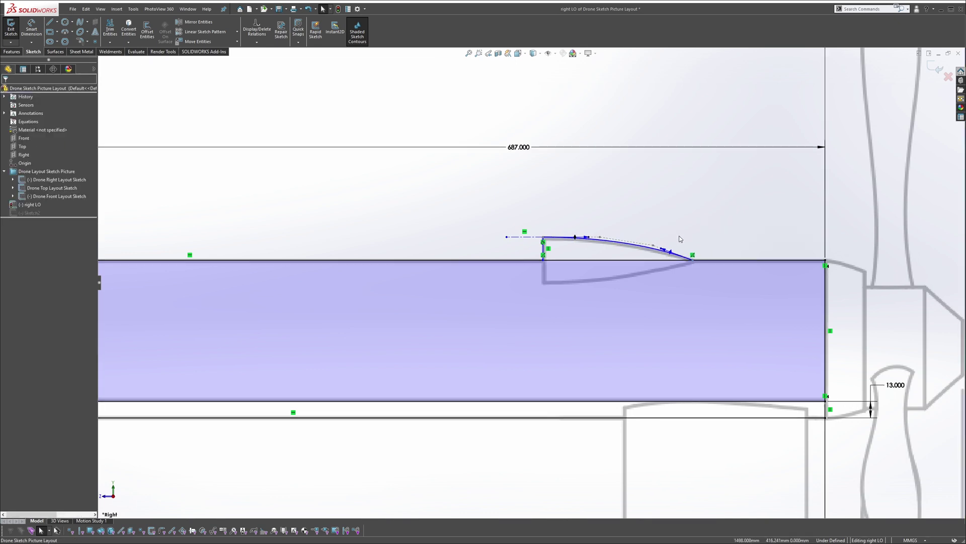
# Dimension the distance from the small bump's rear tip to the fuselage's vertical end line as 103 mm.
pyautogui.press('s')
pyautogui.click(707, 247)
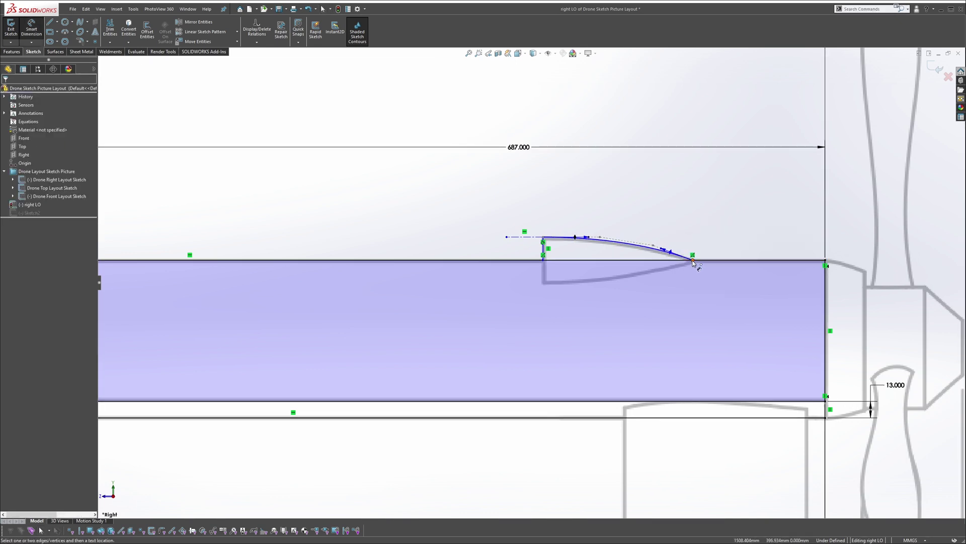
pyautogui.click(692, 260)
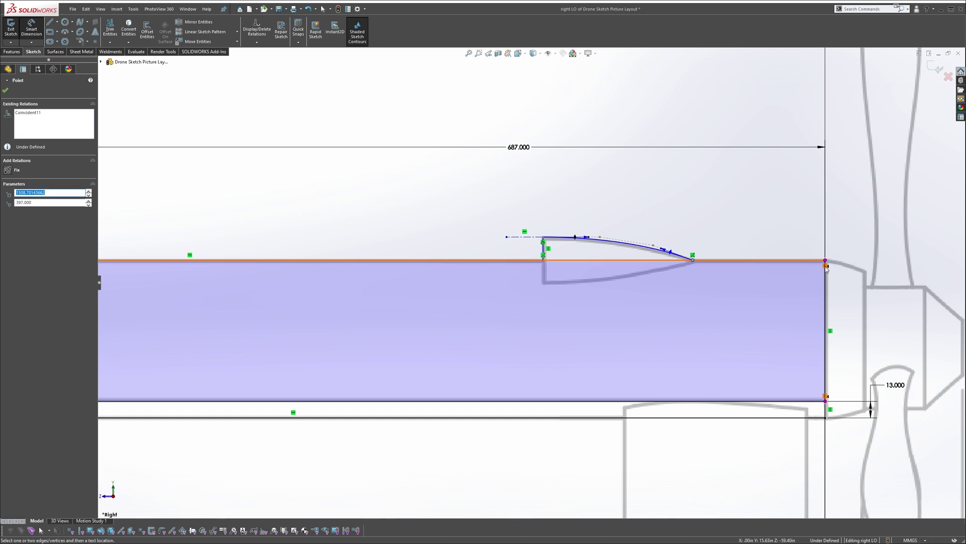
pyautogui.click(825, 272)
pyautogui.click(743, 212)
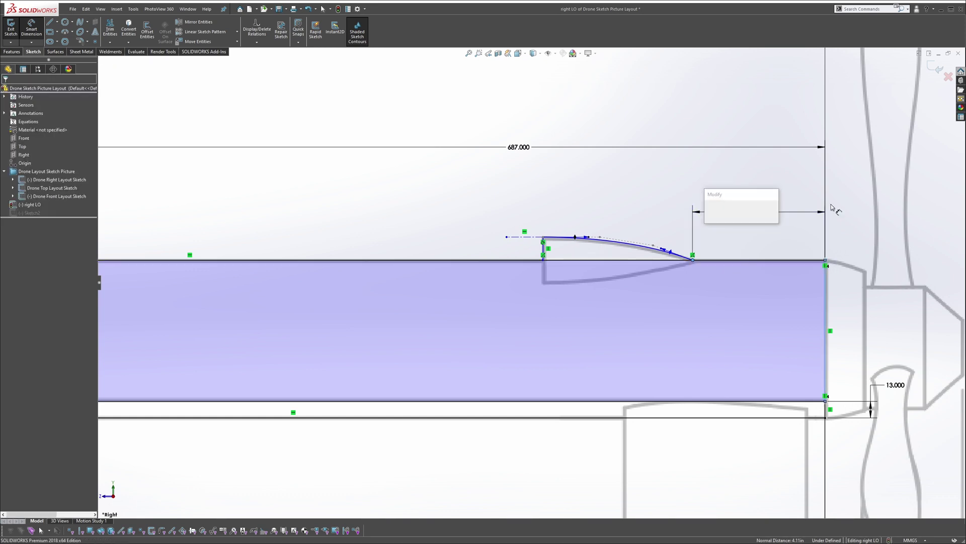
pyautogui.write('10')
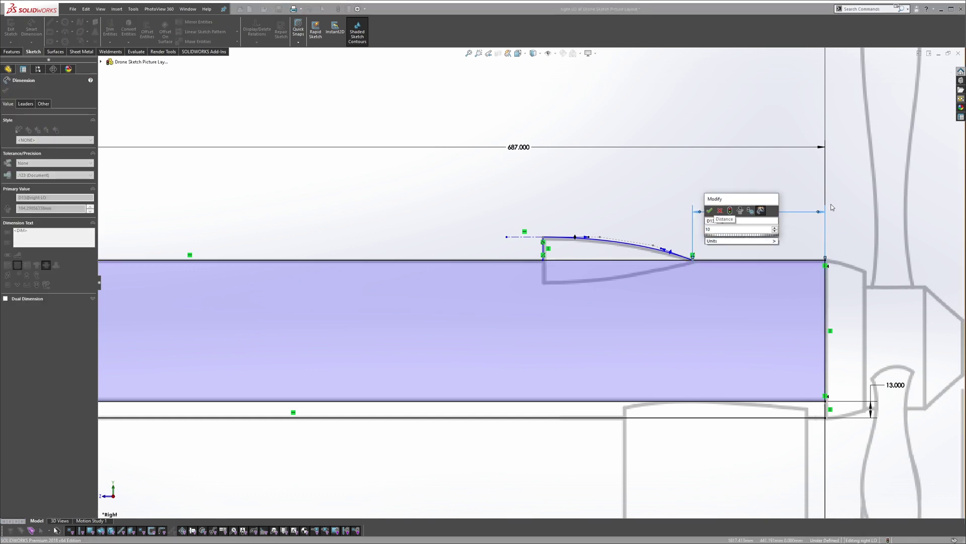
pyautogui.write('3')
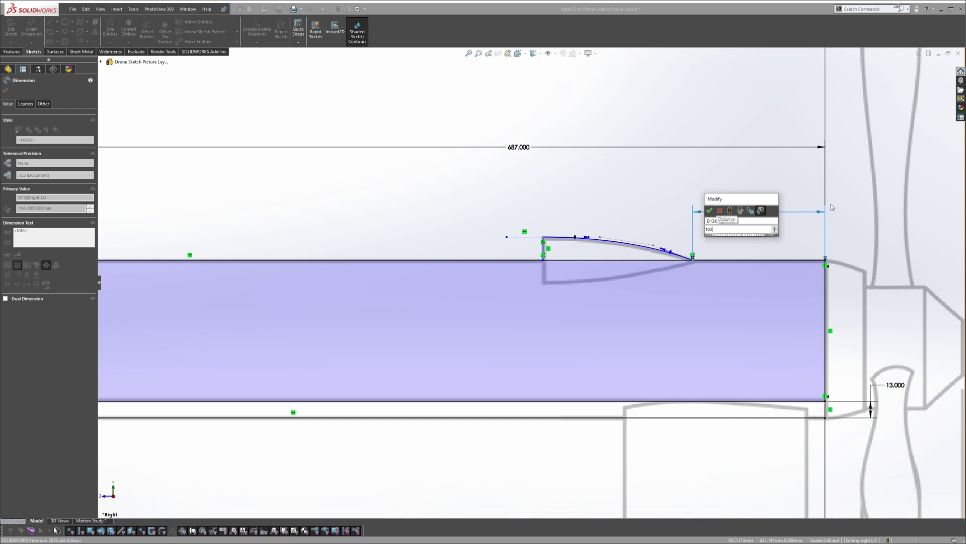
pyautogui.press('Return')
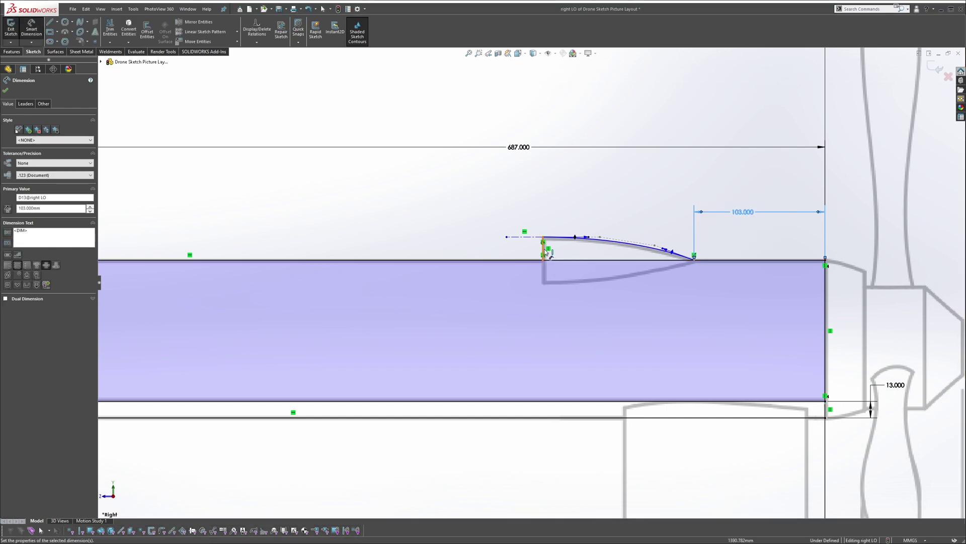
# Dimension the small bump's horizontal length from its vertical front line to its rear tip as 119 mm.
pyautogui.click(543, 252)
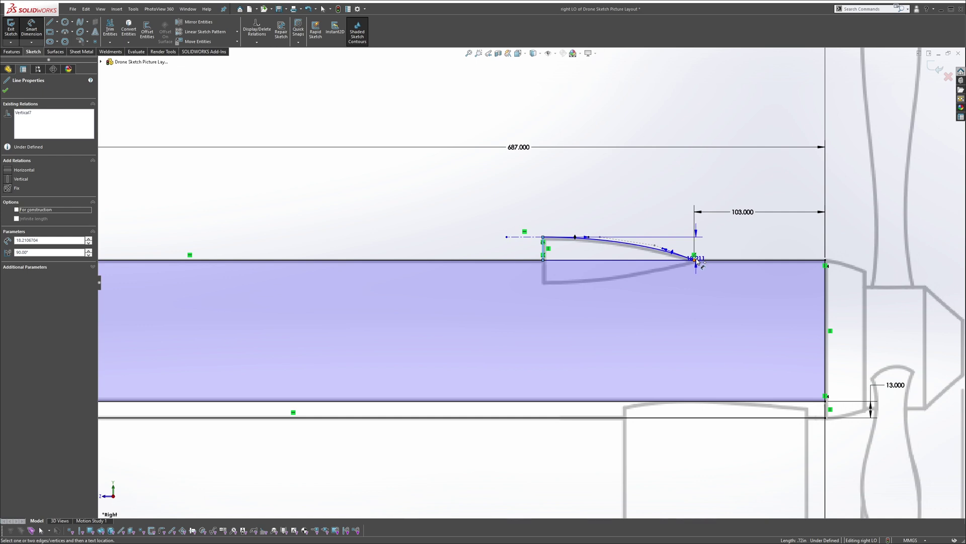
pyautogui.click(696, 260)
pyautogui.click(632, 219)
pyautogui.write('11')
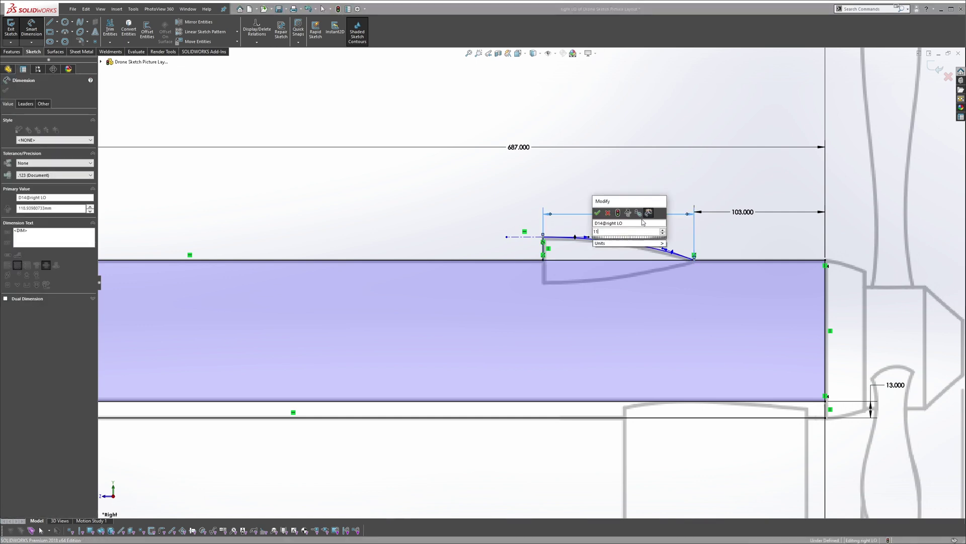
pyautogui.write('9')
pyautogui.press('Return')
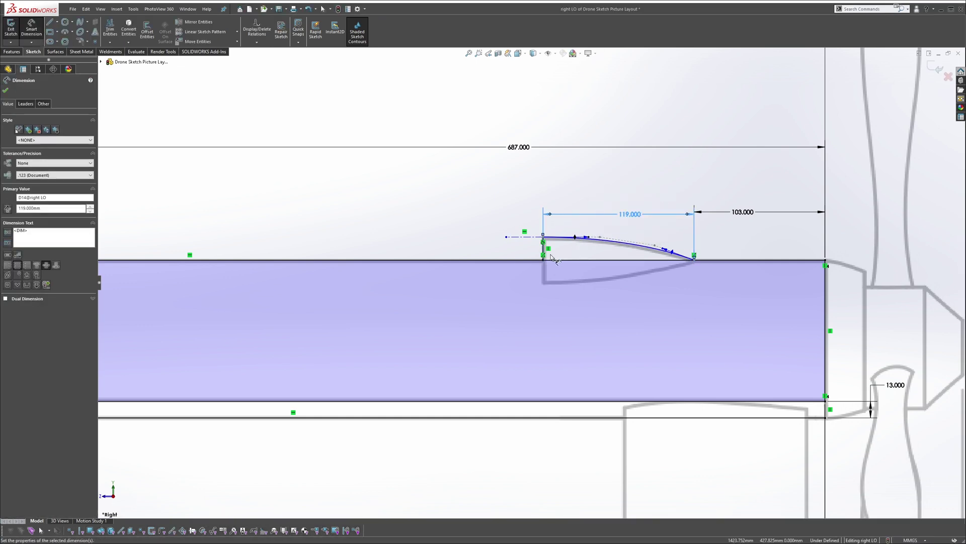
# Set the height of the small bump's vertical front line to 18 mm with a dimension.
pyautogui.scroll(-2, 549, 254)
pyautogui.click(542, 247)
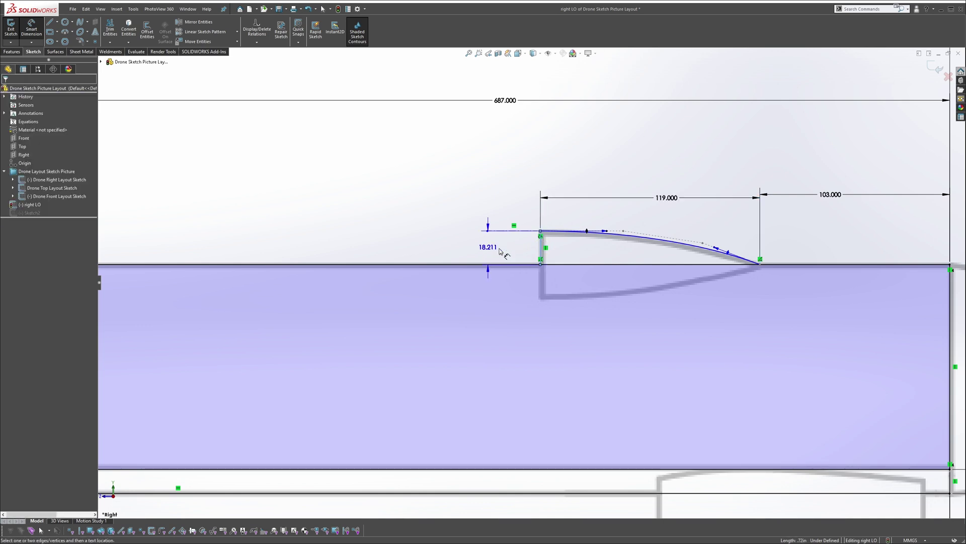
pyautogui.click(491, 248)
pyautogui.write('18')
pyautogui.press('Return')
pyautogui.press('Escape')
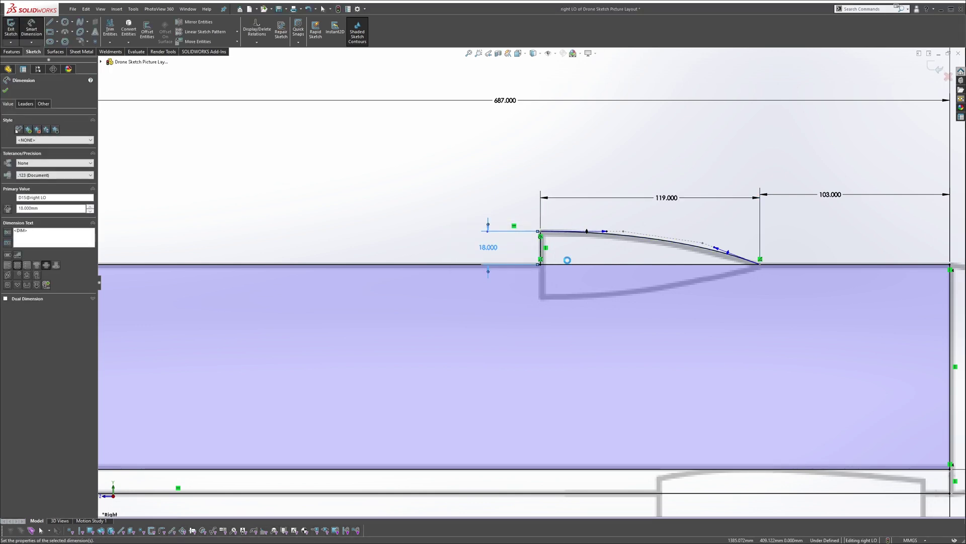
# Exit the right LO sketch and open Sketch2, the top-view sketch, for editing.
pyautogui.scroll(3, 523, 297)
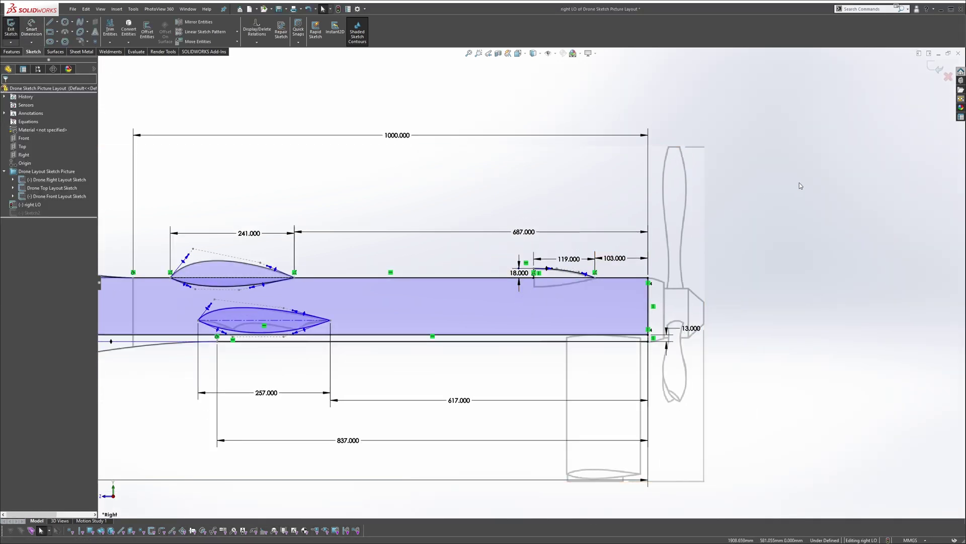
pyautogui.doubleClick(813, 106)
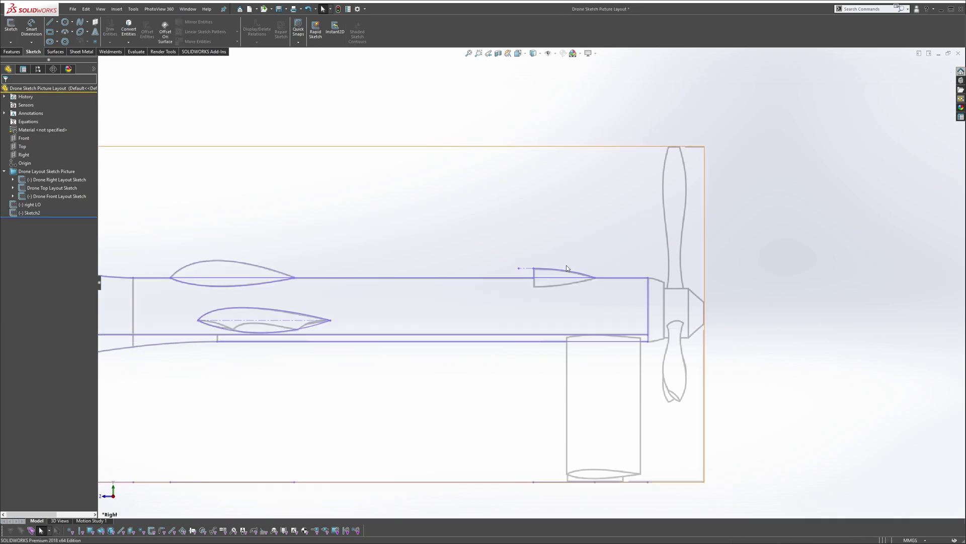
pyautogui.moveTo(608, 285)
pyautogui.mouseDown(button='middle')
pyautogui.moveTo(621, 306)
pyautogui.moveTo(612, 307)
pyautogui.mouseUp(button='middle')
pyautogui.rightClick(31, 212)
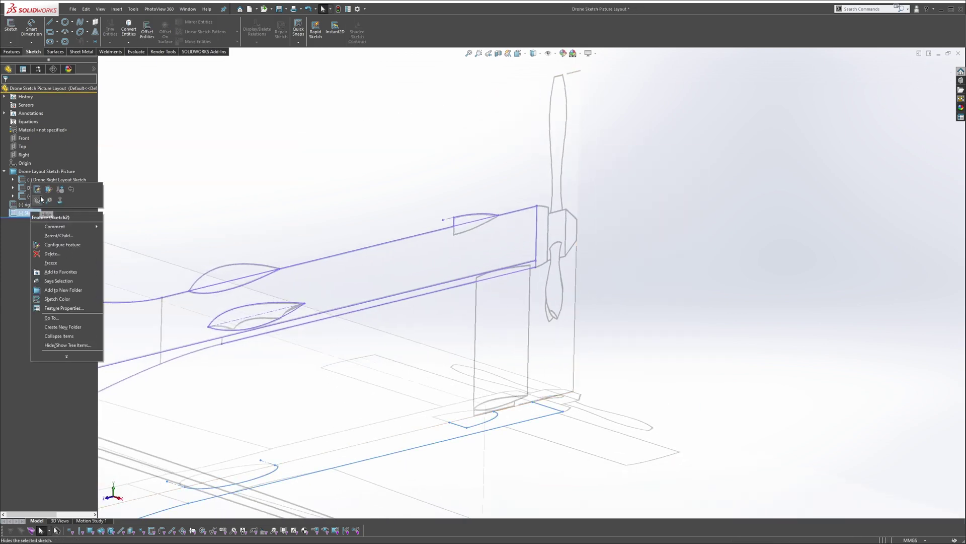
pyautogui.click(36, 195)
# Shorten the spline handle at the dome's tip so the curve follows the picture more closely.
pyautogui.scroll(-10, 533, 169)
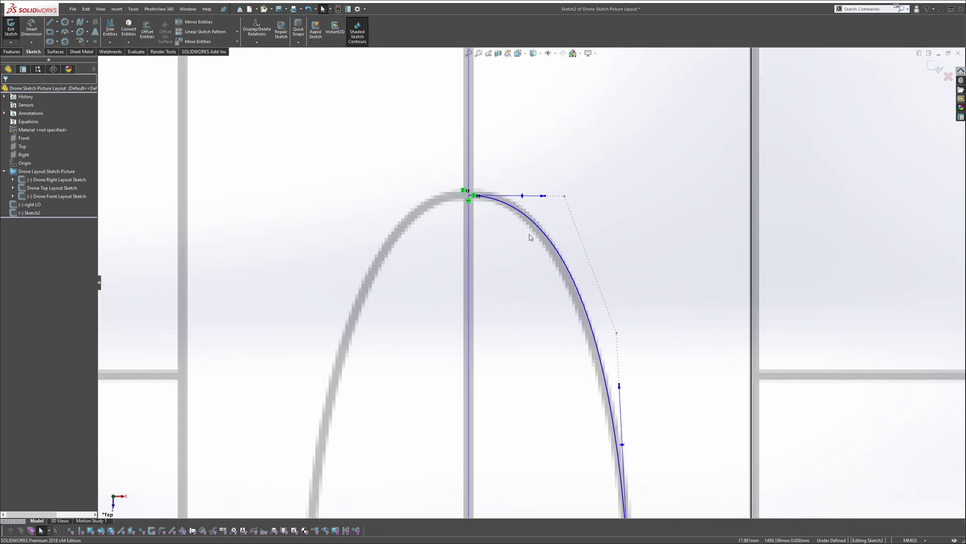
pyautogui.scroll(3, 530, 282)
pyautogui.moveTo(542, 223); pyautogui.dragTo(535, 222)
pyautogui.click(522, 205)
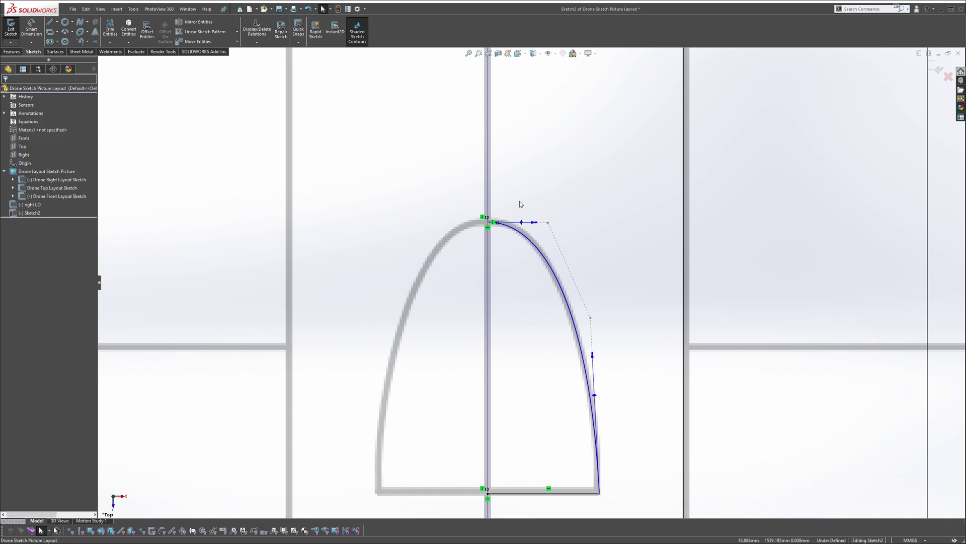
# Draw a horizontal construction line about 20 mm long from the dome's tip, on the side opposite the spline.
pyautogui.press('s')
pyautogui.click(539, 219)
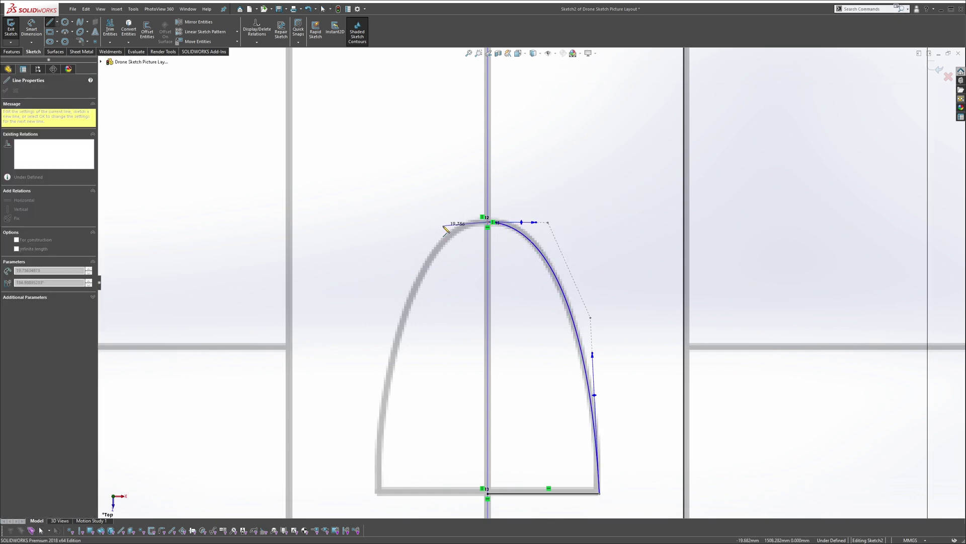
pyautogui.click(488, 222)
pyautogui.click(443, 222)
pyautogui.press('Escape')
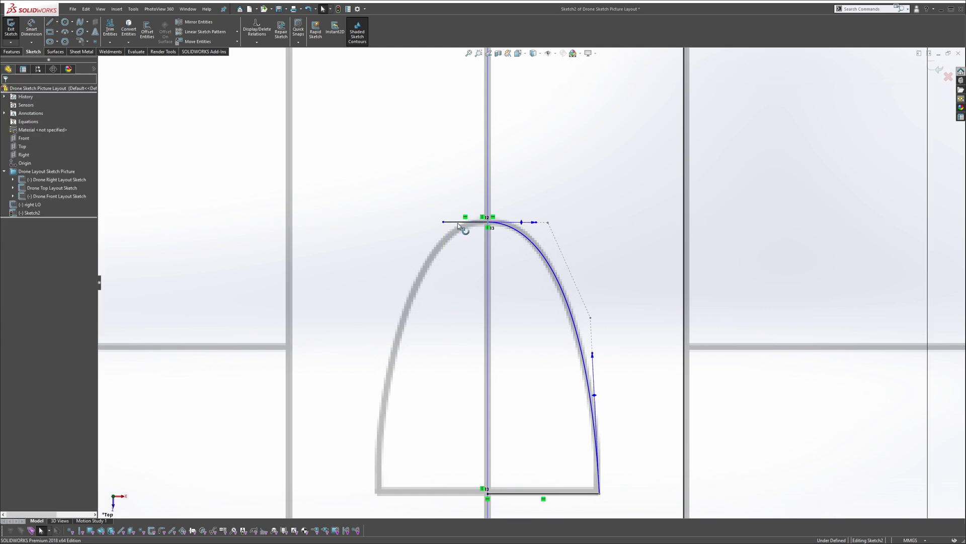
pyautogui.click(457, 222)
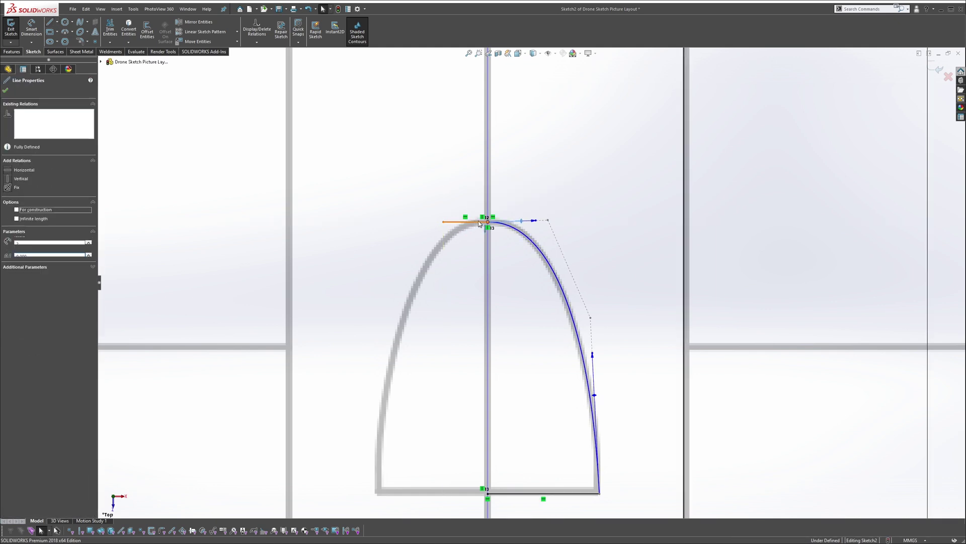
pyautogui.click(507, 202)
# Make the dome spline tangent to the horizontal construction line at its tip.
pyautogui.click(475, 222)
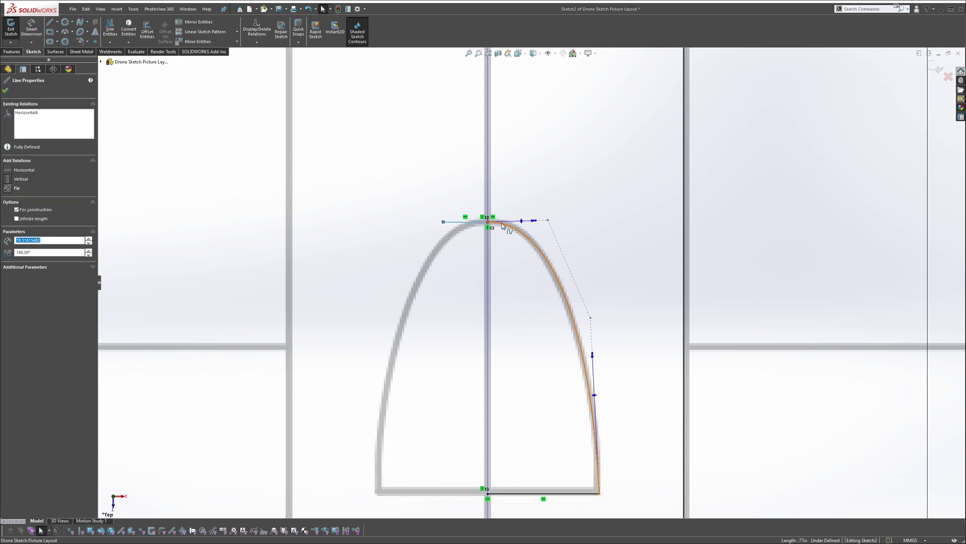
pyautogui.keyDown('ctrl'); pyautogui.click(520, 220); pyautogui.keyUp('ctrl')
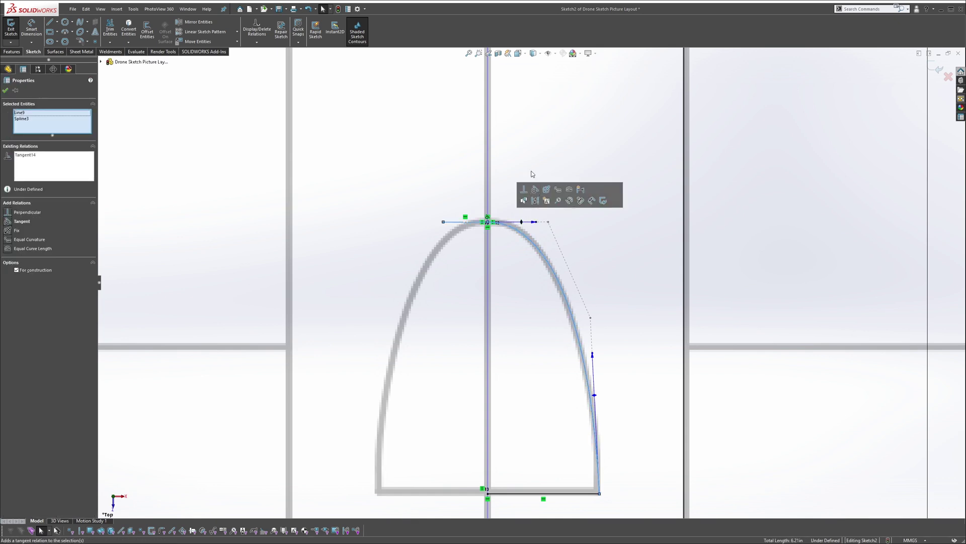
pyautogui.click(539, 196)
# Draw a vertical construction line about 19 mm long from the dome's outer base corner, pointing away from the dome.
pyautogui.scroll(3, 573, 401)
pyautogui.scroll(-1, 573, 400)
pyautogui.scroll(-1, 571, 388)
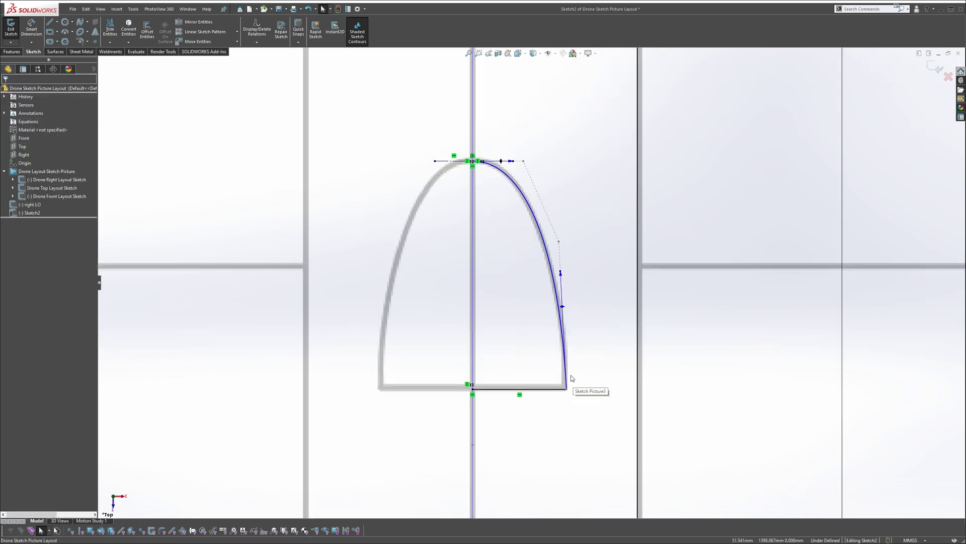
pyautogui.press('s')
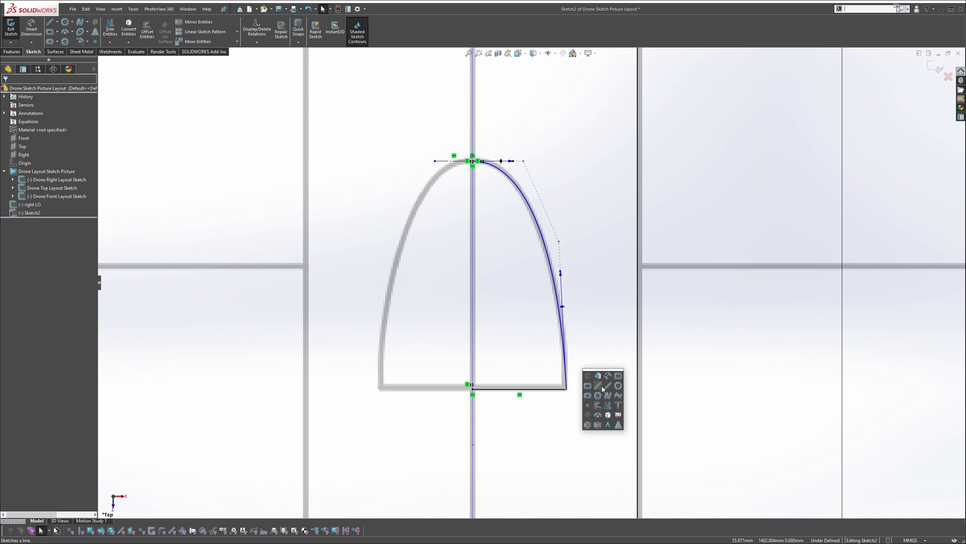
pyautogui.click(603, 388)
pyautogui.click(566, 389)
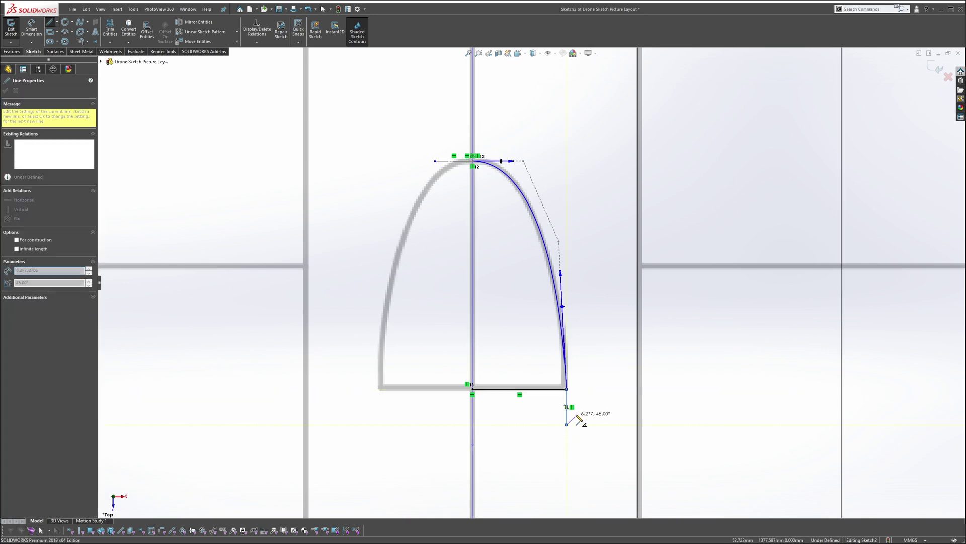
pyautogui.press('Escape')
pyautogui.click(568, 413)
pyautogui.click(588, 402)
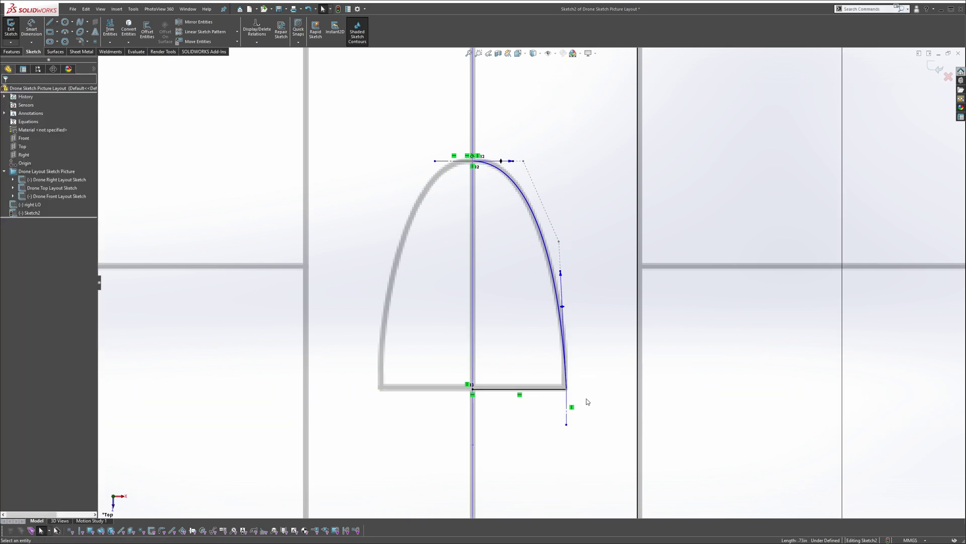
# Make the dome spline tangent to the vertical construction line at the outer base corner.
pyautogui.click(568, 388)
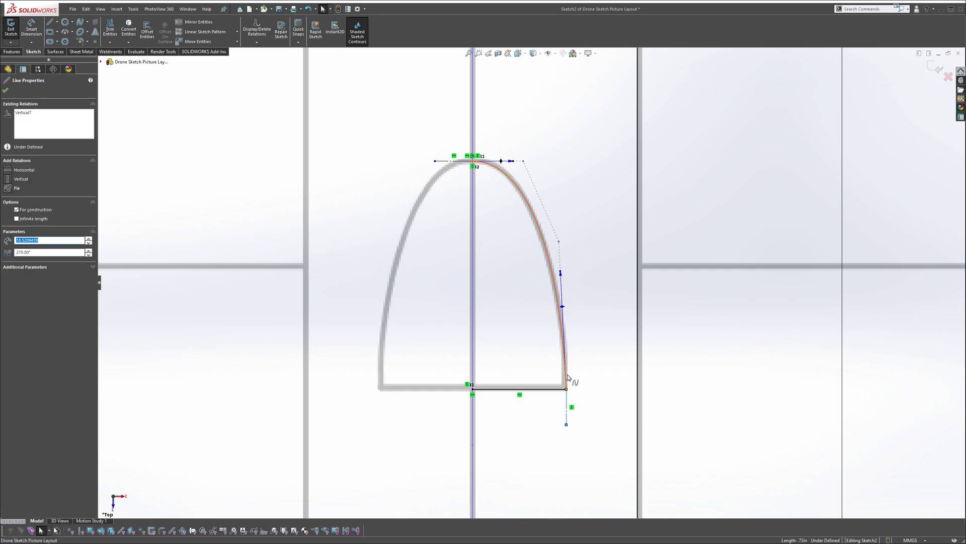
pyautogui.keyDown('ctrl'); pyautogui.click(613, 348); pyautogui.keyUp('ctrl')
pyautogui.click(600, 339)
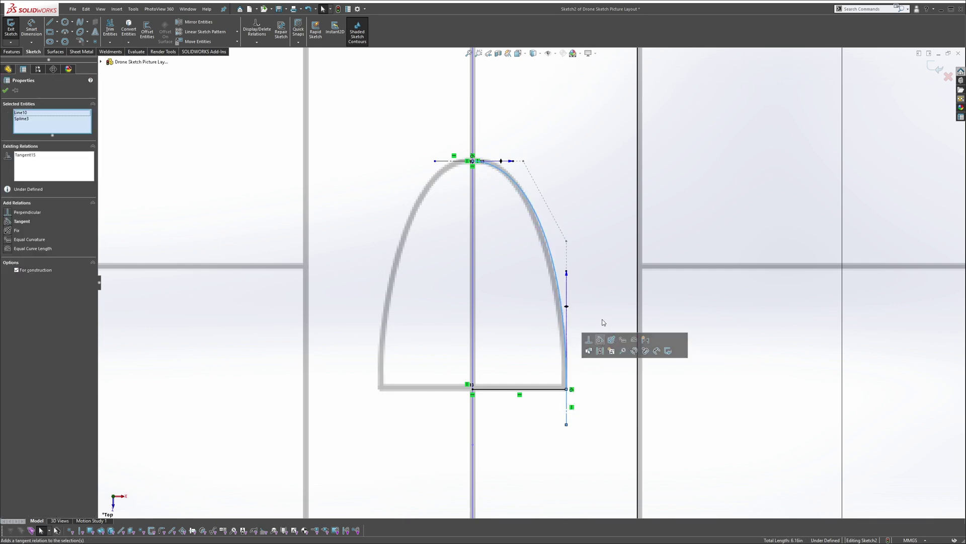
pyautogui.click(585, 287)
# Shorten the dome spline's base handle and lengthen its tip handle to refit the curve to the picture.
pyautogui.moveTo(568, 280); pyautogui.dragTo(567, 288)
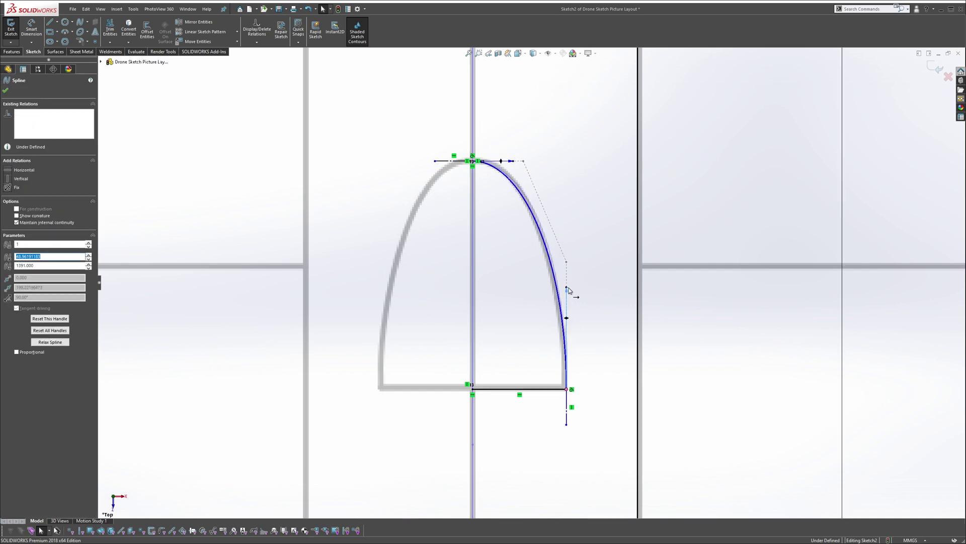
pyautogui.moveTo(509, 161); pyautogui.dragTo(516, 156)
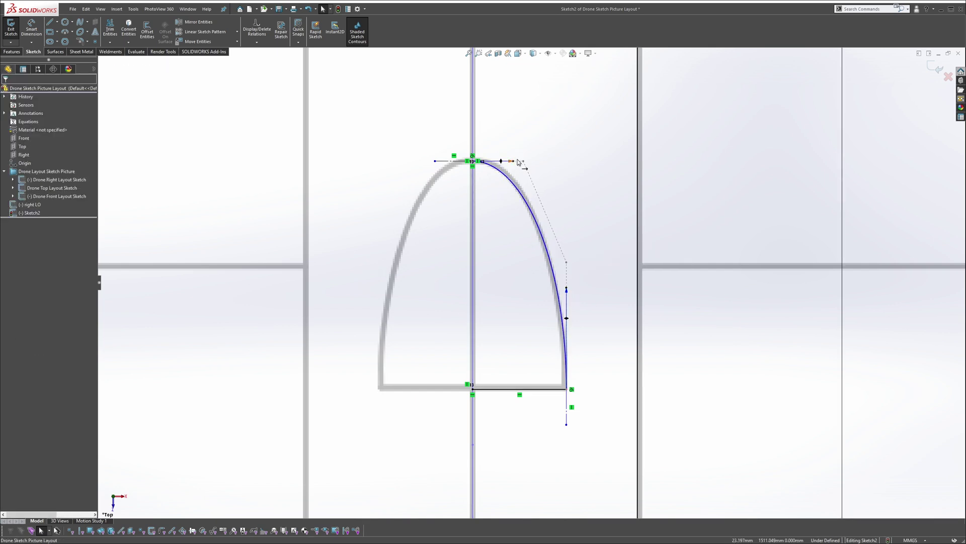
pyautogui.click(516, 162)
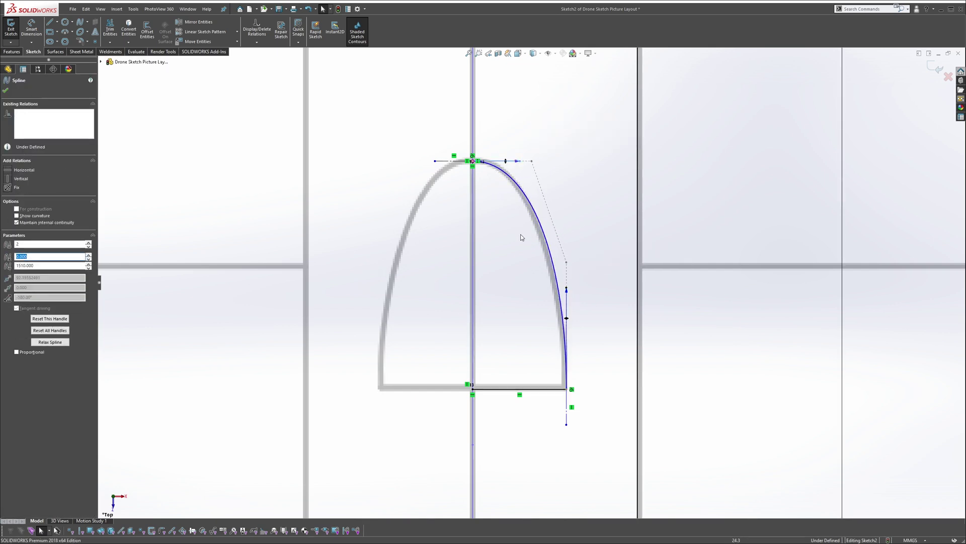
# Align the rear edge's centreline endpoint horizontally with the side-view layout sketch's rear lower corner, and finish the top-view sketch.
pyautogui.scroll(2, 524, 231)
pyautogui.scroll(2, 499, 302)
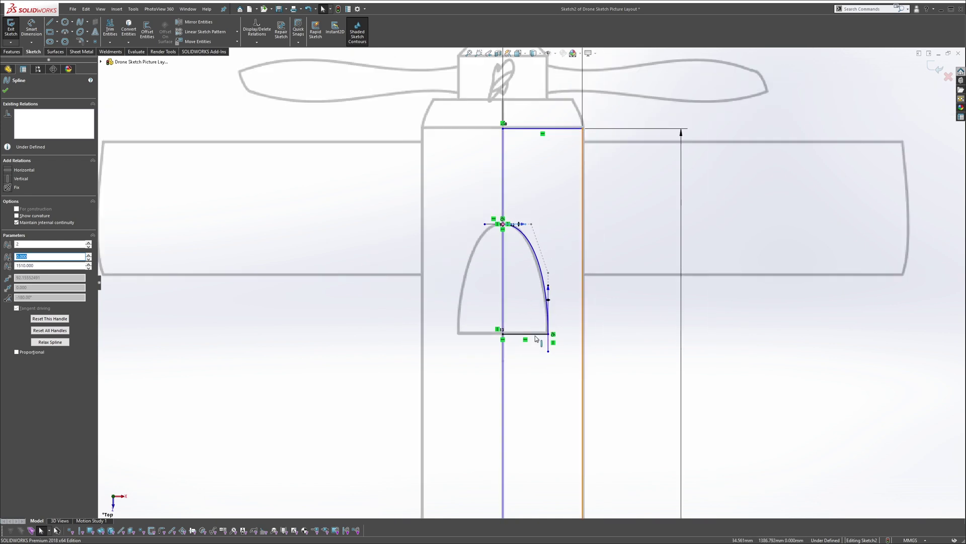
pyautogui.moveTo(536, 338)
pyautogui.mouseDown(button='middle')
pyautogui.moveTo(530, 287)
pyautogui.moveTo(587, 346)
pyautogui.mouseUp(button='middle')
pyautogui.scroll(5, 587, 345)
pyautogui.moveTo(562, 256); pyautogui.dragTo(541, 251, button='middle')
pyautogui.scroll(4, 541, 251)
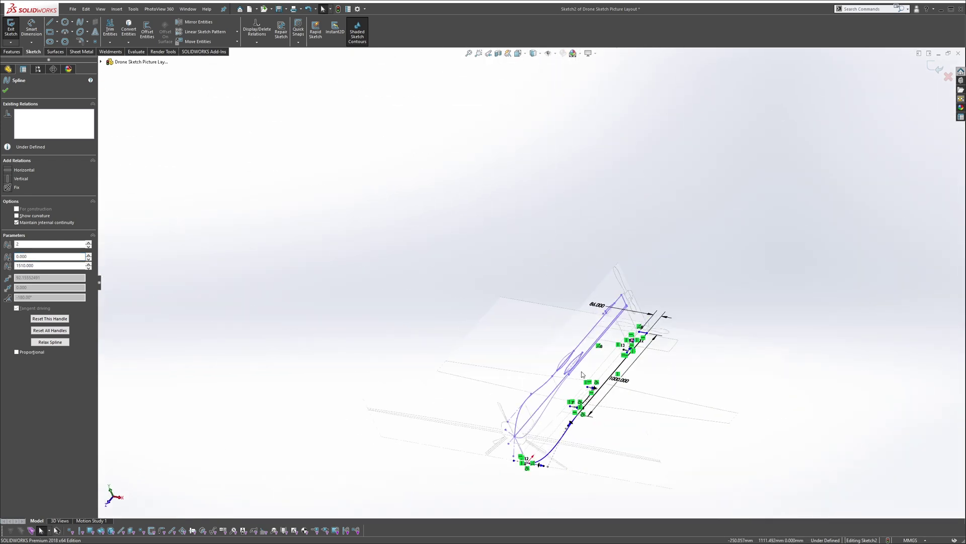
pyautogui.hotkey('ctrl', '8')
pyautogui.moveTo(507, 95)
pyautogui.mouseDown()
pyautogui.moveTo(509, 123)
pyautogui.moveTo(511, 107)
pyautogui.mouseUp()
pyautogui.moveTo(511, 108); pyautogui.dragTo(578, 121, button='middle')
pyautogui.scroll(-3, 579, 121)
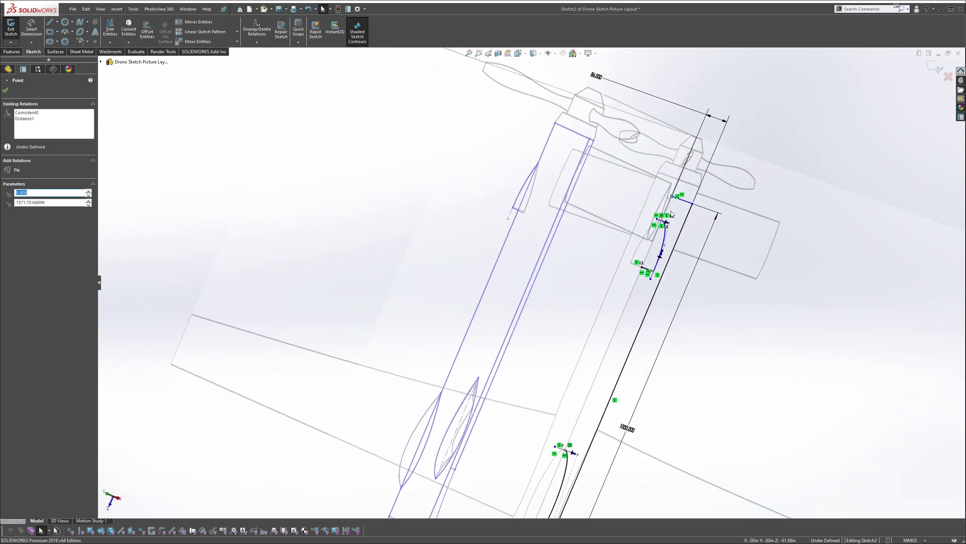
pyautogui.keyDown('ctrl'); pyautogui.click(592, 140); pyautogui.keyUp('ctrl')
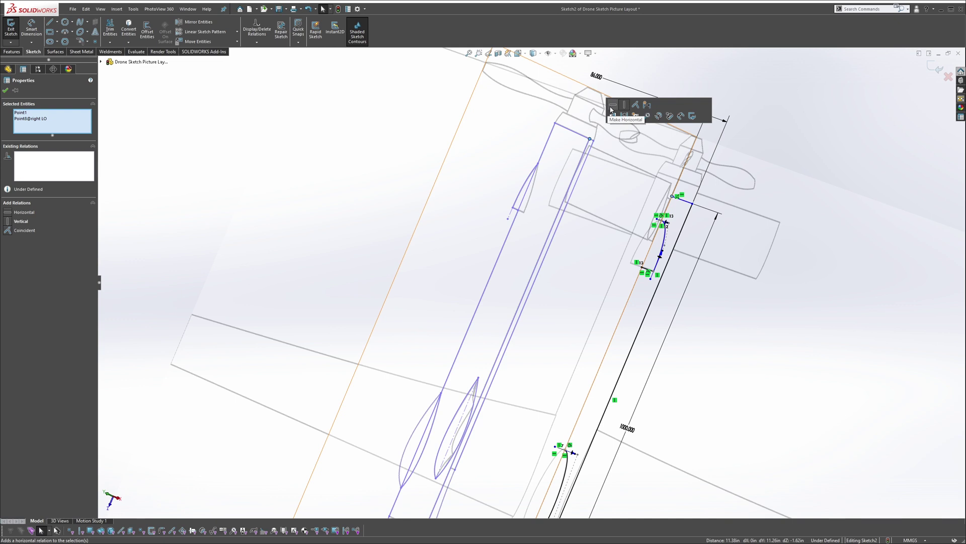
pyautogui.click(613, 105)
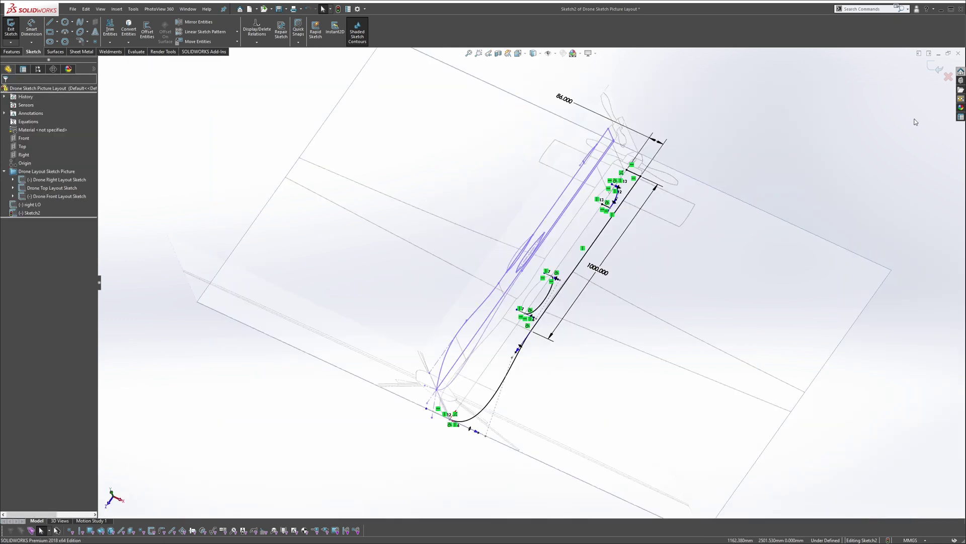
pyautogui.click(933, 67)
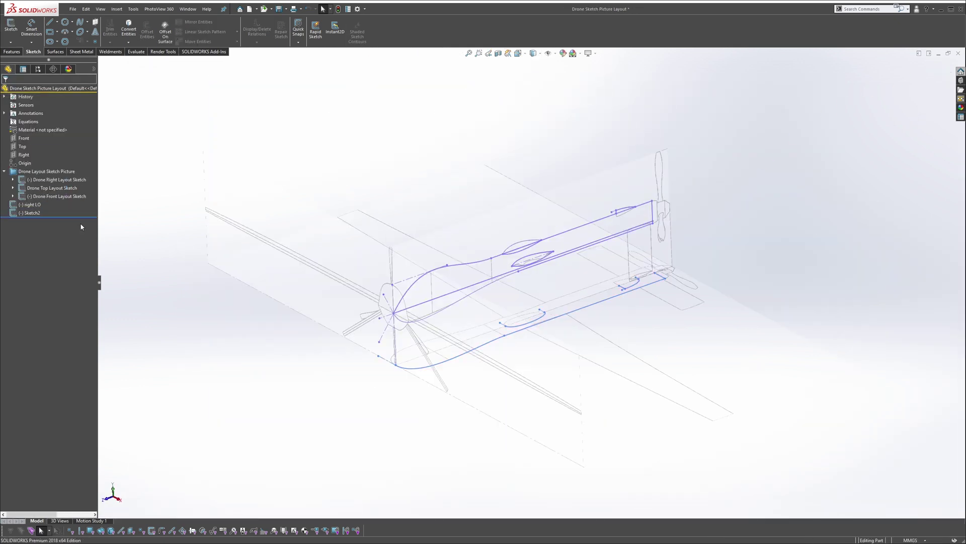
# Rename the finished top-view sketch as top LO.
pyautogui.click(27, 212)
pyautogui.click(27, 213)
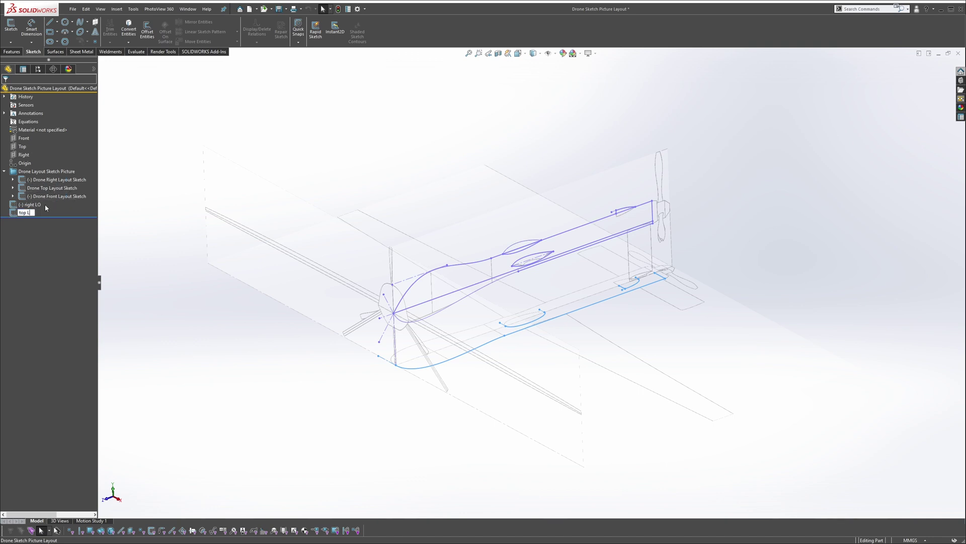
pyautogui.click(143, 256)
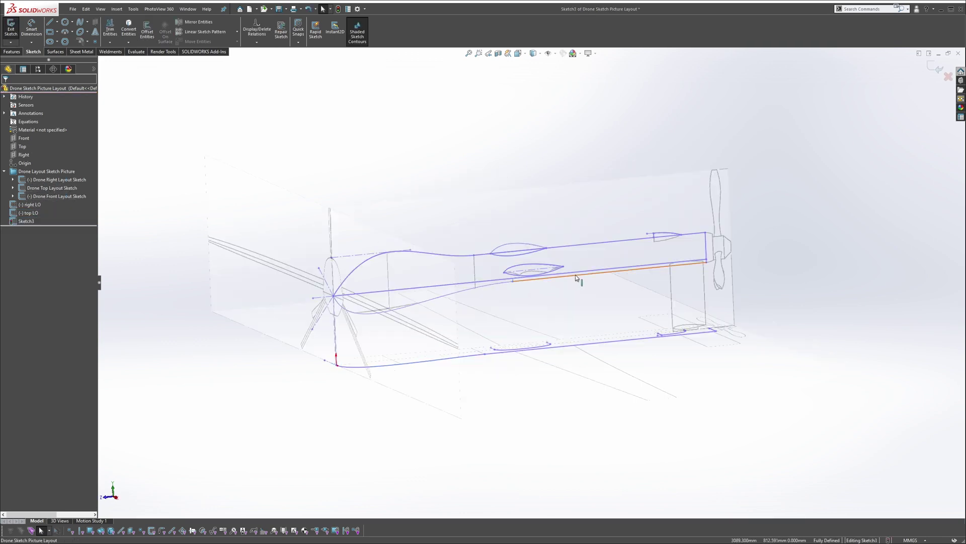
pyautogui.rightClick(578, 273)
pyautogui.click(582, 263)
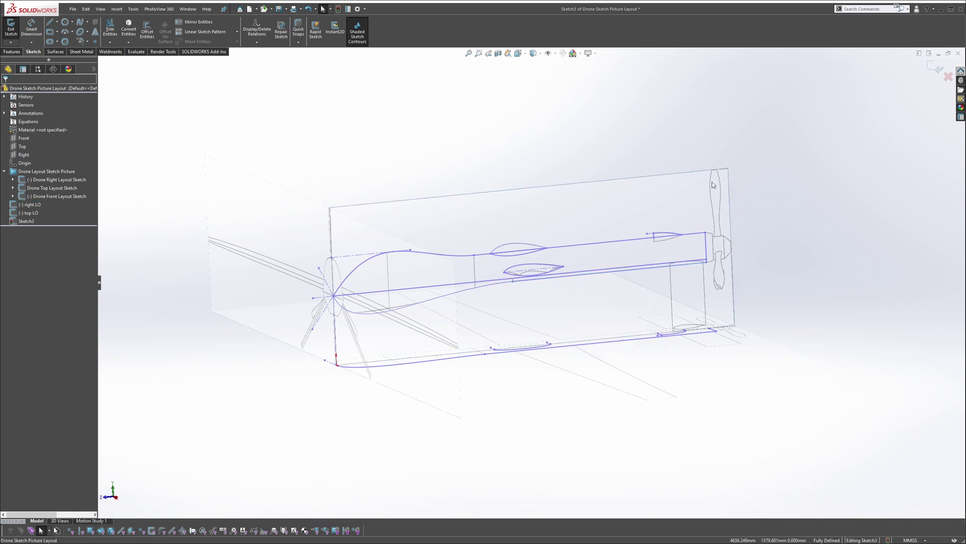
pyautogui.rightClick(628, 240)
pyautogui.click(820, 140)
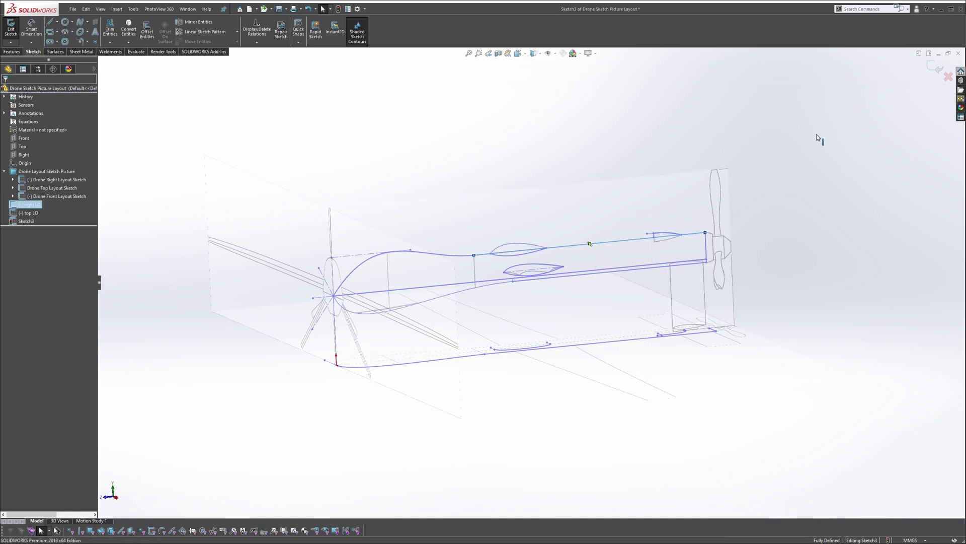
pyautogui.click(934, 68)
# Open the right LO sketch to review the dimensioned side profile, and leave it without edits.
pyautogui.rightClick(588, 244)
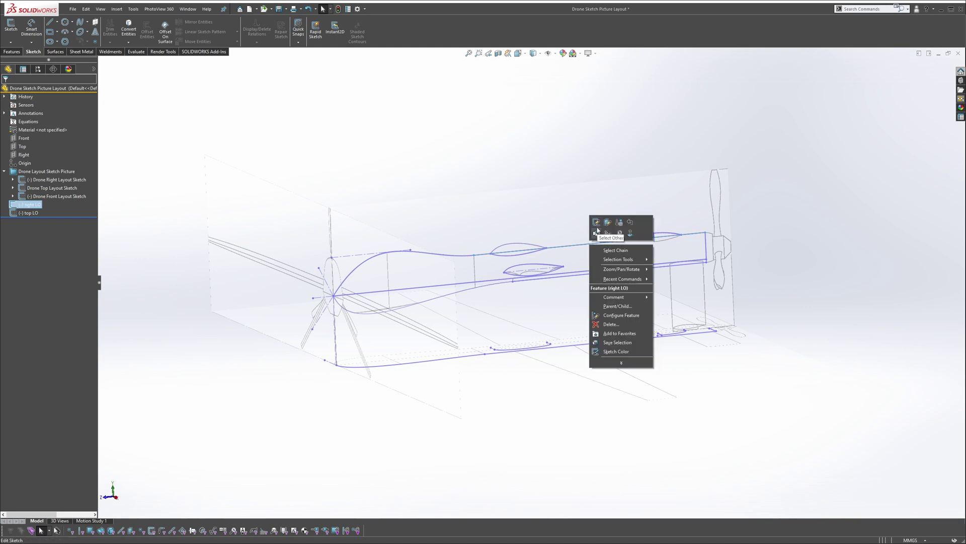
pyautogui.click(593, 224)
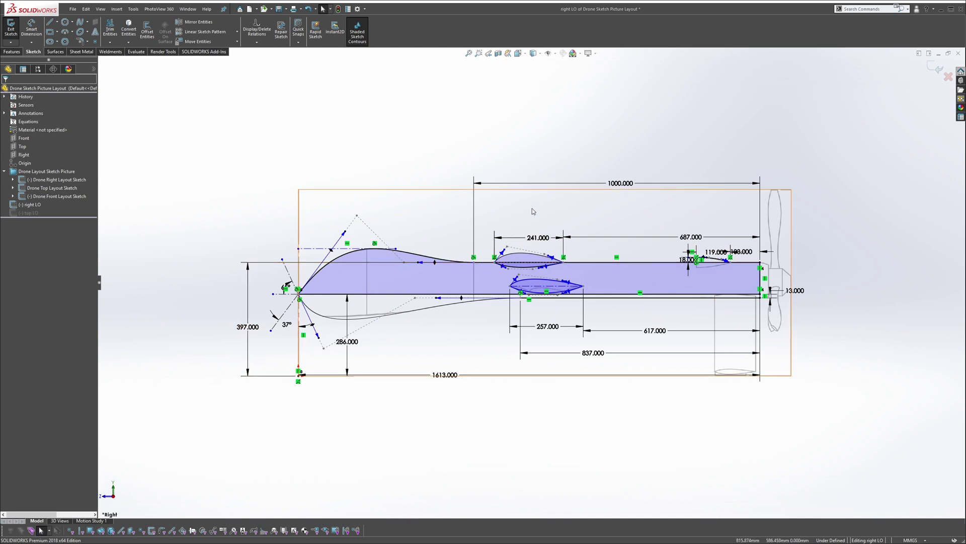
pyautogui.moveTo(536, 214); pyautogui.dragTo(663, 226, button='middle')
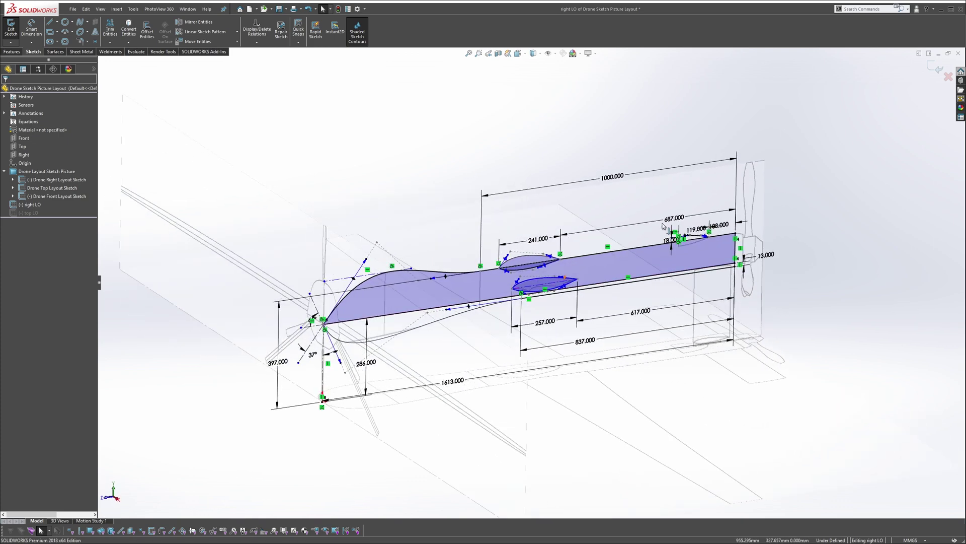
pyautogui.click(932, 71)
# Open the top LO sketch for editing and reposition the 86 mm half-width dimension text beyond the tail.
pyautogui.moveTo(629, 282)
pyautogui.mouseDown(button='middle')
pyautogui.moveTo(432, 317)
pyautogui.moveTo(159, 267)
pyautogui.mouseUp(button='middle')
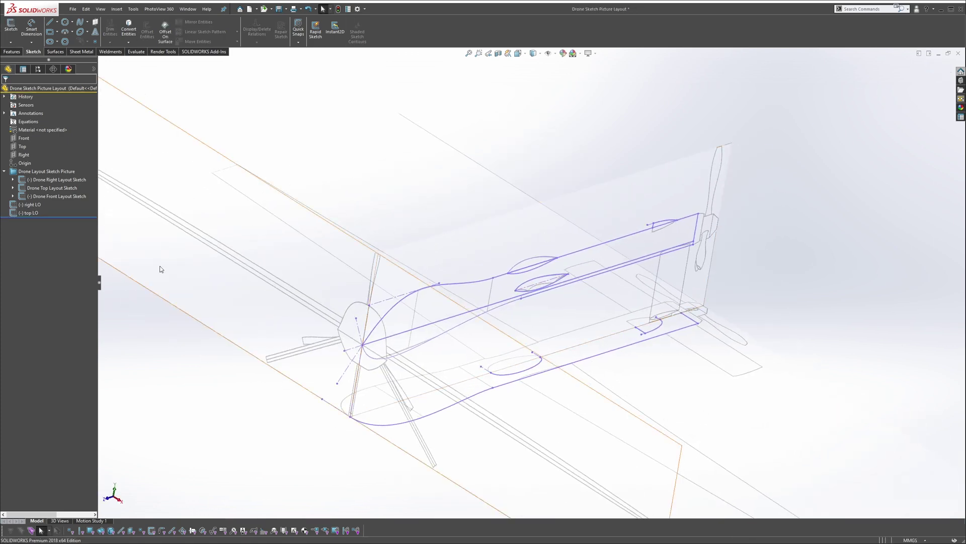
pyautogui.rightClick(31, 214)
pyautogui.click(39, 193)
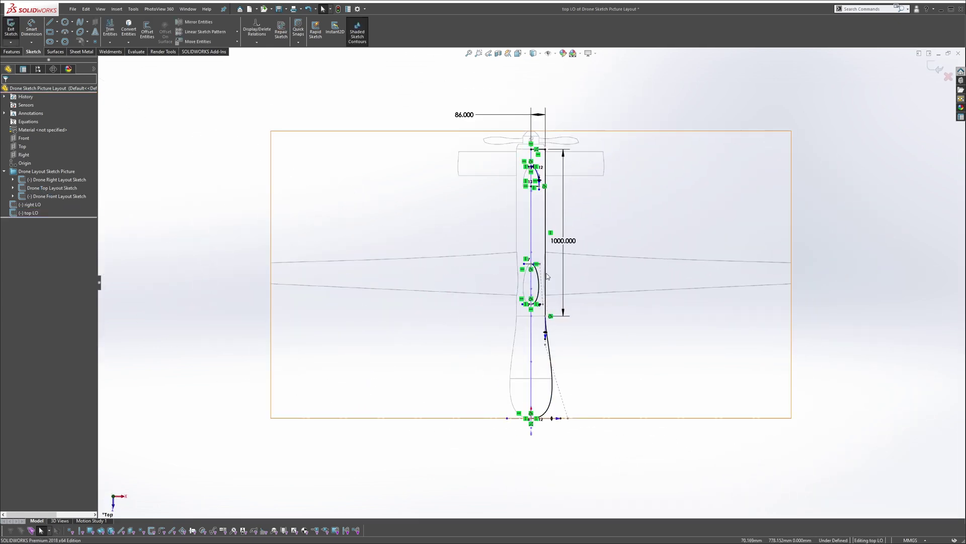
pyautogui.scroll(-2, 546, 191)
pyautogui.scroll(2, 532, 280)
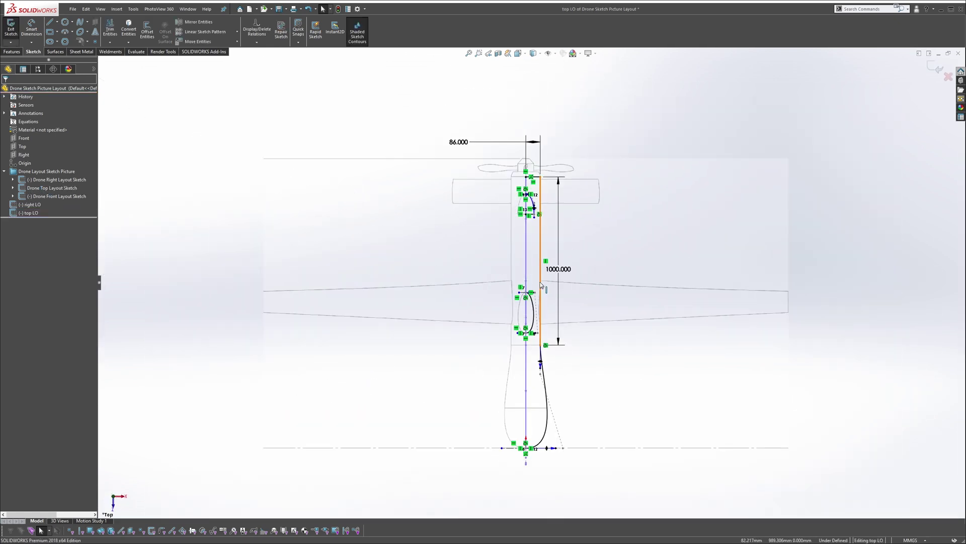
pyautogui.scroll(-1, 538, 207)
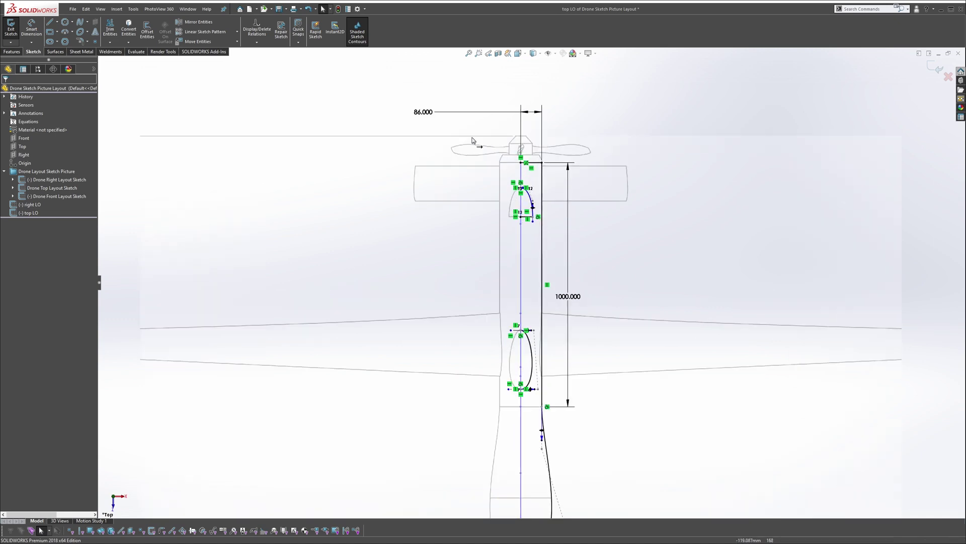
pyautogui.moveTo(434, 107)
pyautogui.mouseDown()
pyautogui.moveTo(453, 142)
pyautogui.moveTo(444, 110)
pyautogui.mouseUp()
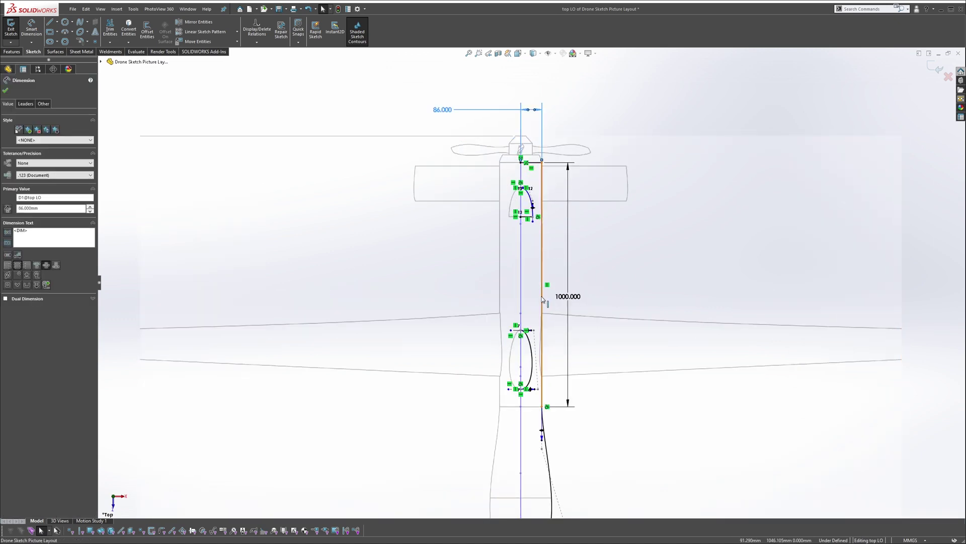
pyautogui.scroll(3, 533, 282)
pyautogui.scroll(-3, 564, 398)
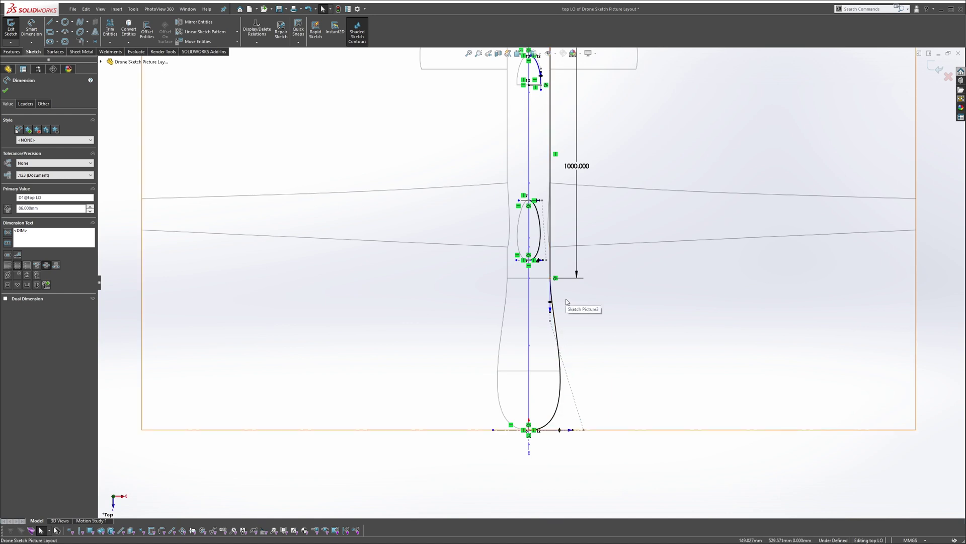
pyautogui.scroll(3, 549, 297)
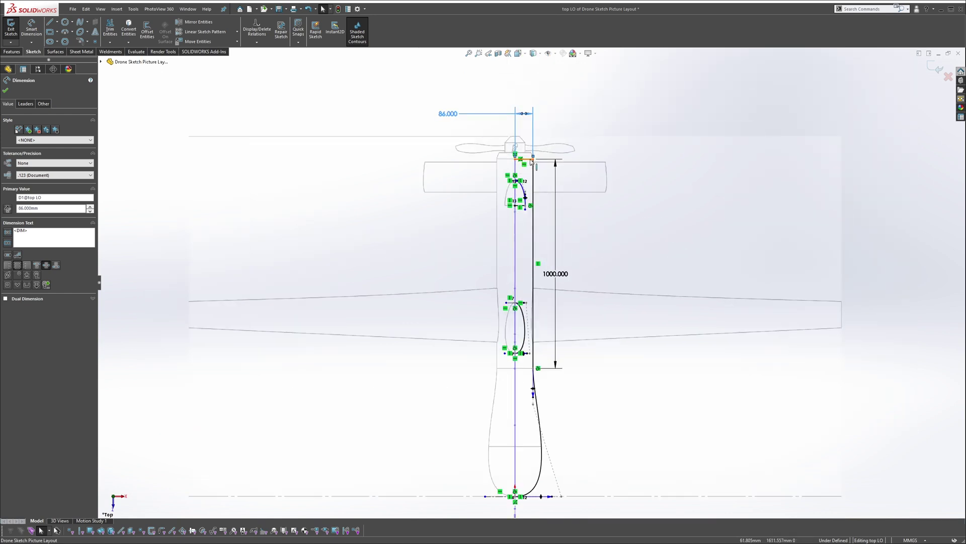
pyautogui.scroll(-3, 530, 159)
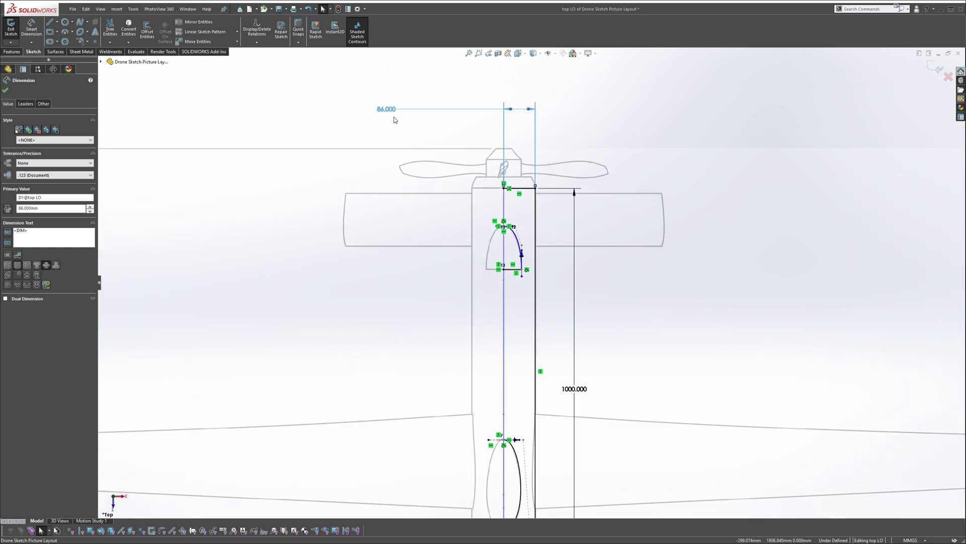
pyautogui.click(6, 91)
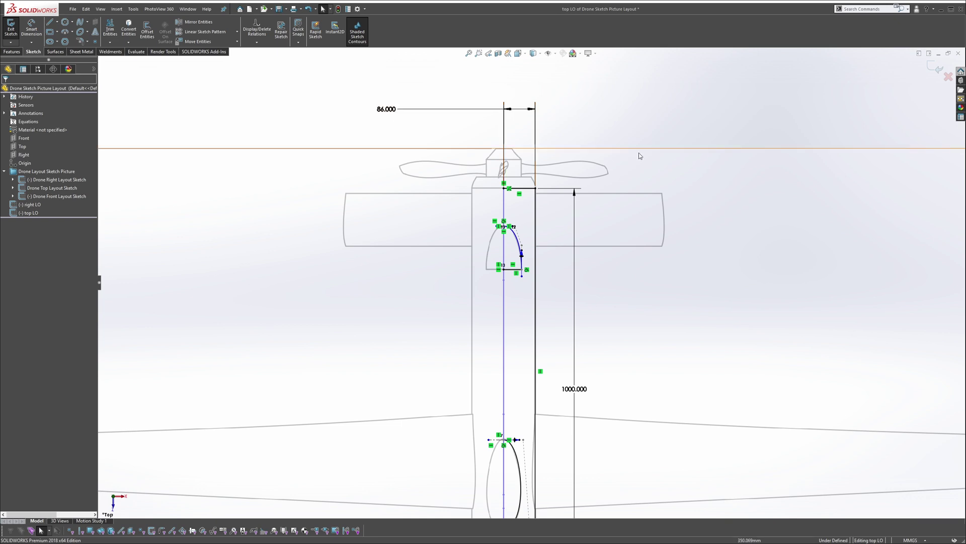
# Examine the top LO sketch together with the right LO sketch and layout pictures in a 3D view.
pyautogui.scroll(2, 579, 185)
pyautogui.scroll(4, 579, 185)
pyautogui.moveTo(574, 181); pyautogui.dragTo(605, 158, button='middle')
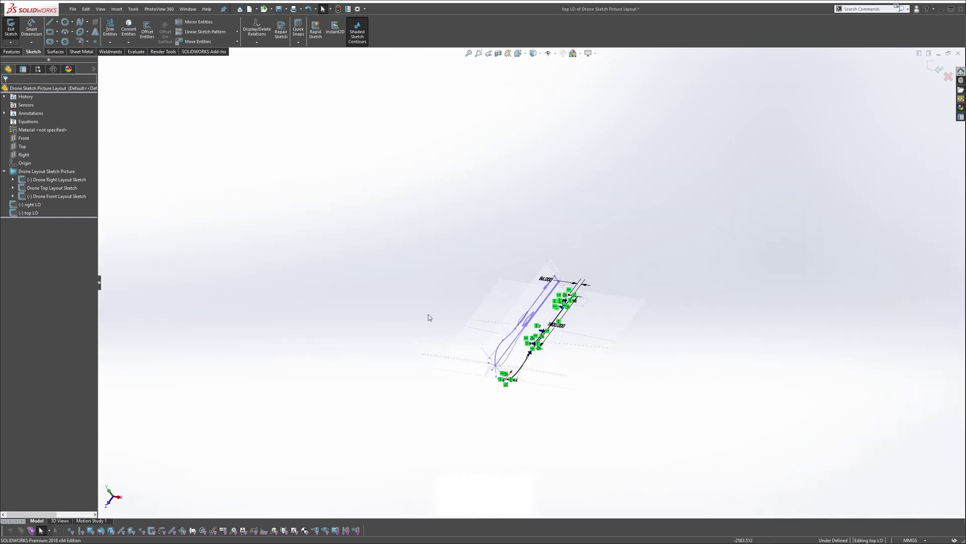
pyautogui.scroll(-3, 473, 418)
pyautogui.scroll(-4, 685, 210)
pyautogui.scroll(3, 634, 228)
pyautogui.moveTo(634, 227)
pyautogui.mouseDown(button='middle')
pyautogui.moveTo(557, 228)
pyautogui.moveTo(574, 295)
pyautogui.moveTo(563, 249)
pyautogui.mouseUp(button='middle')
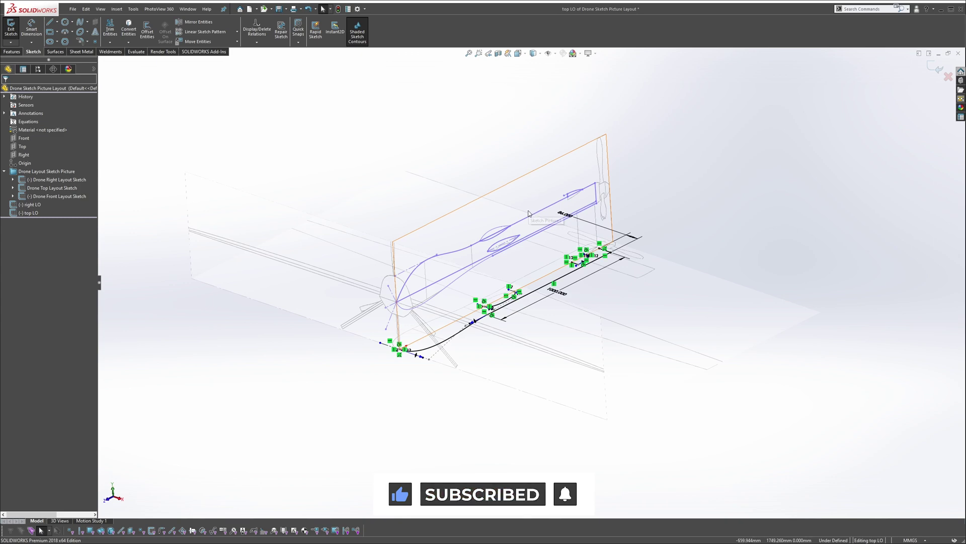